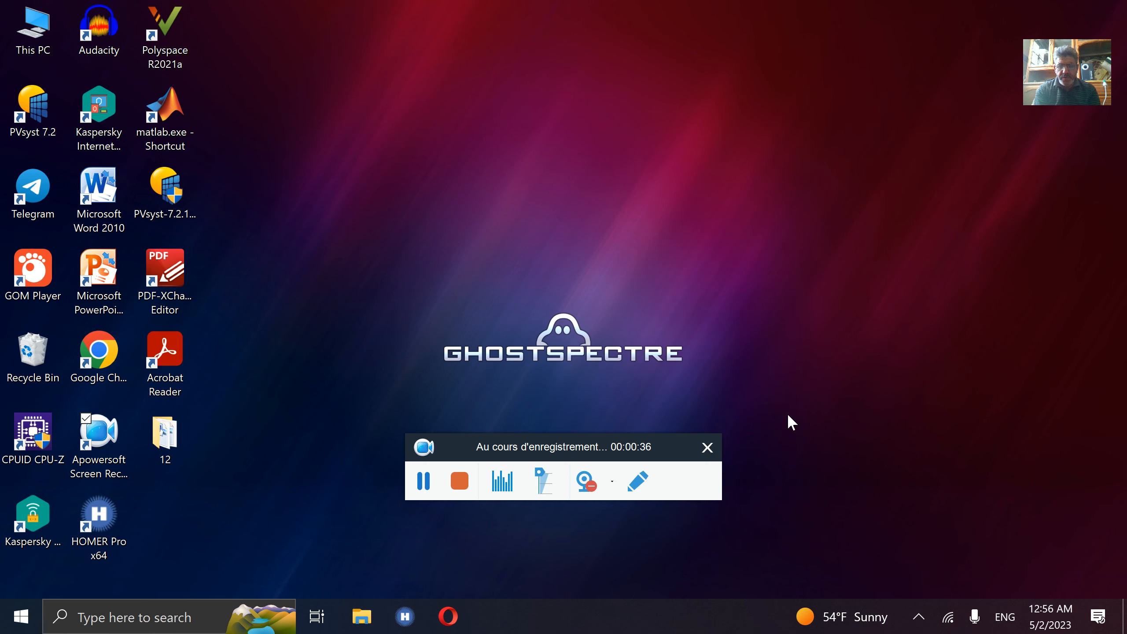
drag(591, 457, 654, 624)
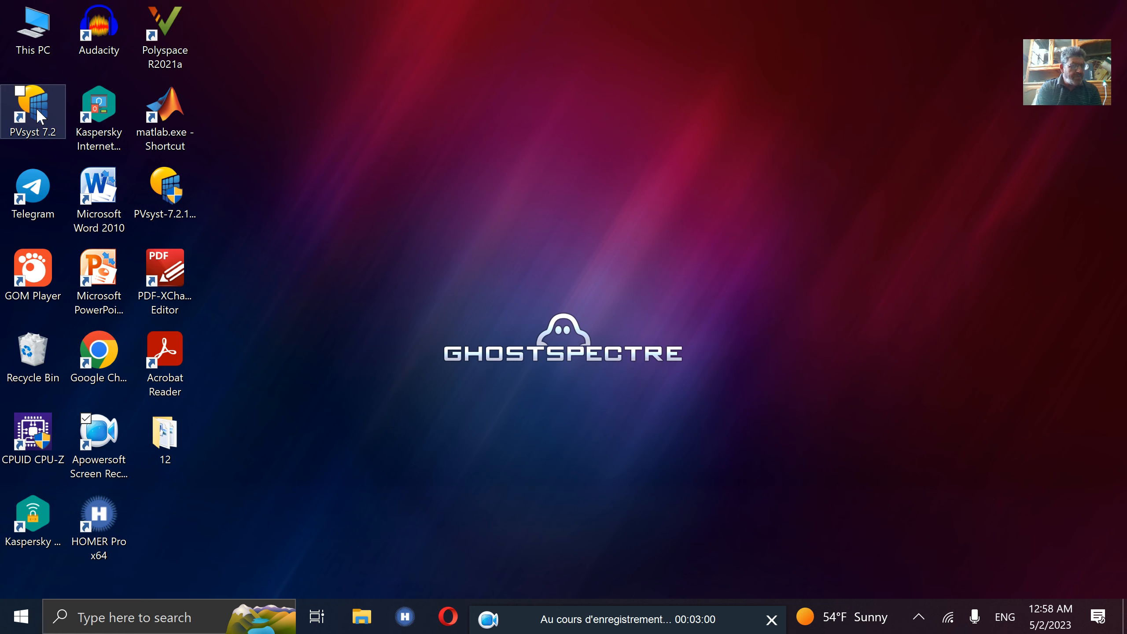
- Launch PVsyst 7.2 and ignore the offered software update
click(37, 111)
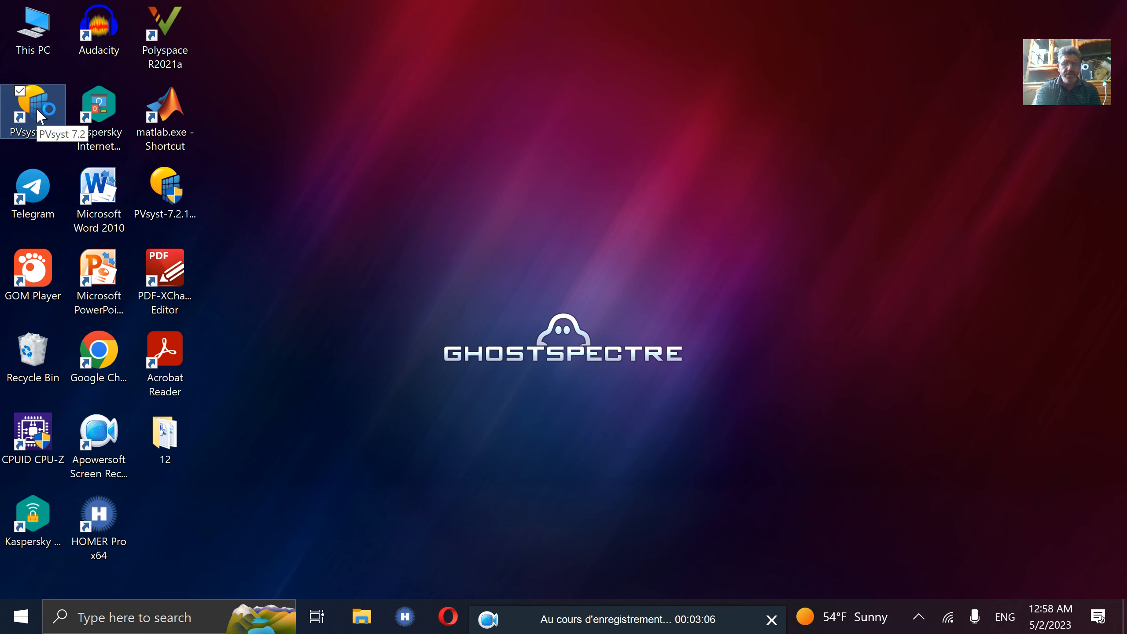
double_click(38, 111)
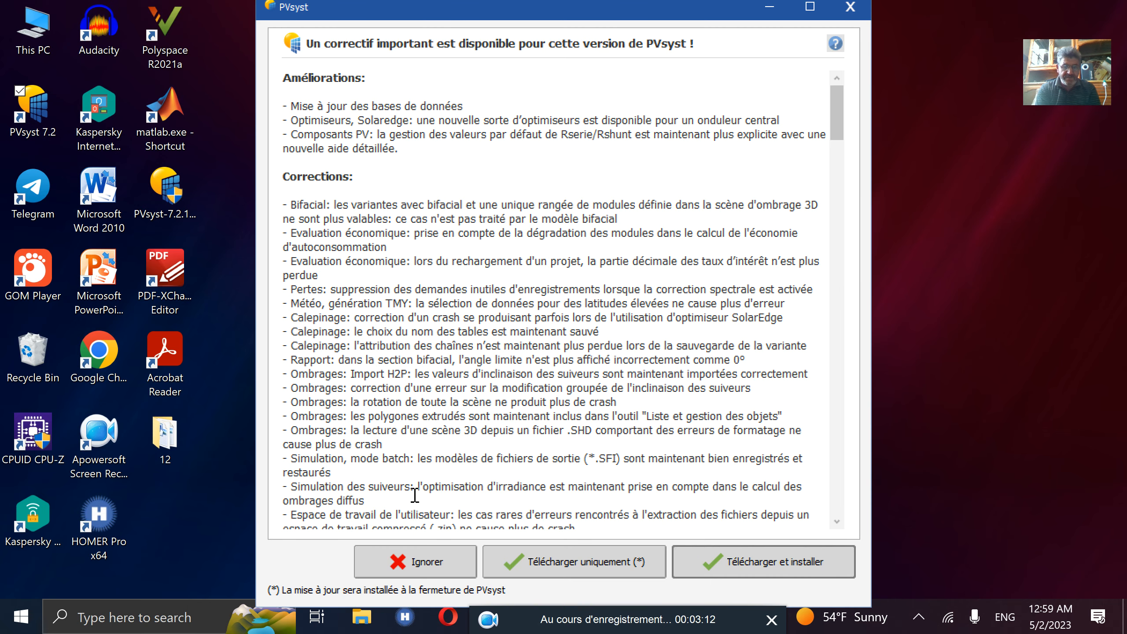
click(413, 574)
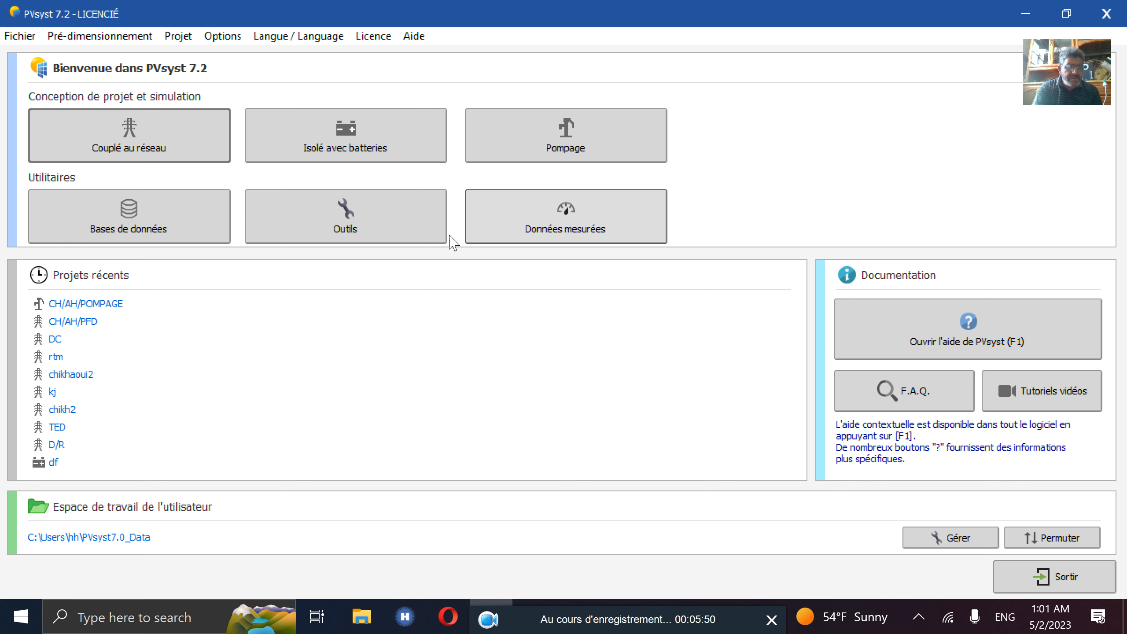
- Create a new stand-alone project with batteries (Isolé avec batteries) and name it chk
click(364, 151)
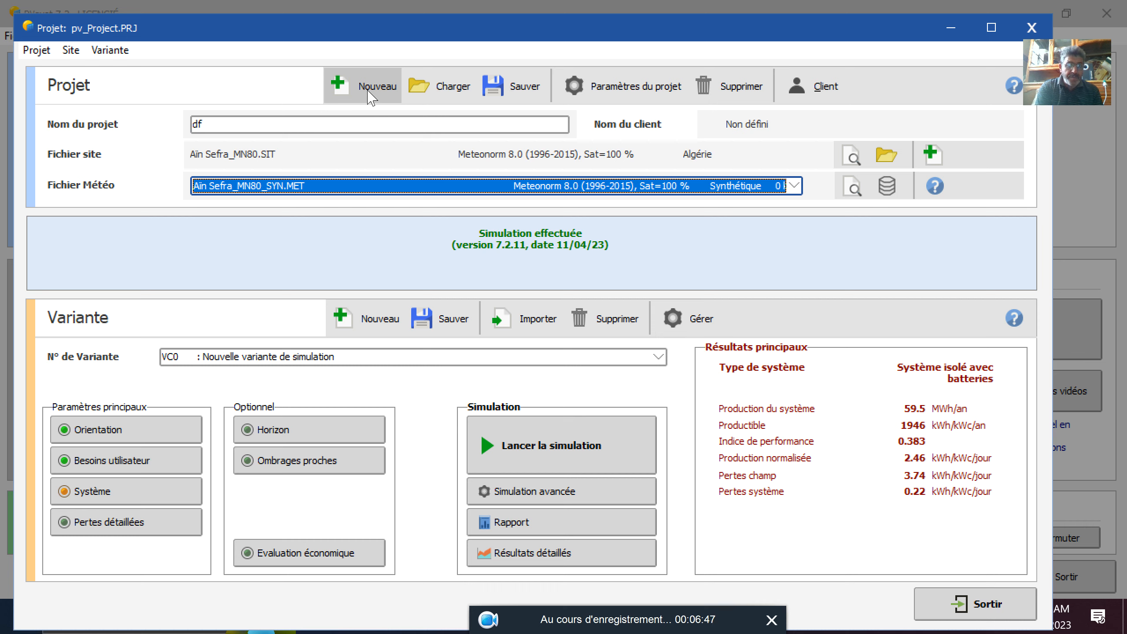
click(368, 92)
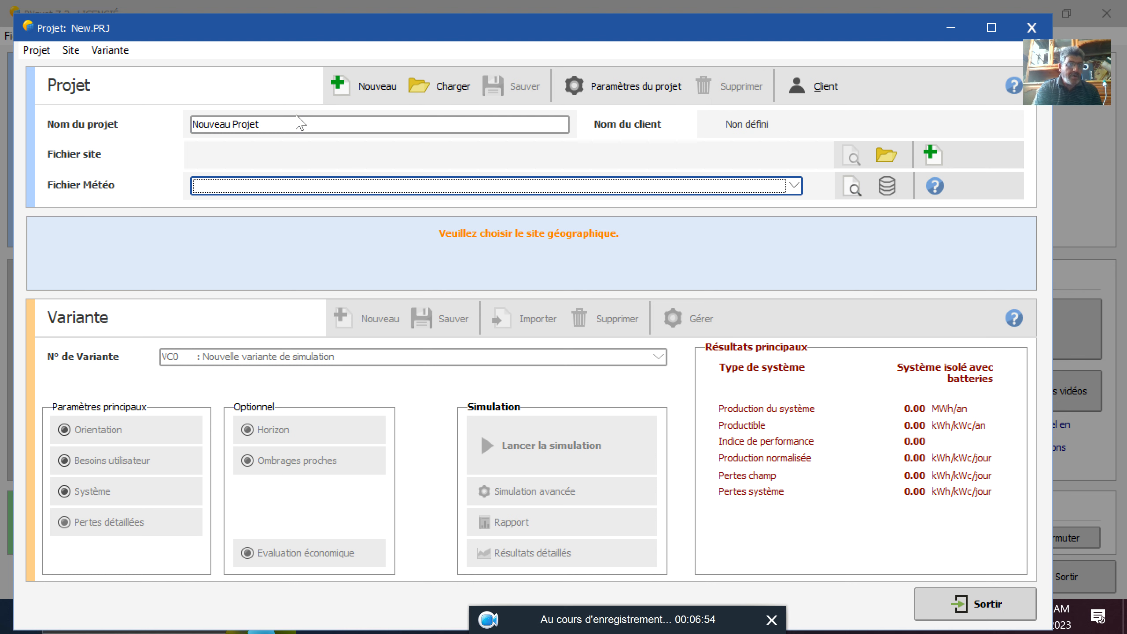
click(263, 124)
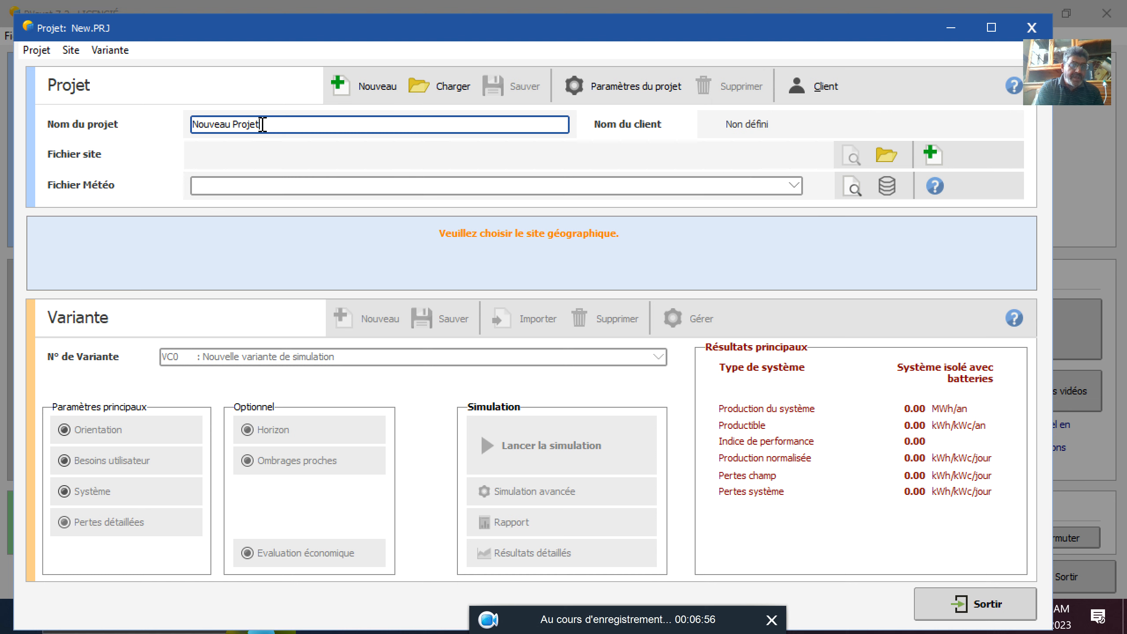
key(BackSpace)
key(BackSpace)
key(BackSpace)
key(BackSpace)
key(BackSpace)
key(BackSpace)
key(BackSpace)
key(BackSpace)
key(BackSpace)
key(BackSpace)
key(BackSpace)
key(BackSpace)
key(BackSpace)
key(BackSpace)
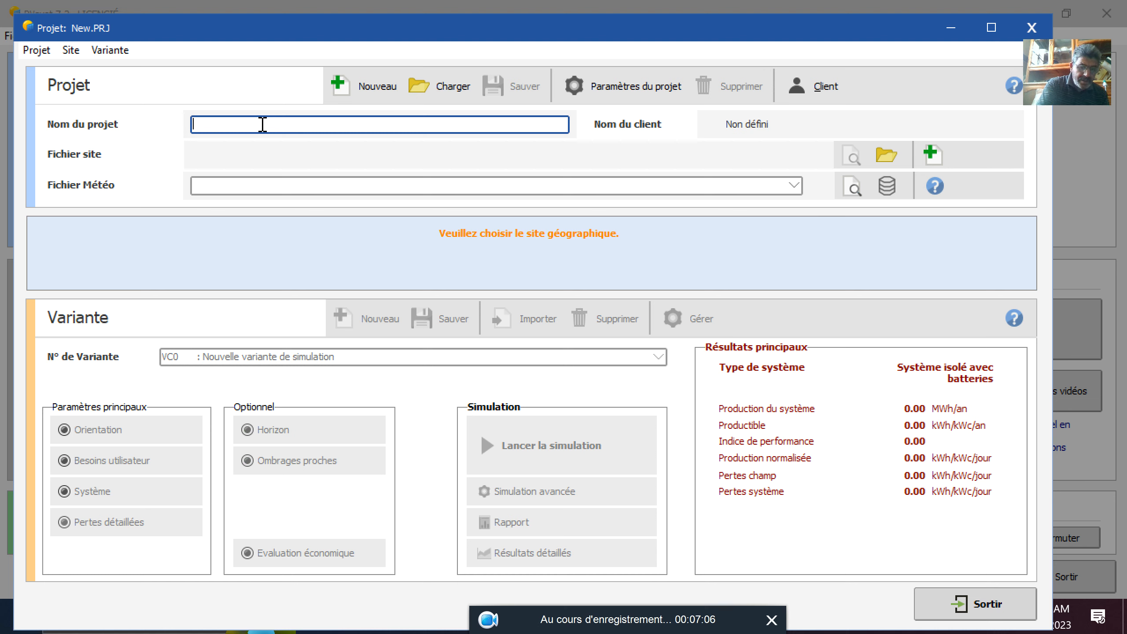
text(ch)
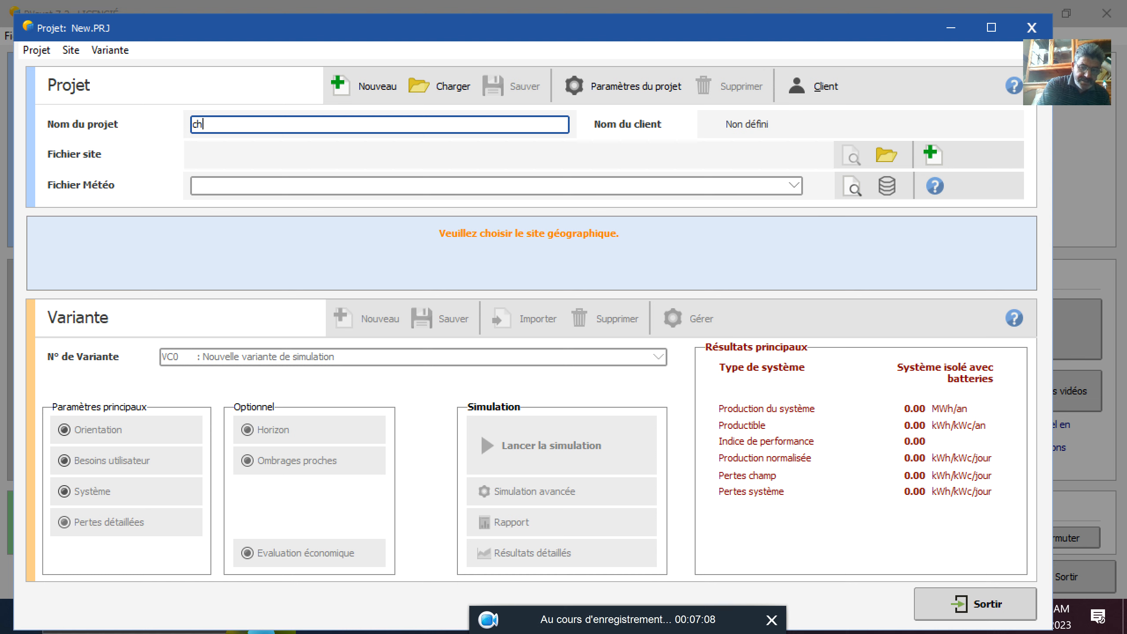
text(k)
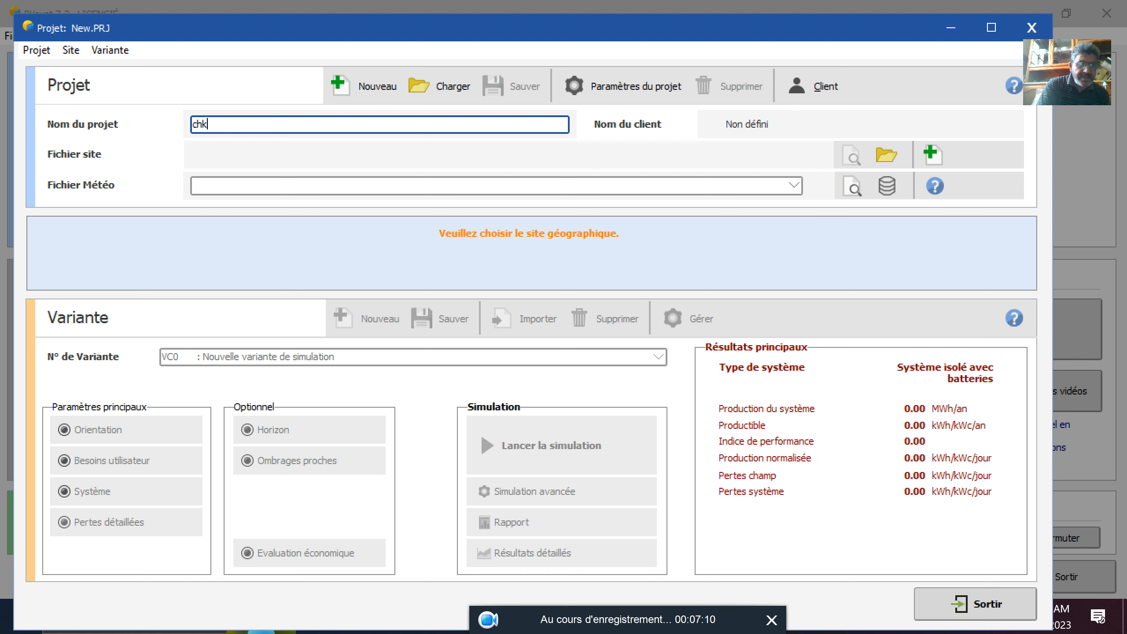
key(BackSpace)
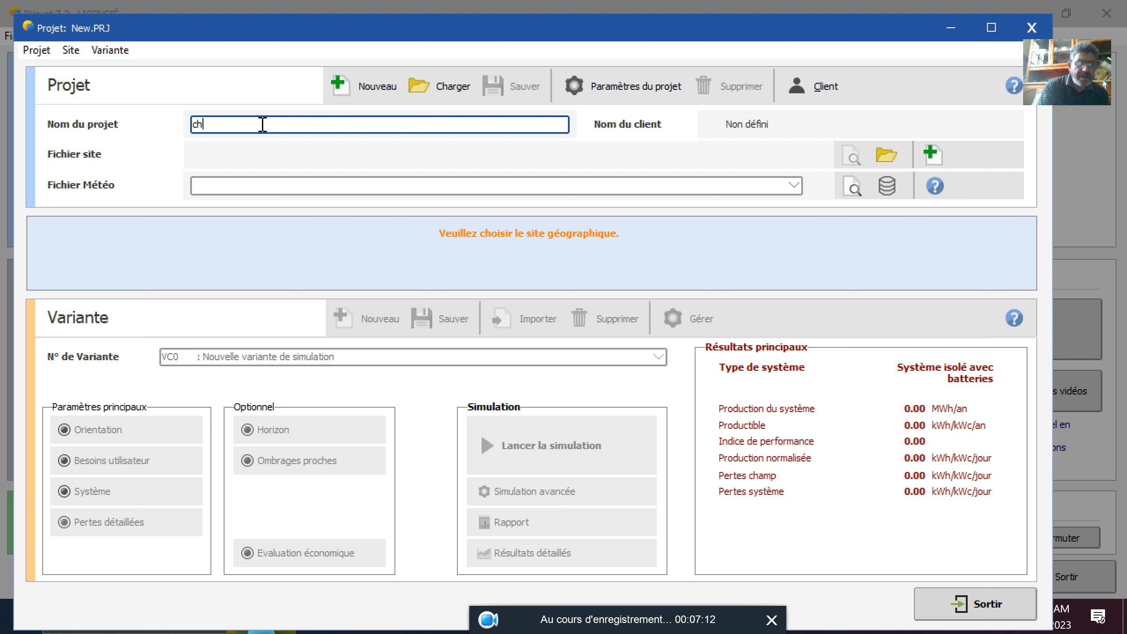
text(k)
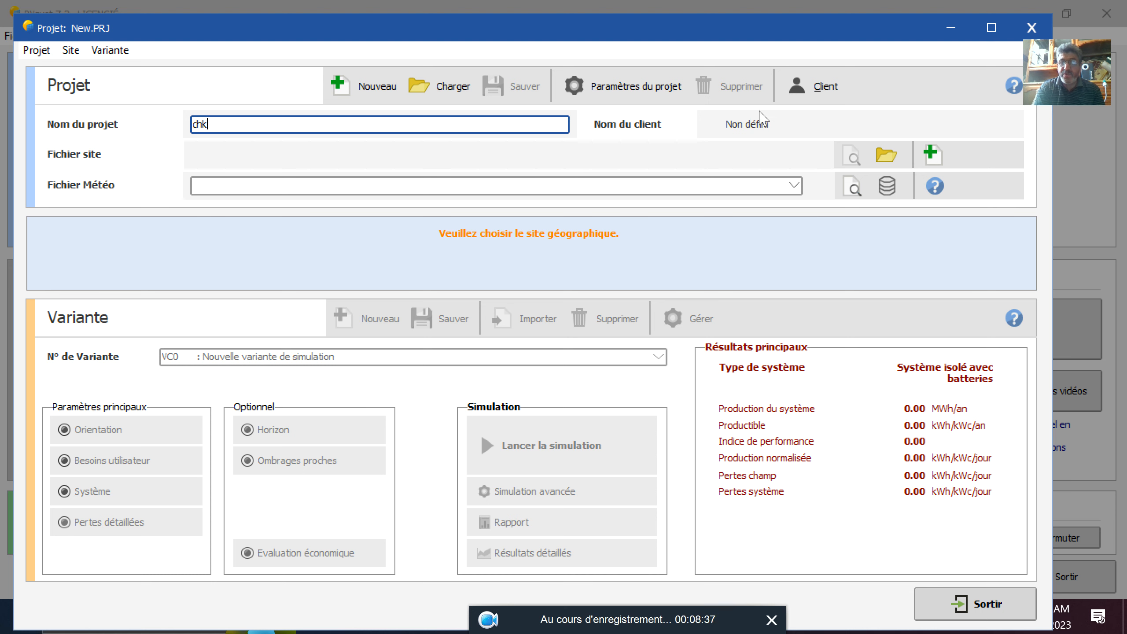
click(949, 152)
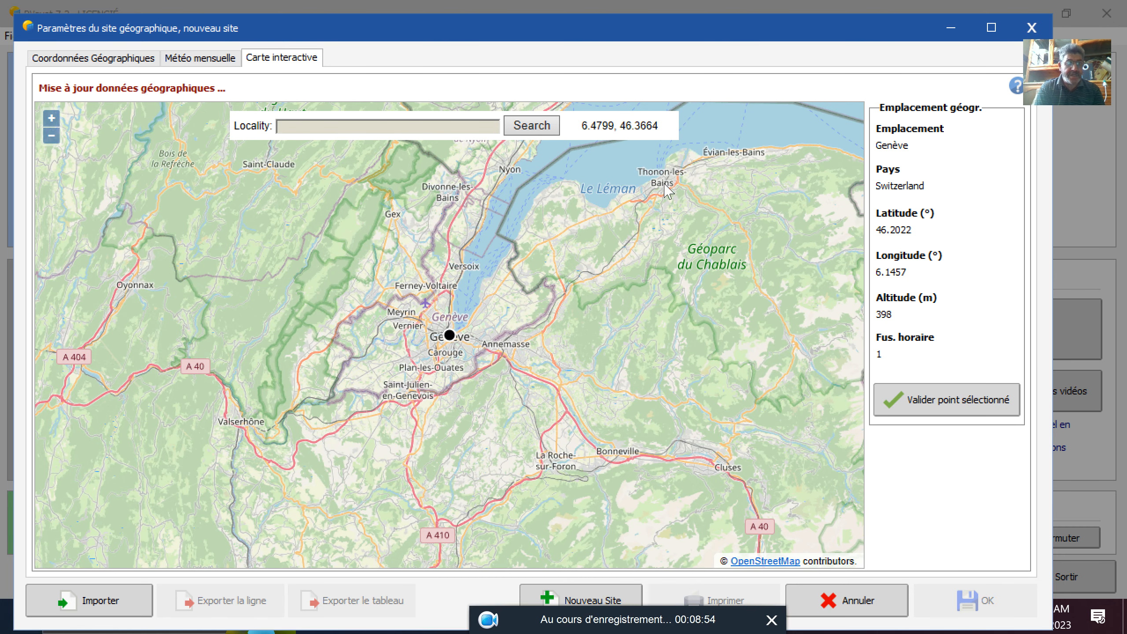
click(326, 125)
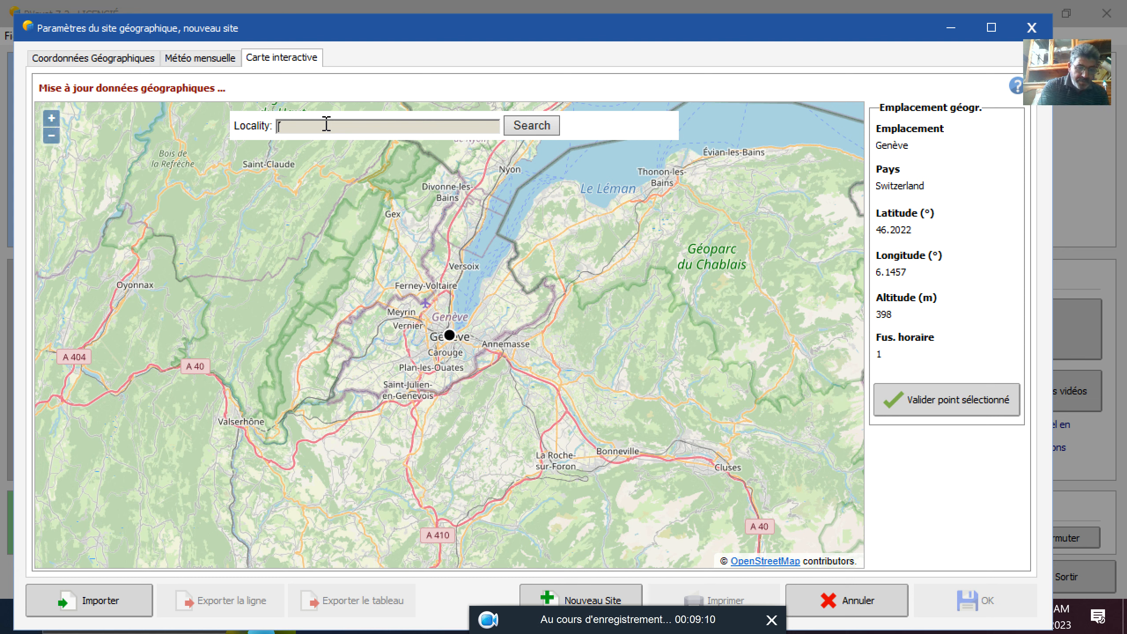
text(ai)
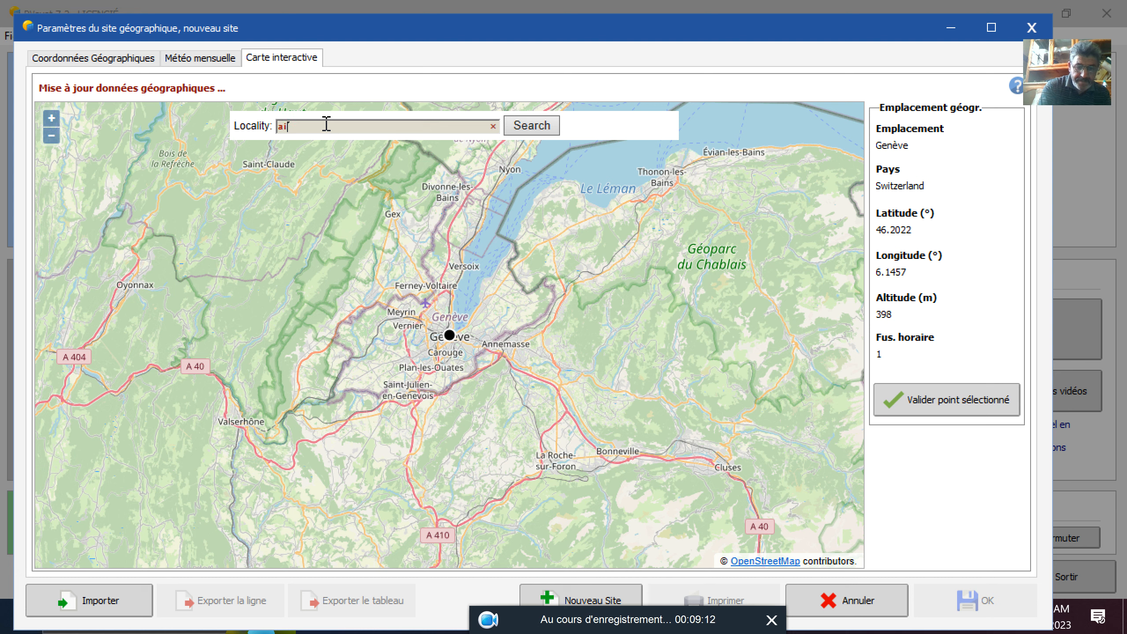
text(n-)
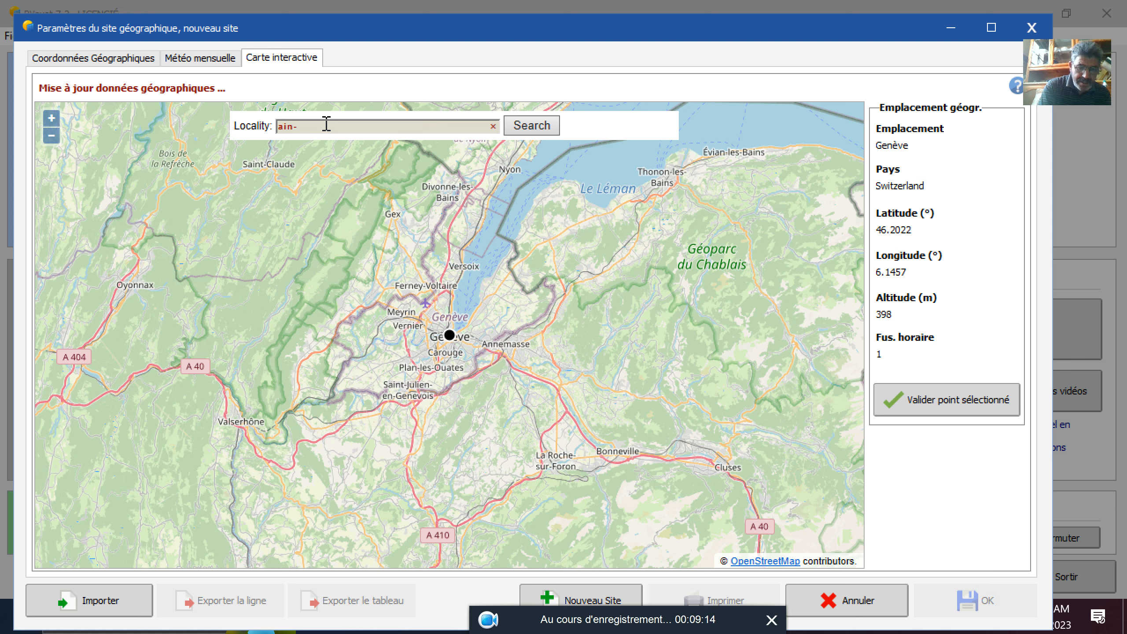
text(serf)
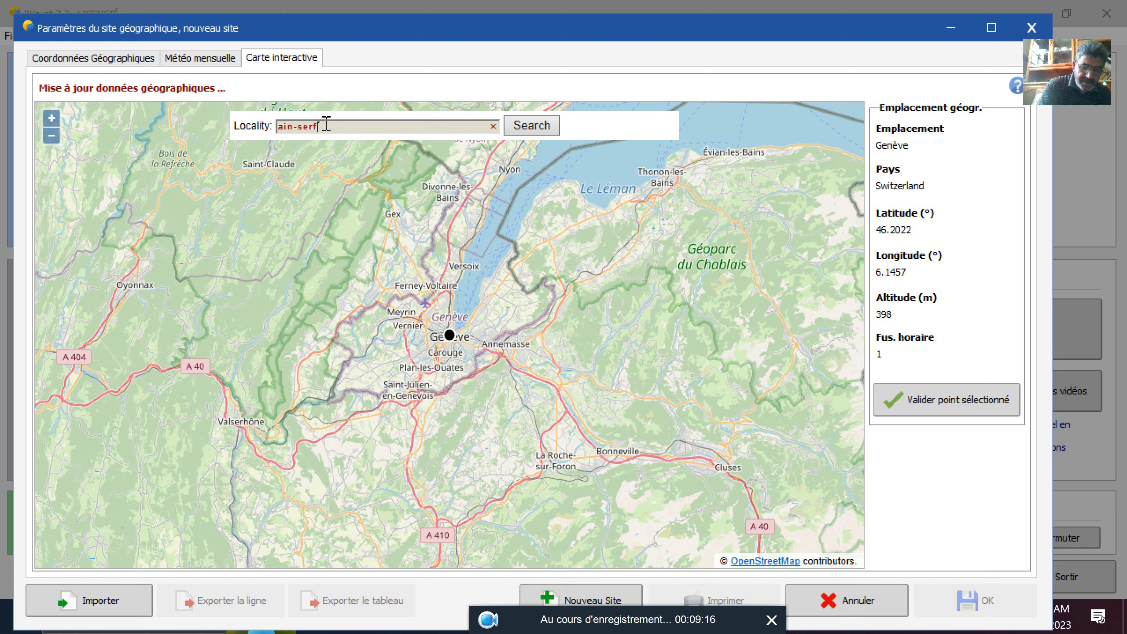
text(a)
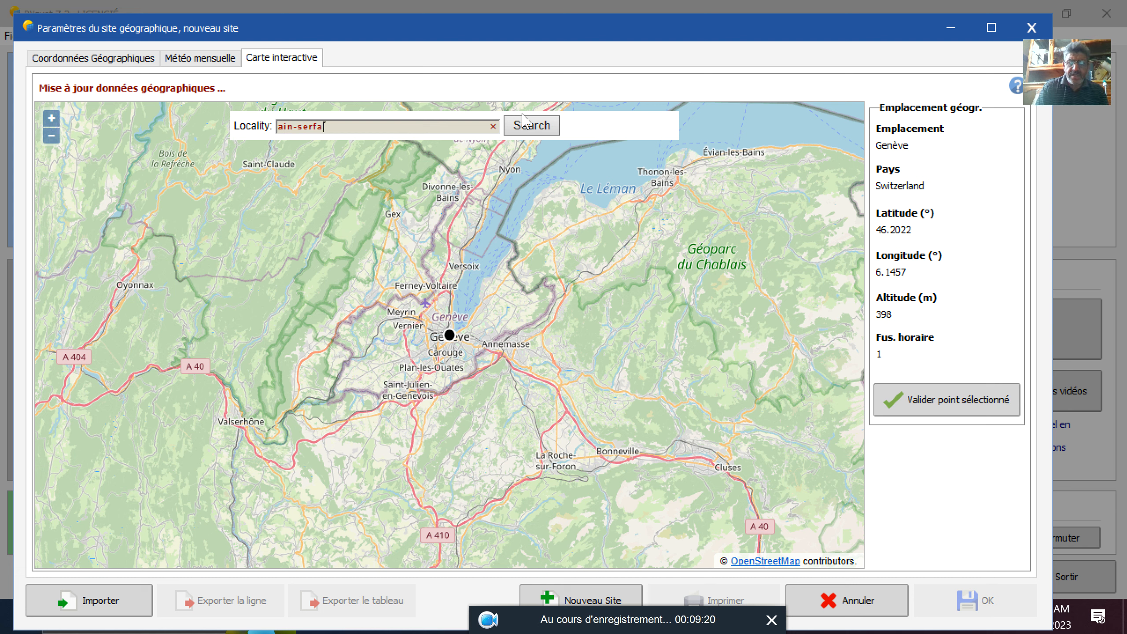
click(528, 129)
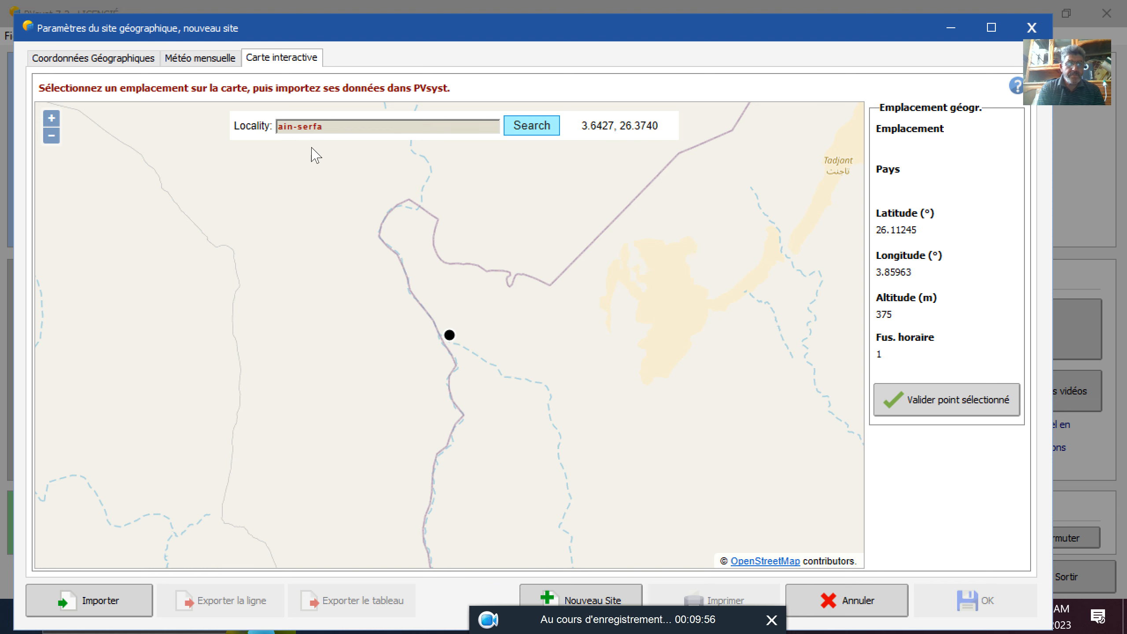
double_click(326, 126)
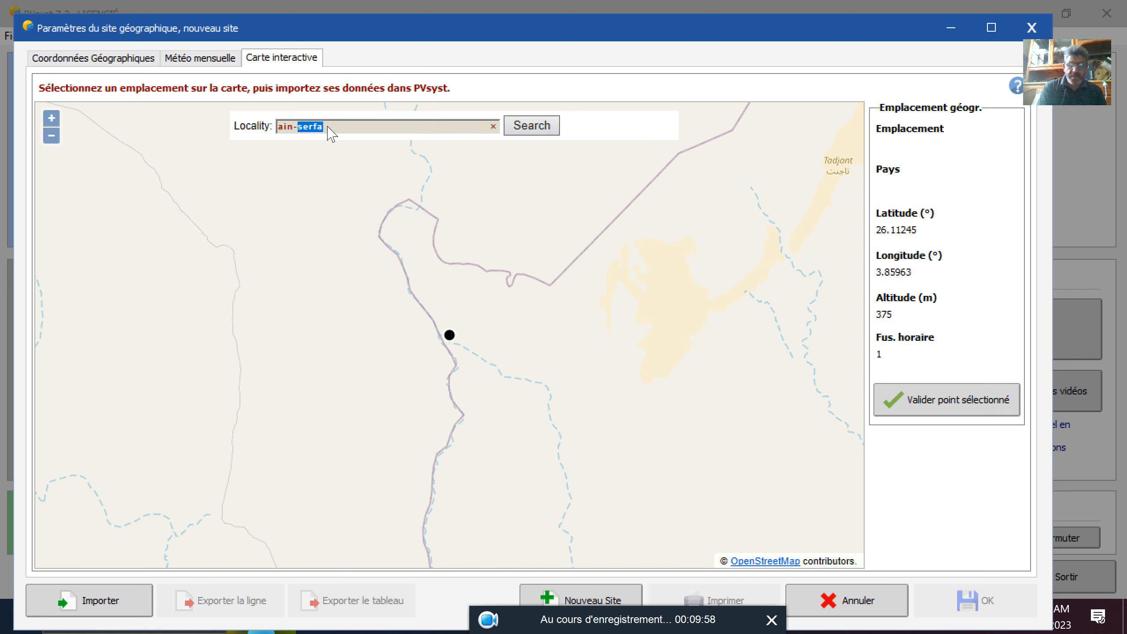
key(BackSpace)
key(BackSpace)
key(BackSpace)
key(BackSpace)
key(BackSpace)
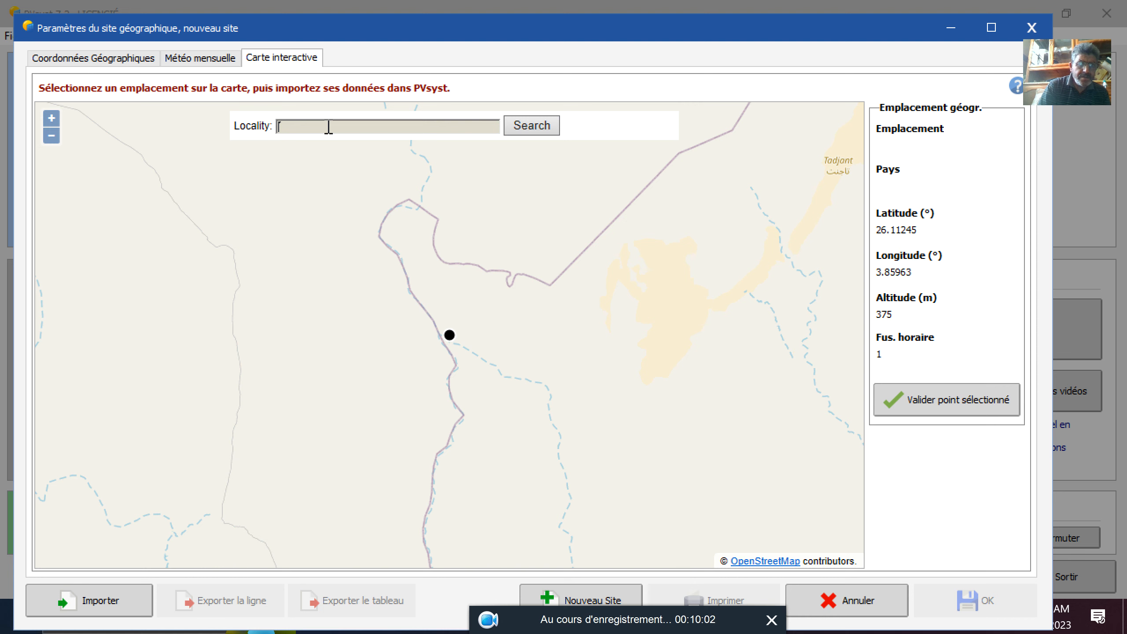
click(1030, 30)
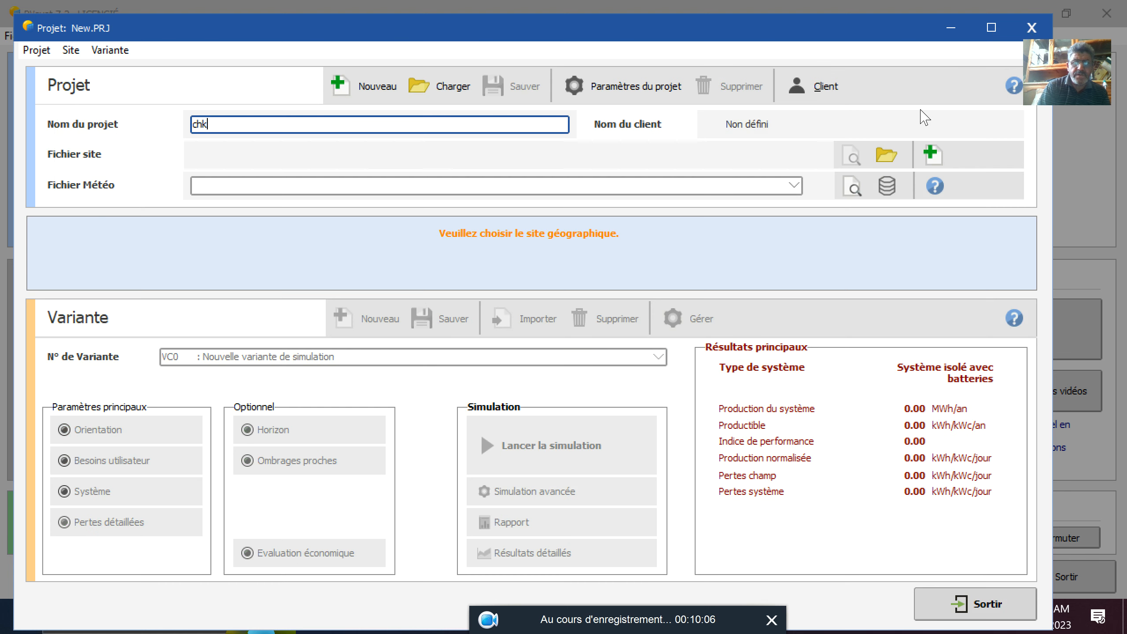
- Start a new geographical site by locating ain-sefra on the interactive map and validating the found point
click(931, 156)
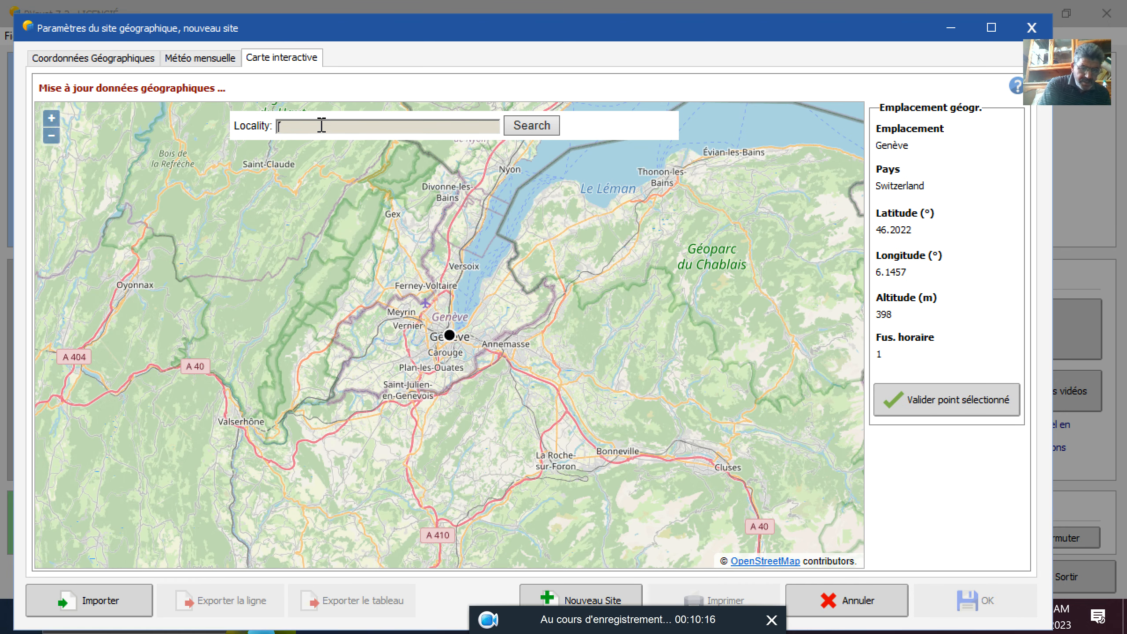
text(ain-)
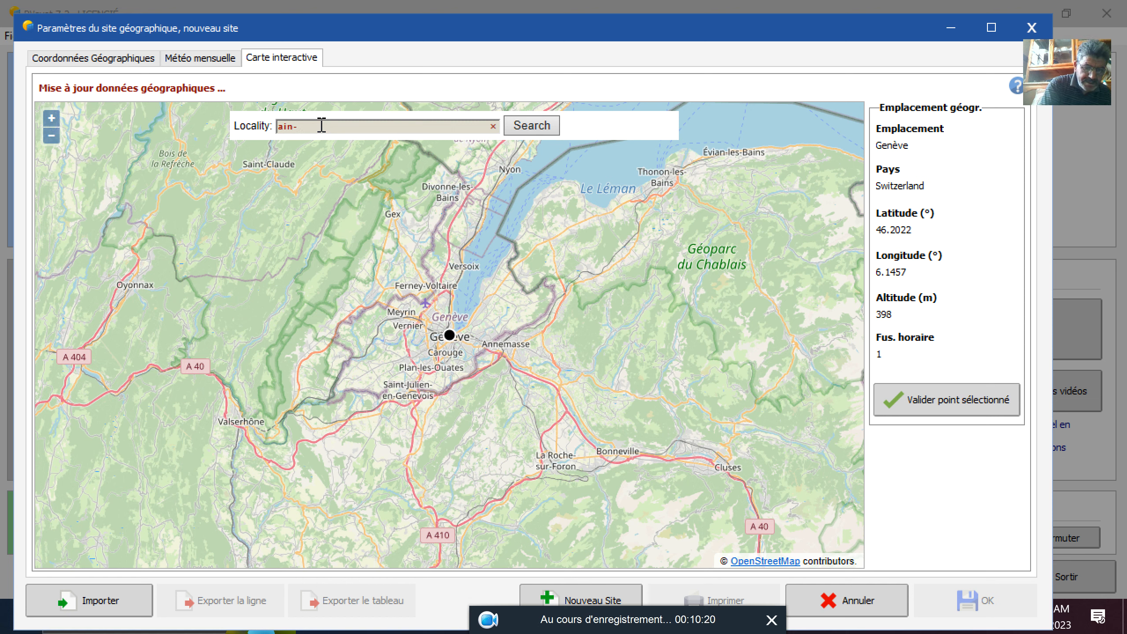
text(sef)
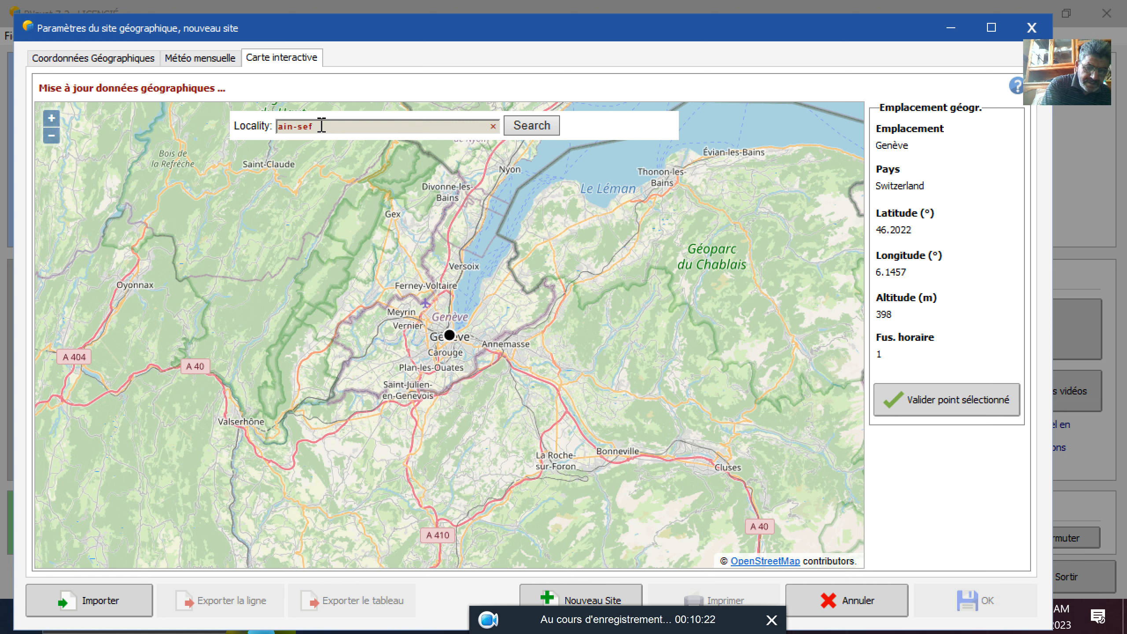
text(a)
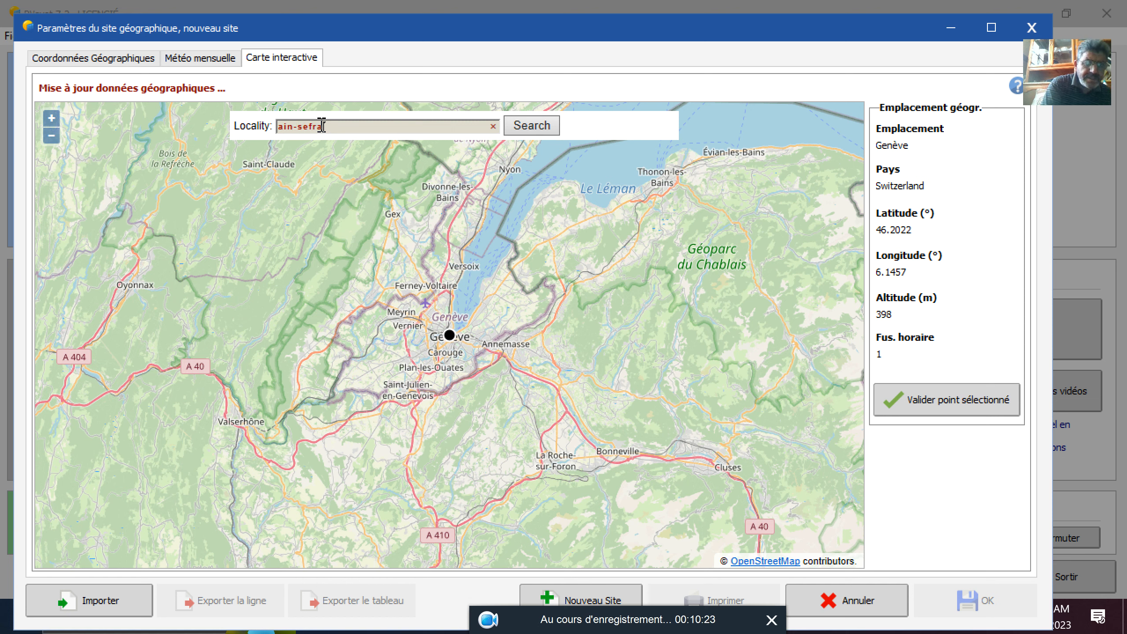
click(528, 129)
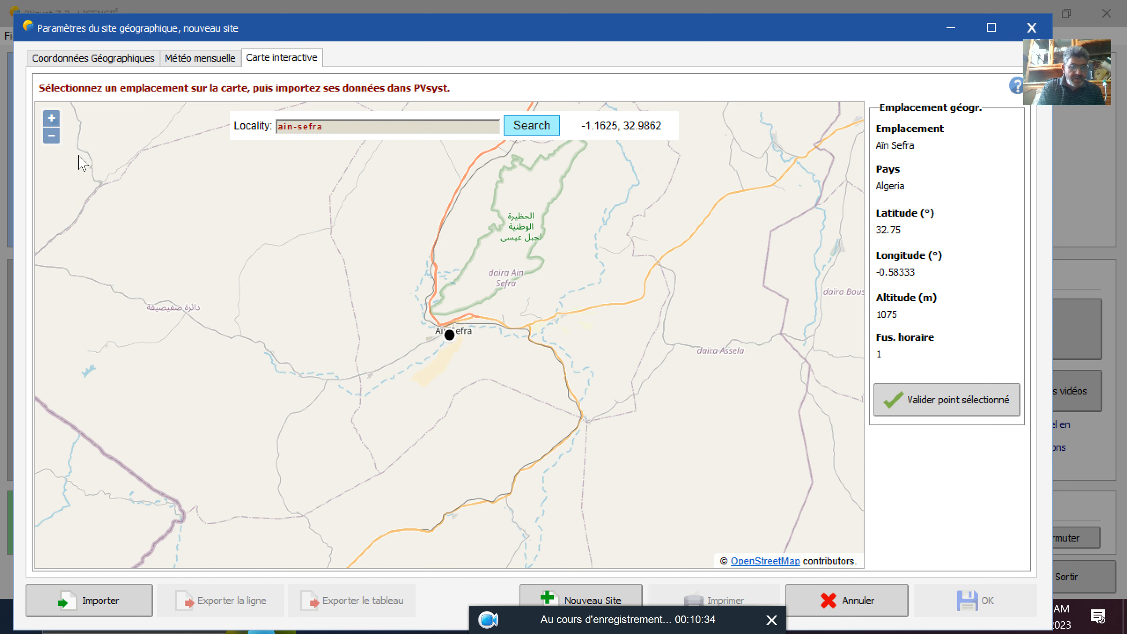
click(51, 118)
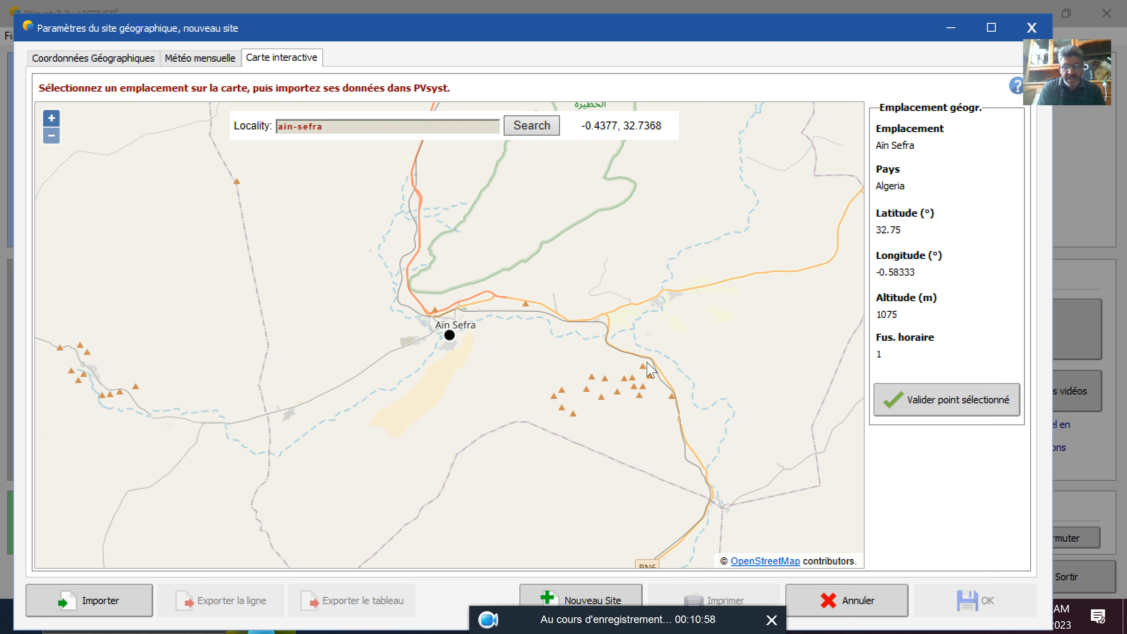
click(935, 405)
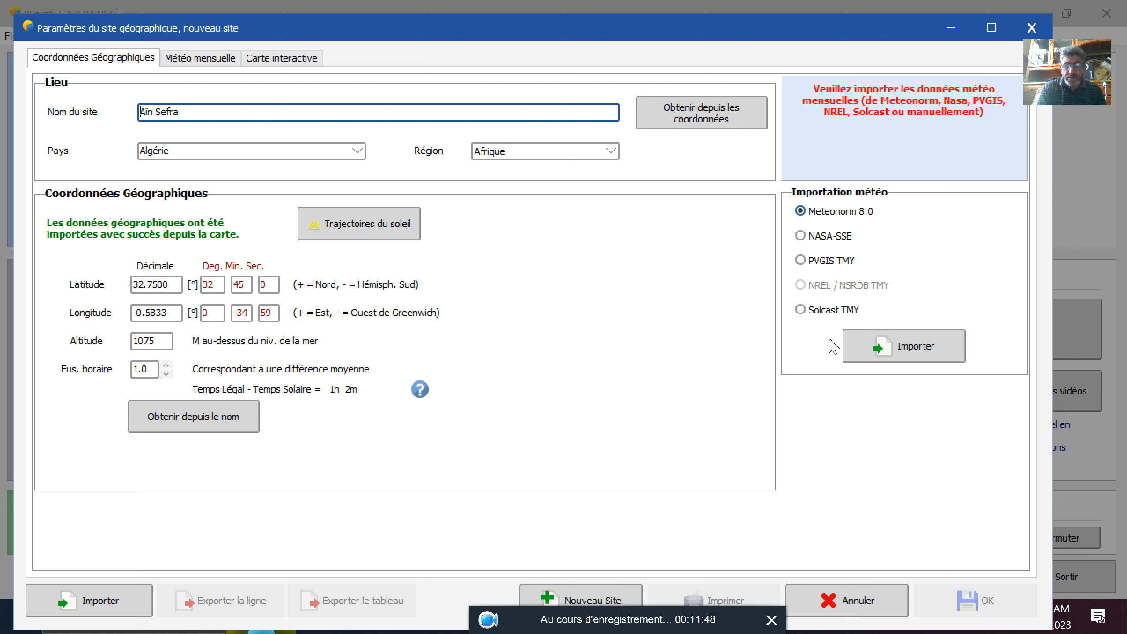
- Import the site's monthly weather data from Meteonorm 8.0 and set the irradiation units to kWh/m²/jour
click(915, 347)
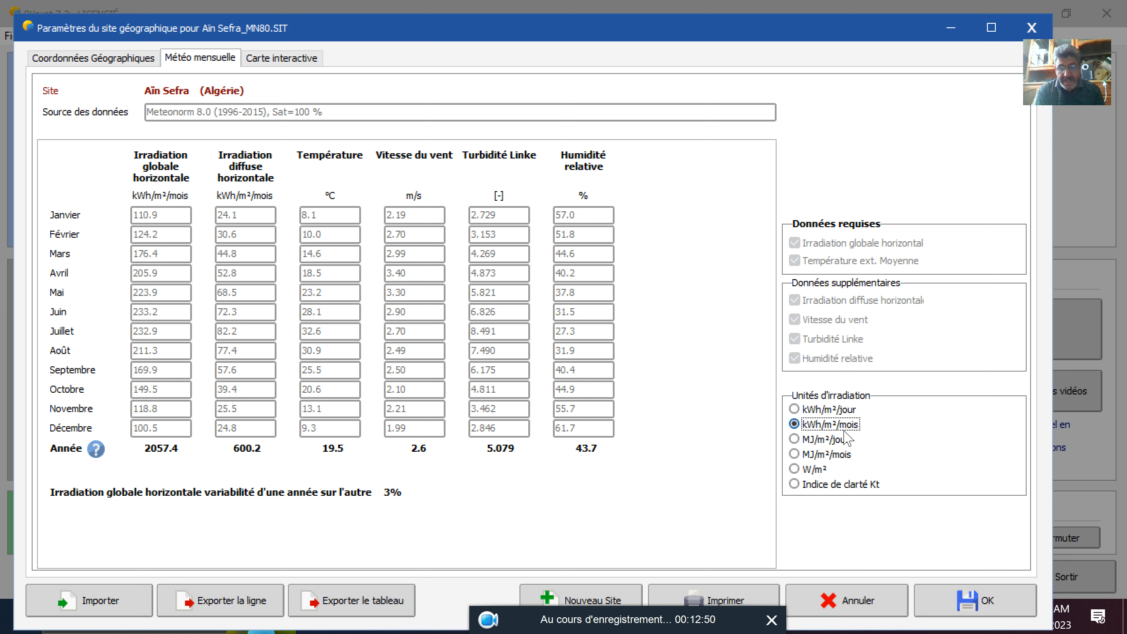
click(794, 409)
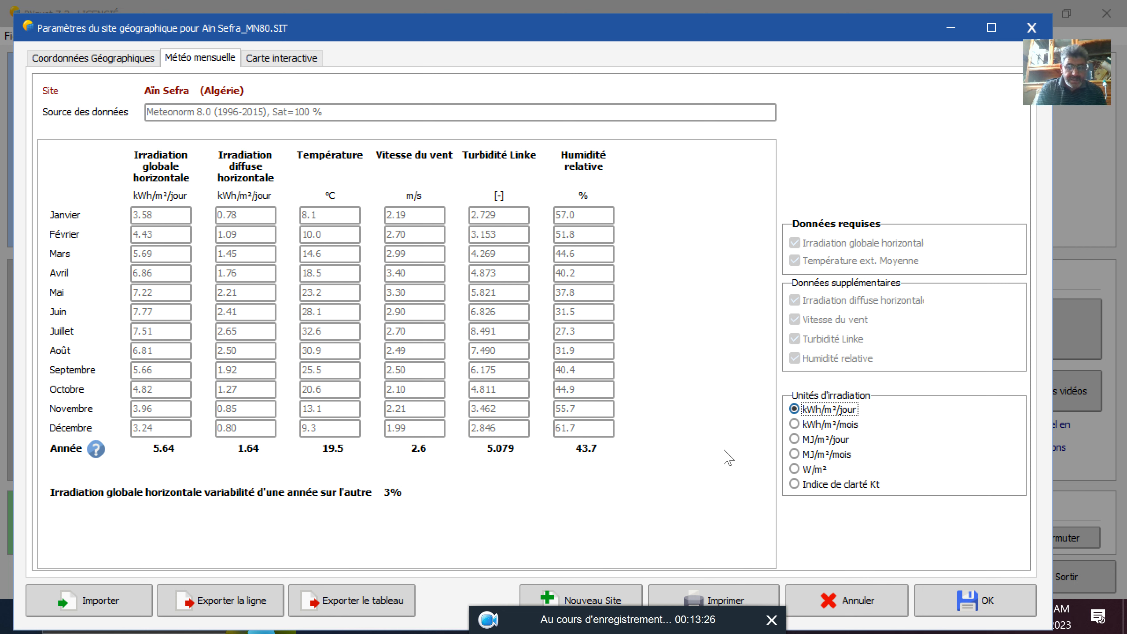
- Save the site as Aïn Sefra_MN80.SIT, replacing the existing file, and save its synthetic hourly weather file as Aïn Sefra_MN80_SYN
click(971, 605)
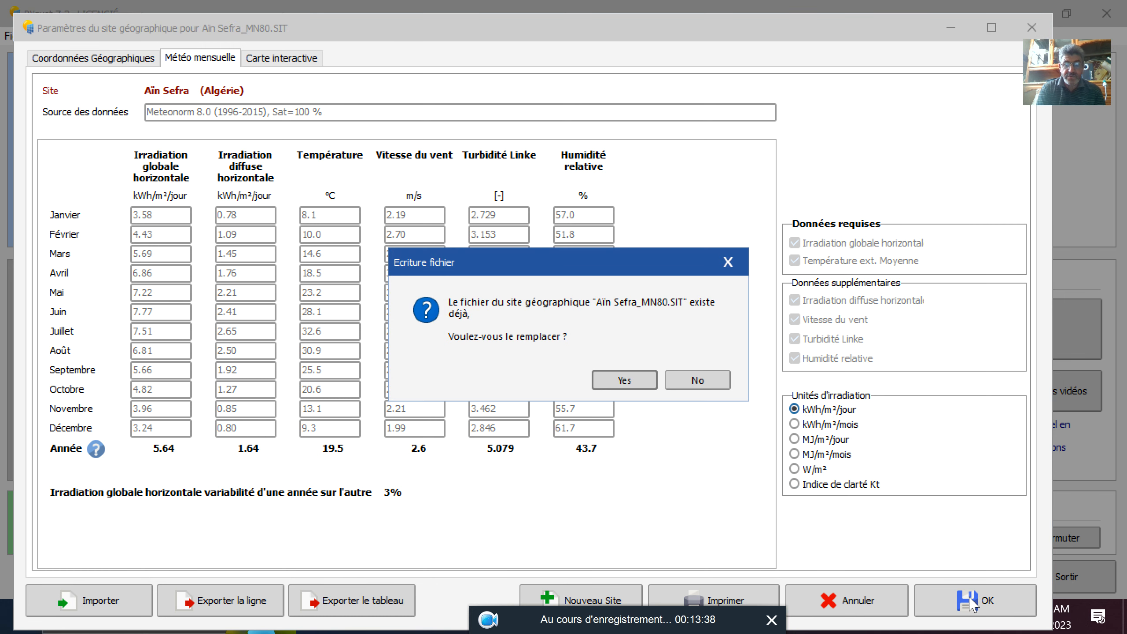
click(621, 380)
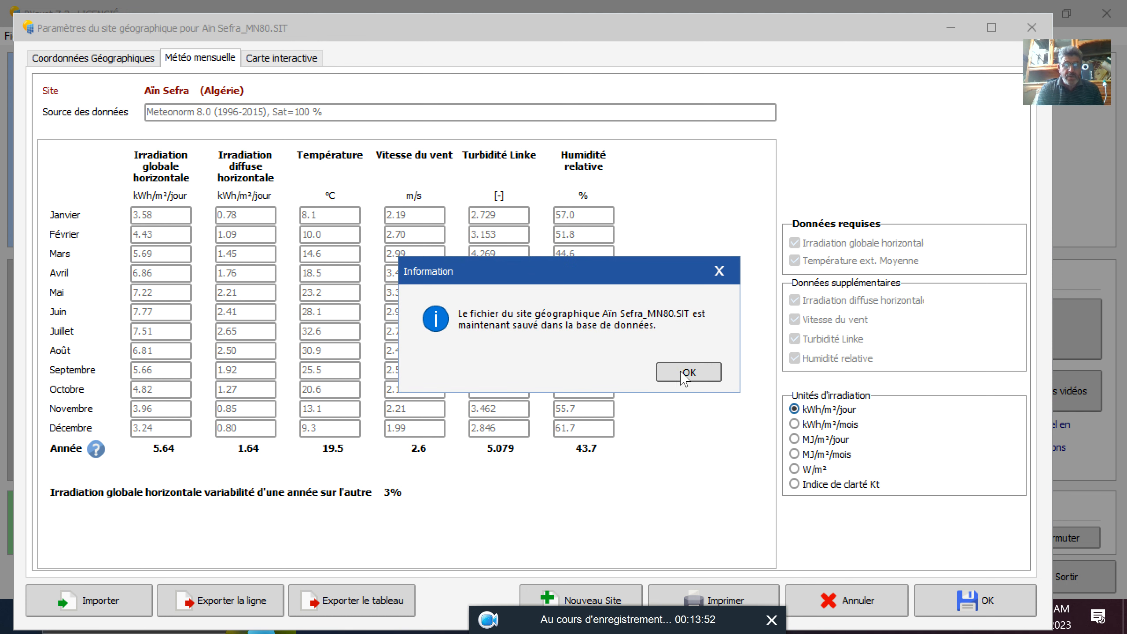
click(685, 377)
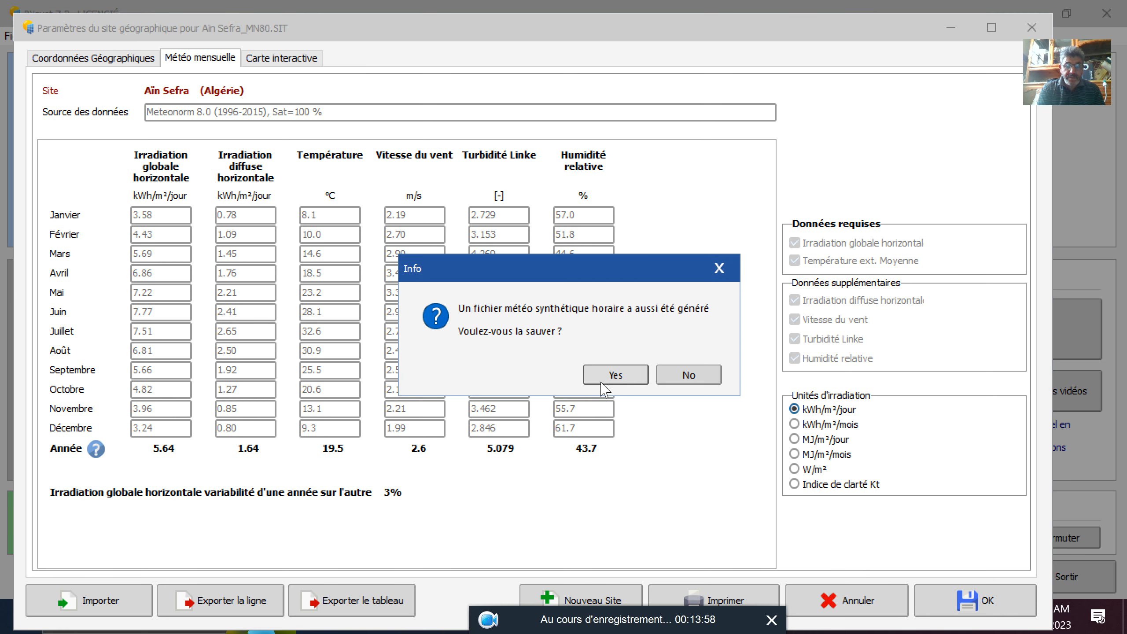
click(615, 376)
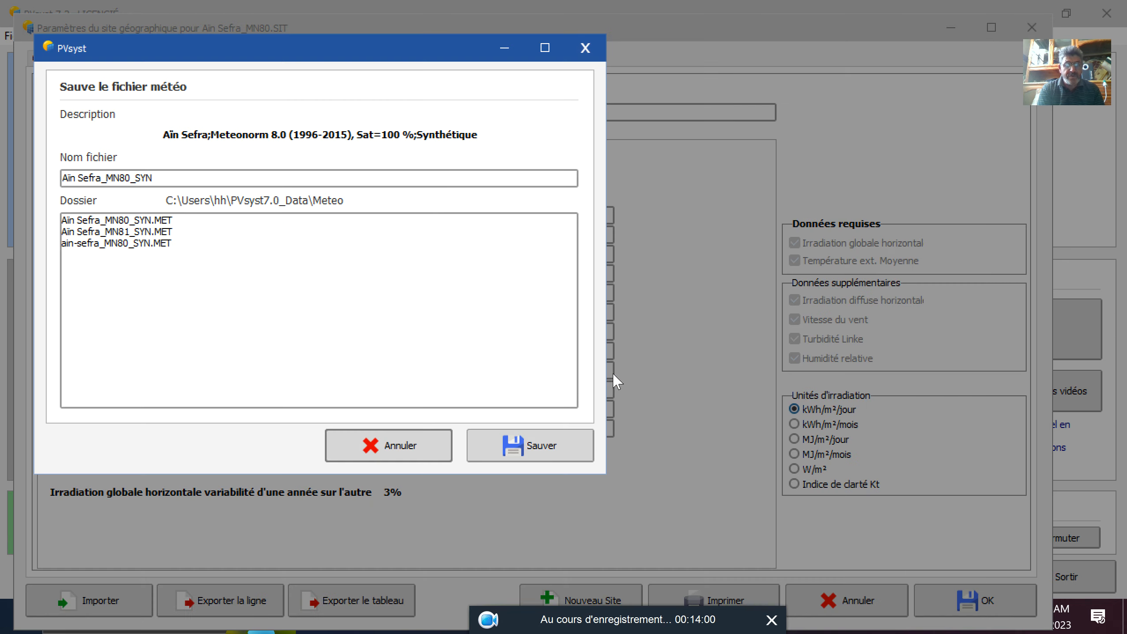
click(528, 445)
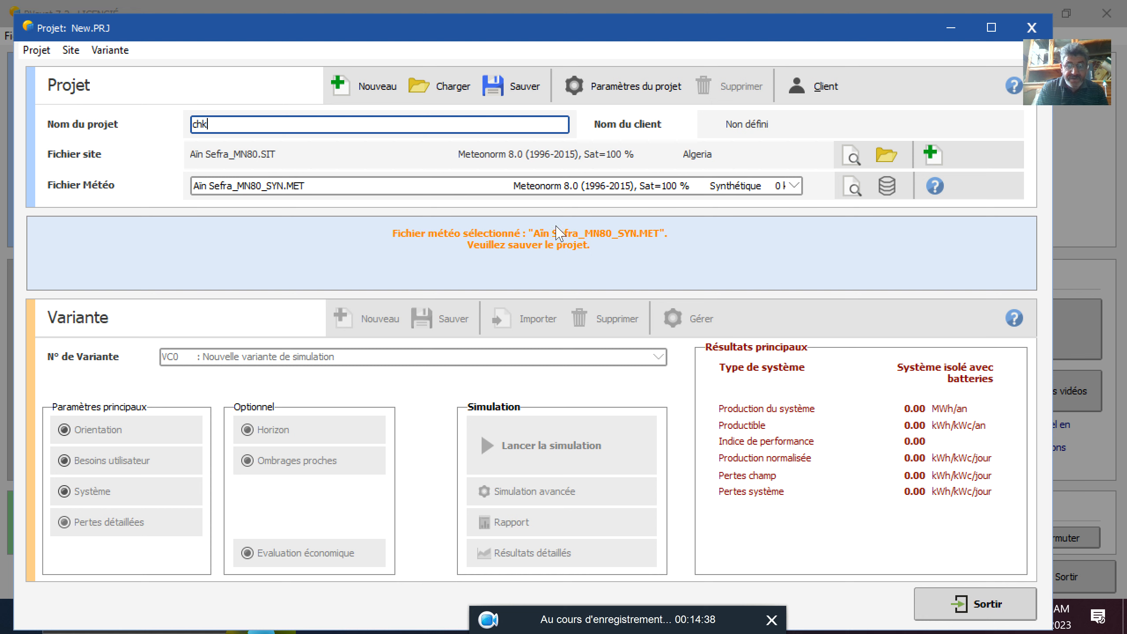
- Save the project chk under the file name chk_Project
click(519, 94)
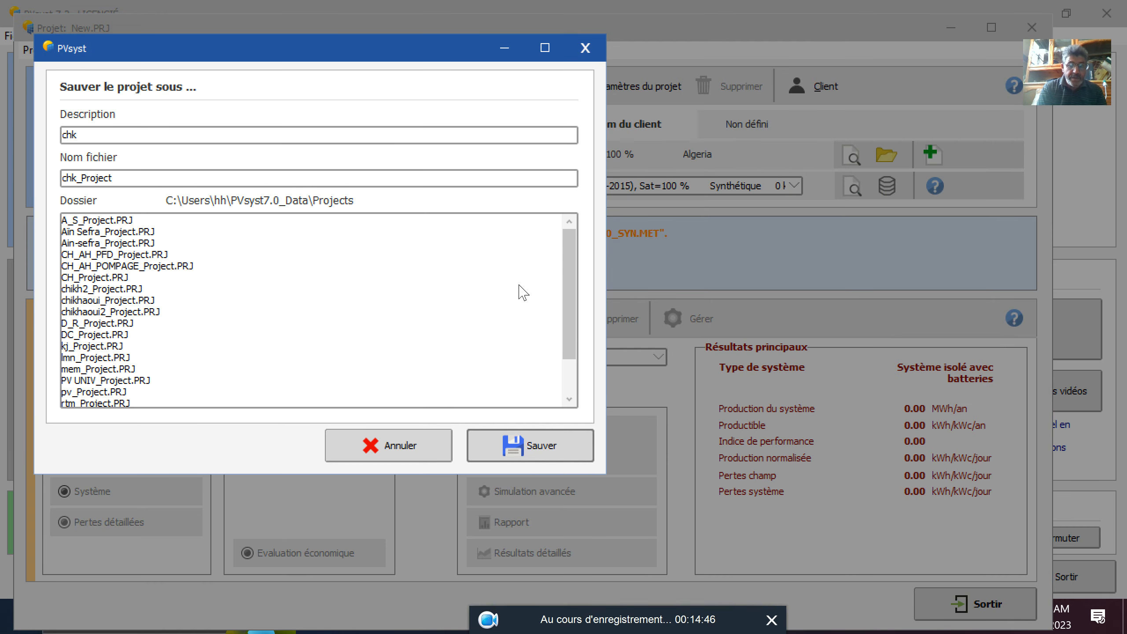
click(540, 446)
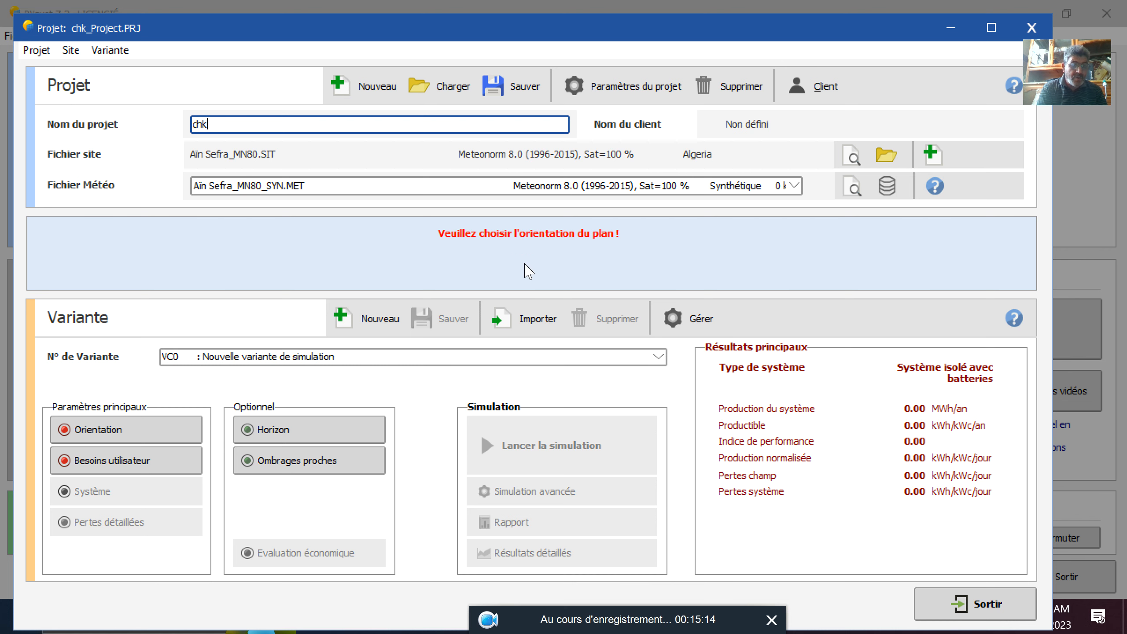
- Set the fixed plane's tilt to 43° and base the quick optimisation on annual irradiation (Irradiation annuelle) in the orientation settings
click(120, 435)
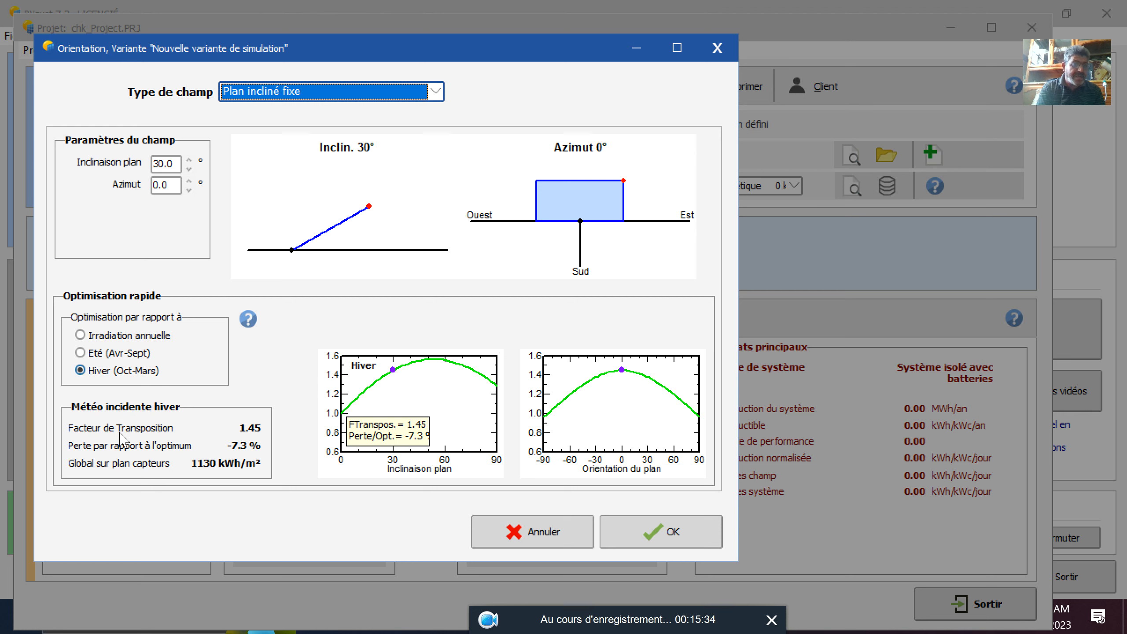
click(170, 164)
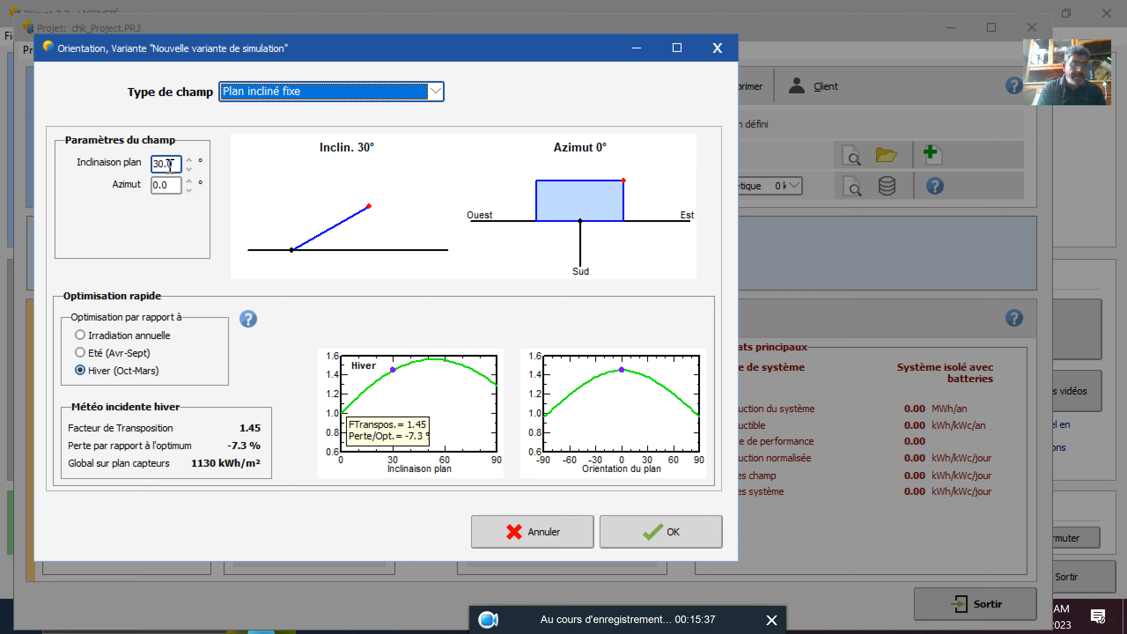
click(170, 164)
text(43)
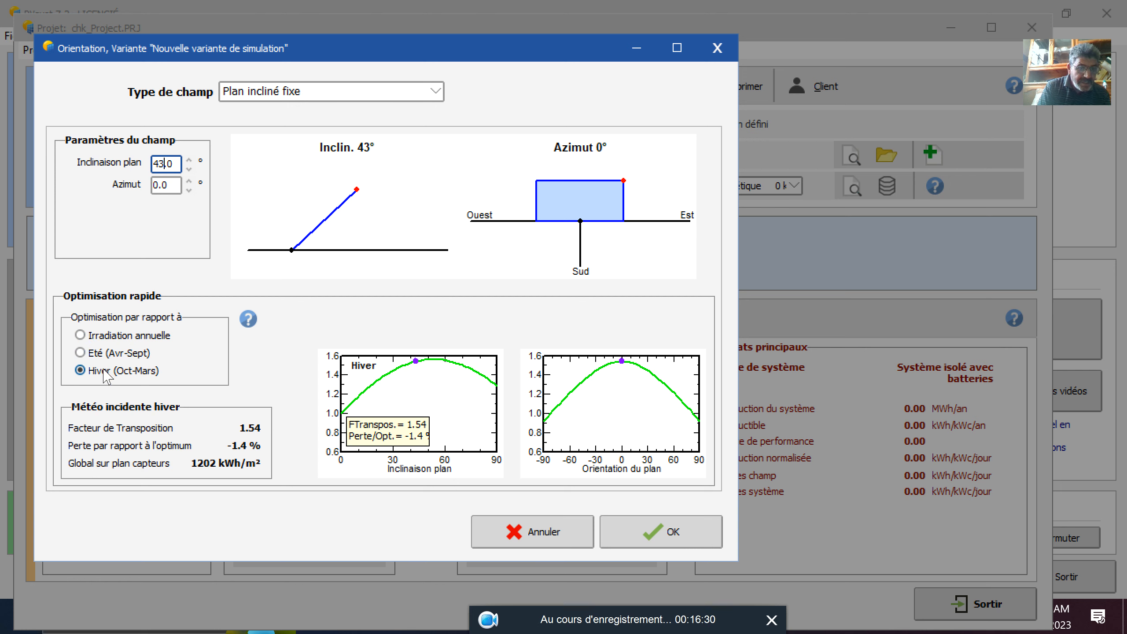
click(80, 336)
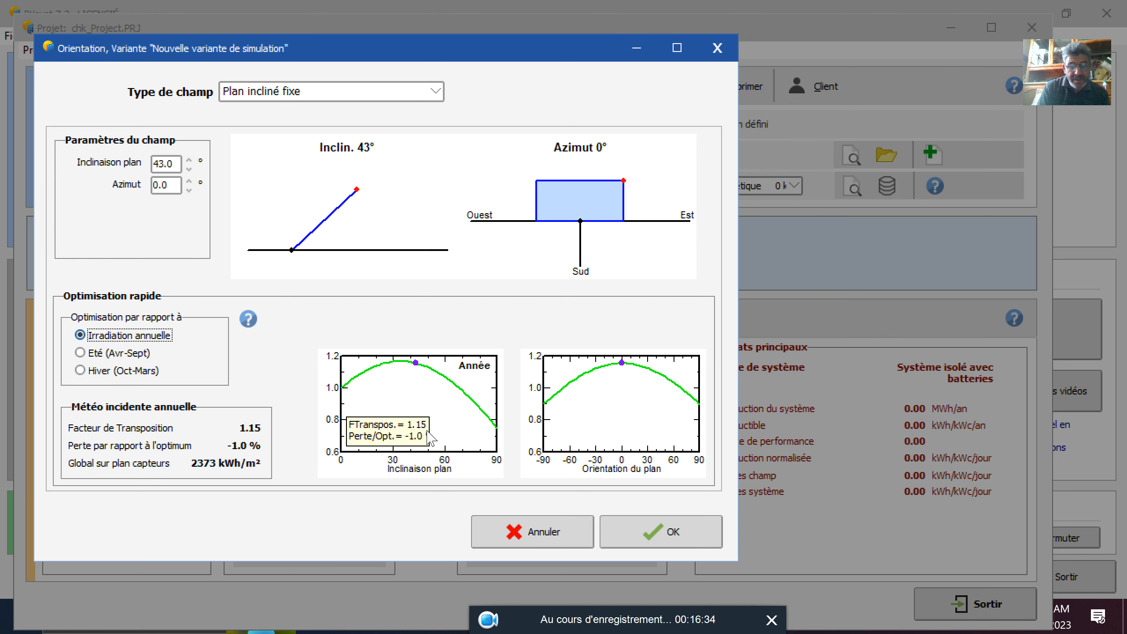
click(664, 531)
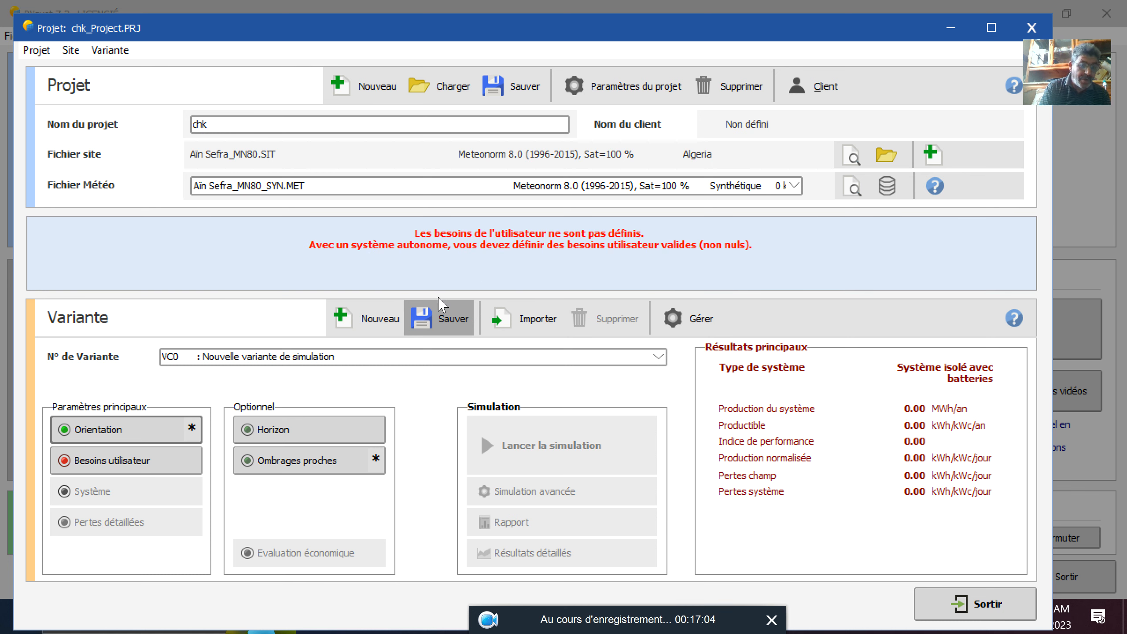
- Define the lamps in the user's daily needs as 12 units of 18 W used 8 h/day
click(119, 464)
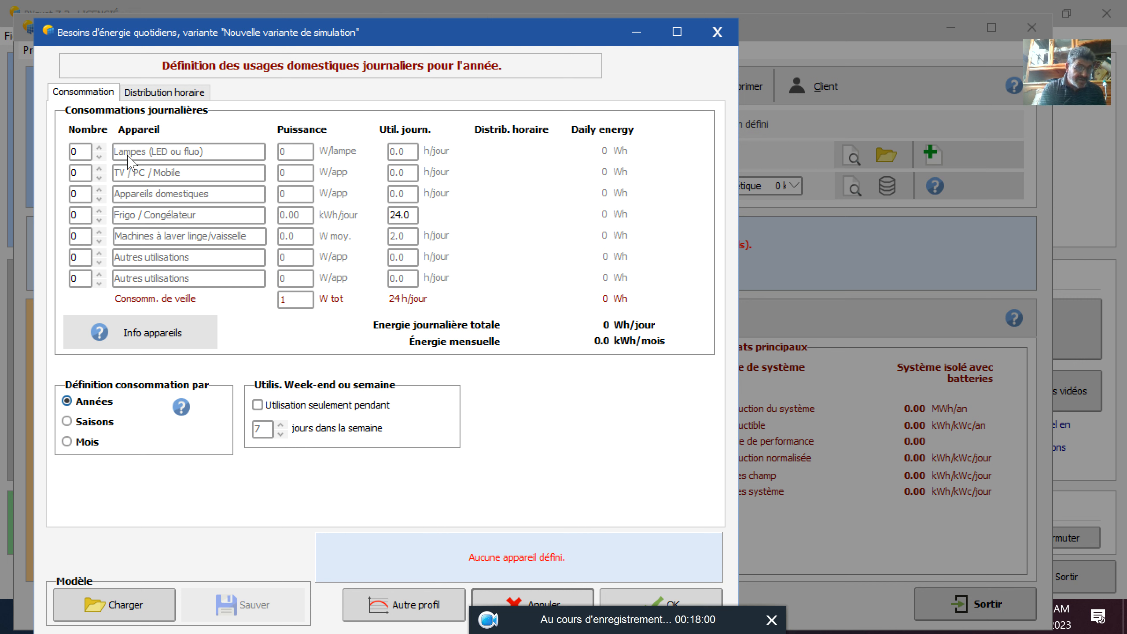
click(87, 152)
double_click(87, 152)
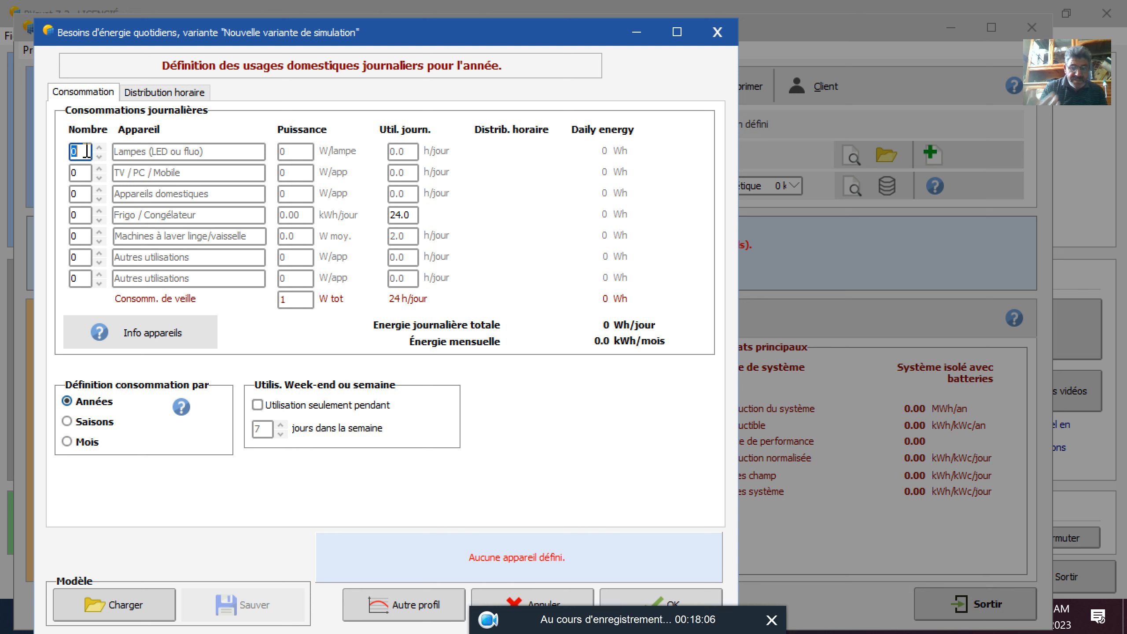
text(12)
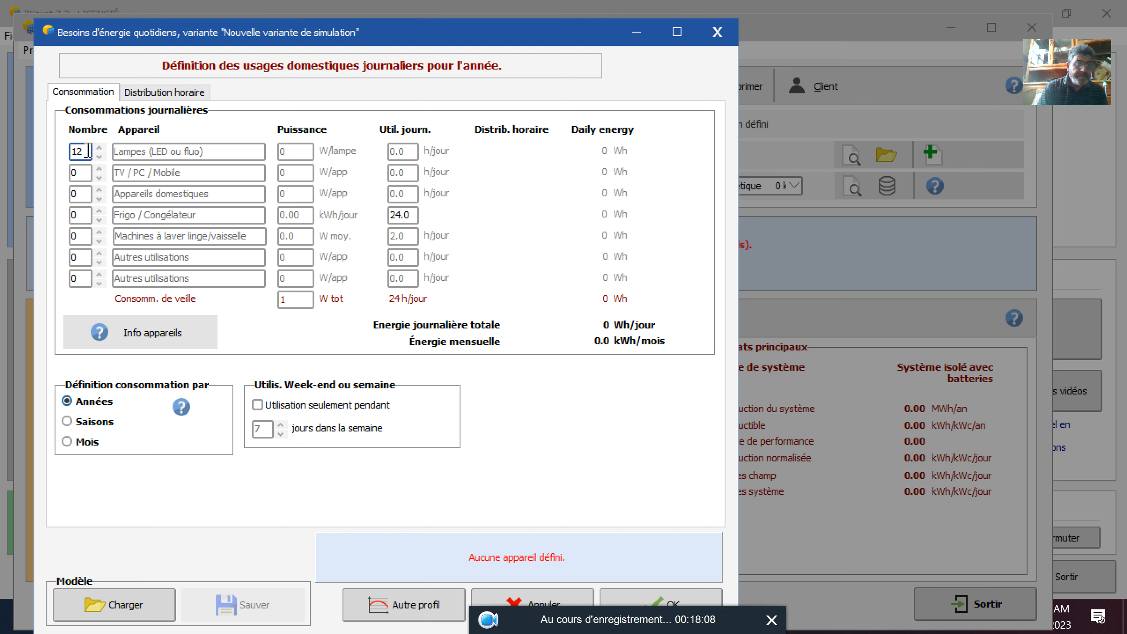
click(300, 151)
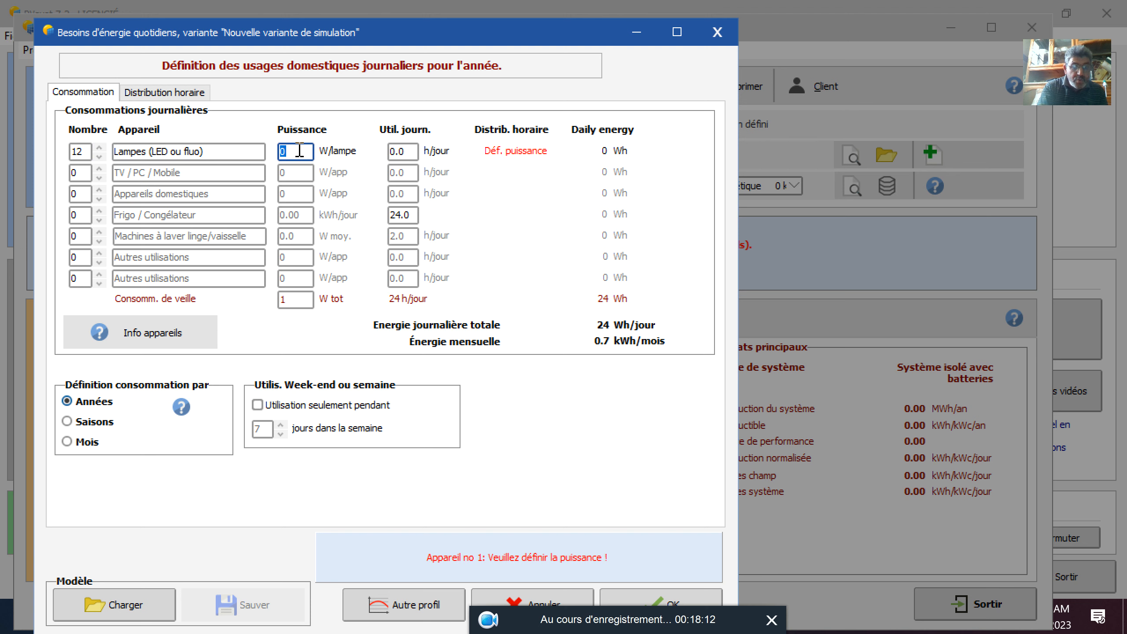
text(18)
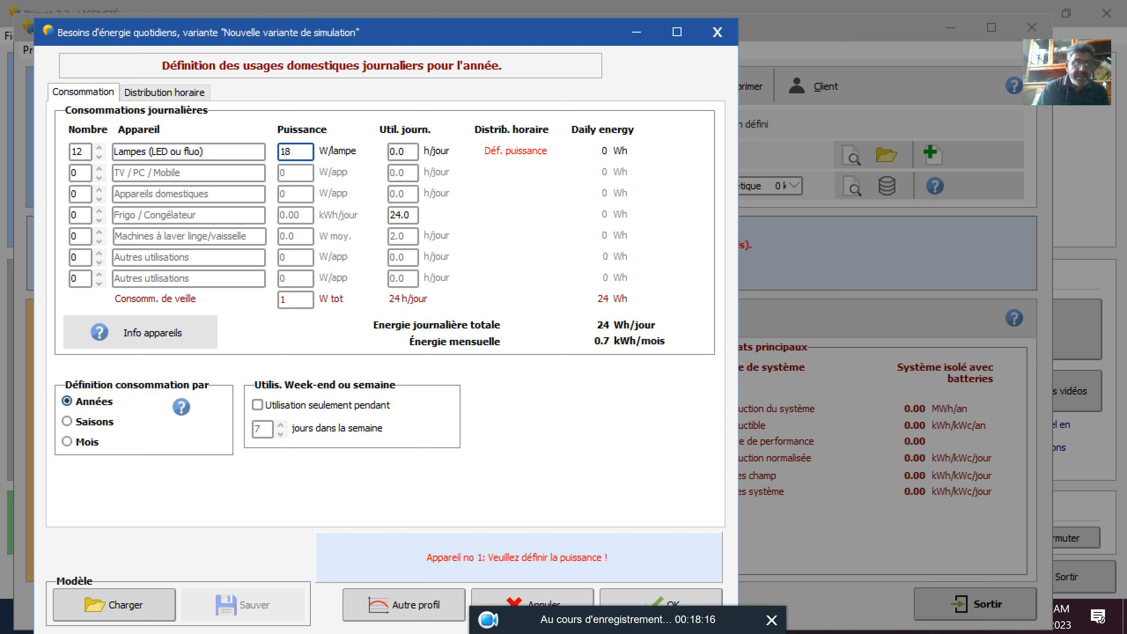
click(401, 154)
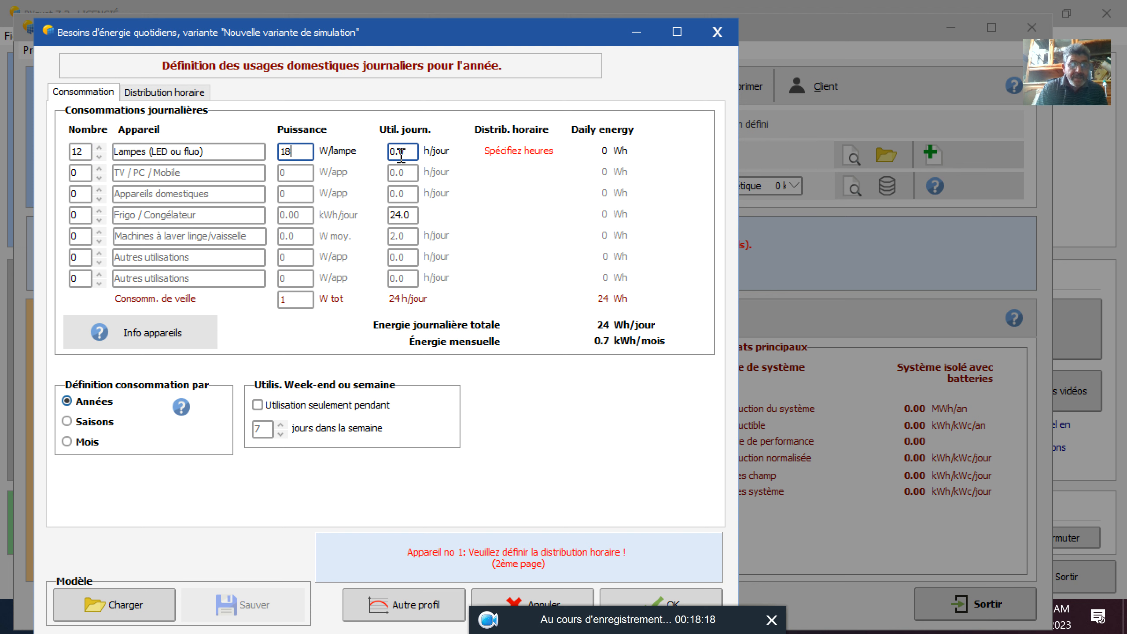
double_click(405, 153)
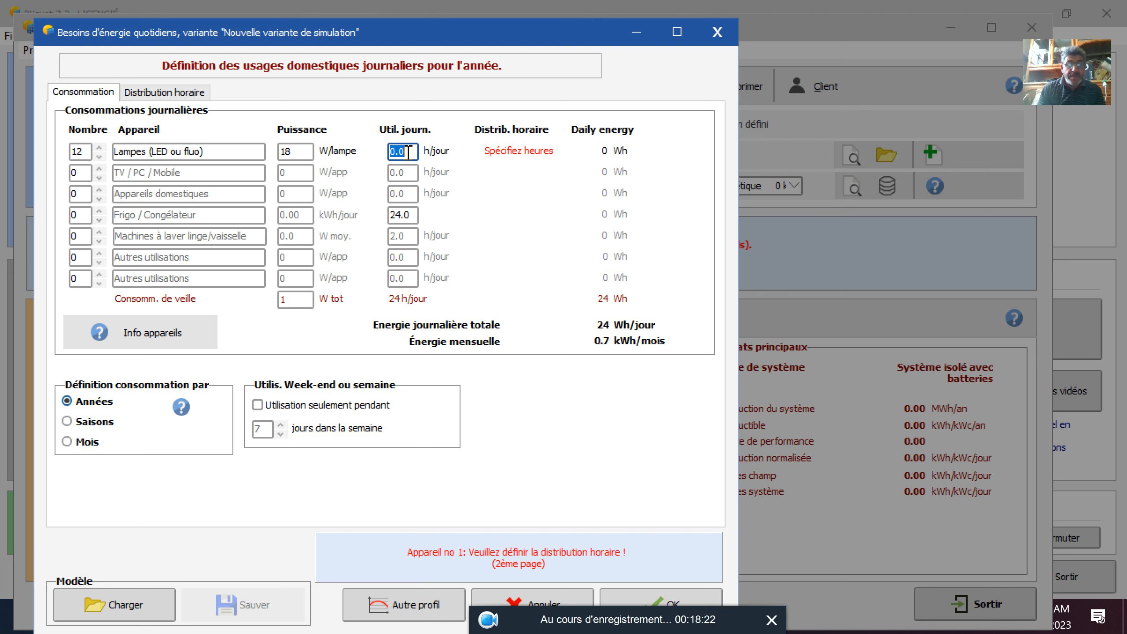
text(8)
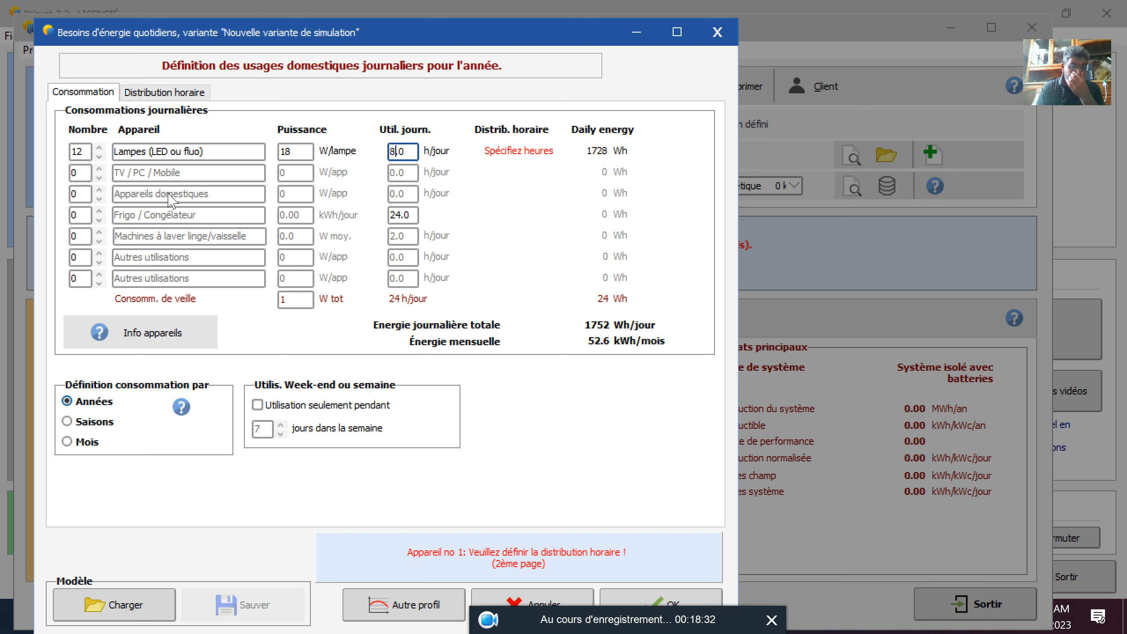
- Define the TV / PC / Mobile consumption as 2 appliances of 150 W used 12 h/day
click(83, 175)
key(BackSpace)
text(2)
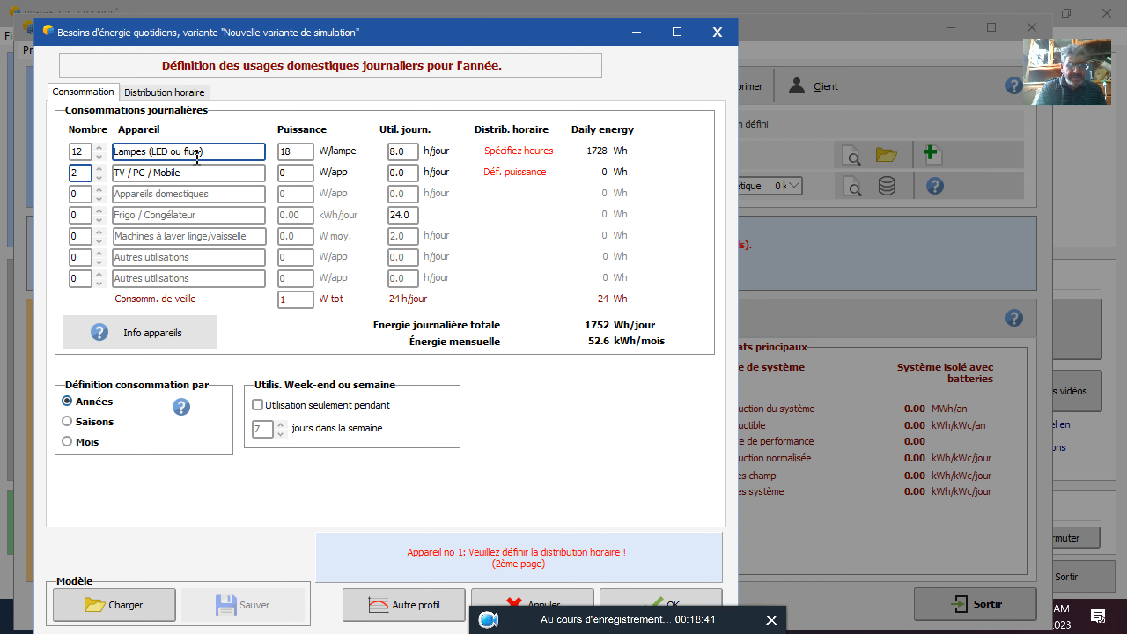
click(296, 173)
key(BackSpace)
text(1)
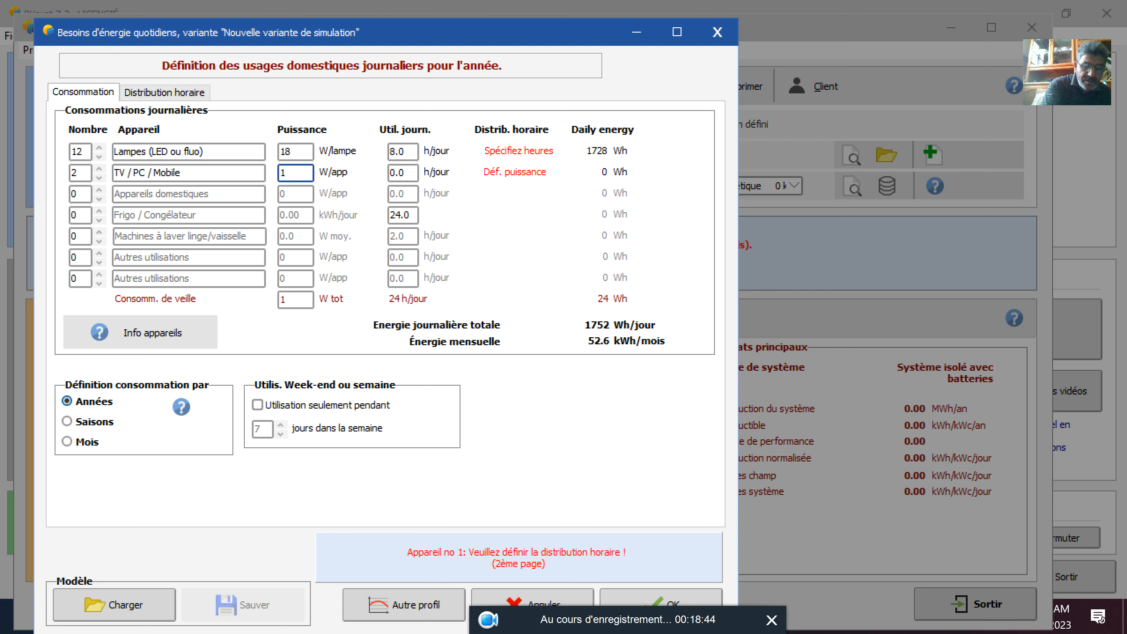
text(50)
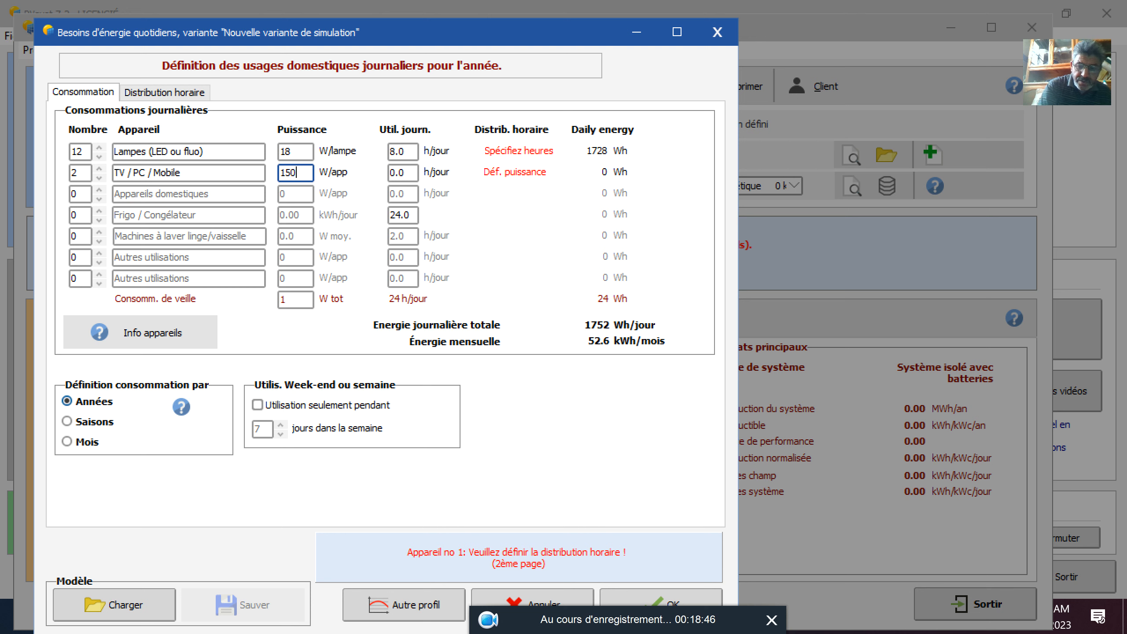
click(410, 171)
click(408, 172)
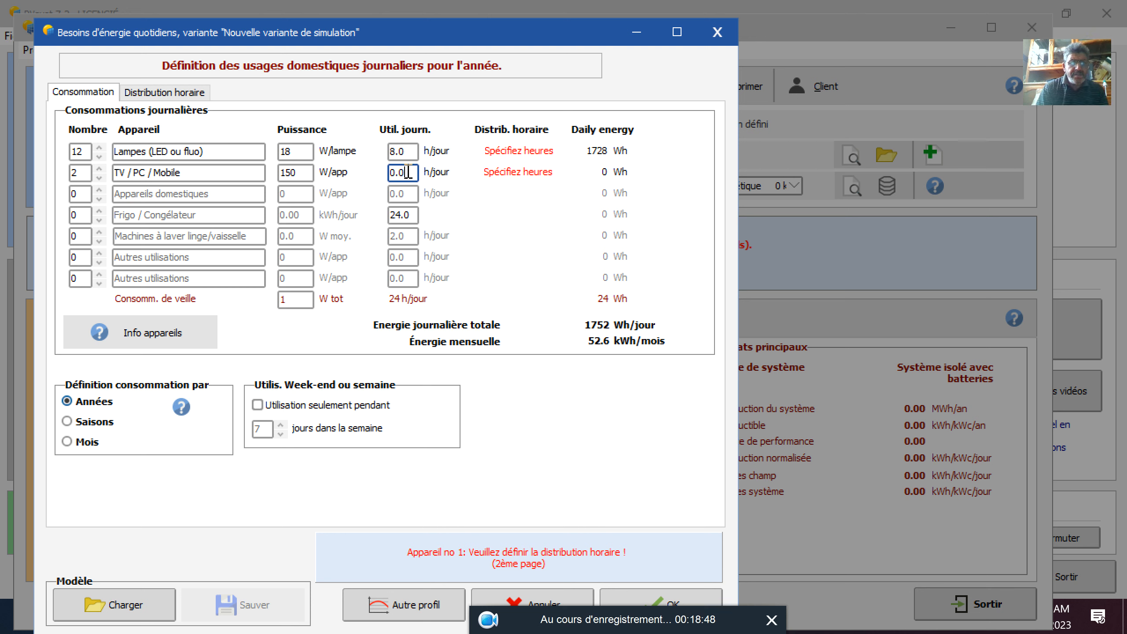
key(BackSpace)
key(BackSpace)
key(BackSpace)
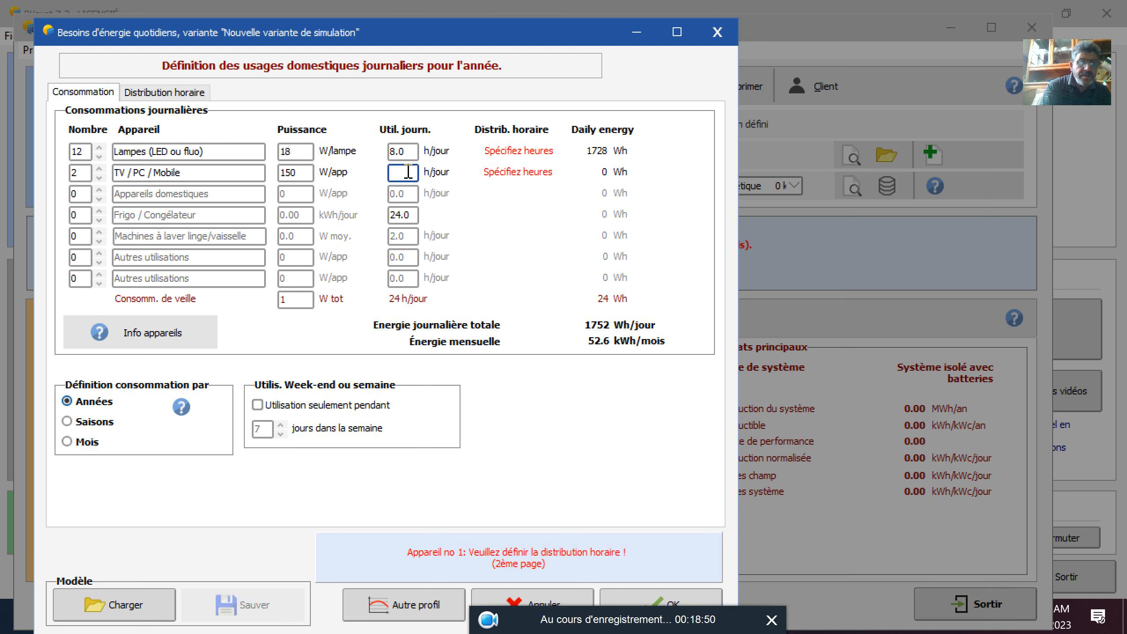
text(12)
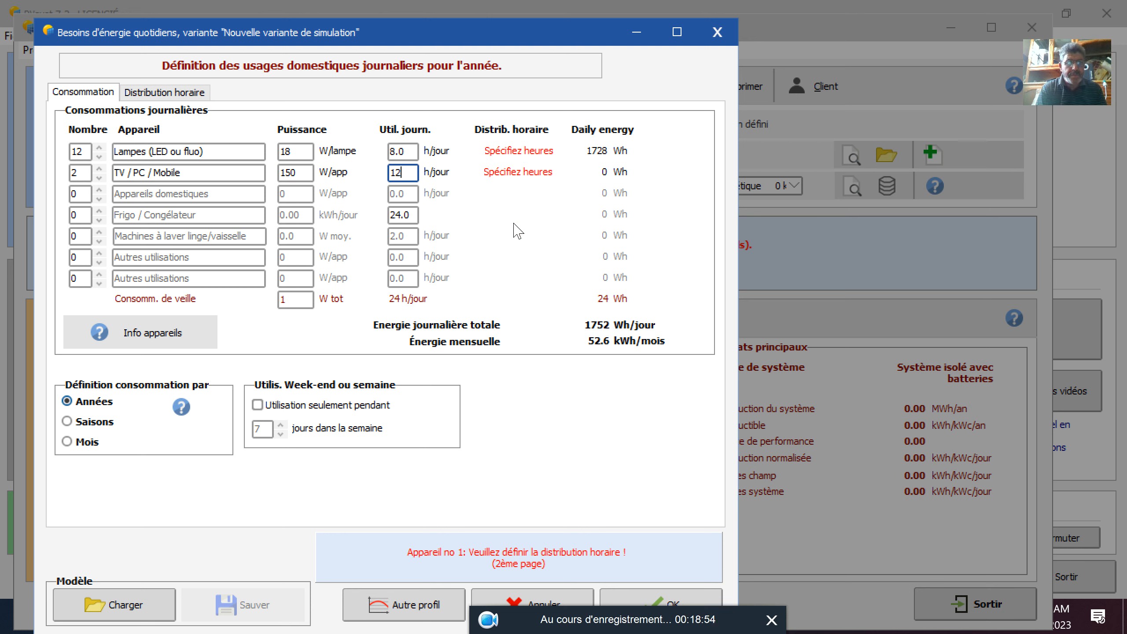
key(Return)
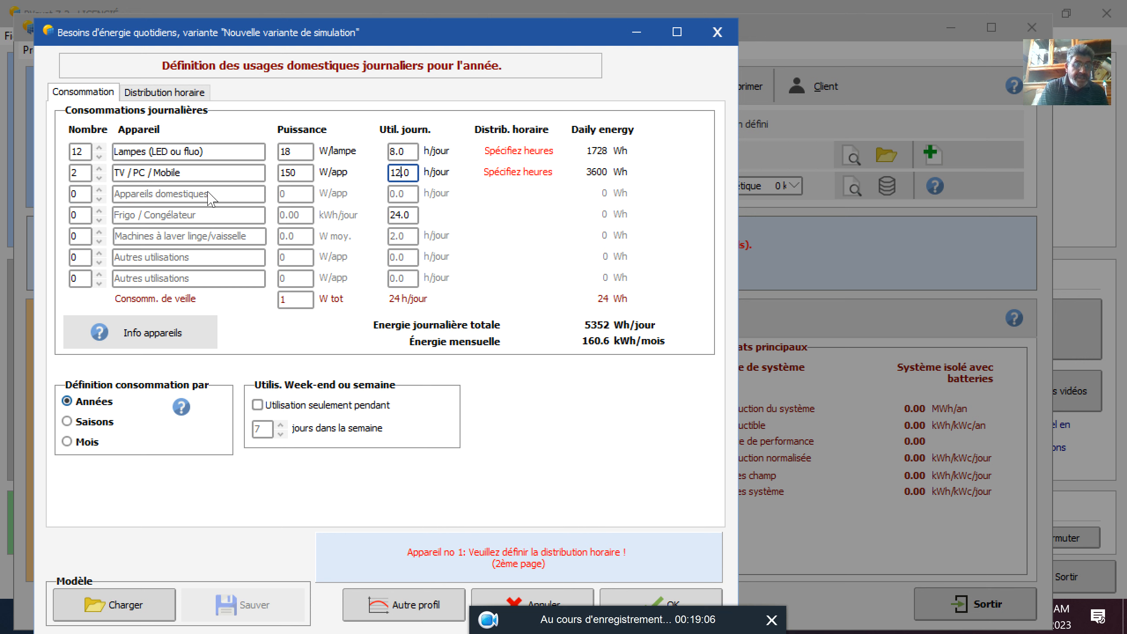
- Set the household appliances (Appareils domestiques) entry to 1 unit and rename it sech cheveux
click(84, 192)
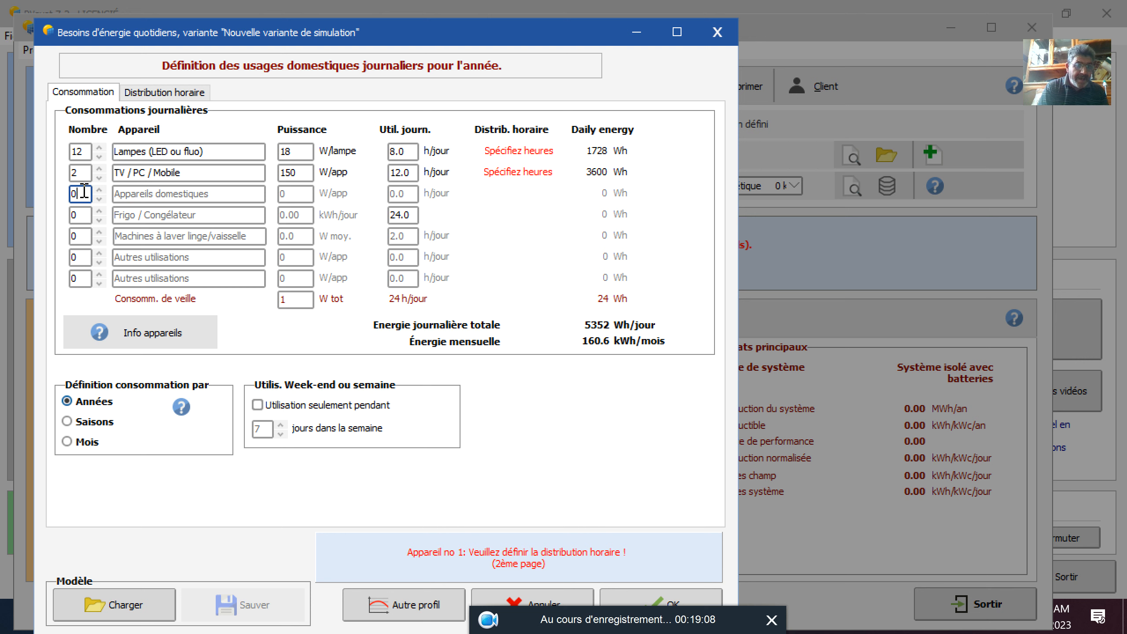
key(BackSpace)
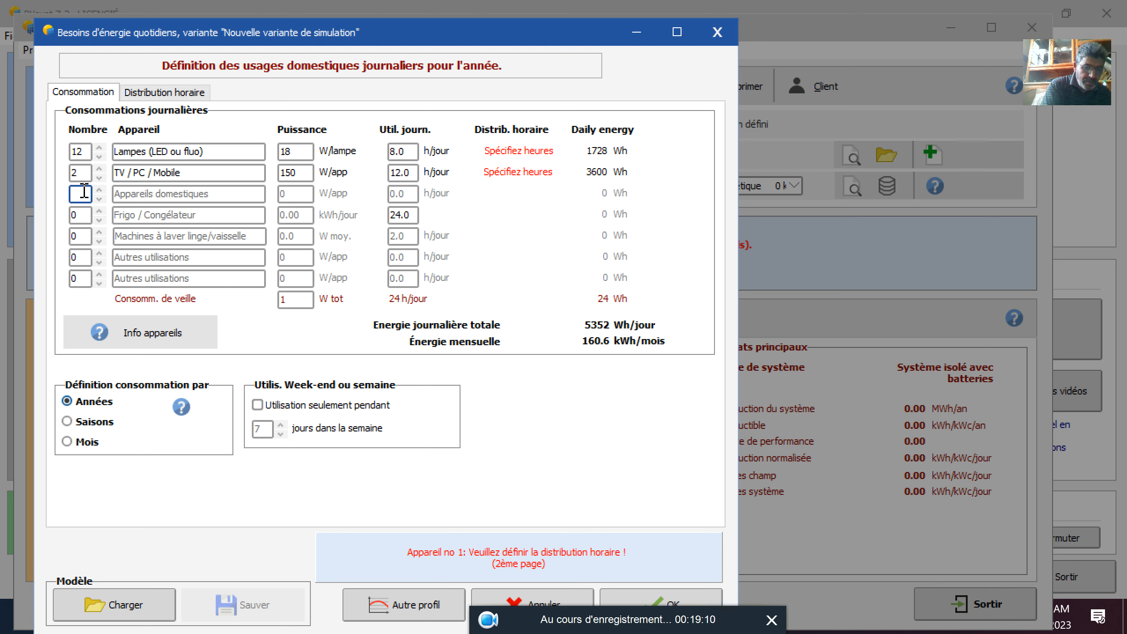
text(1)
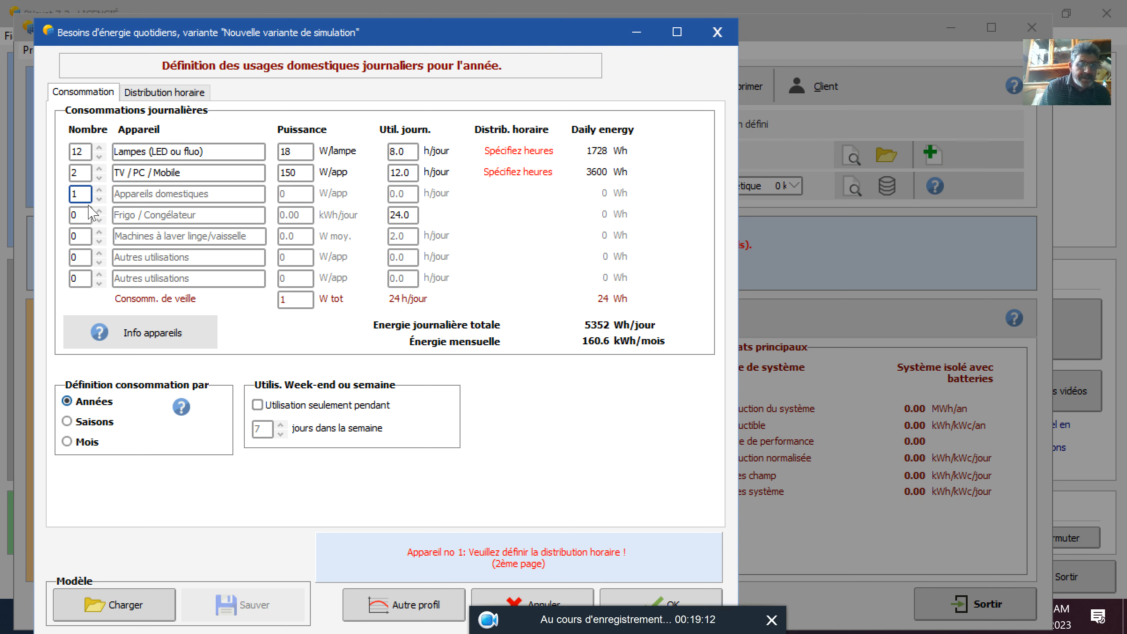
click(206, 194)
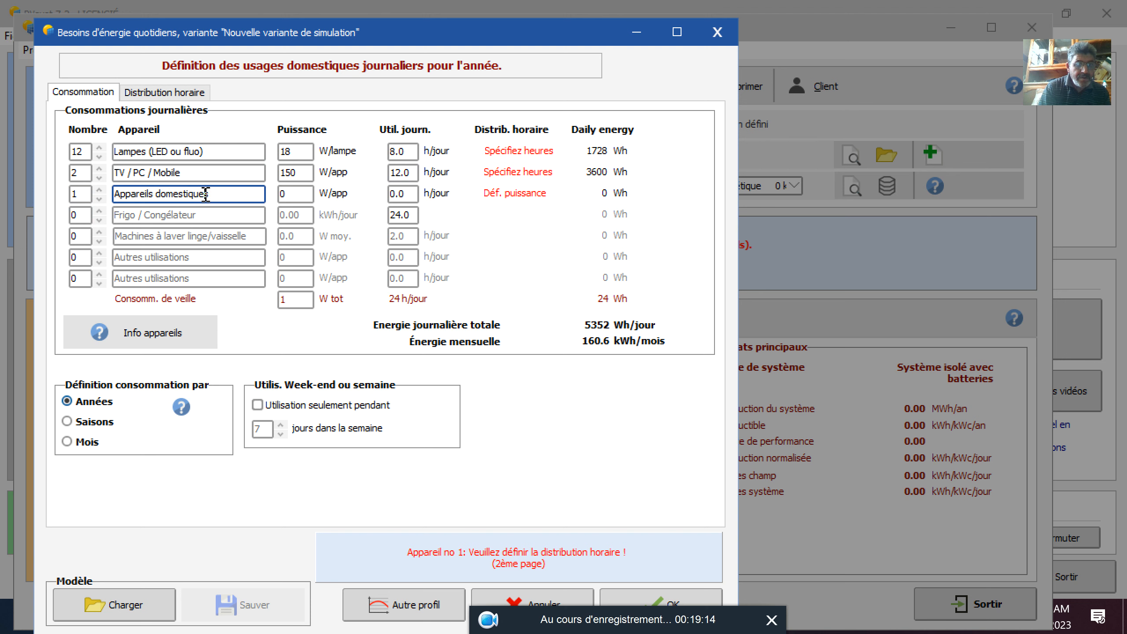
key(BackSpace)
key(BackSpace)
key(BackSpace)
key(BackSpace)
key(BackSpace)
key(BackSpace)
key(BackSpace)
key(BackSpace)
key(BackSpace)
key(BackSpace)
key(BackSpace)
key(BackSpace)
key(BackSpace)
key(BackSpace)
key(BackSpace)
key(BackSpace)
key(BackSpace)
key(BackSpace)
key(BackSpace)
key(BackSpace)
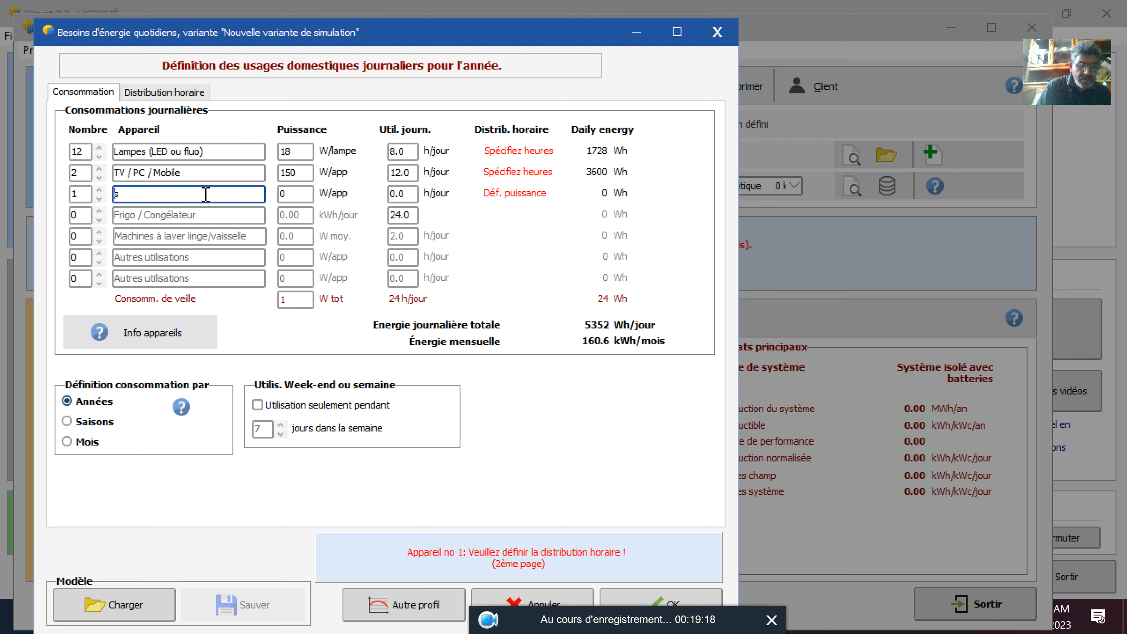
key(BackSpace)
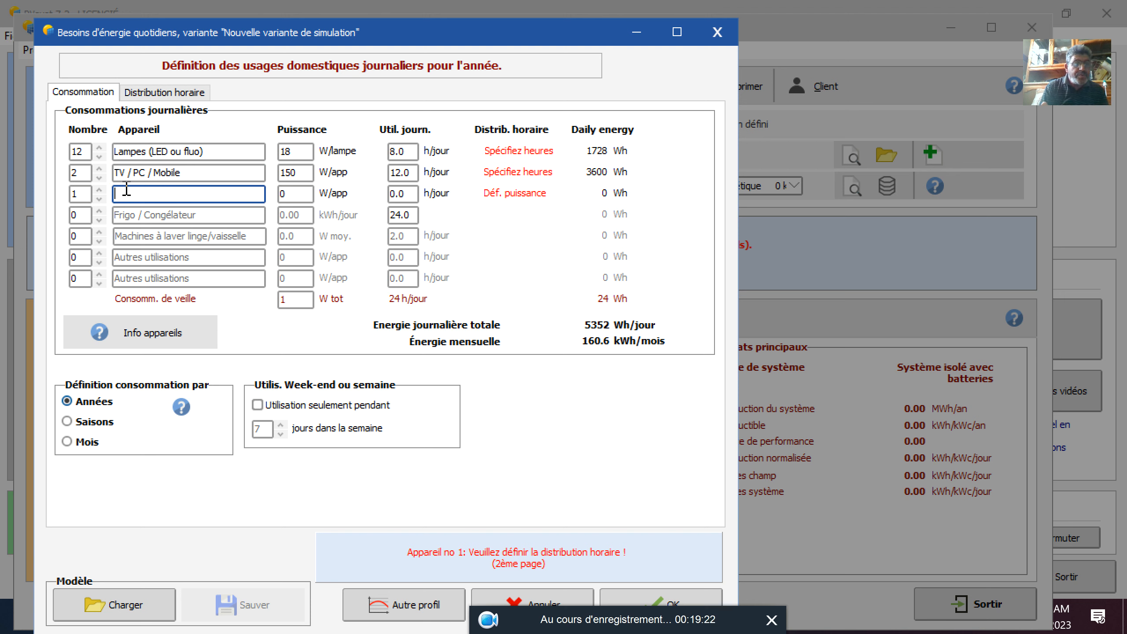
text(s)
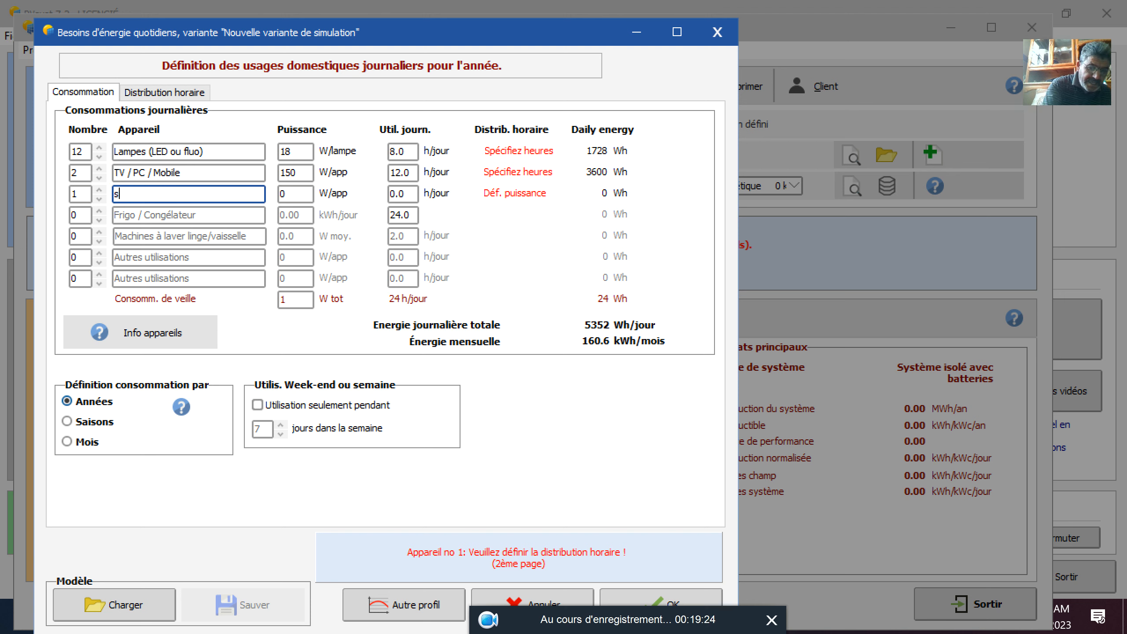
text(ech)
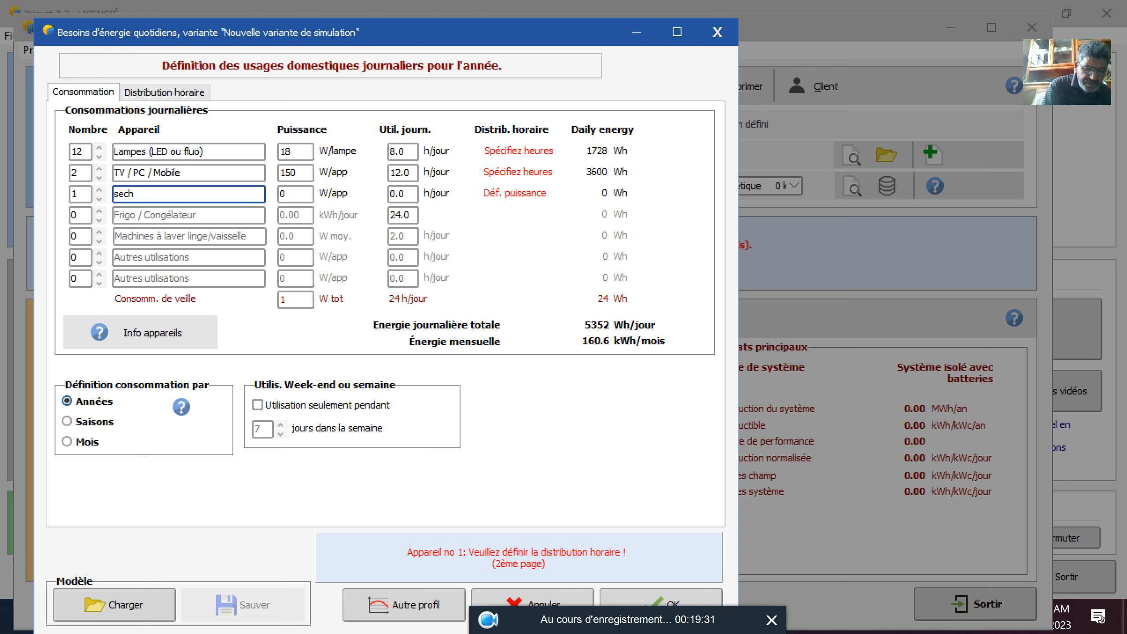
text( che)
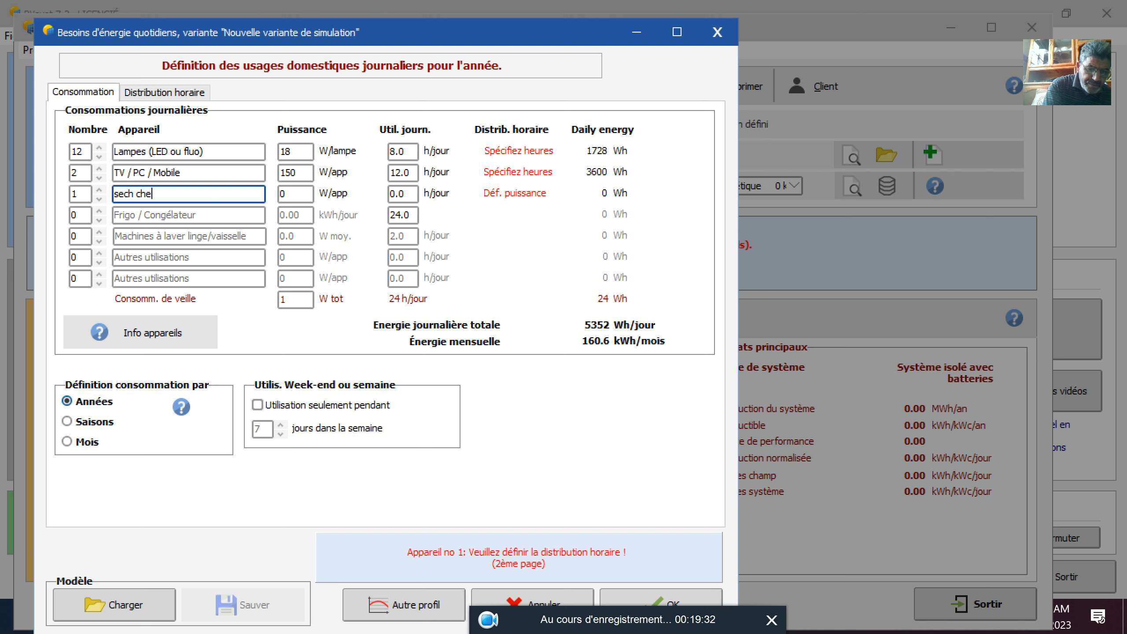
text(ve)
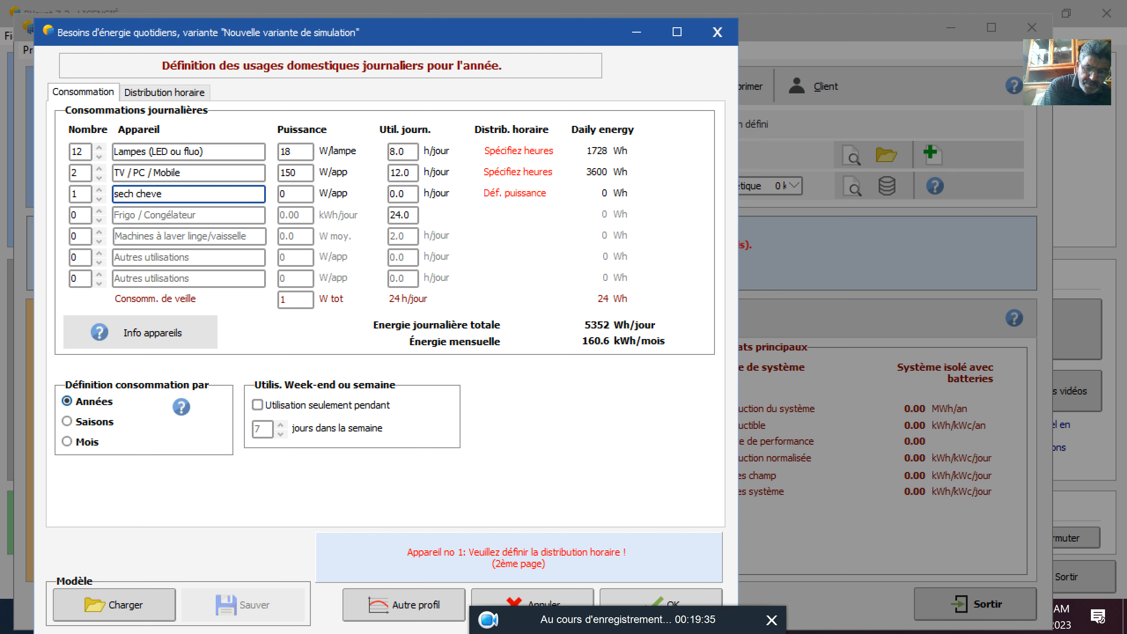
text(ux)
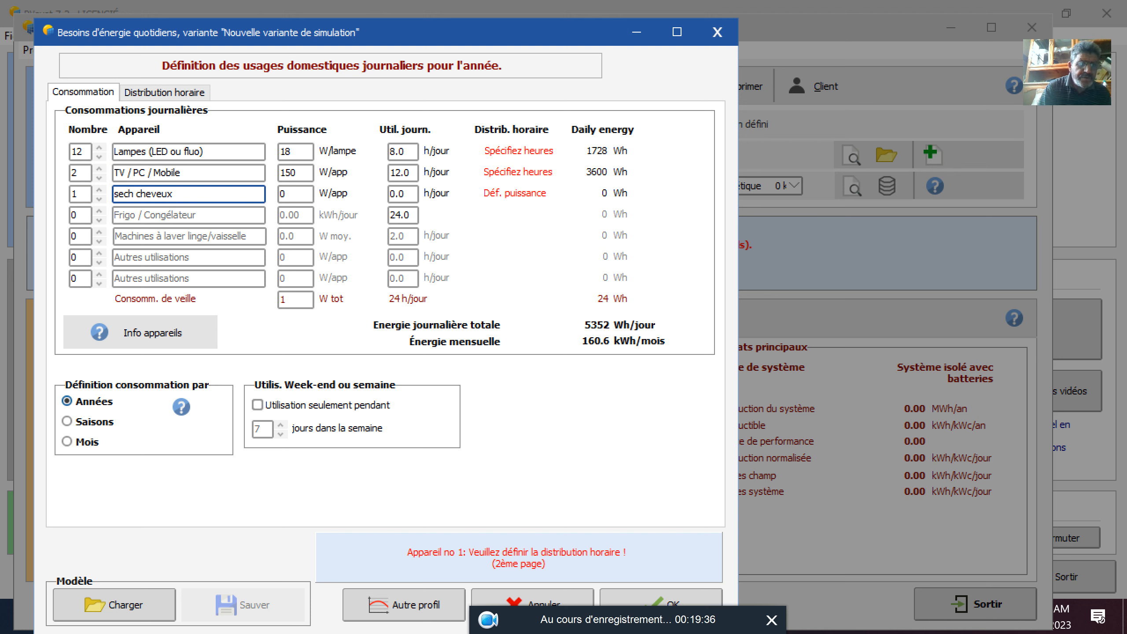
- Set the sech cheveux consumption to 1800 W per appliance, used 1 h/day
click(284, 195)
double_click(285, 196)
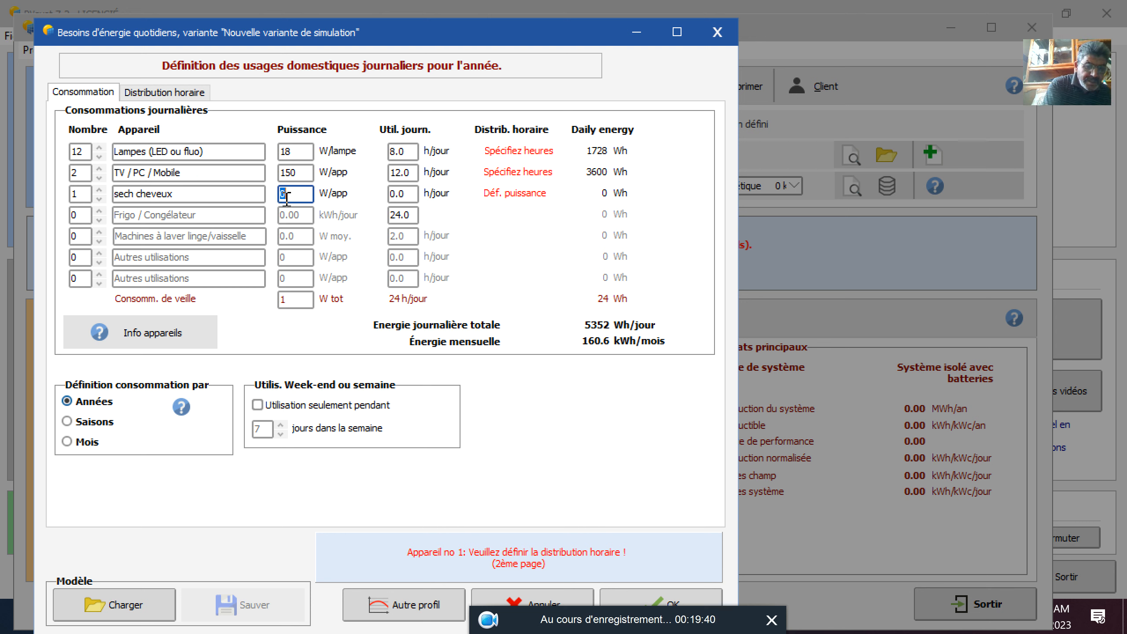
text(1)
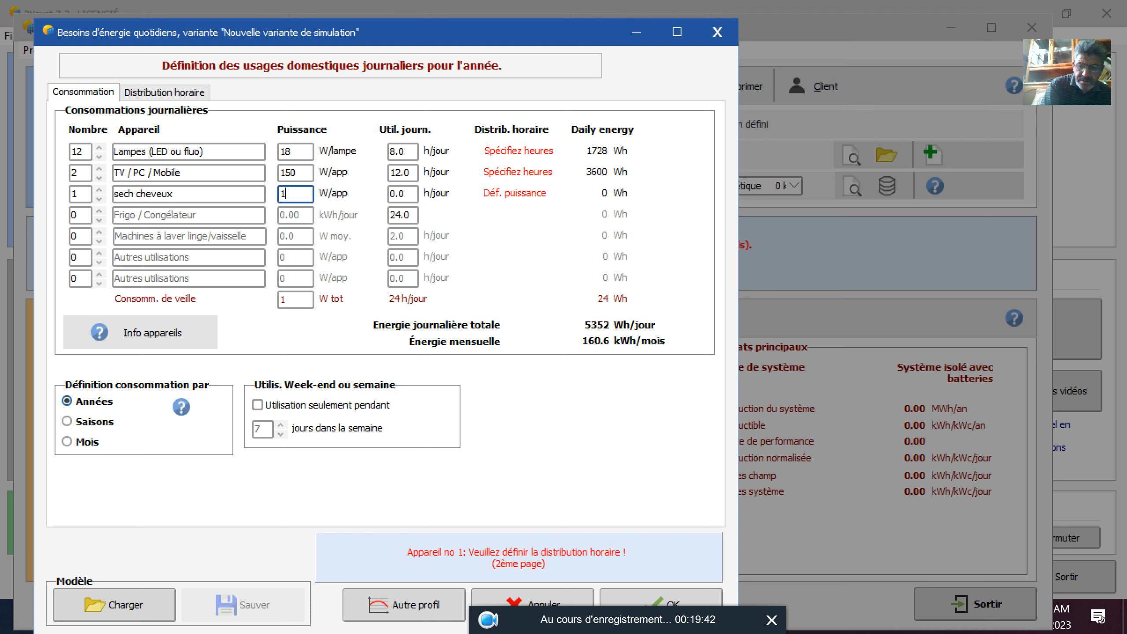
text(8)
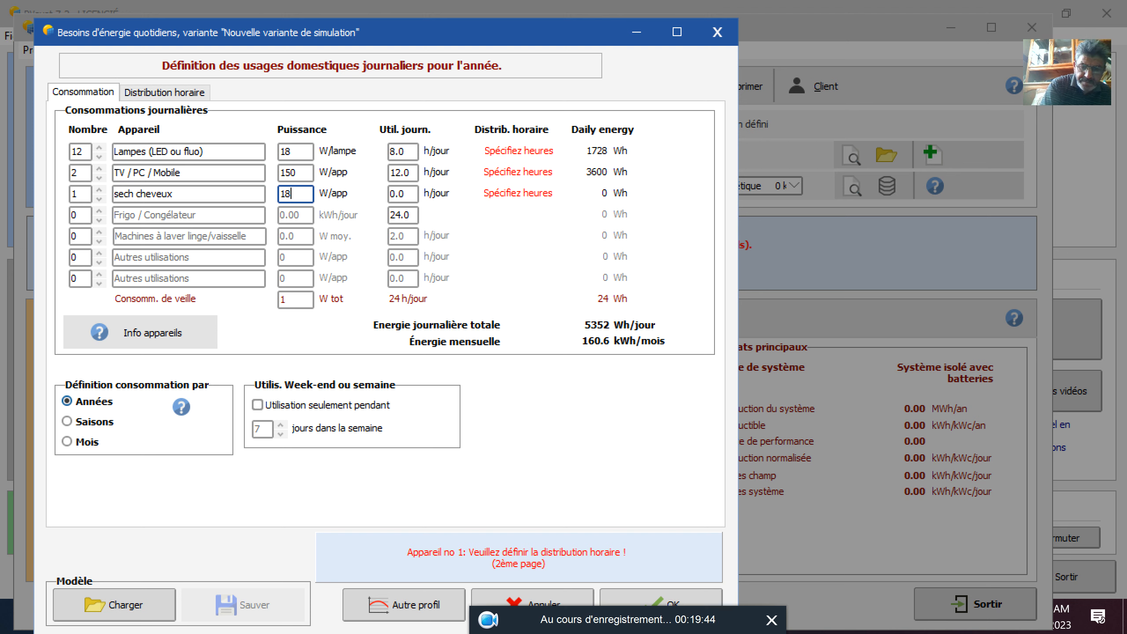
text(00)
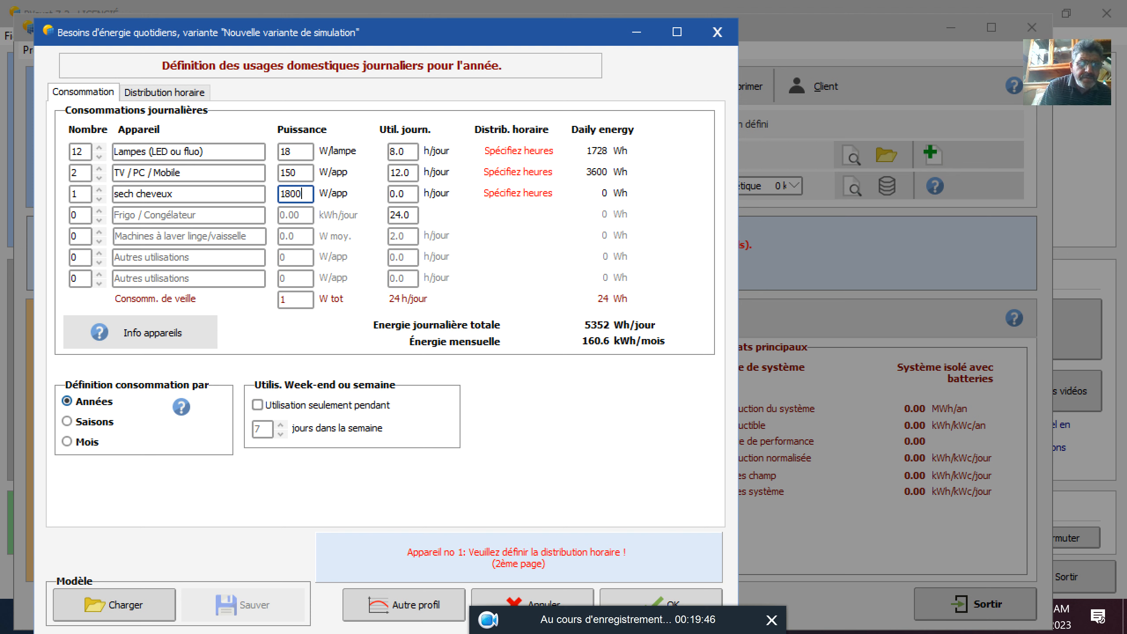
click(405, 194)
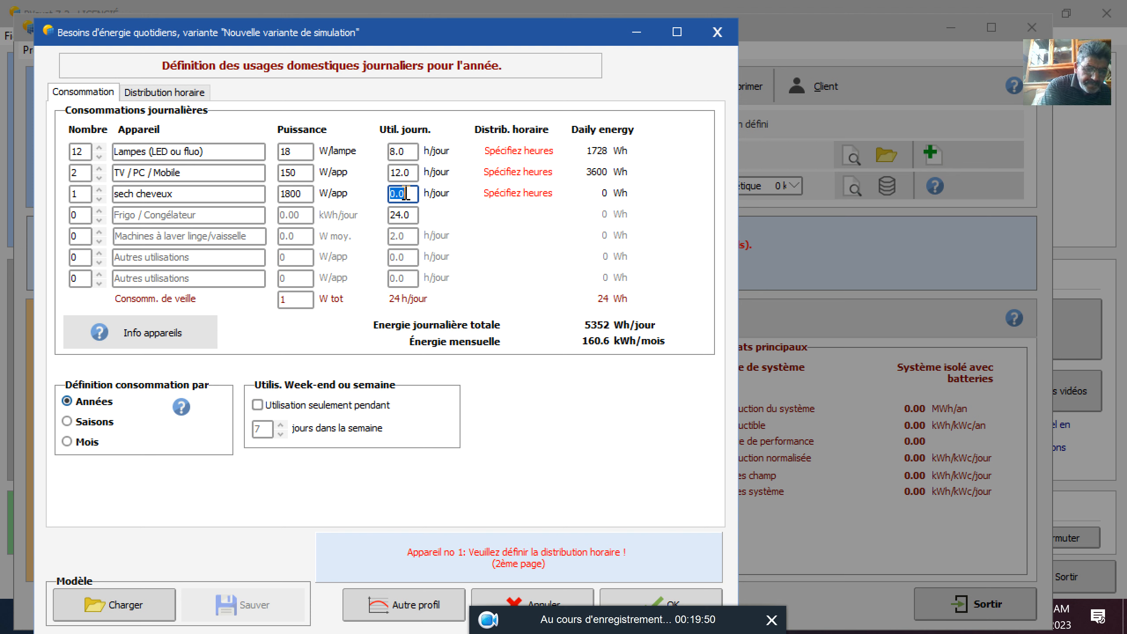
text(1)
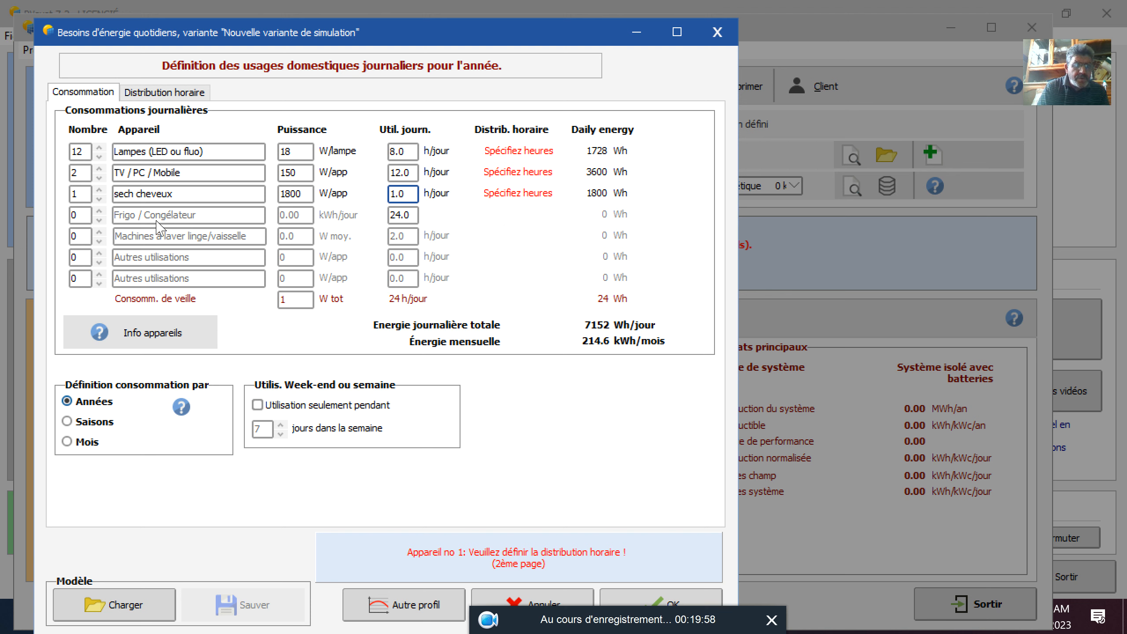
- Define the Frigo / Congélateur consumption as 2 appliances at 1.00 kWh/day each
click(85, 215)
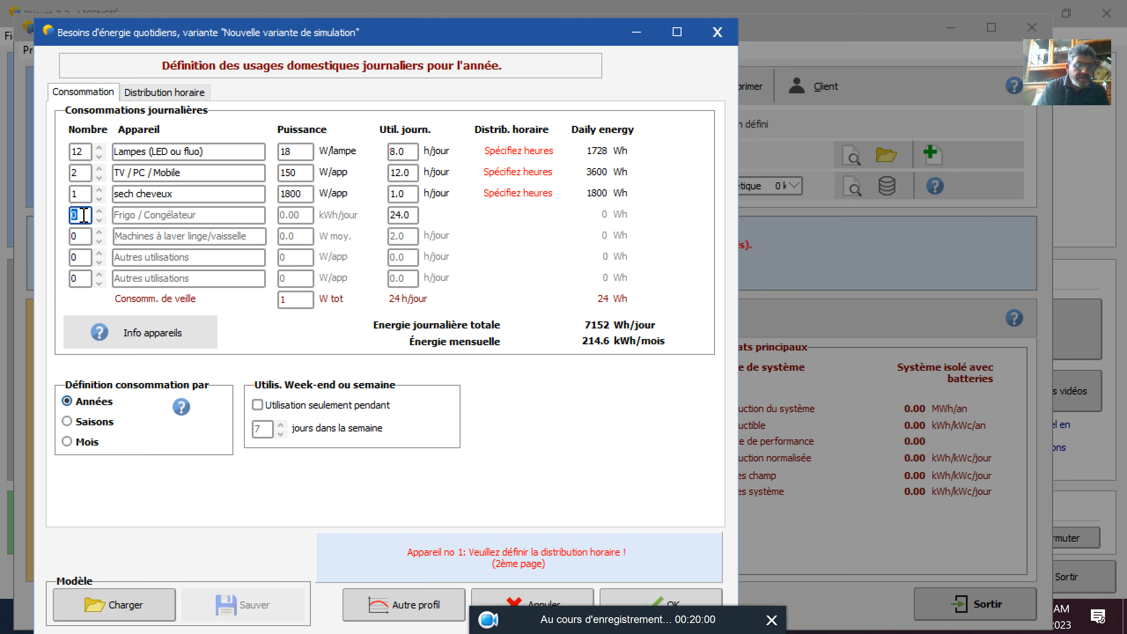
text(2)
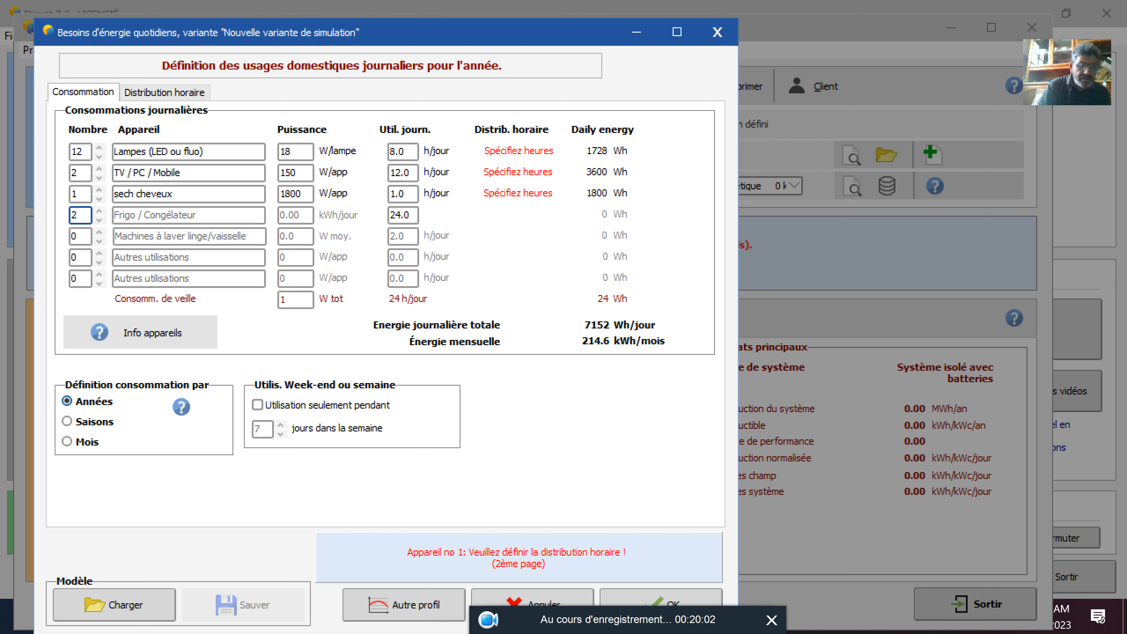
click(308, 216)
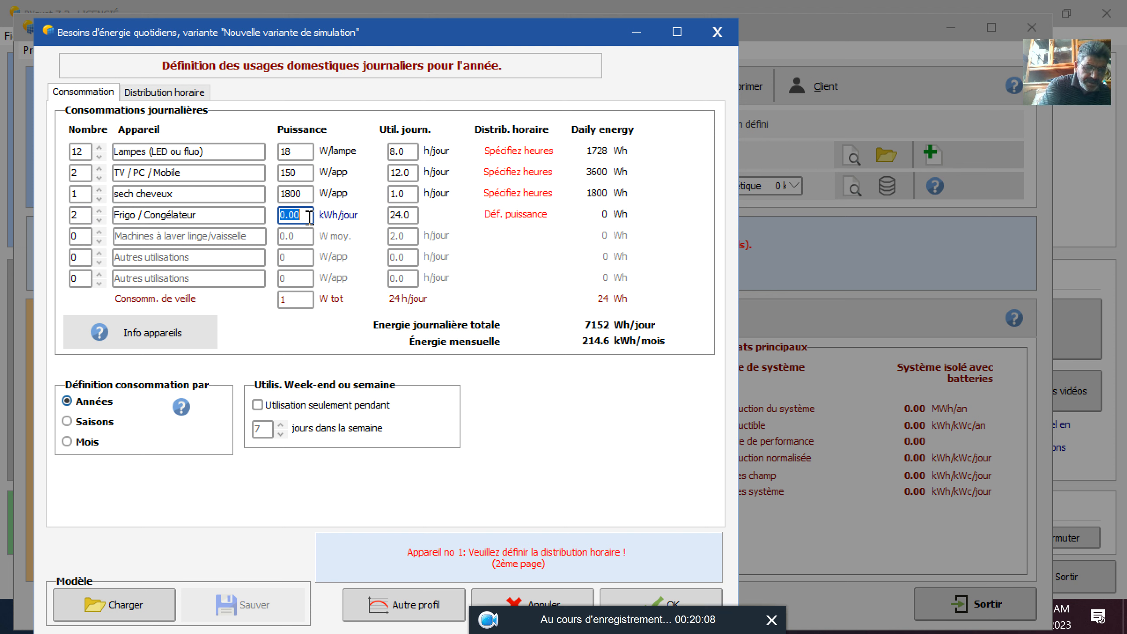
text(2)
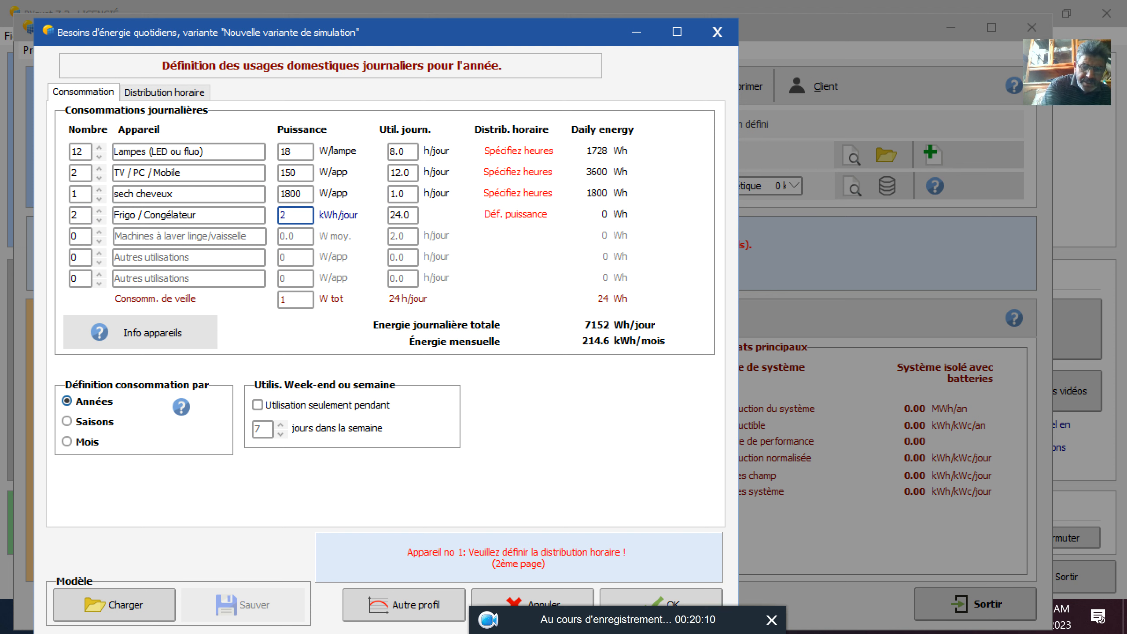
text(00)
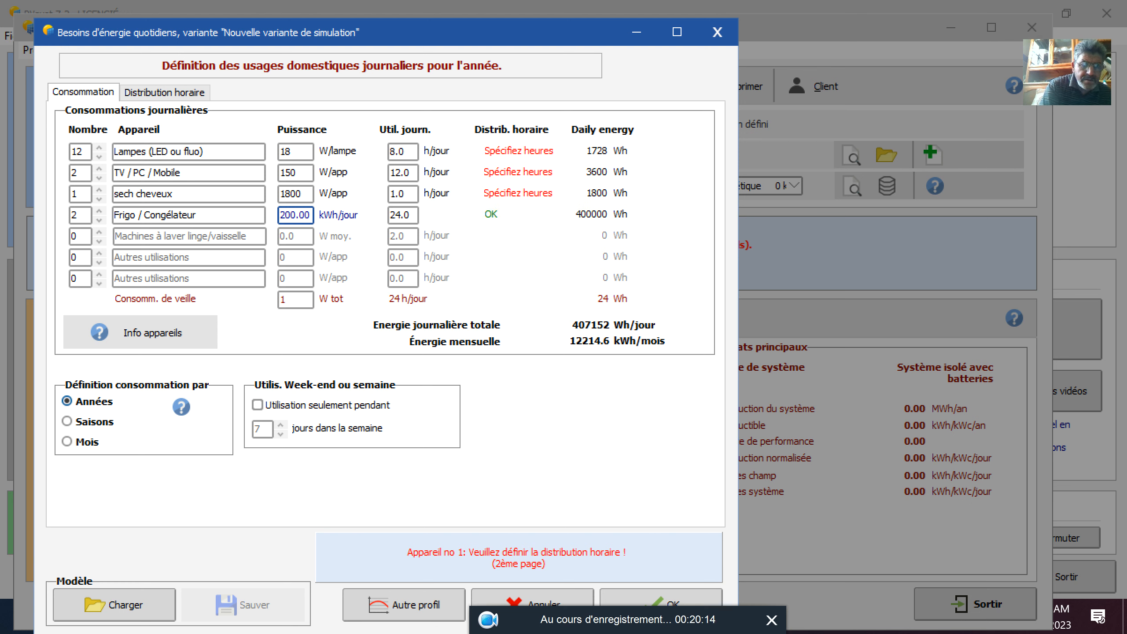
key(BackSpace)
text(0)
key(Delete)
key(Delete)
key(Delete)
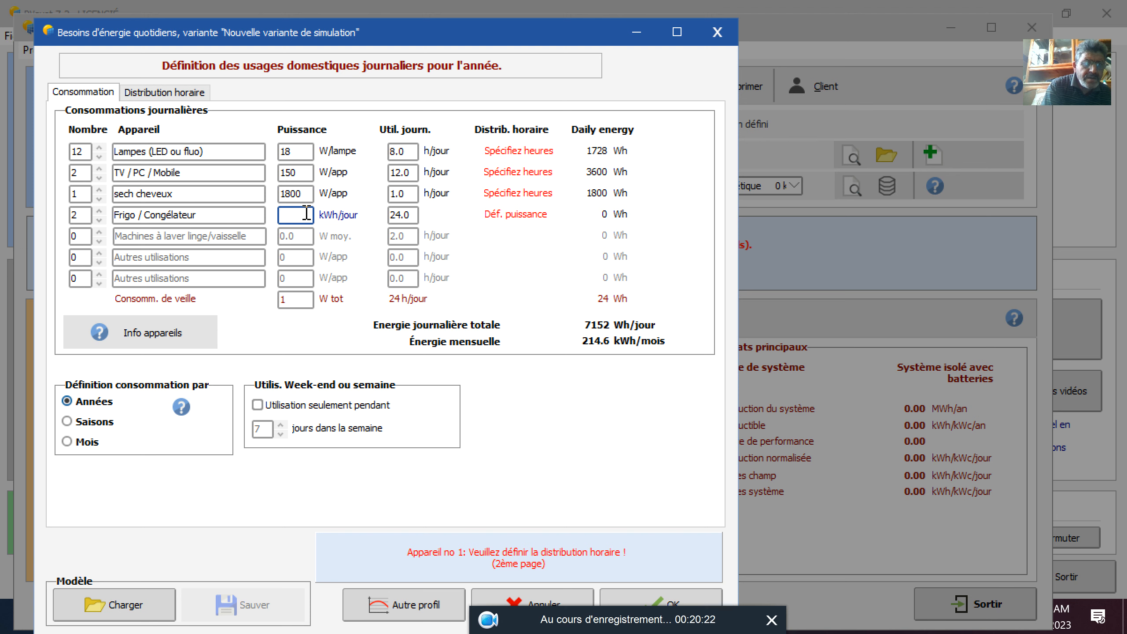
text(1)
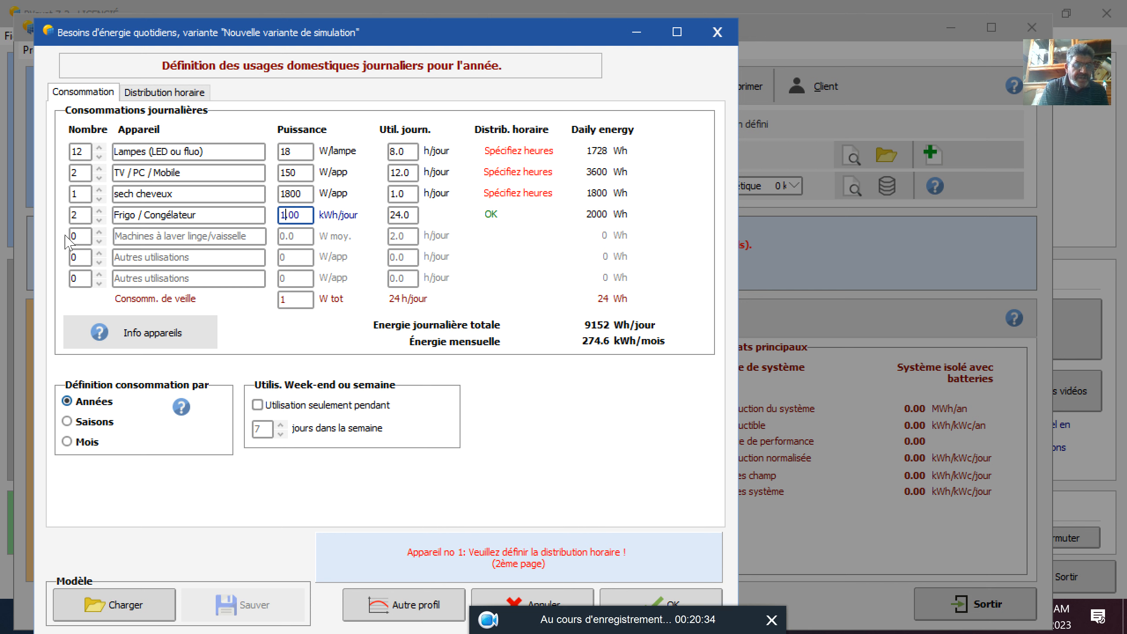
- Define the Machines à laver linge/vaisselle consumption as 1 appliance with an average power of 2000 W
click(84, 236)
key(BackSpace)
text(1)
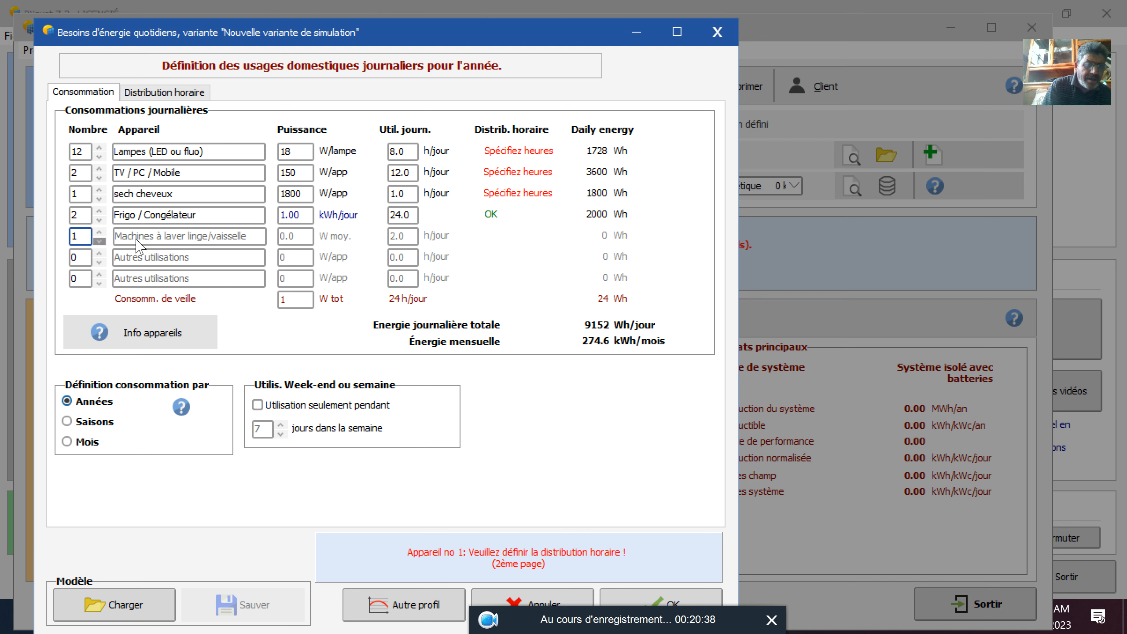
click(288, 236)
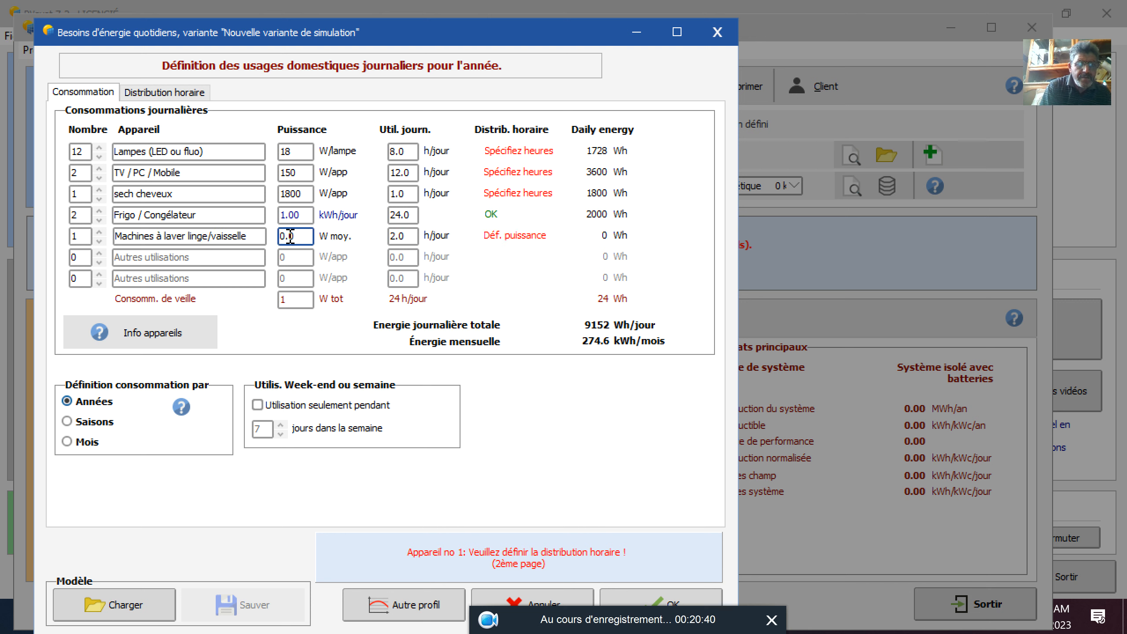
key(BackSpace)
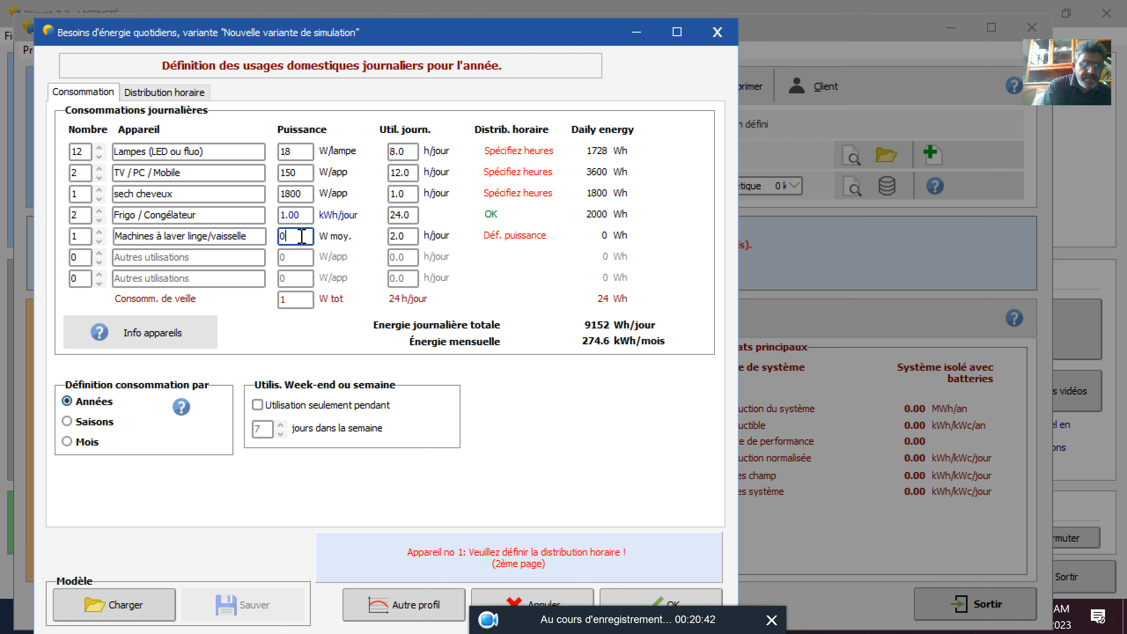
text(00)
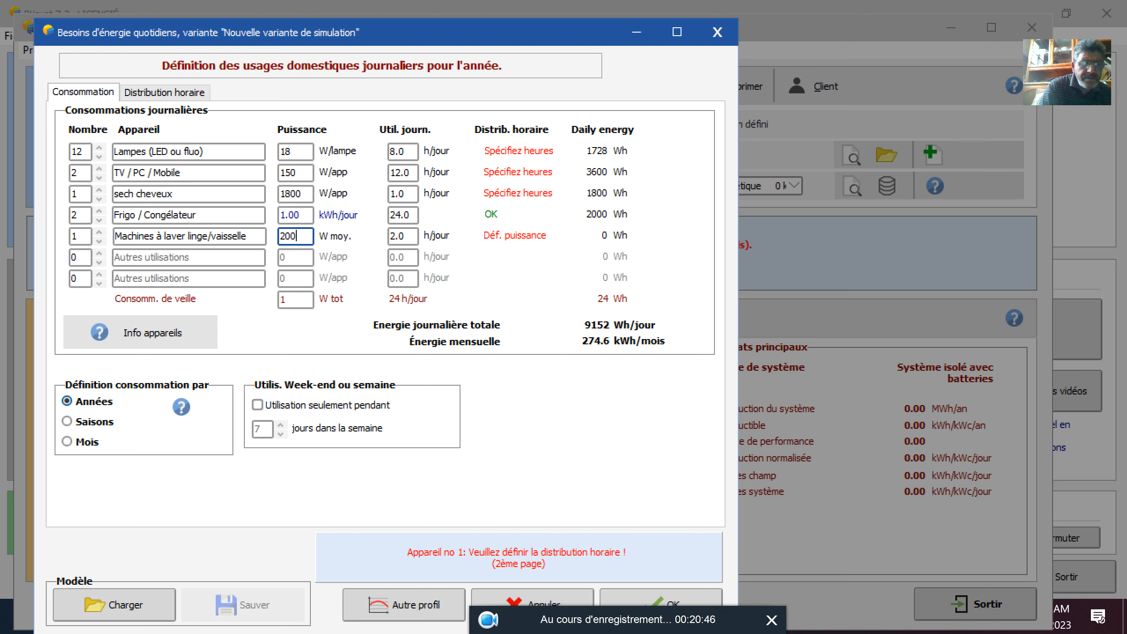
text(0)
click(395, 232)
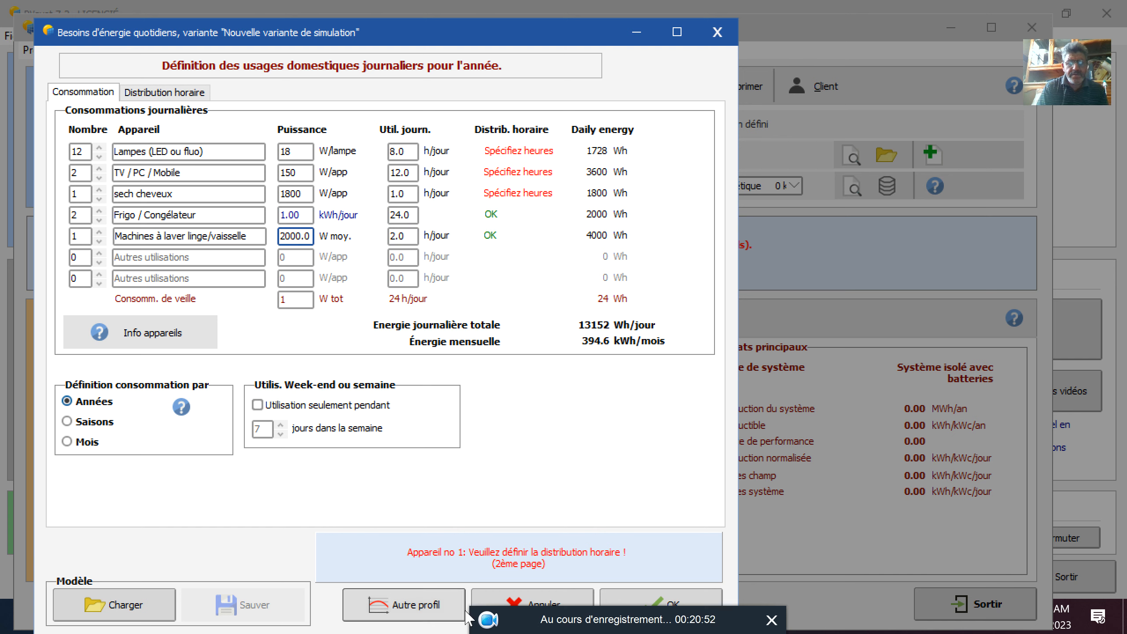
click(557, 621)
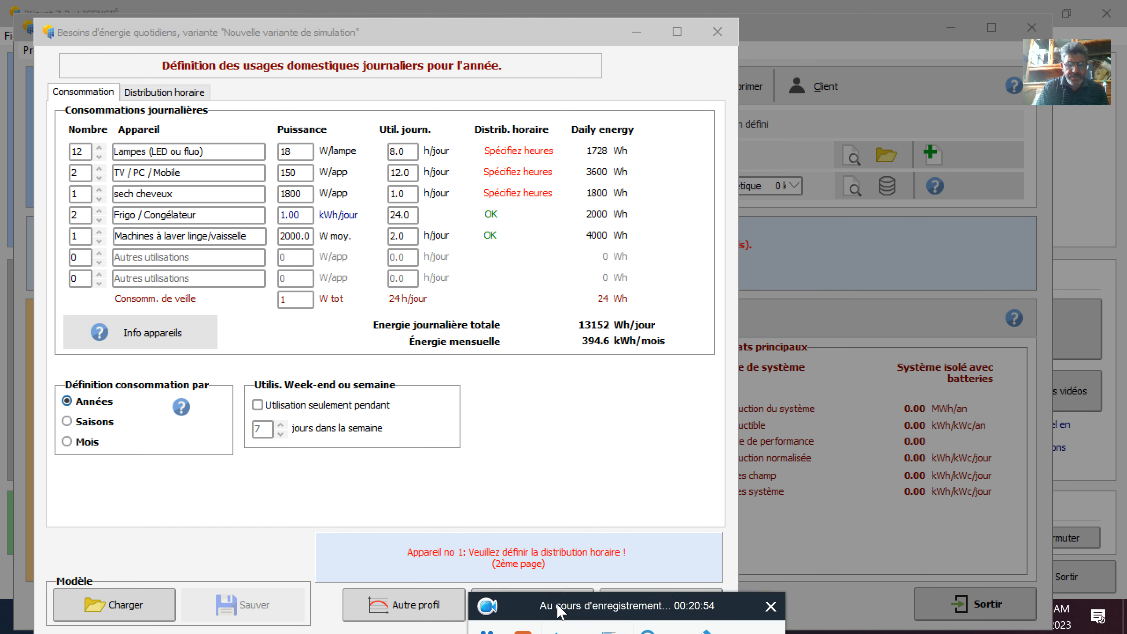
click(492, 584)
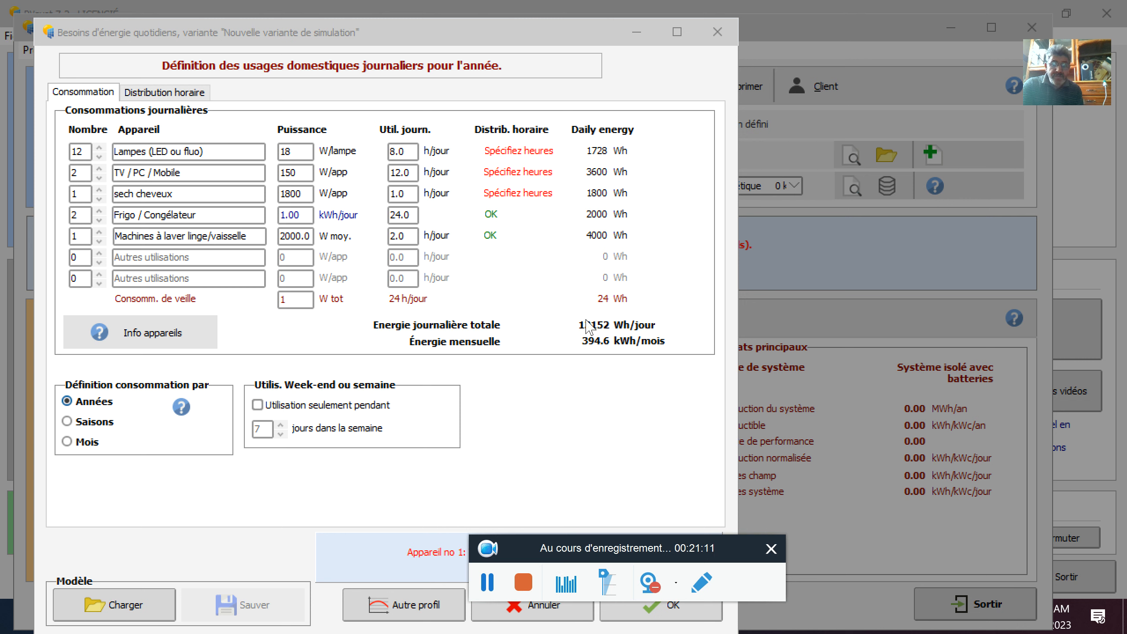
- Define the first Autres utilisations entry as 2 appliances of 600 W each, used 8 h/day
click(71, 217)
click(81, 259)
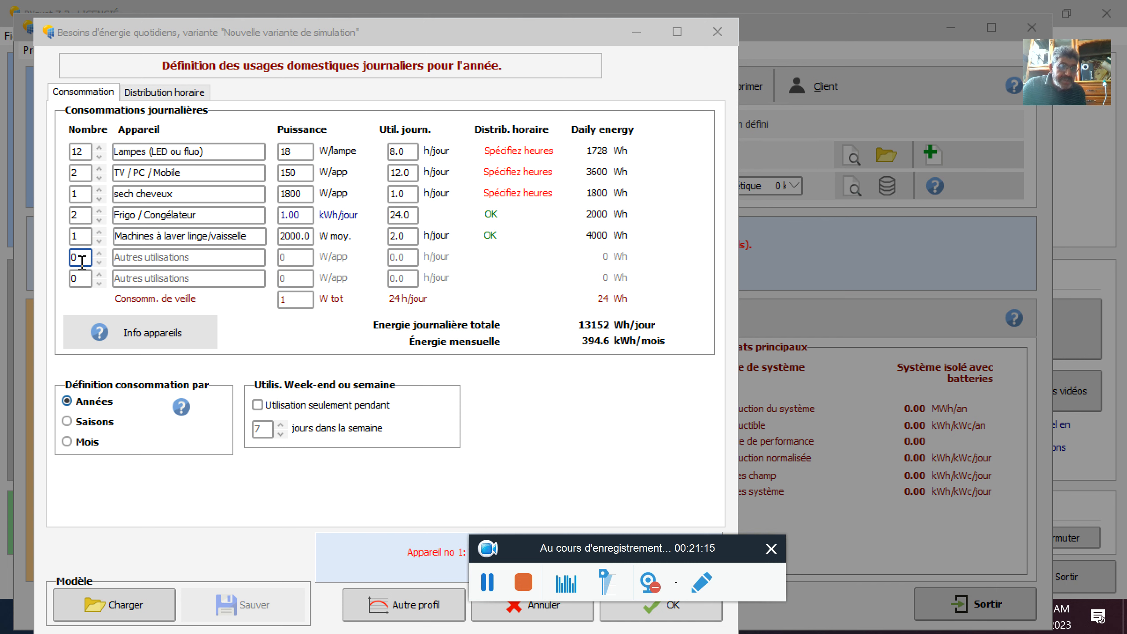
click(82, 262)
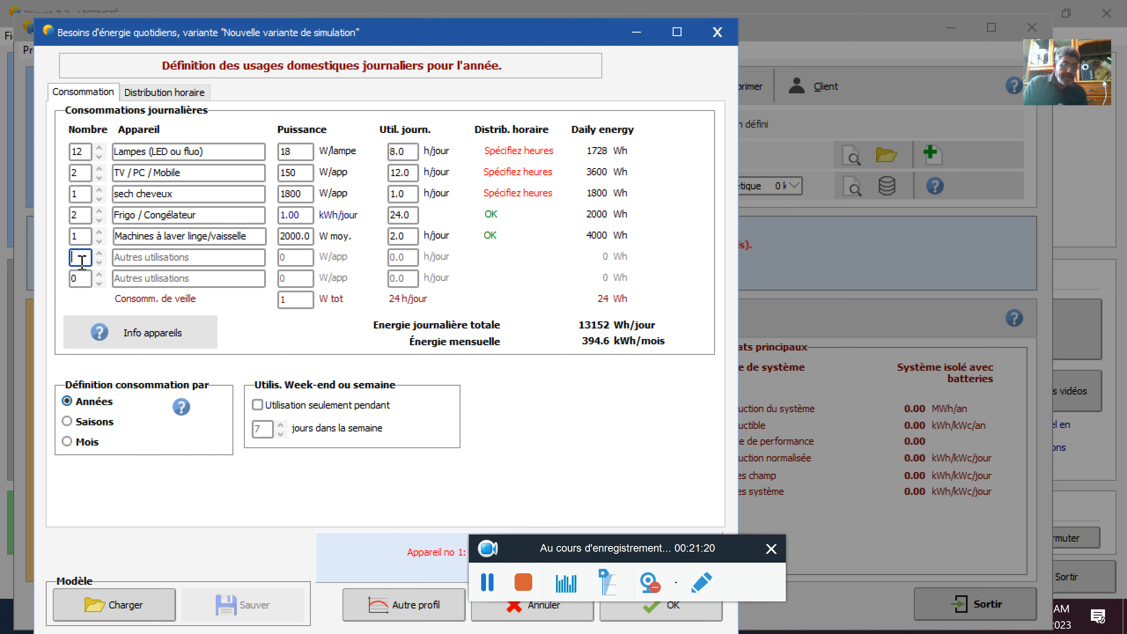
text(2)
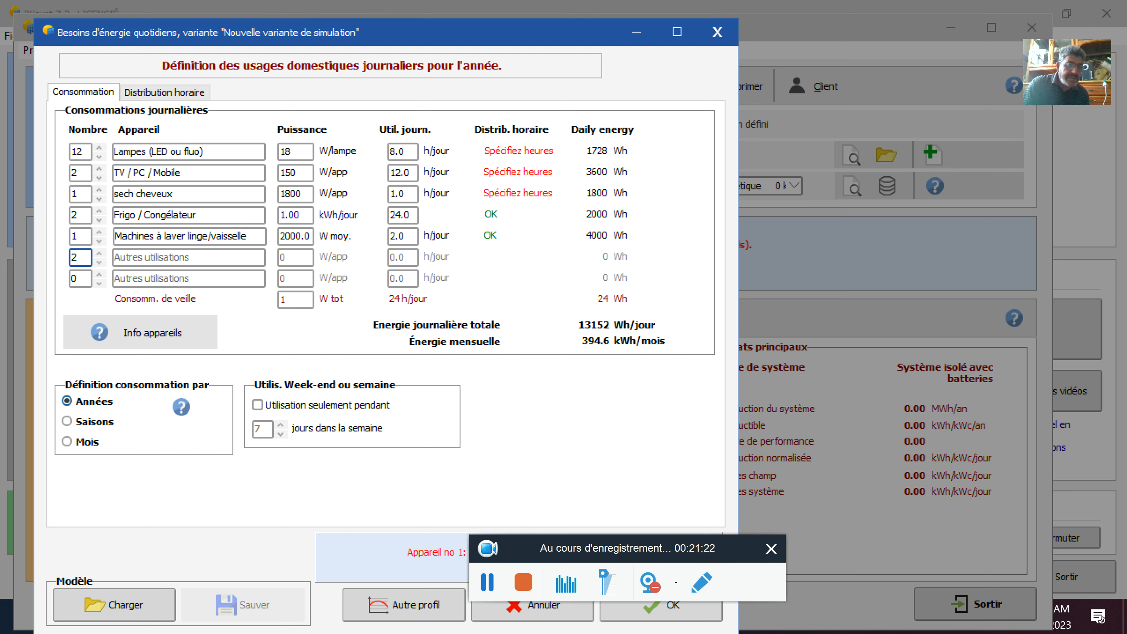
click(298, 260)
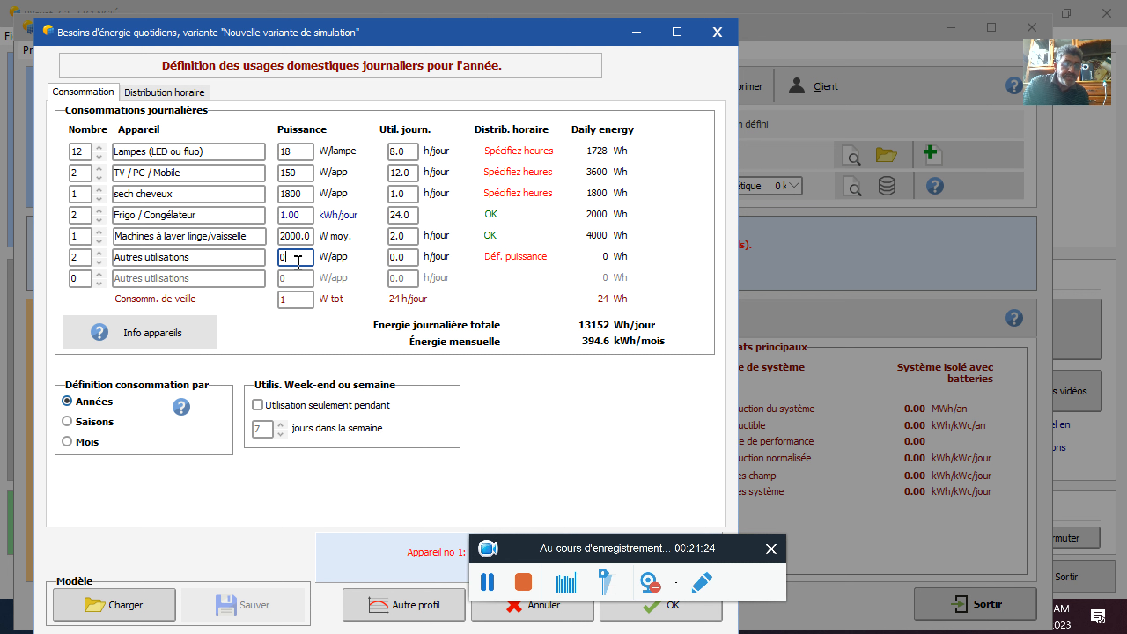
key(BackSpace)
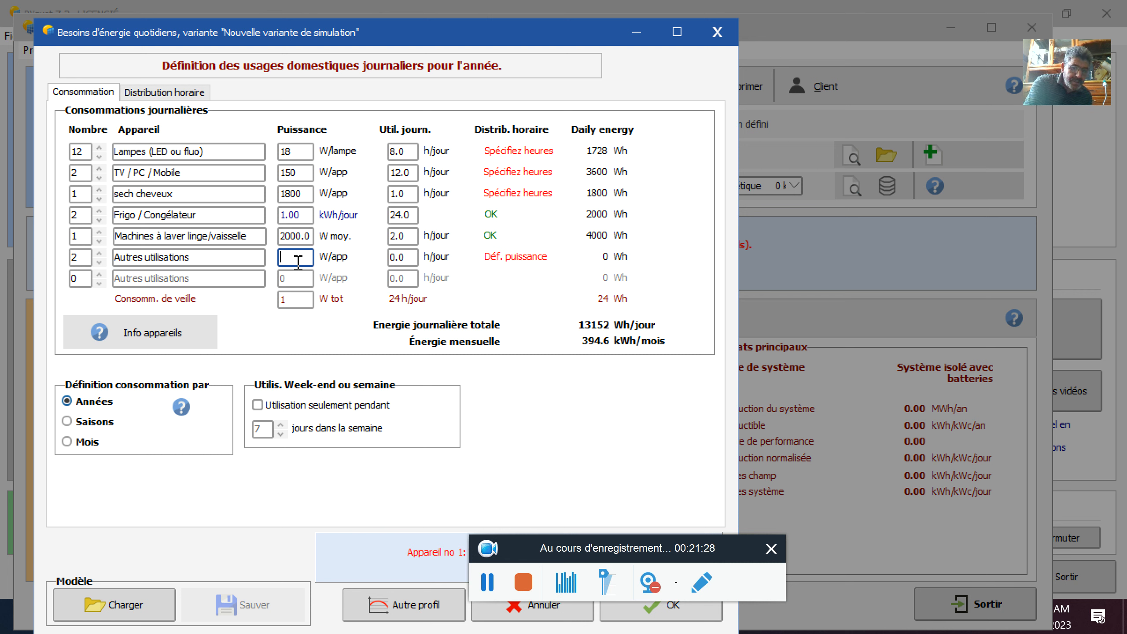
text(600)
click(403, 256)
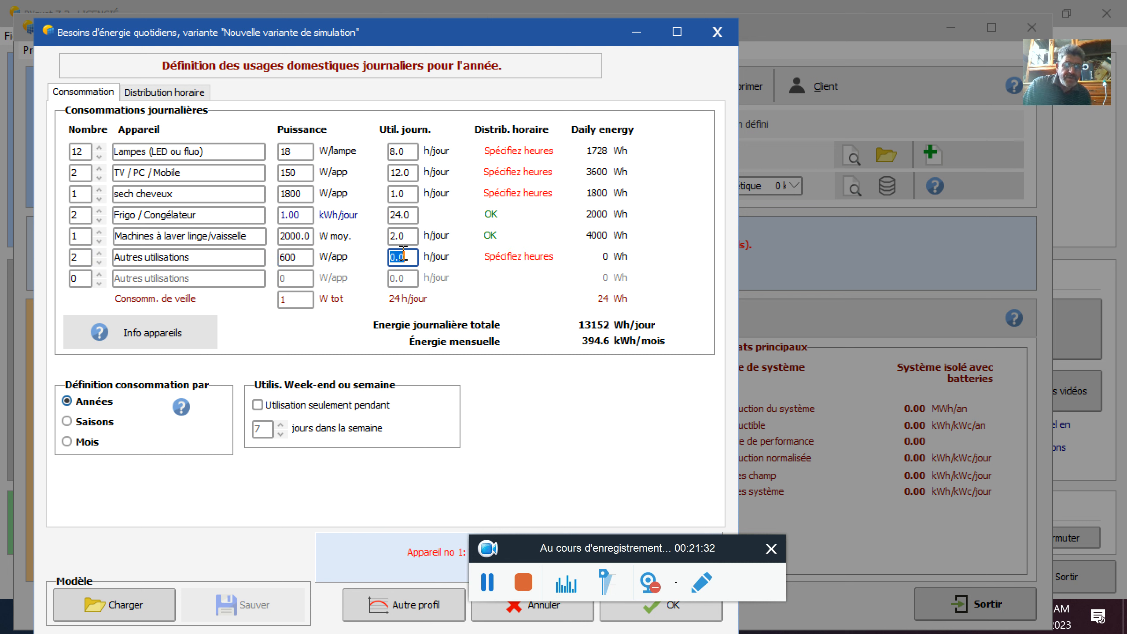
text(8)
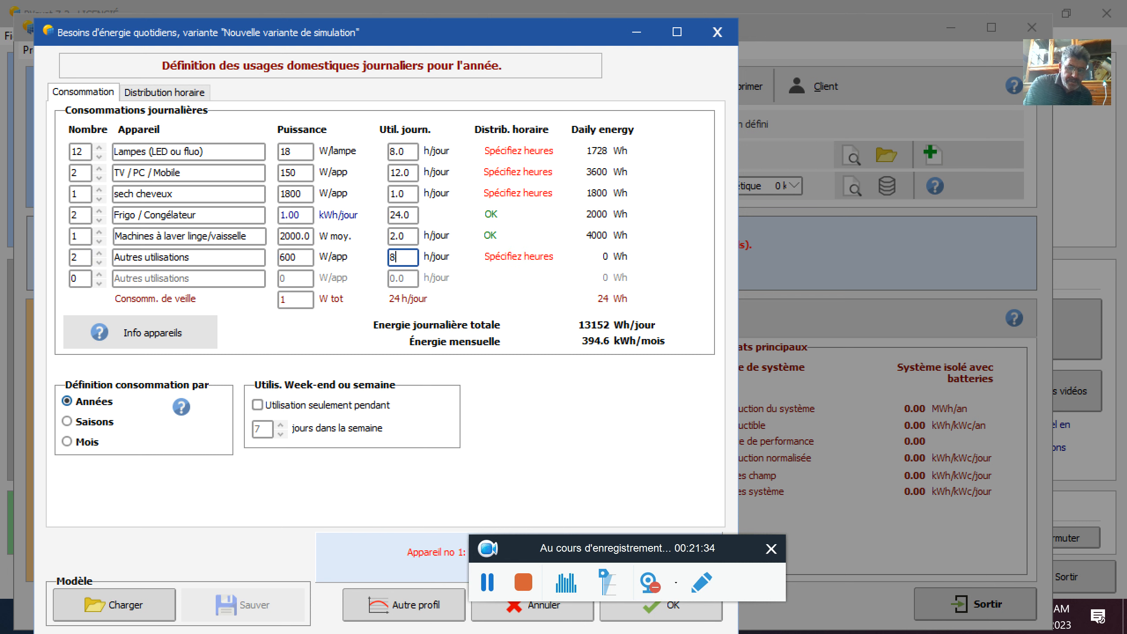
key(Return)
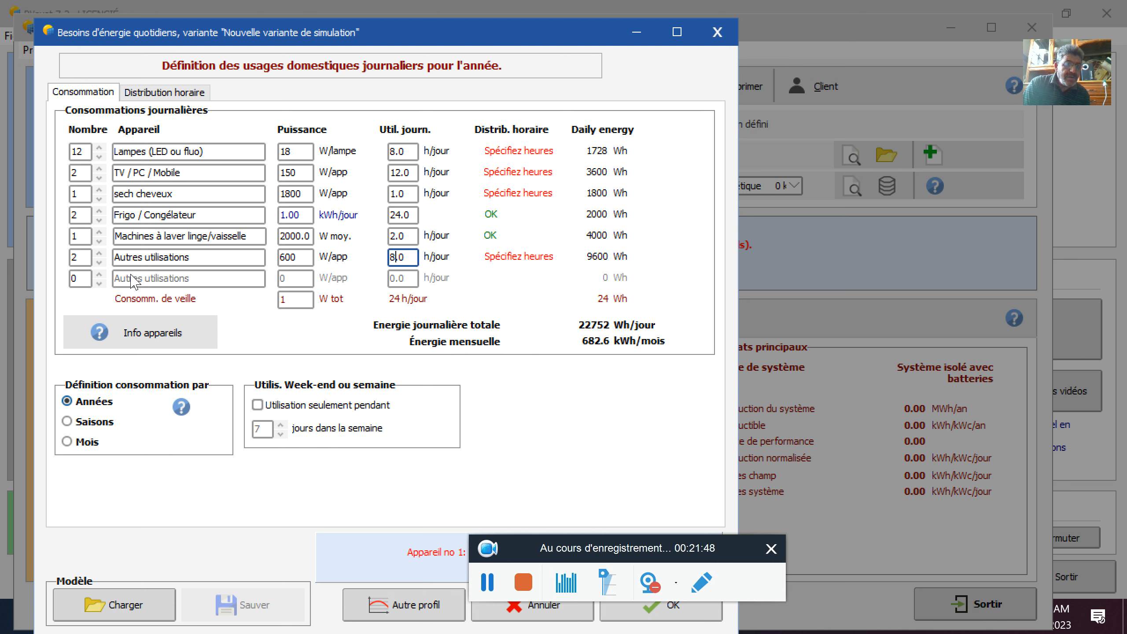
- Define the second Autres utilisations entry as 3 appliances of 1000 W each, used 8 h/day
click(84, 278)
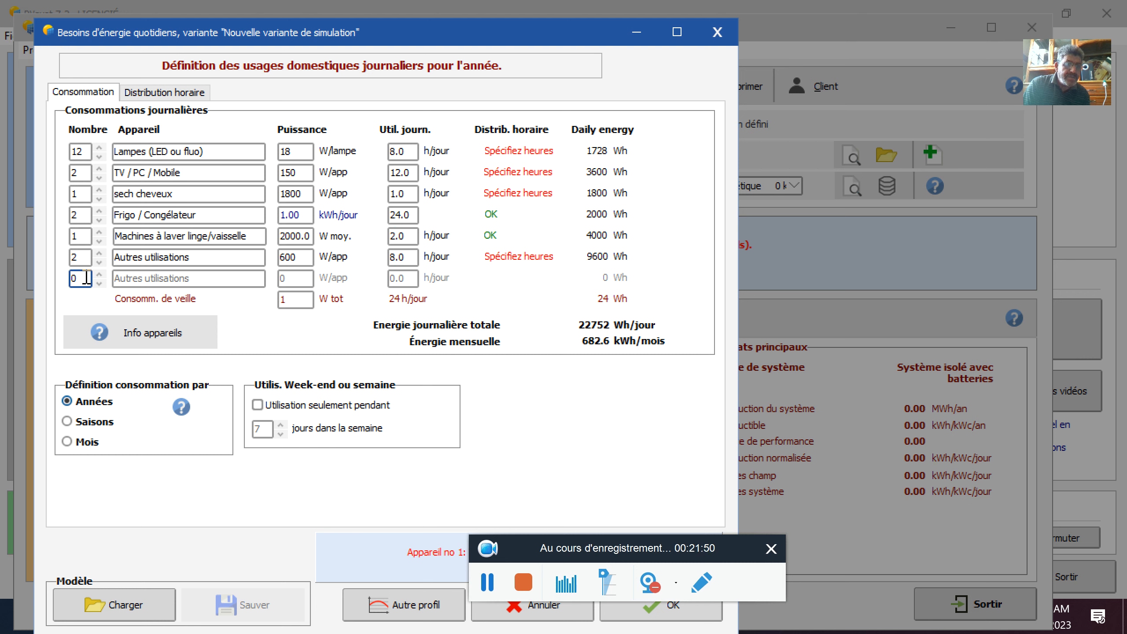
key(BackSpace)
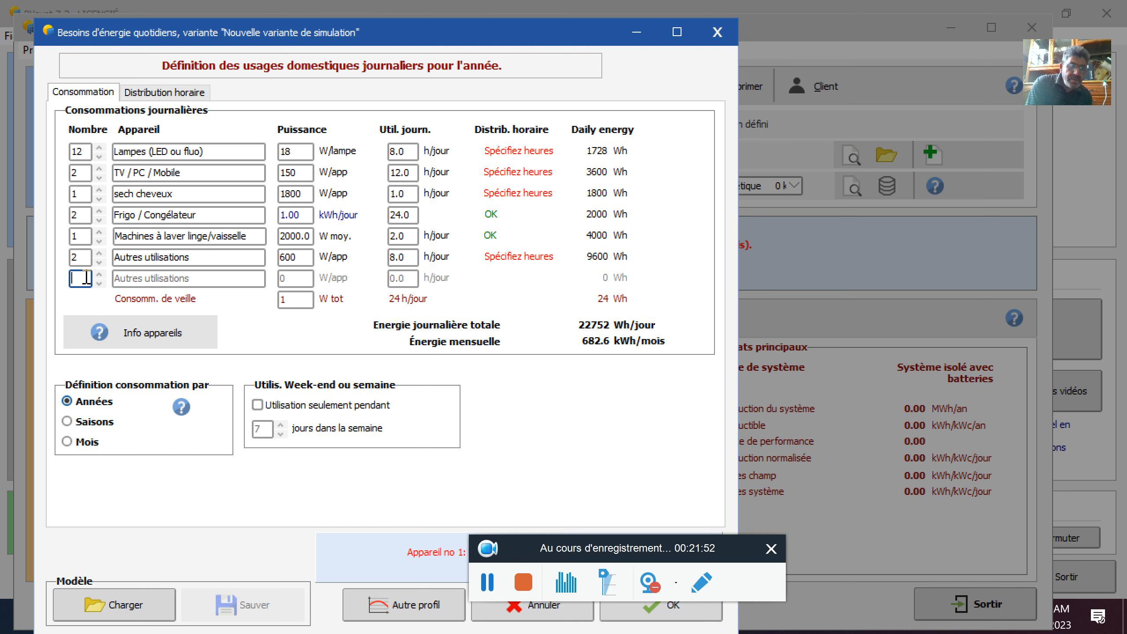
text(3)
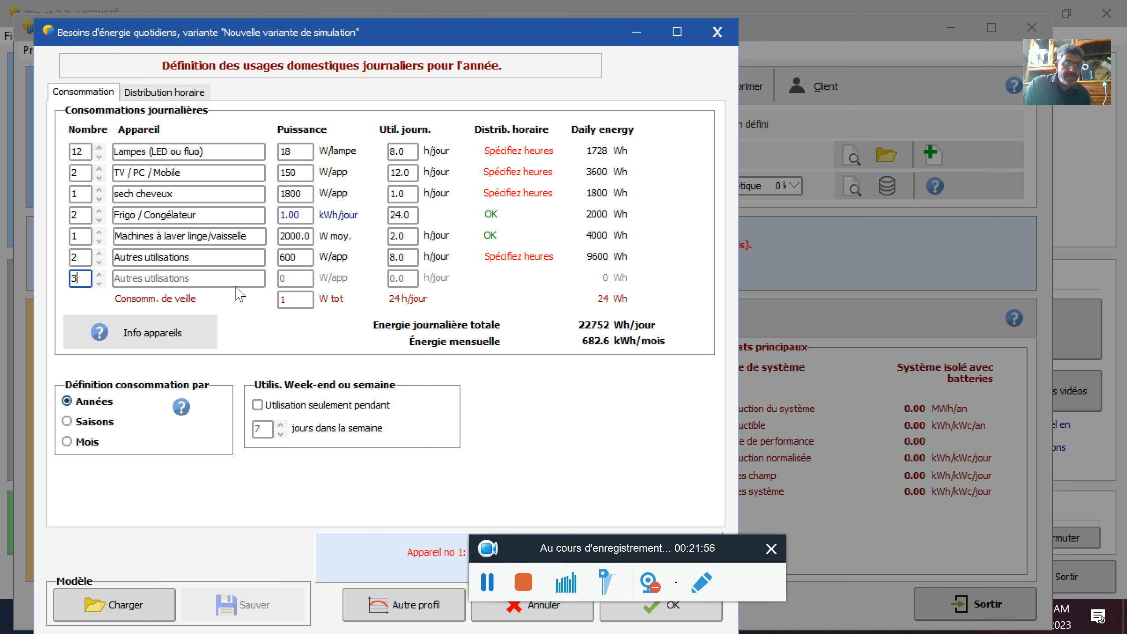
click(296, 278)
key(BackSpace)
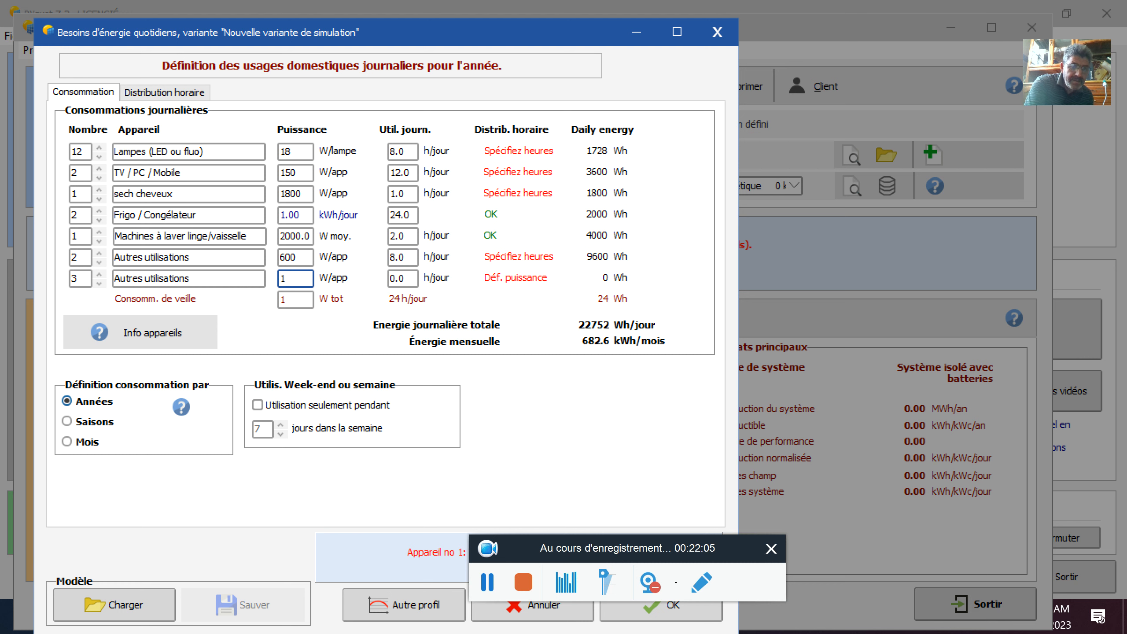
text(1000)
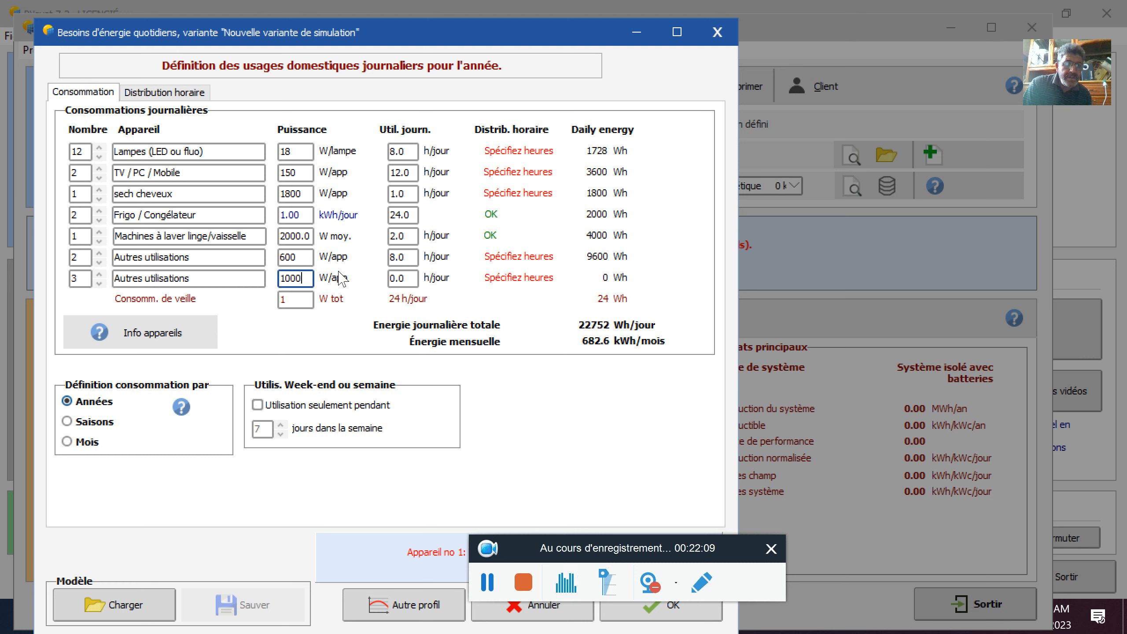
click(407, 277)
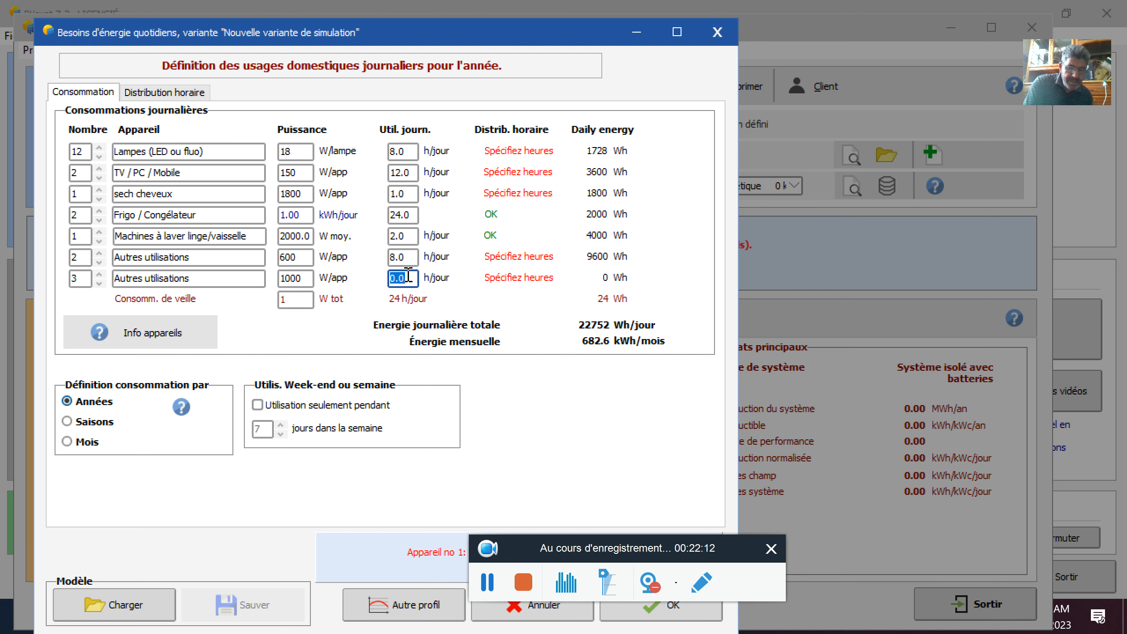
text(8)
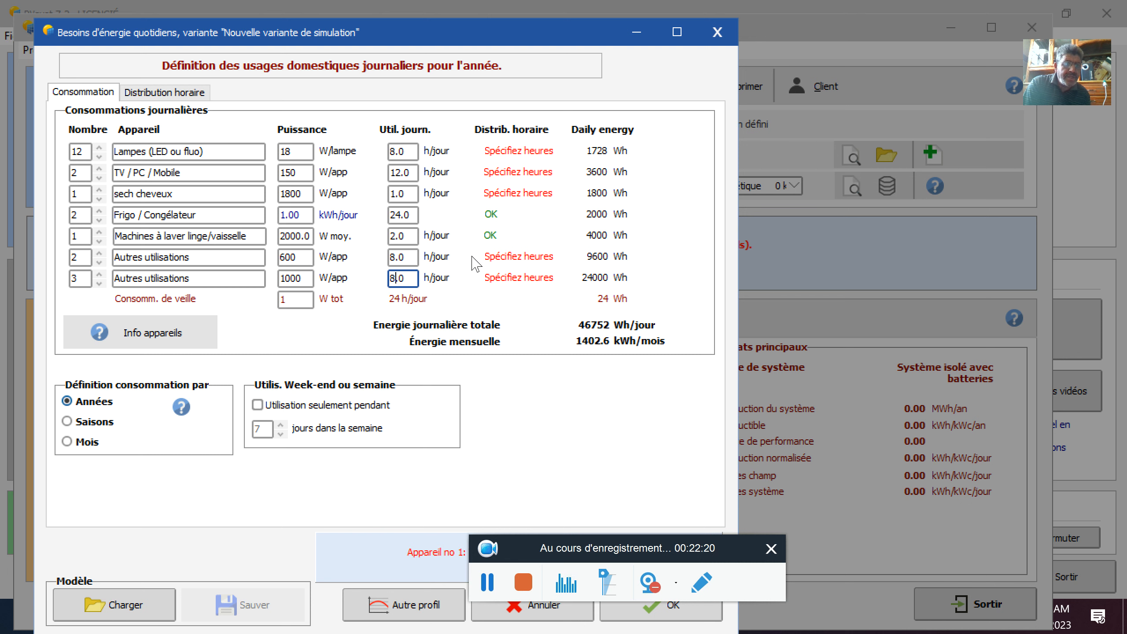
- Set the daily use of the TV / PC / Mobile entry to 24 h/day
double_click(414, 173)
text(2)
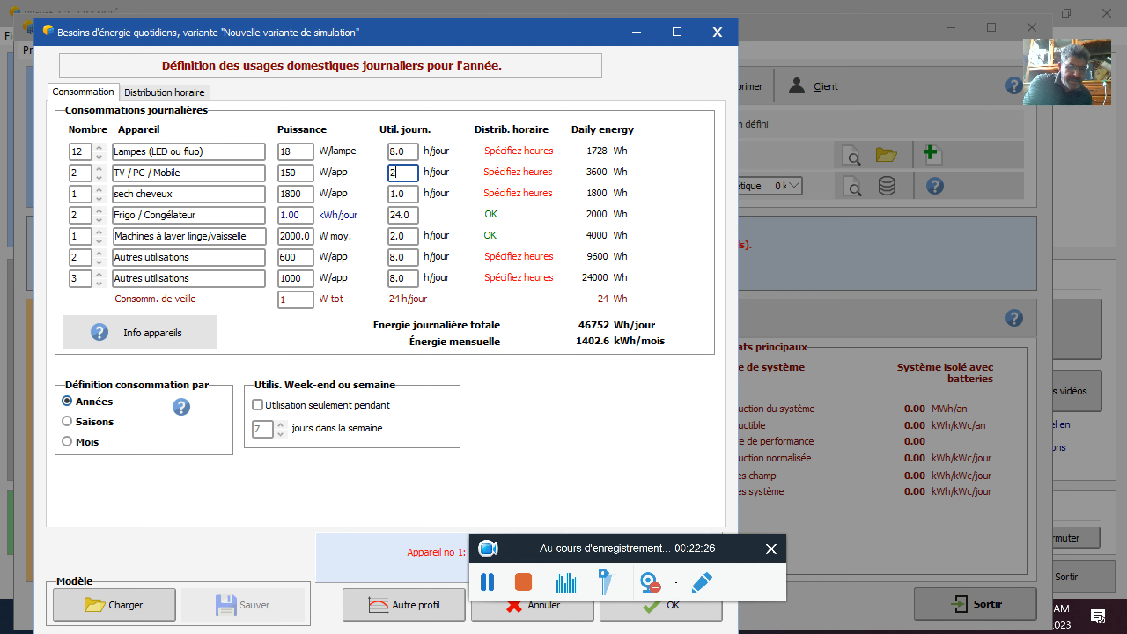
text(4)
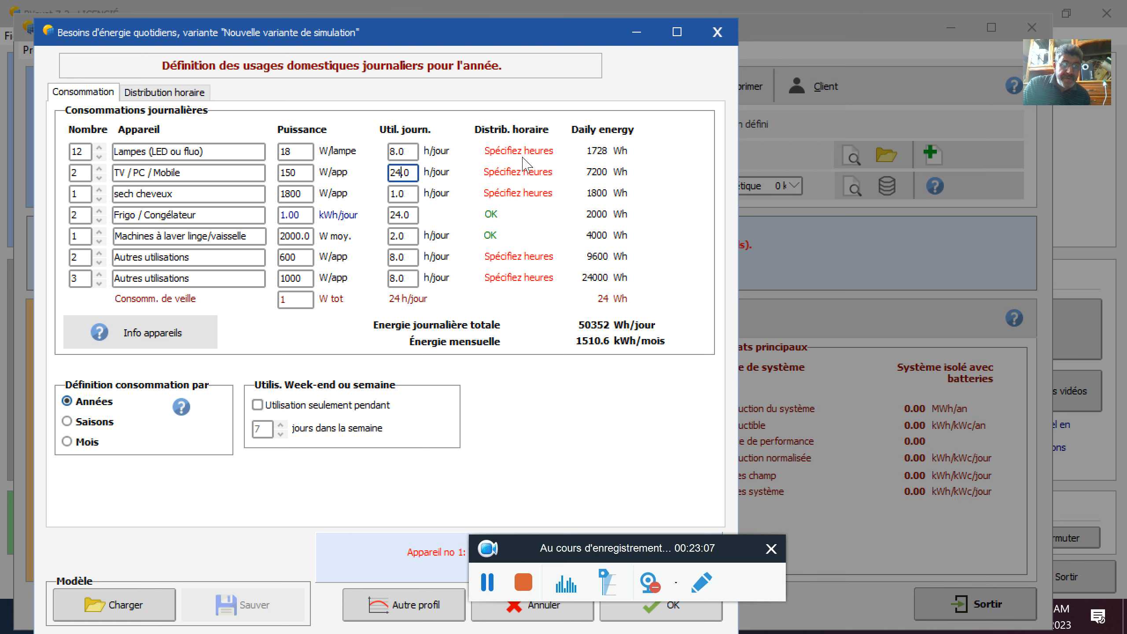
- In the hourly distribution, assign the 8 hours of Lampes (LED ou fluo) use from 12H to 20H, and check its distribution status
click(169, 94)
click(122, 151)
click(135, 156)
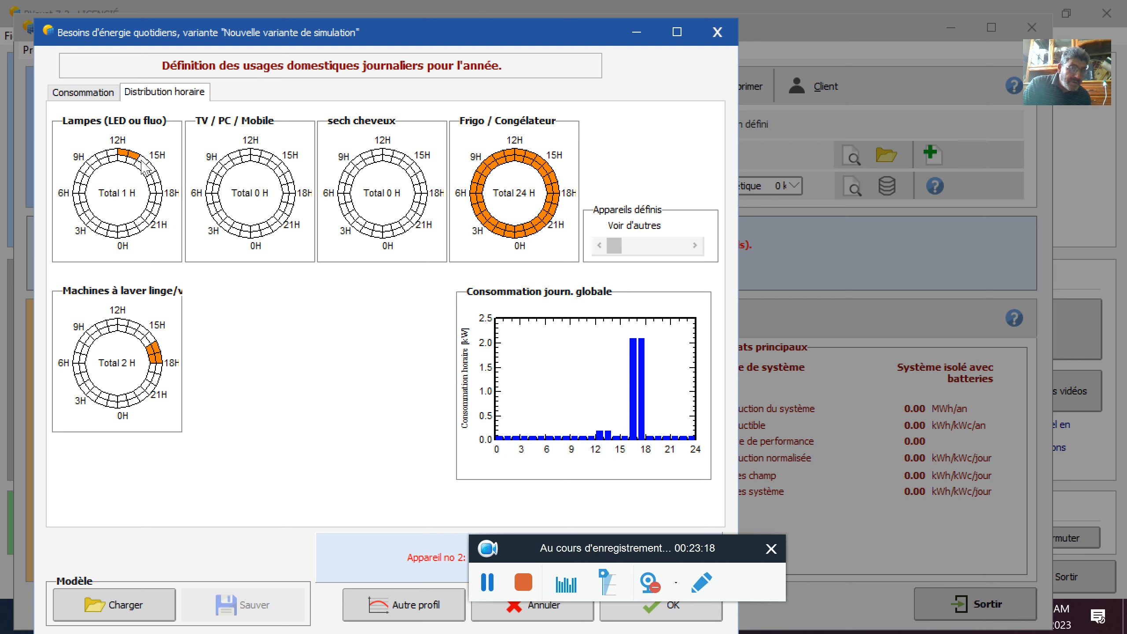
click(142, 162)
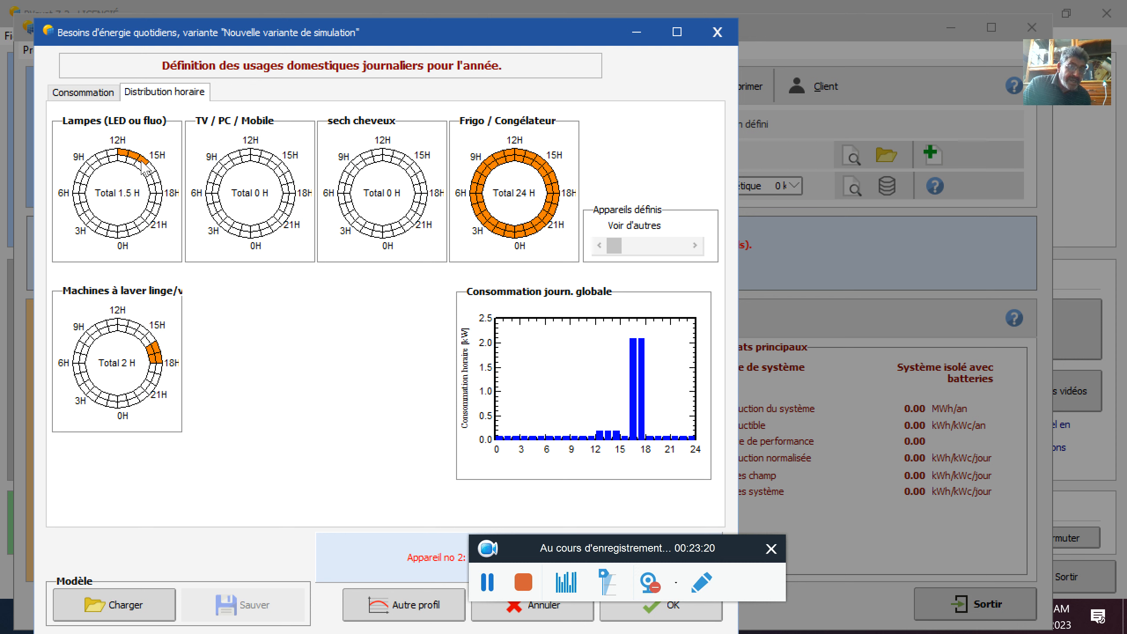
click(150, 167)
click(155, 176)
click(161, 186)
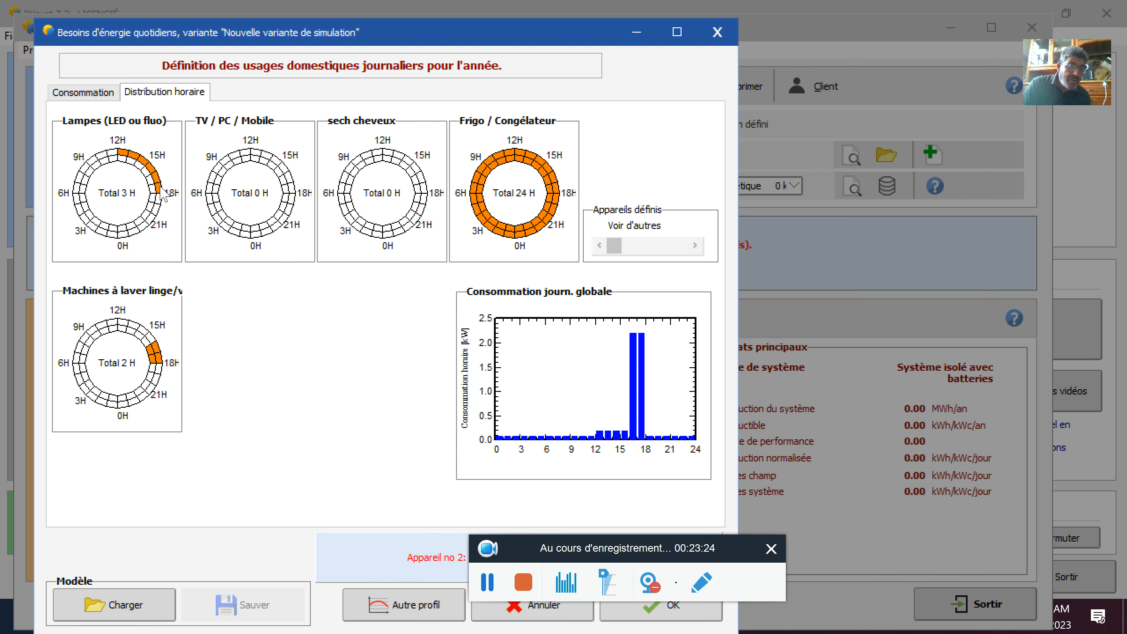
click(159, 198)
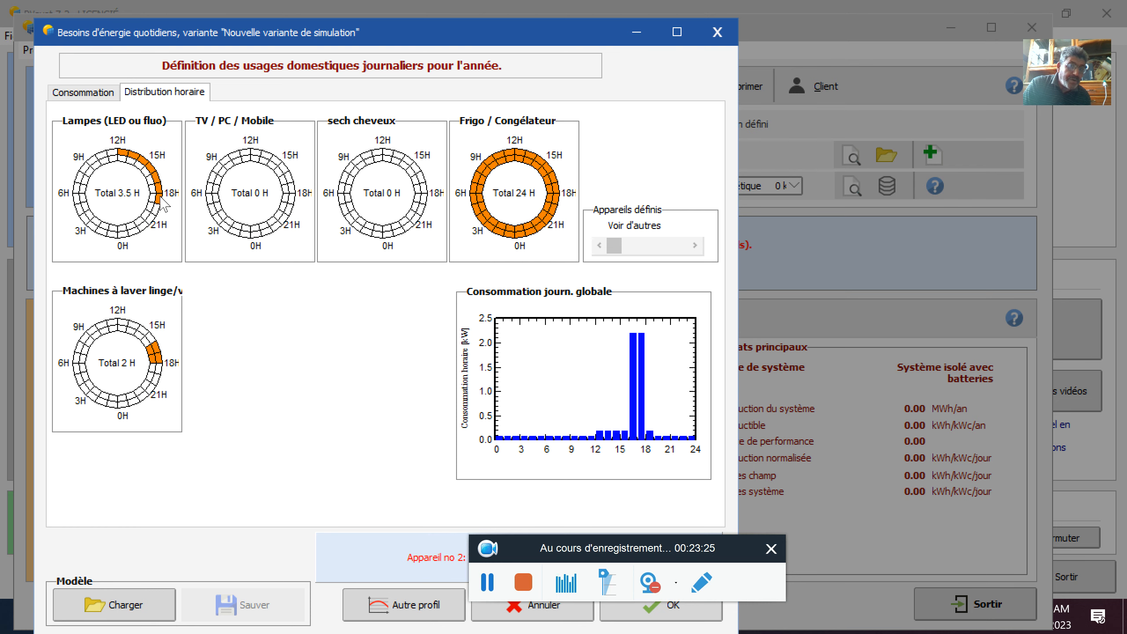
click(123, 162)
click(131, 160)
click(138, 165)
click(146, 172)
click(151, 180)
click(151, 190)
click(152, 199)
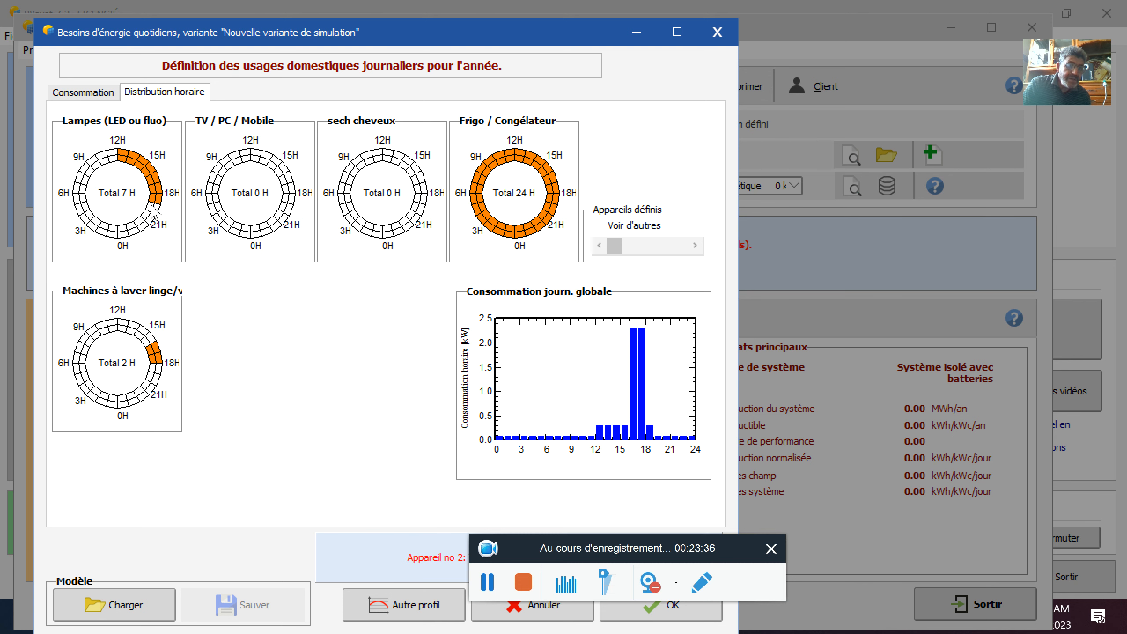
click(151, 205)
click(156, 207)
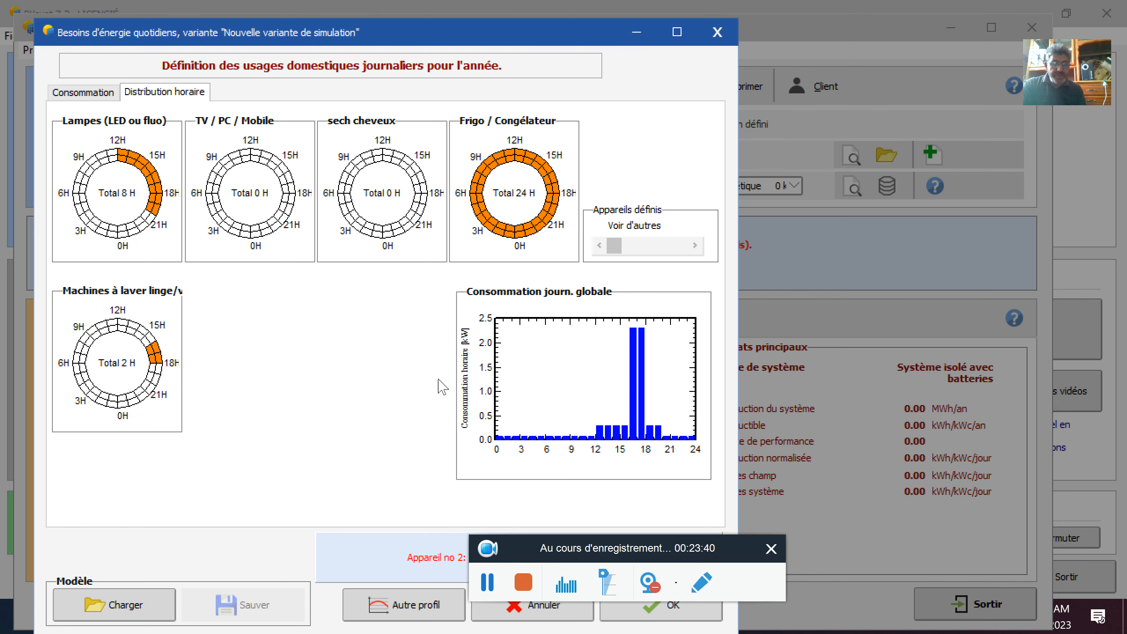
click(92, 95)
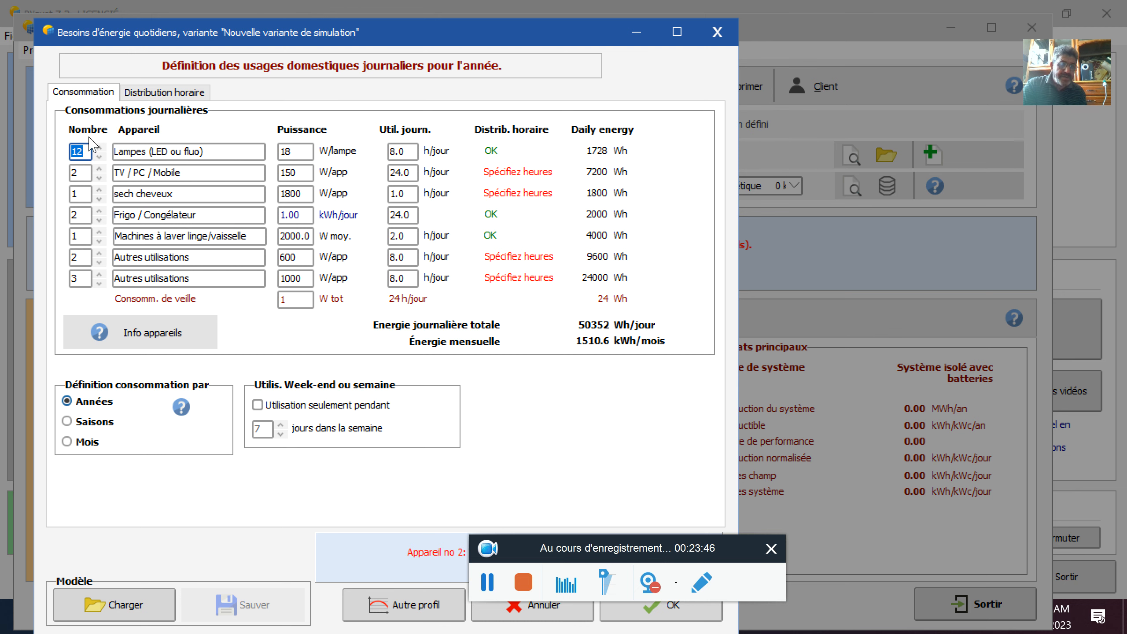
- In the TV / PC / Mobile hourly distribution, mark inner-ring half-hour segments between 0H and 11H, skipping the one after 3H
click(139, 95)
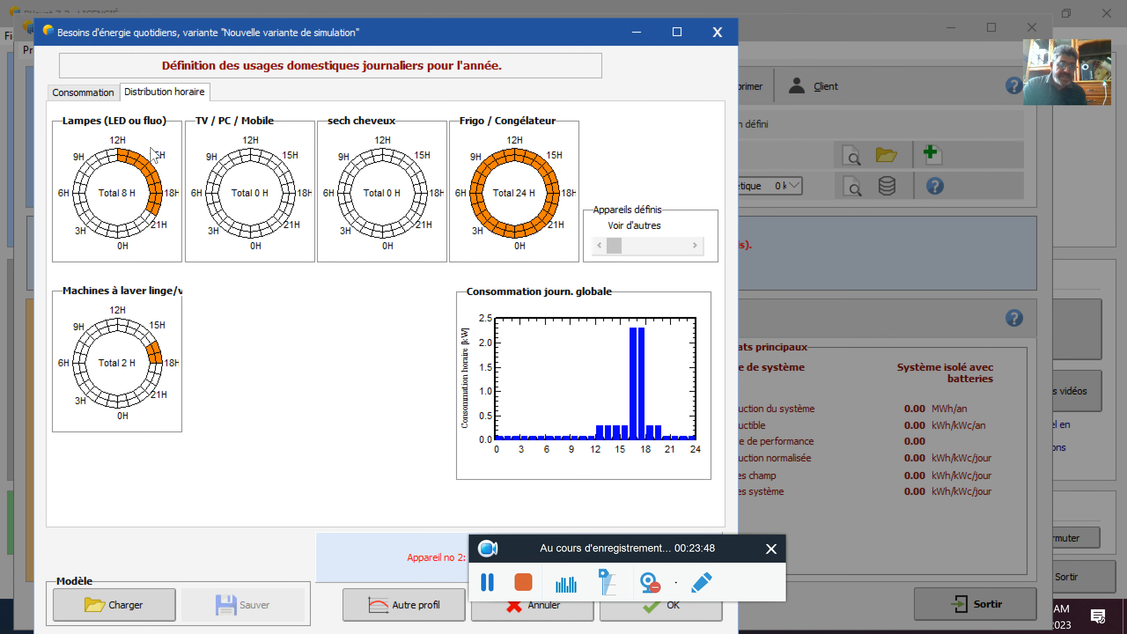
click(236, 160)
click(227, 167)
click(224, 176)
click(220, 183)
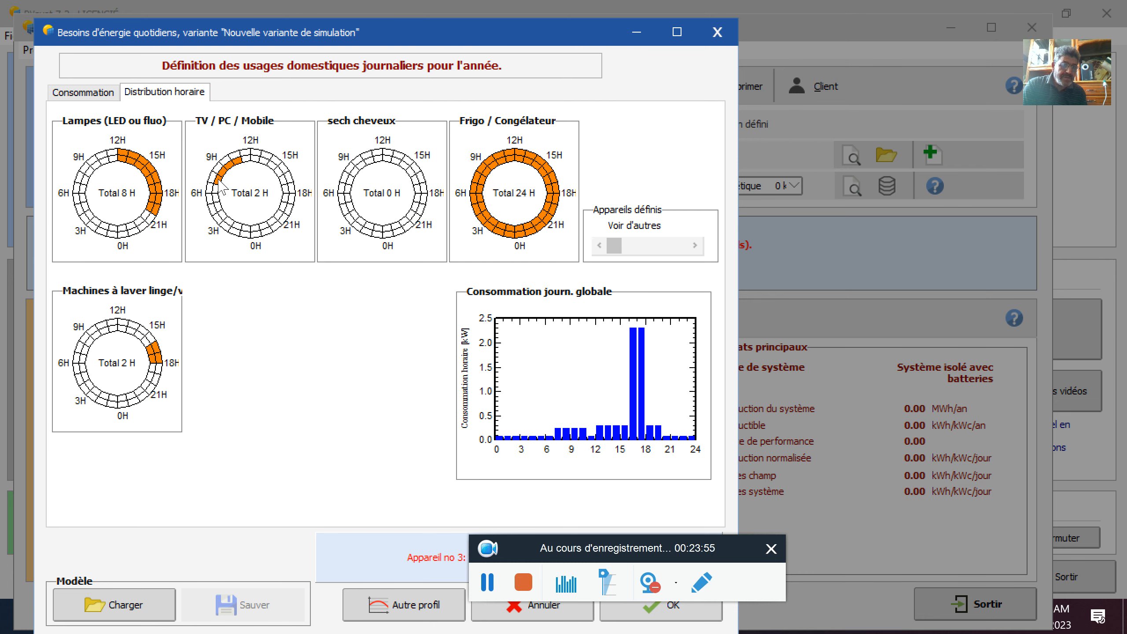
click(220, 190)
click(219, 201)
click(220, 210)
click(229, 221)
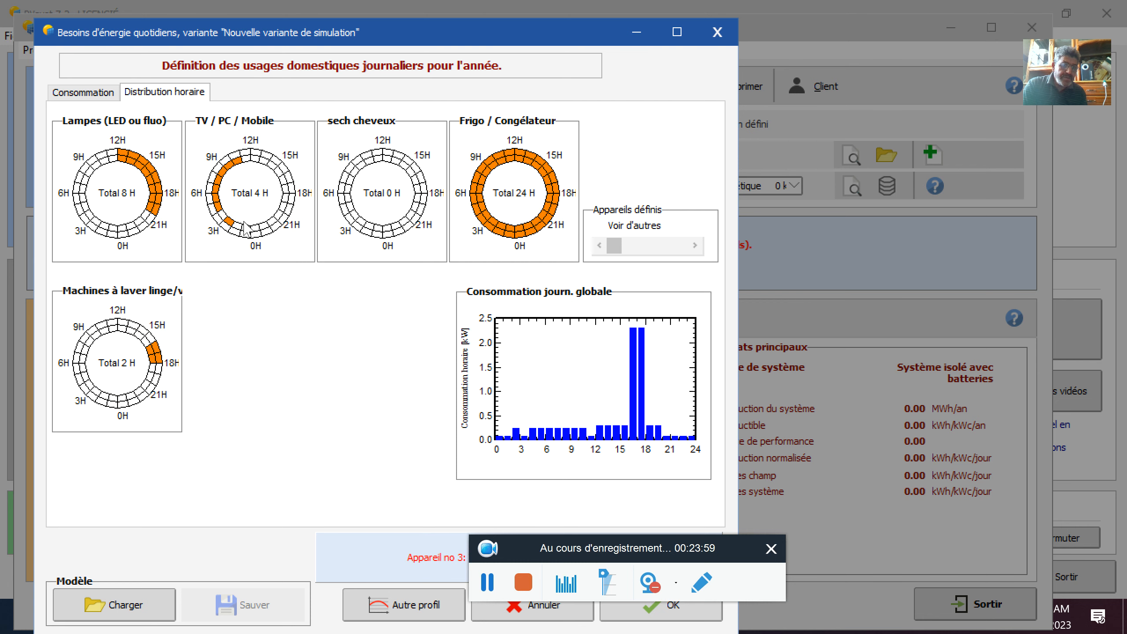
click(238, 226)
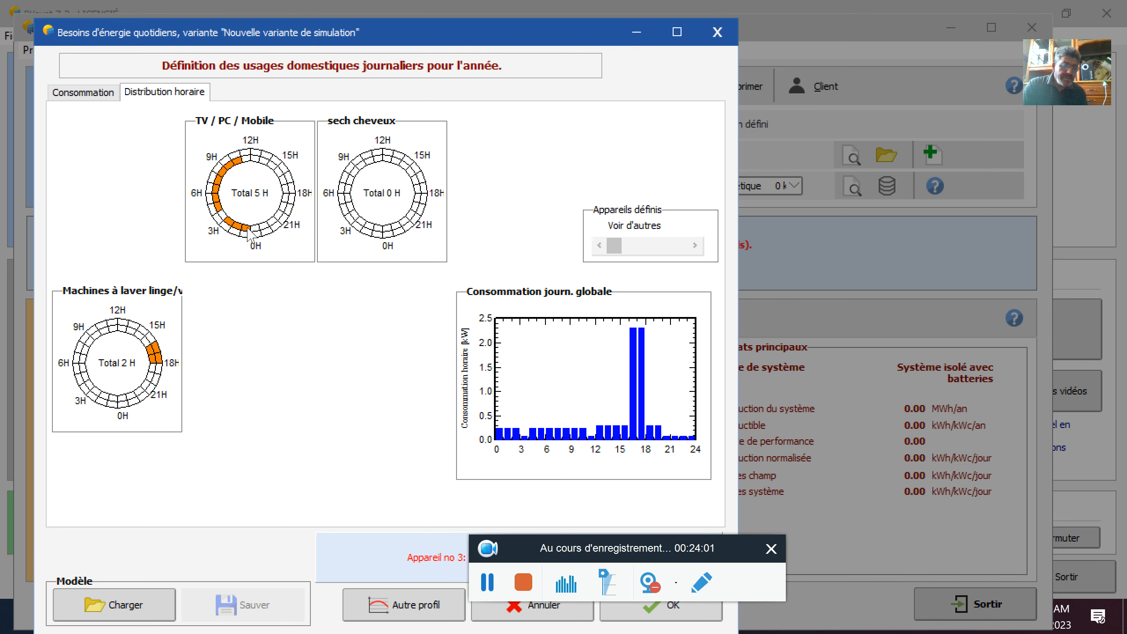
click(248, 230)
- Mark the inner-ring half-hour segments of the TV / PC / Mobile distribution from 17H to midnight
click(264, 226)
click(257, 229)
click(274, 223)
click(282, 216)
click(283, 208)
click(284, 199)
click(285, 190)
- Fill both rings of the TV / PC / Mobile hourly distribution from 12H to 17H
click(282, 168)
click(283, 174)
click(284, 181)
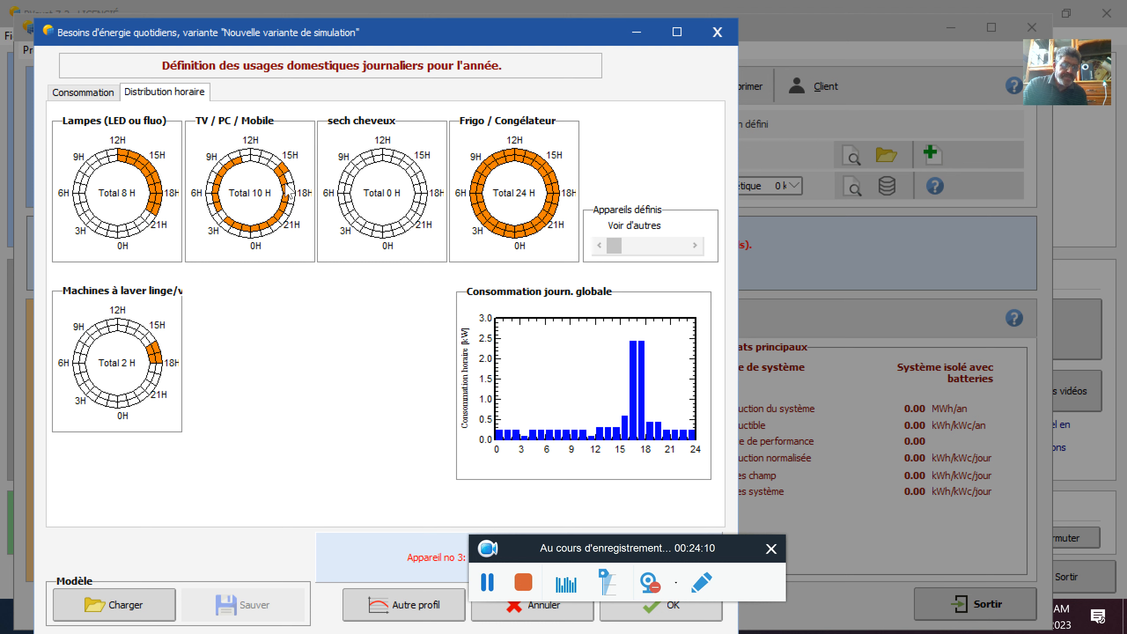
click(291, 184)
click(278, 164)
click(273, 162)
click(271, 165)
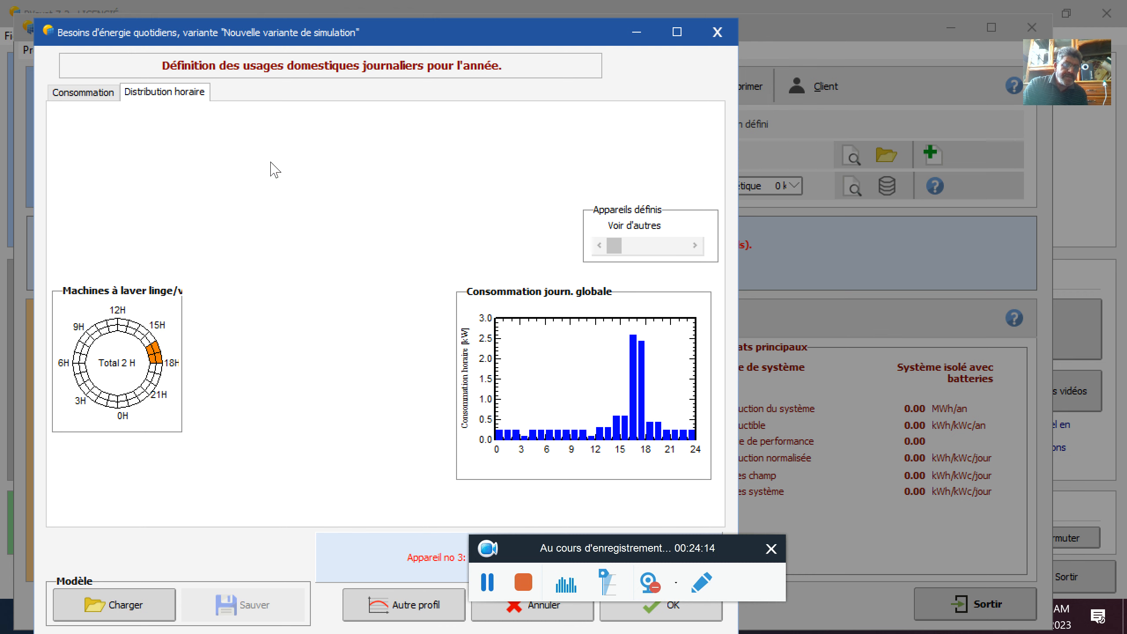
click(266, 154)
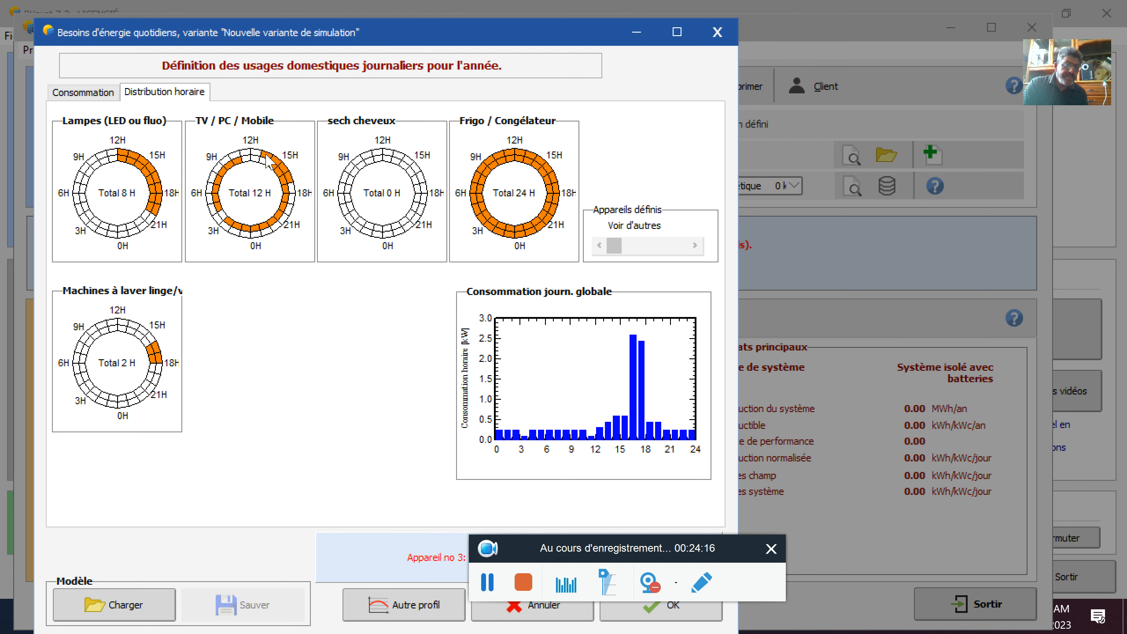
click(263, 159)
click(256, 152)
click(255, 160)
- Fill the remaining outer-ring half-hour segments of the TV / PC / Mobile distribution from 12H back to 5H
click(245, 153)
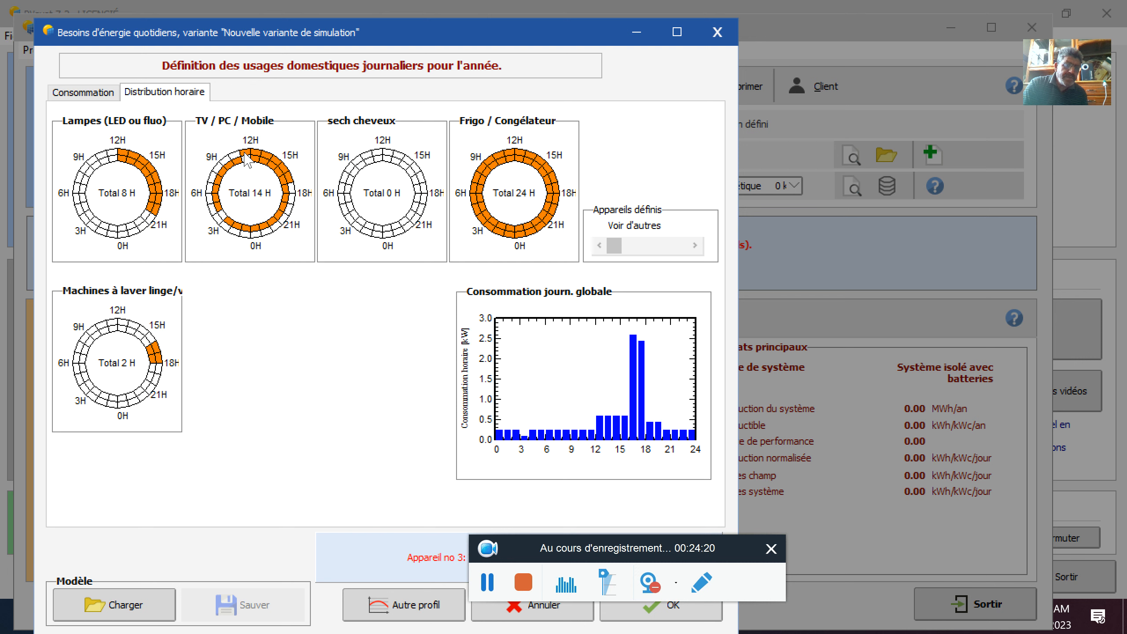
click(249, 160)
click(235, 154)
click(227, 160)
click(218, 169)
click(213, 179)
click(210, 189)
click(209, 199)
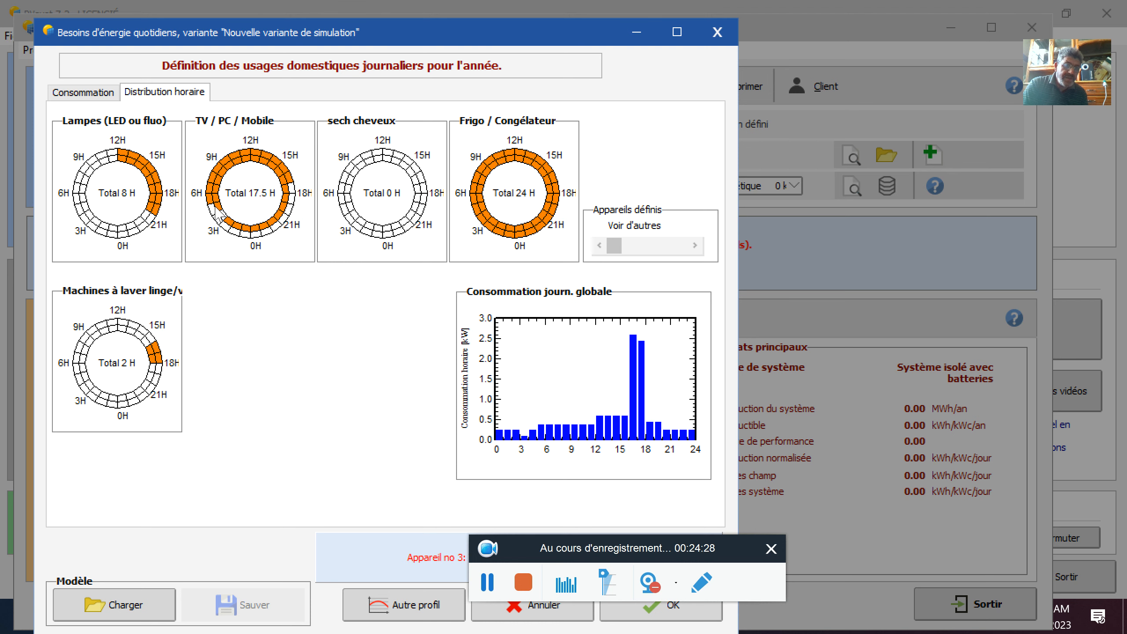
- Fill the remaining half-hour segments of the TV / PC / Mobile distribution between 5H and 0H, including the skipped one after 3H
click(212, 209)
click(217, 218)
click(222, 220)
click(227, 227)
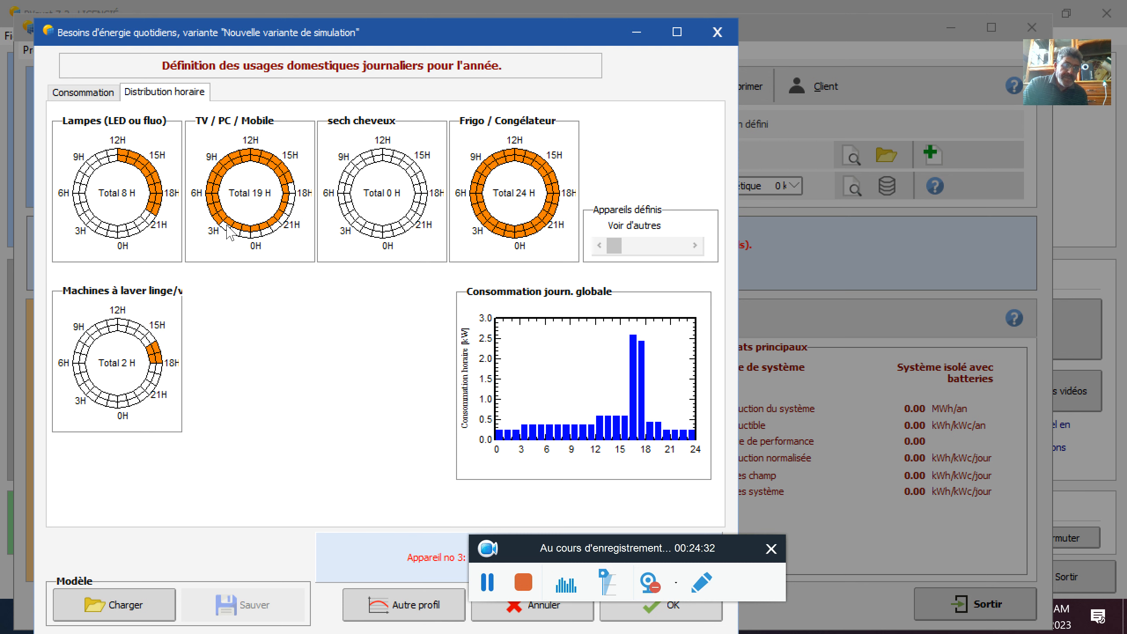
click(235, 230)
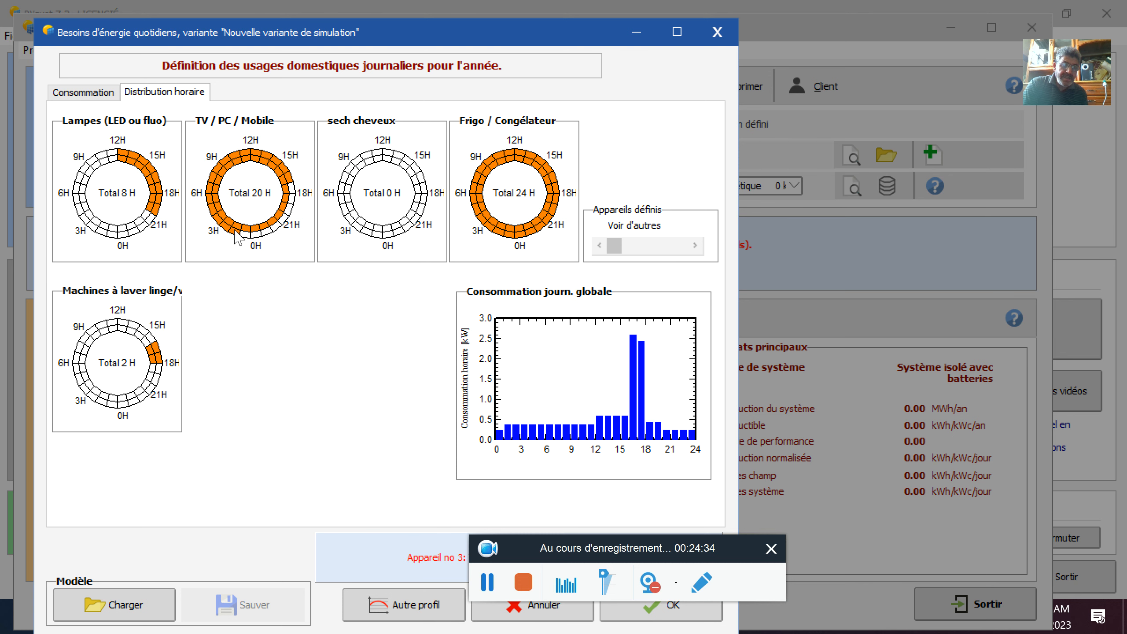
click(248, 235)
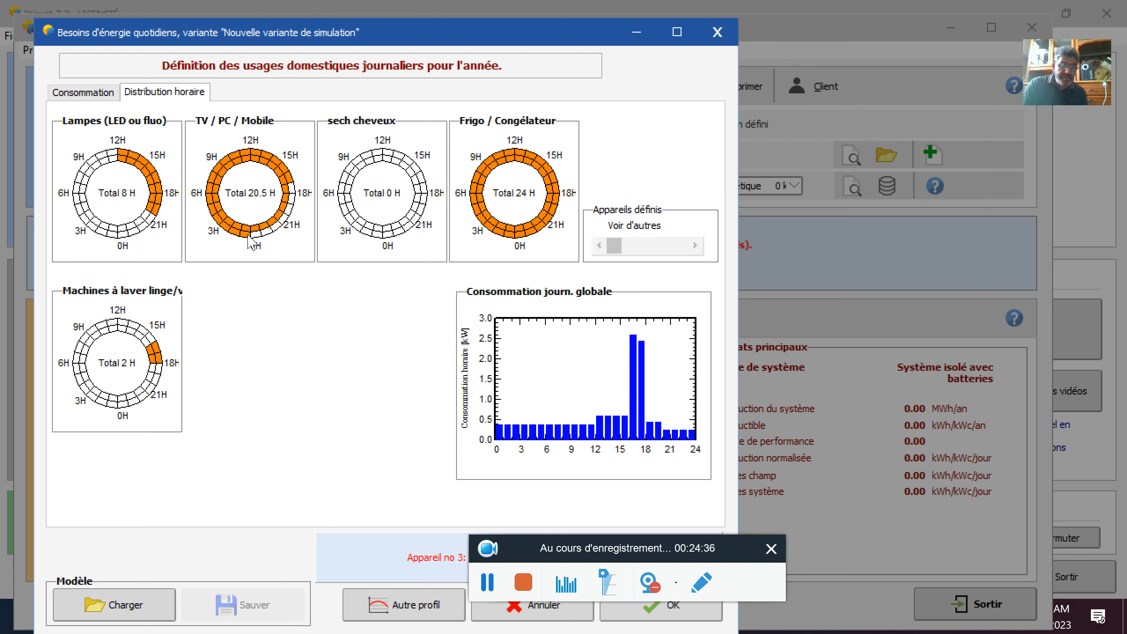
- Complete the TV / PC / Mobile distribution to 24 hours by filling the outer ring from midnight back to 17H, and check its status
click(265, 233)
click(268, 231)
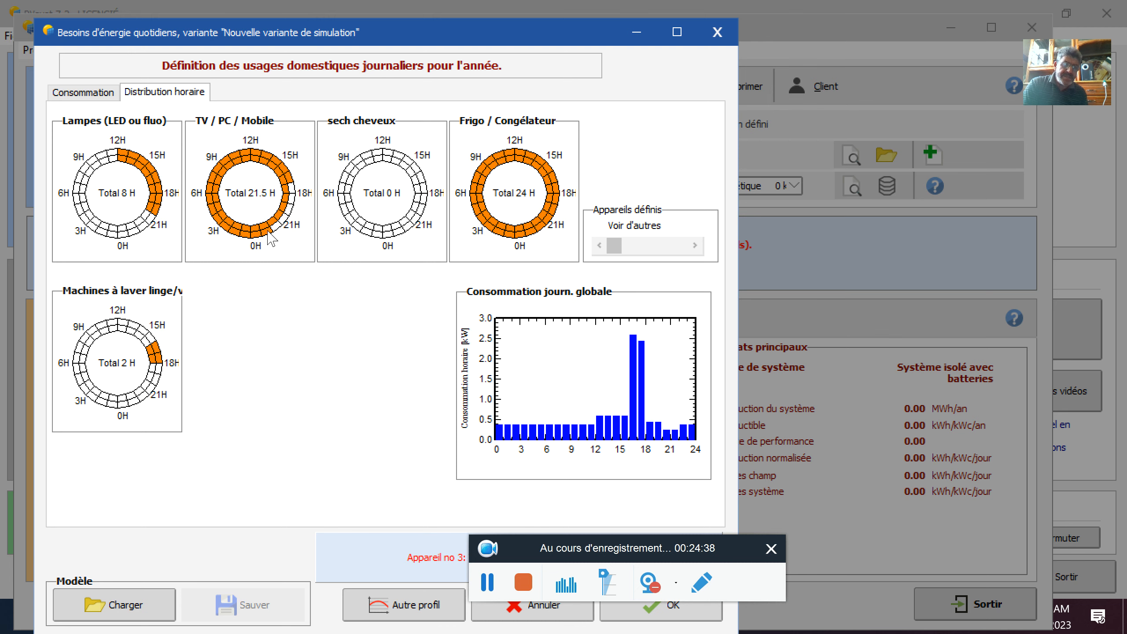
click(276, 225)
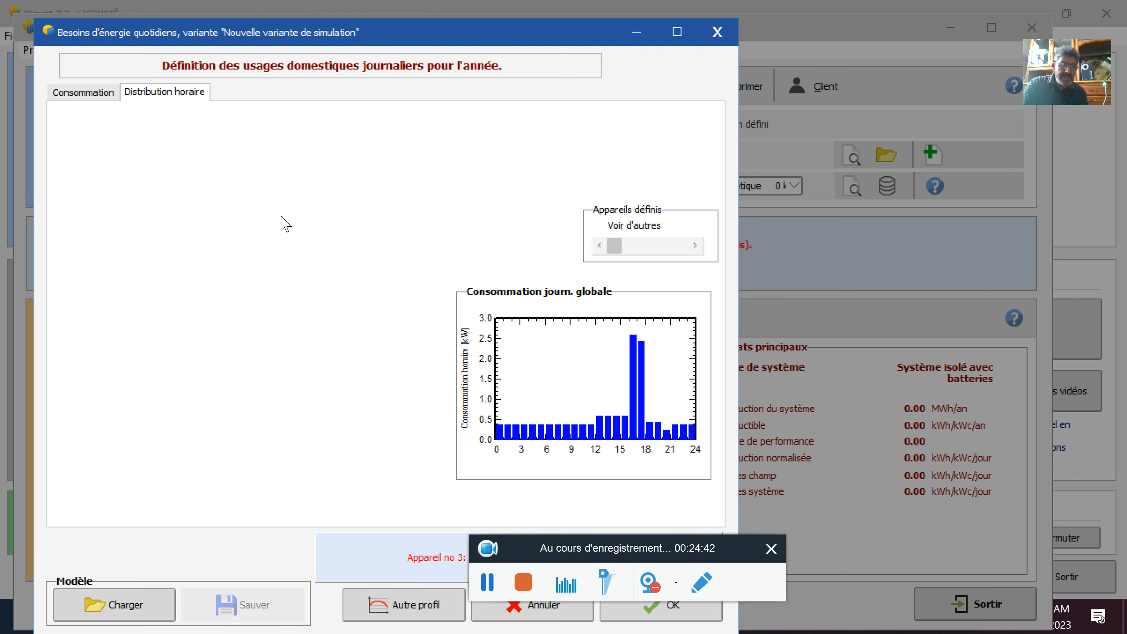
click(284, 221)
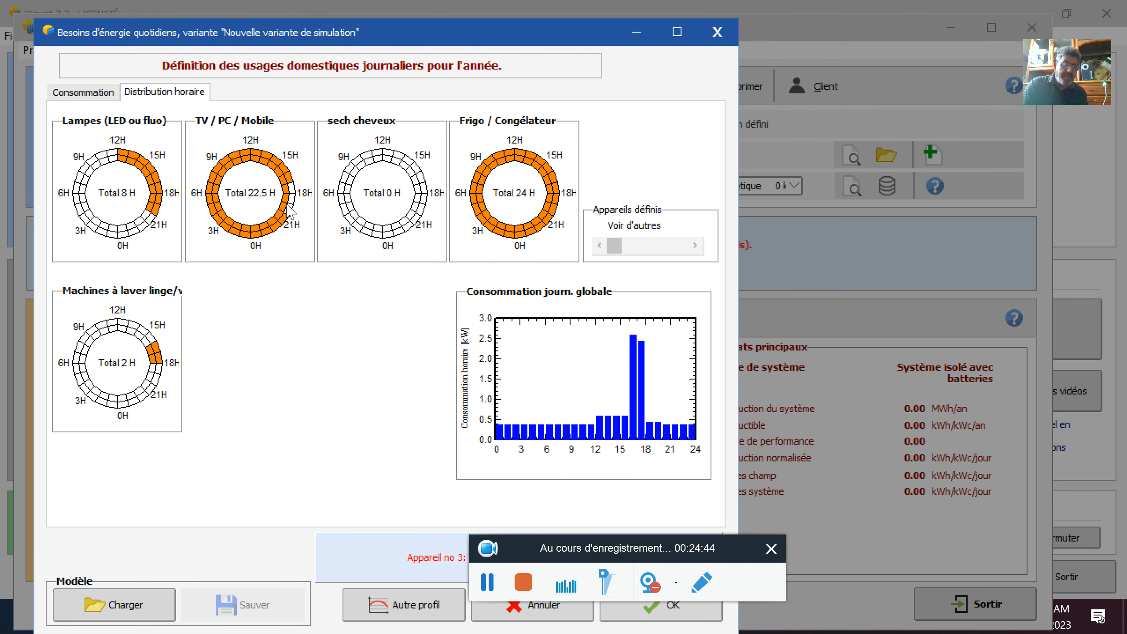
click(290, 208)
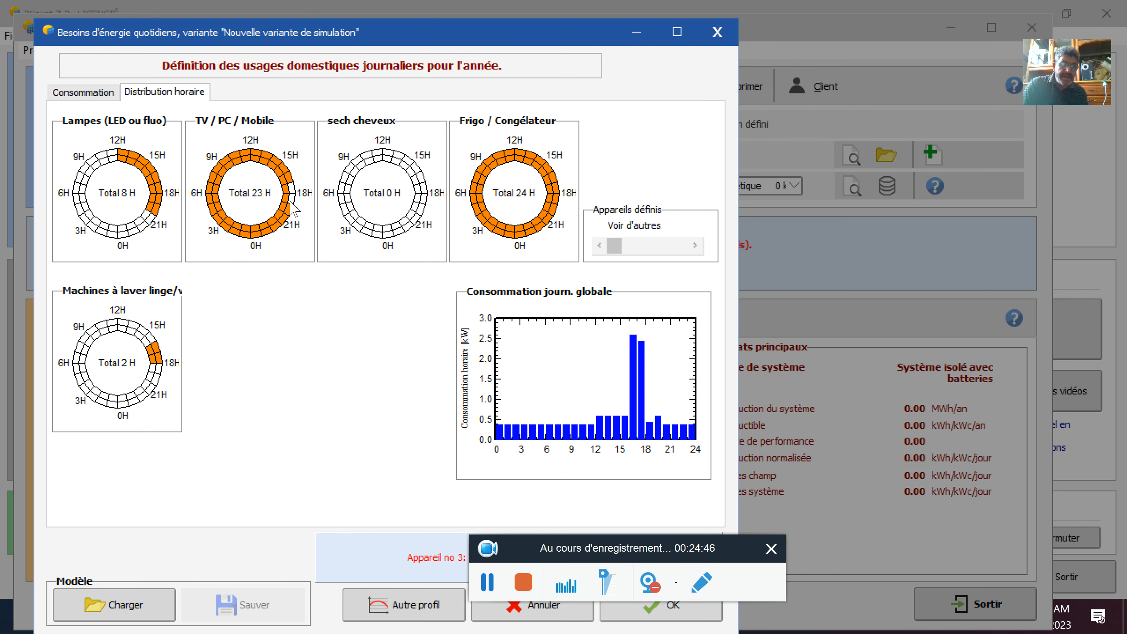
click(292, 200)
click(293, 192)
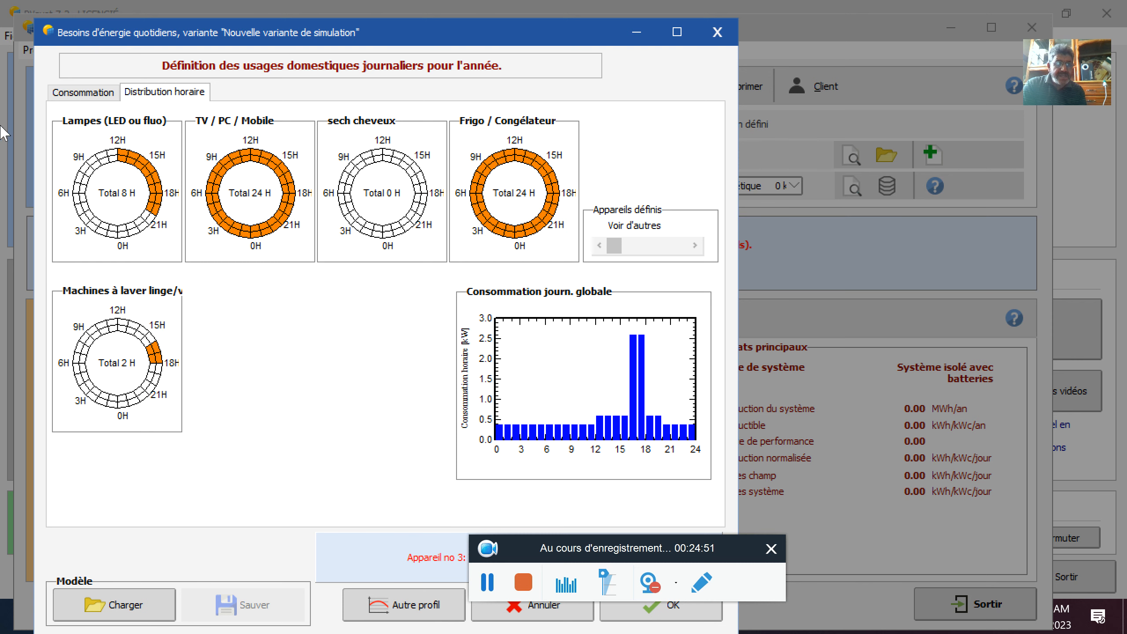
click(79, 92)
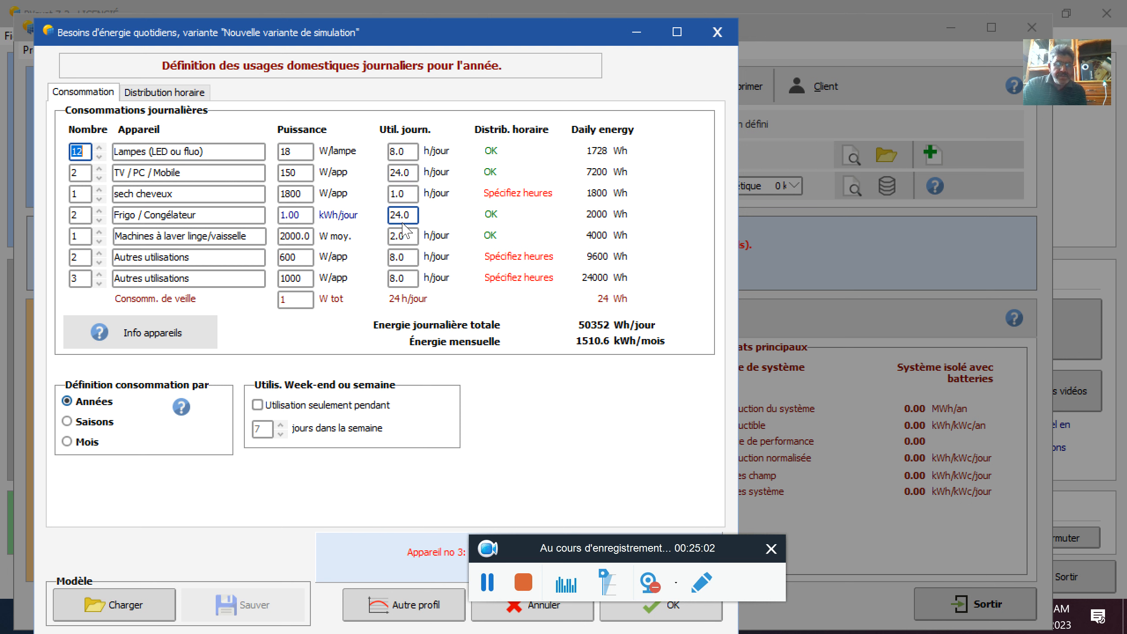
- Assign the 1 hour of sech cheveux use from 11H to 12H, and check its distribution status
click(177, 94)
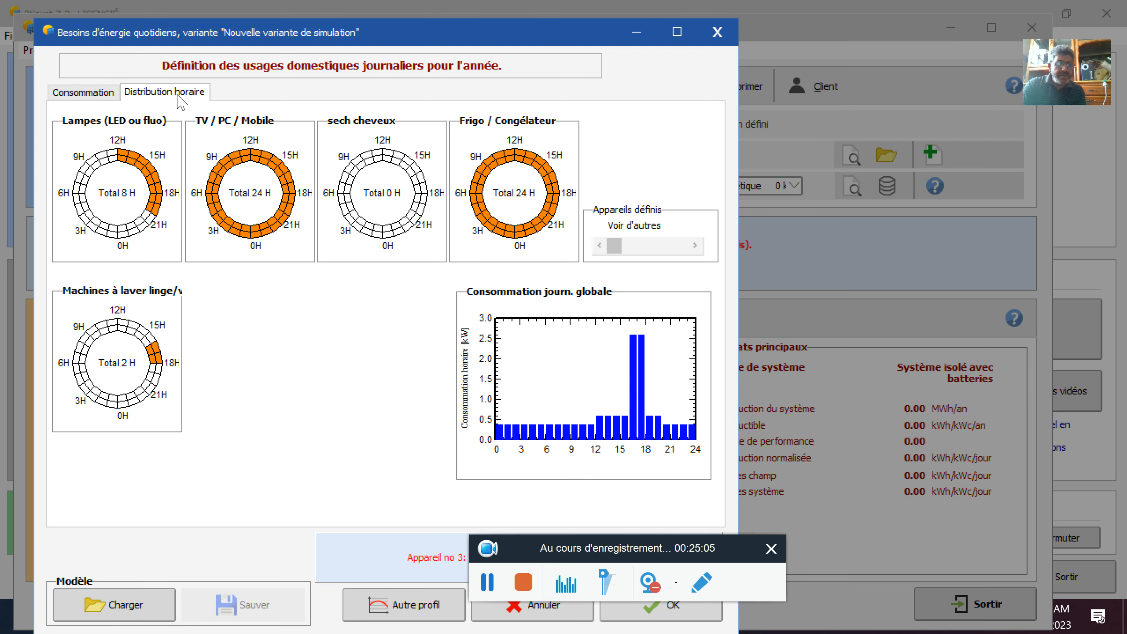
click(378, 159)
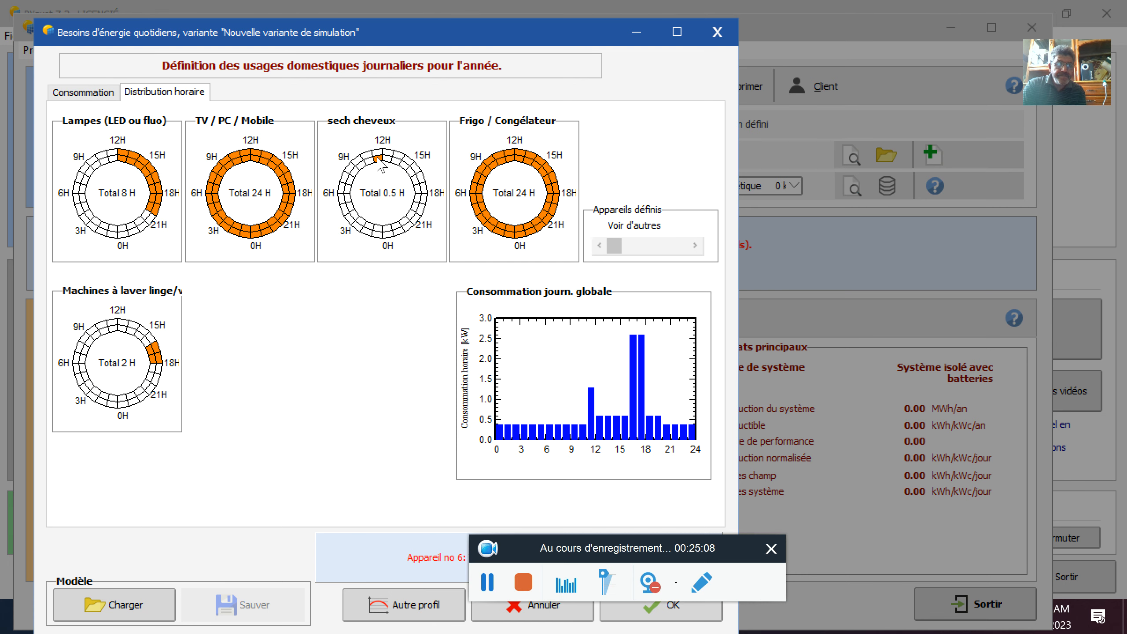
click(378, 156)
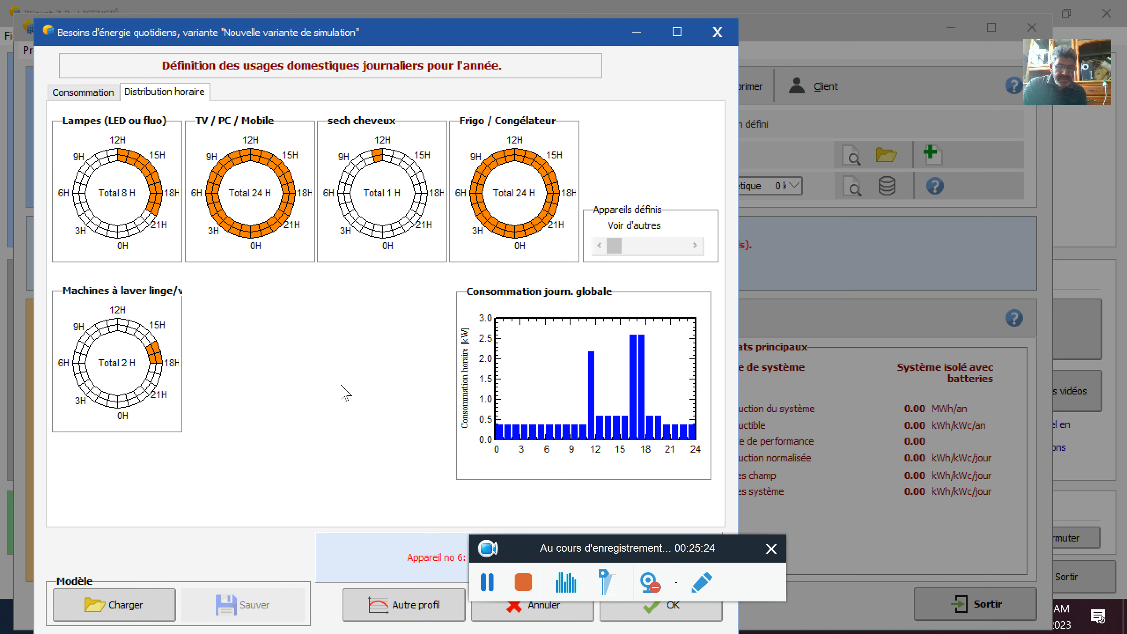
click(86, 92)
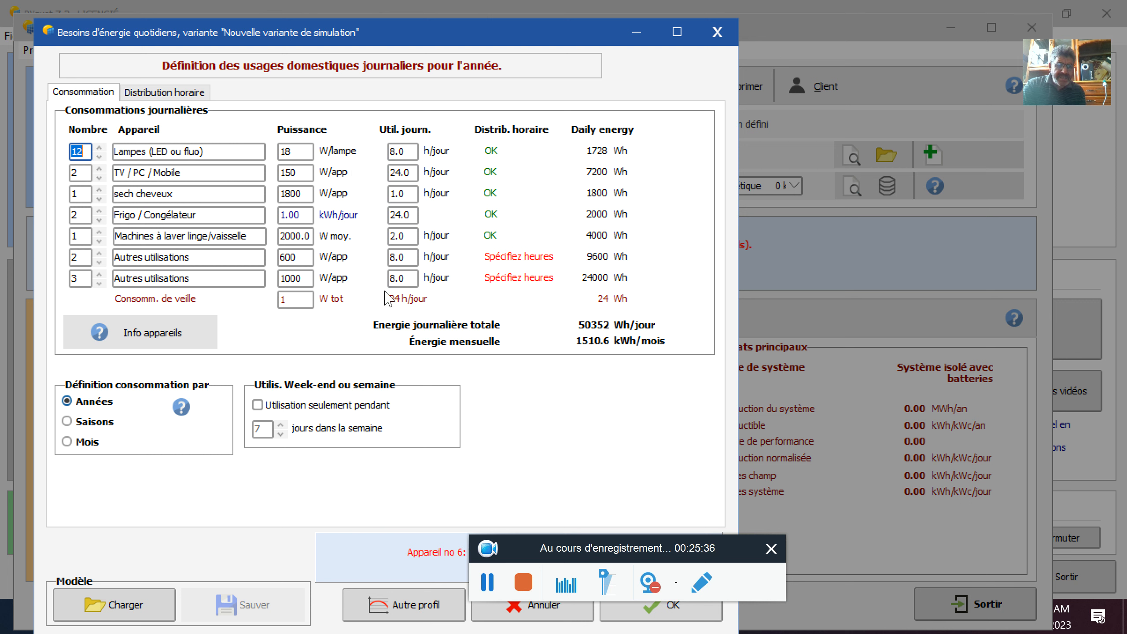
- Extend the Machines à laver linge/vaisselle use to 3 hours by adding 15H to 16H, and check the consumption table
click(163, 94)
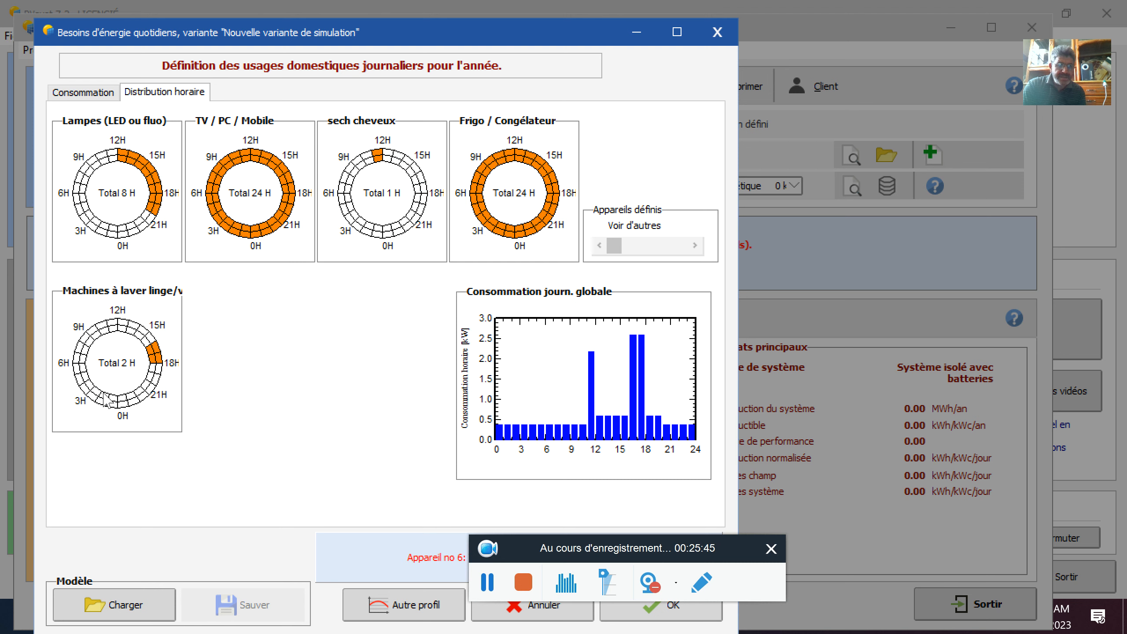
click(695, 246)
click(694, 246)
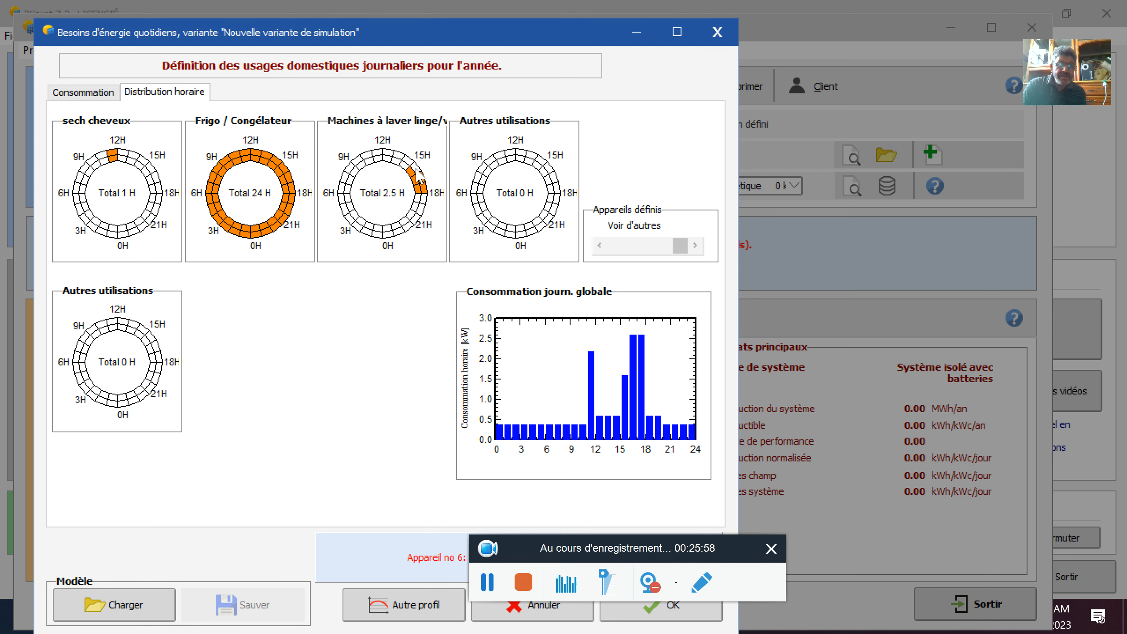
click(415, 169)
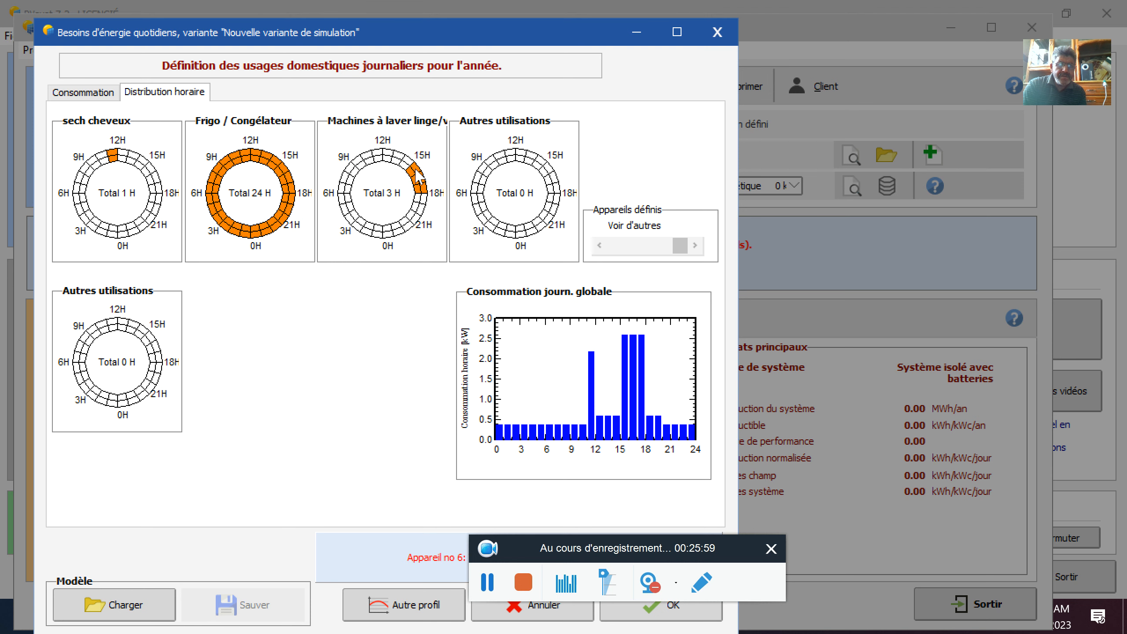
click(97, 92)
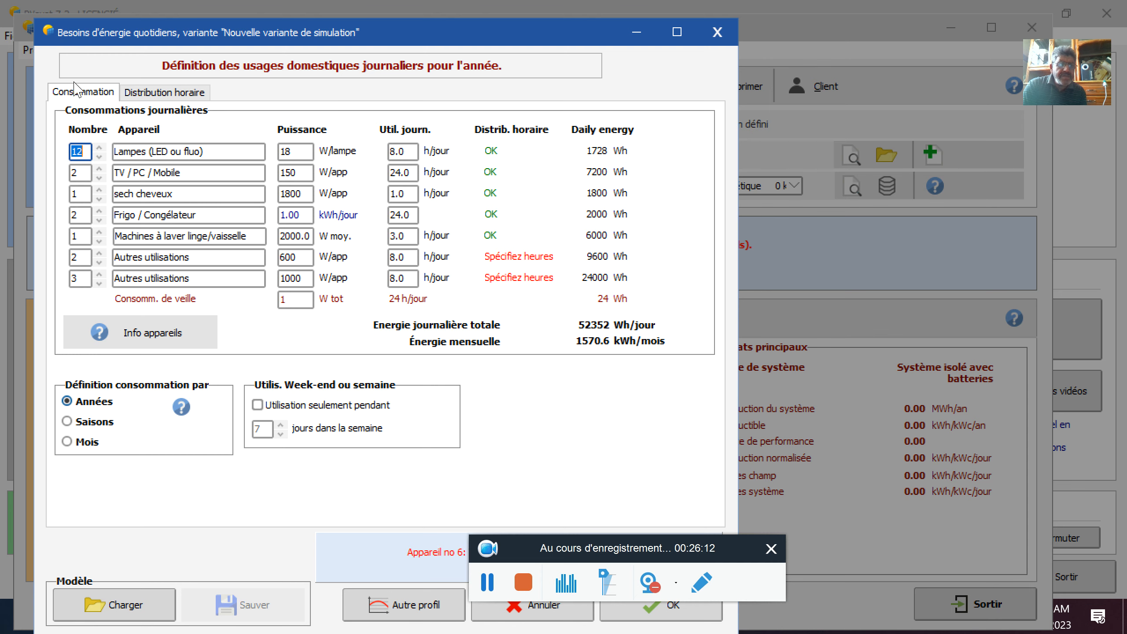
- In the hourly distribution of the first Autres utilisations (600 W), mark the inner-ring half-hour segments from 12H to 20H
click(141, 91)
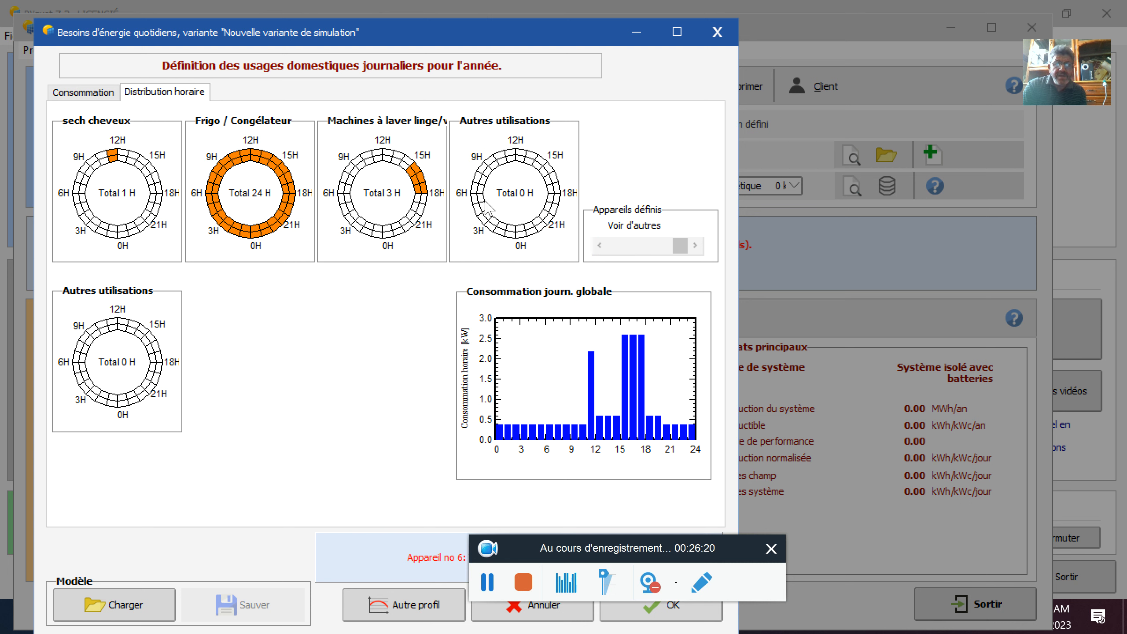
click(519, 161)
click(532, 162)
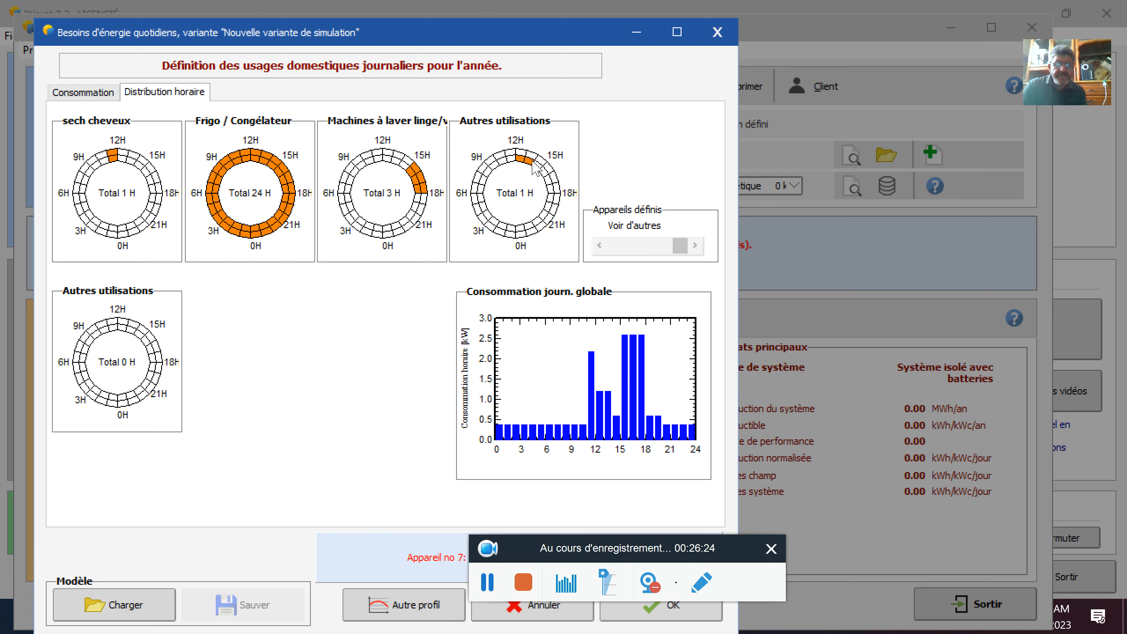
click(546, 174)
click(550, 184)
click(551, 195)
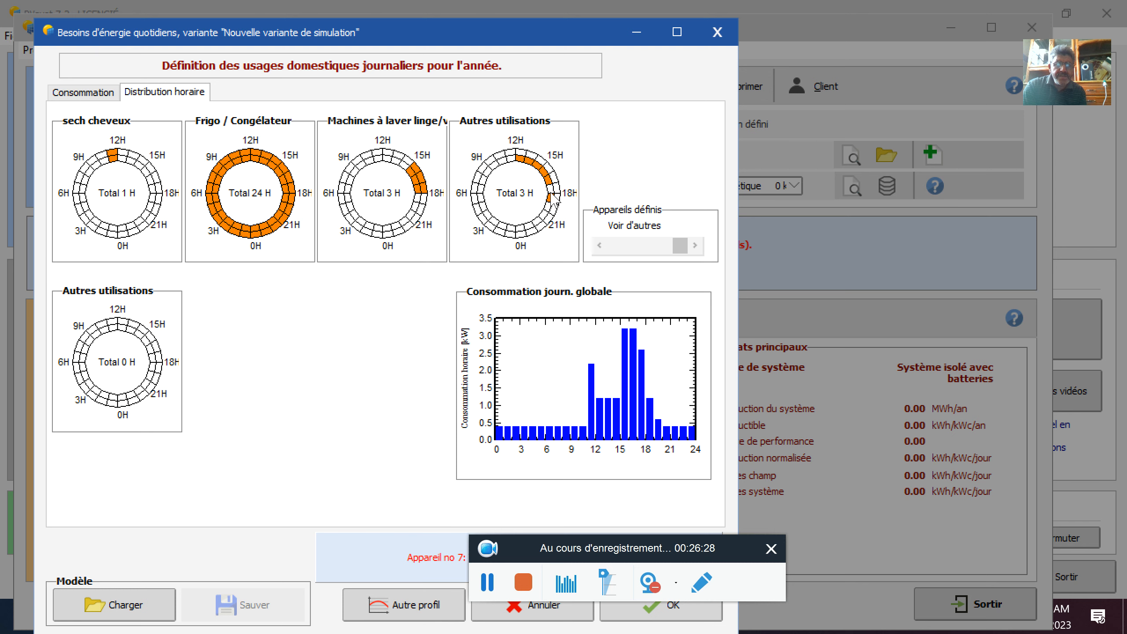
click(552, 198)
click(553, 205)
- Fill the outer ring of the first Autres utilisations distribution between 20H and 12H, bringing its use to 8 hours
click(555, 211)
click(556, 201)
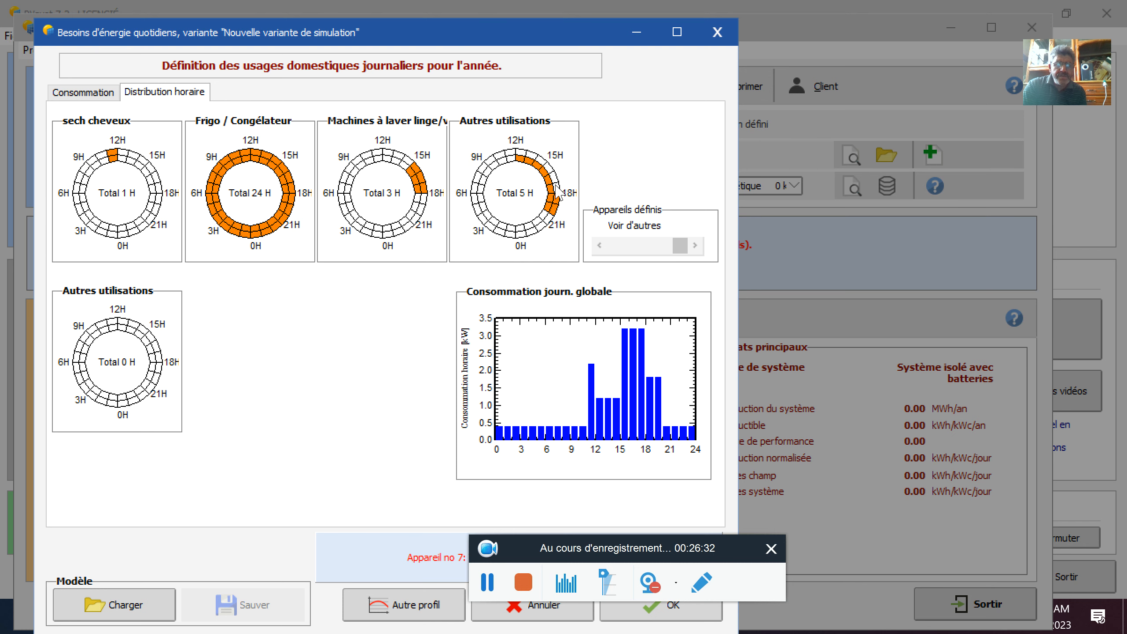
click(559, 191)
click(554, 176)
click(550, 167)
click(538, 163)
click(526, 154)
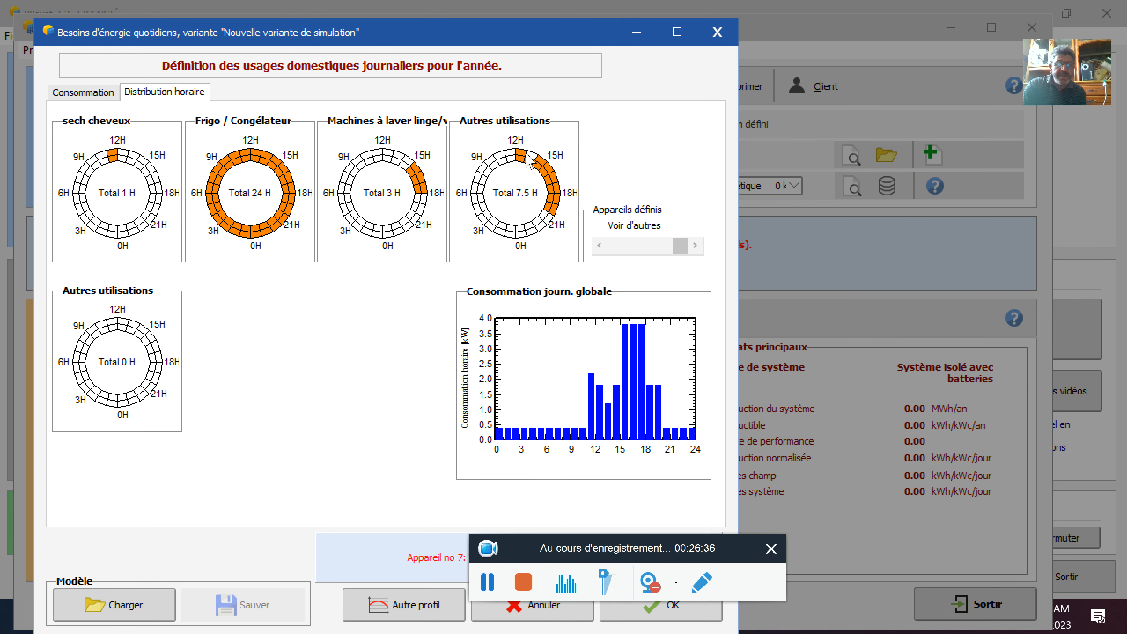
click(529, 157)
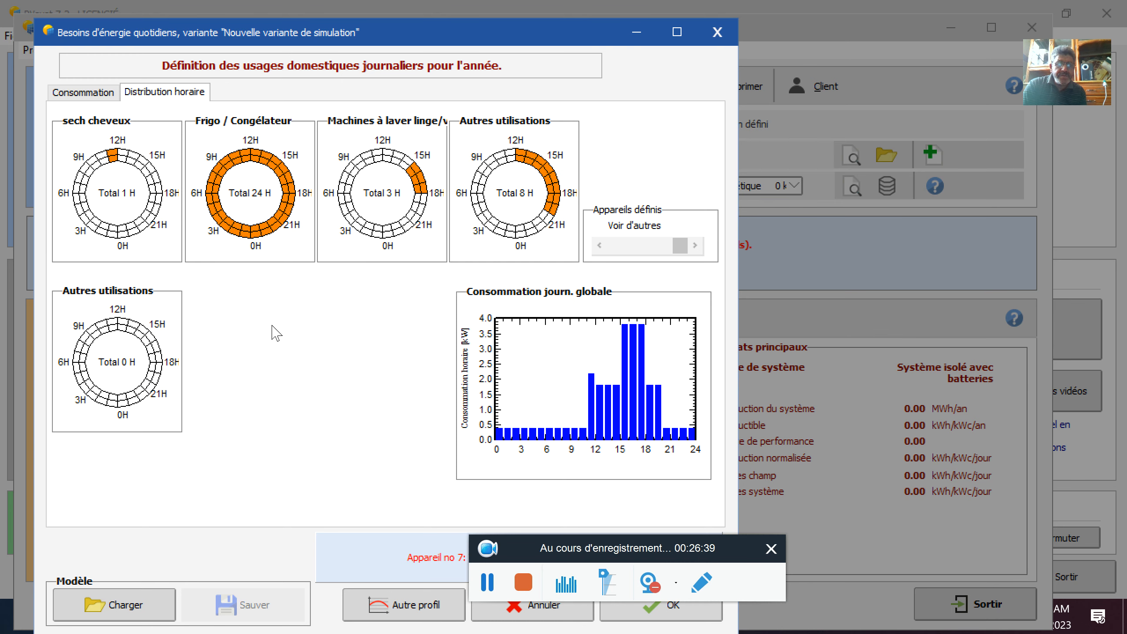
- In the second Autres utilisations (1000 W) distribution, mark half-hour segments of both rings between 16H and 12H
click(150, 337)
click(147, 337)
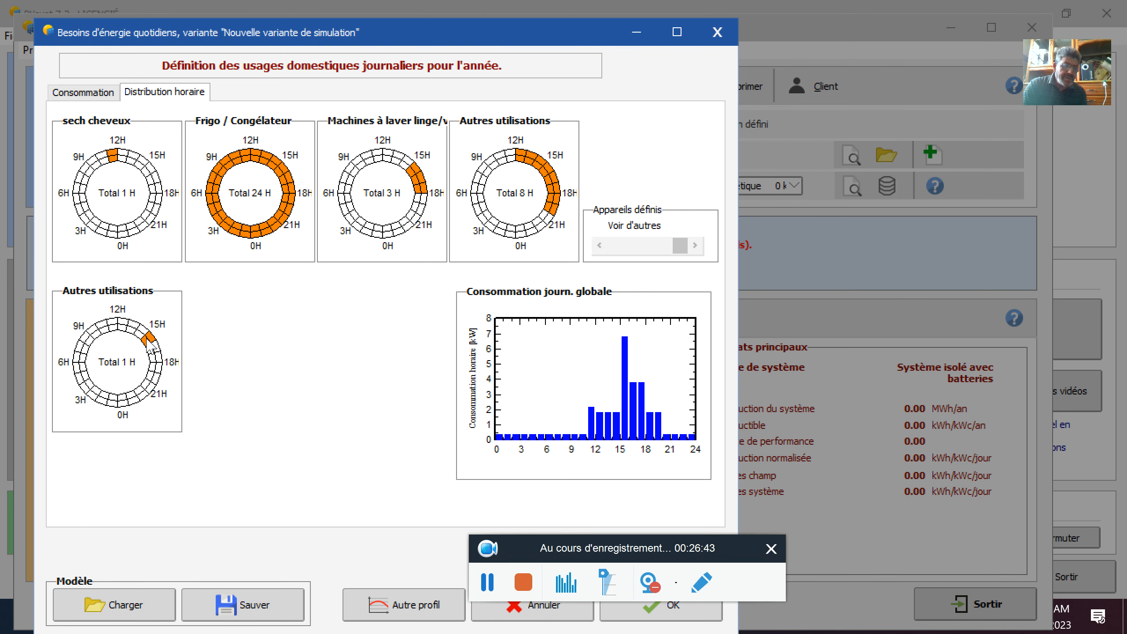
click(142, 329)
click(140, 332)
click(136, 325)
click(131, 324)
click(124, 322)
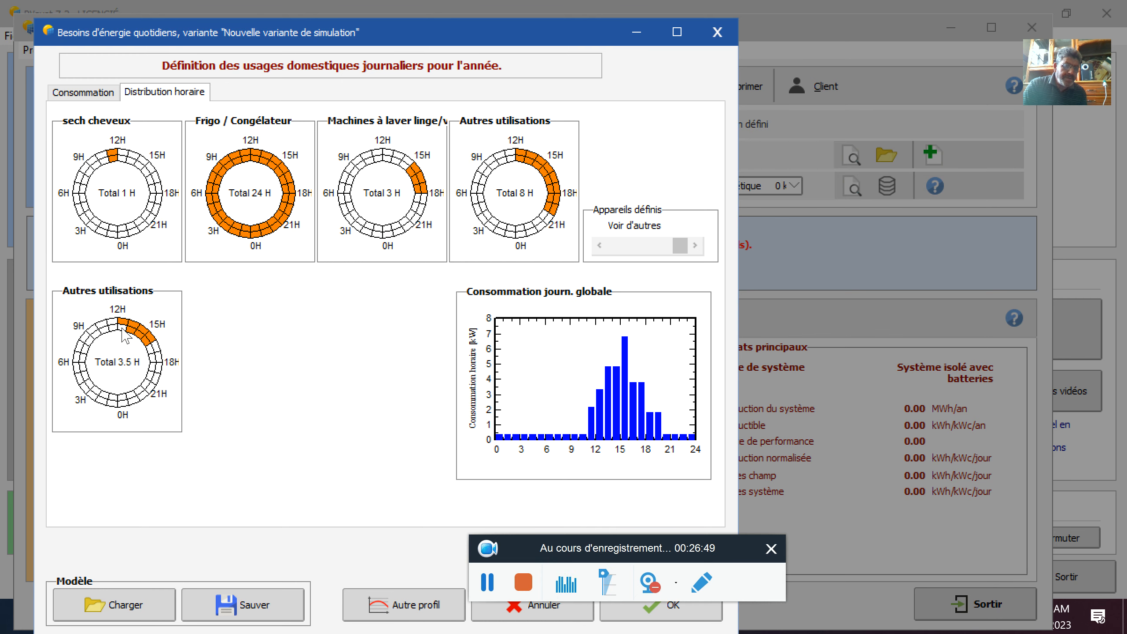
- Fill both rings of the second Autres utilisations distribution from 16H to 20H, bringing its use to 8 hours
click(154, 343)
click(155, 349)
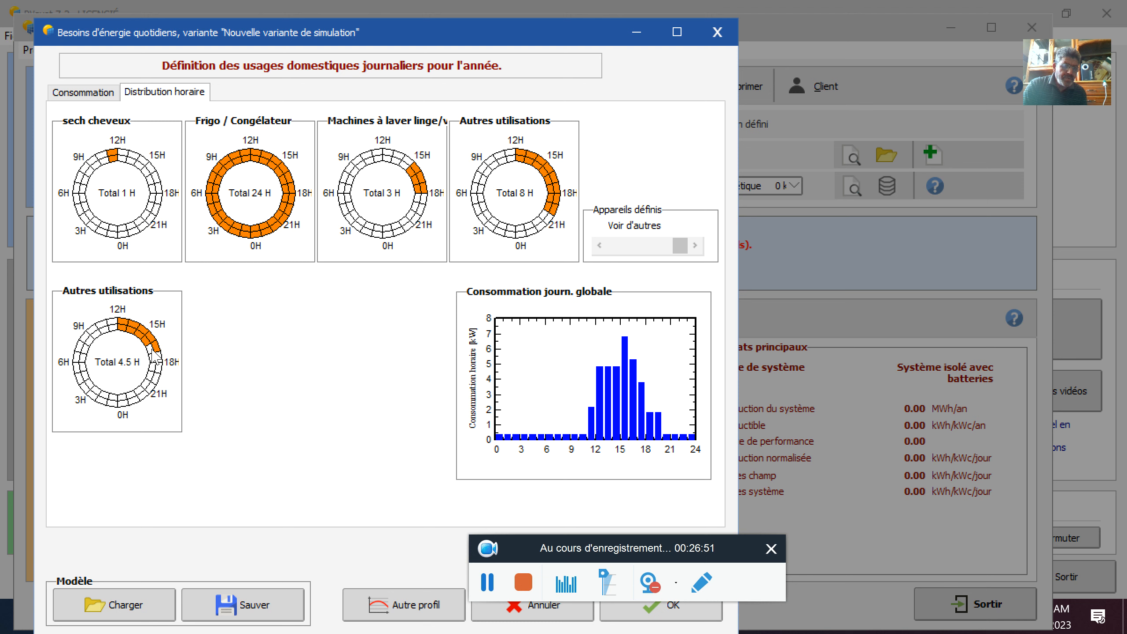
click(153, 354)
click(156, 358)
click(158, 362)
click(157, 369)
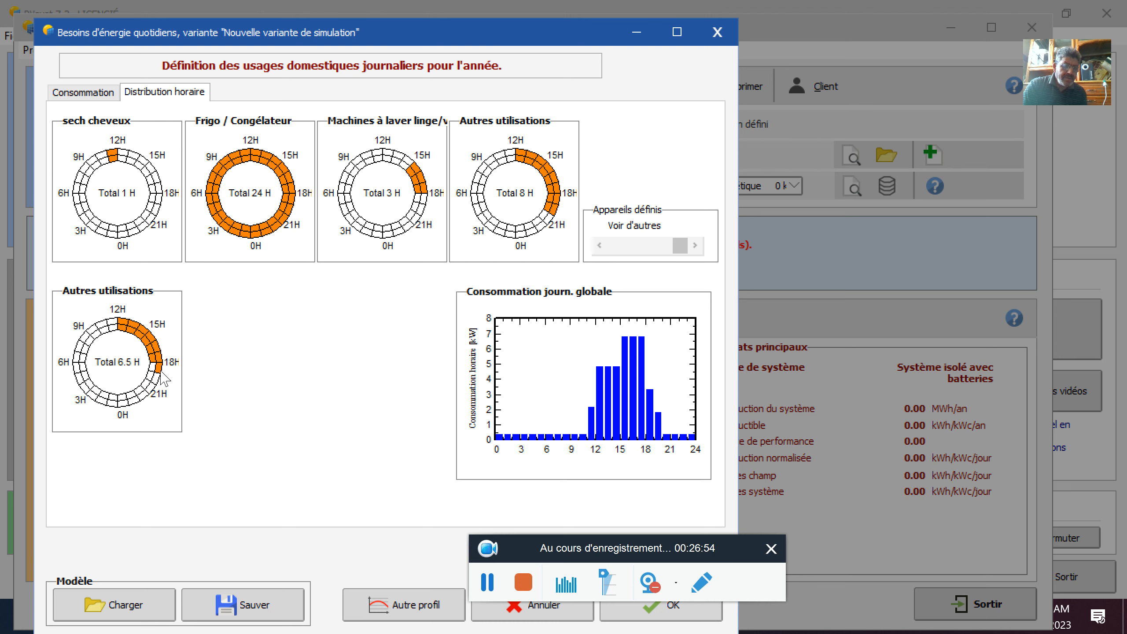
click(158, 374)
click(155, 381)
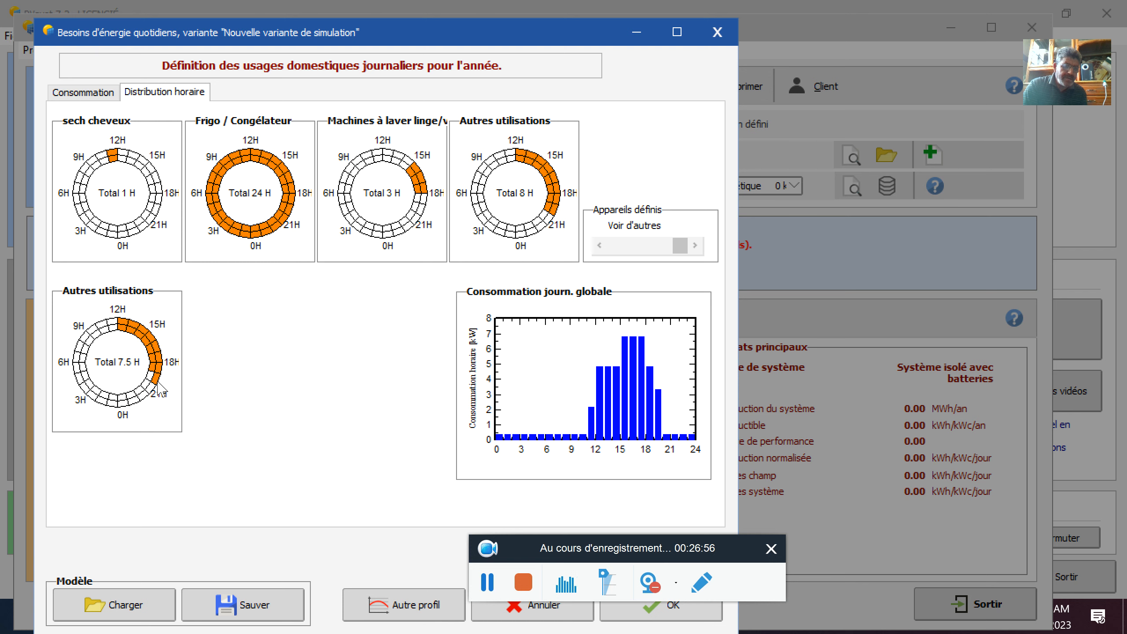
click(149, 381)
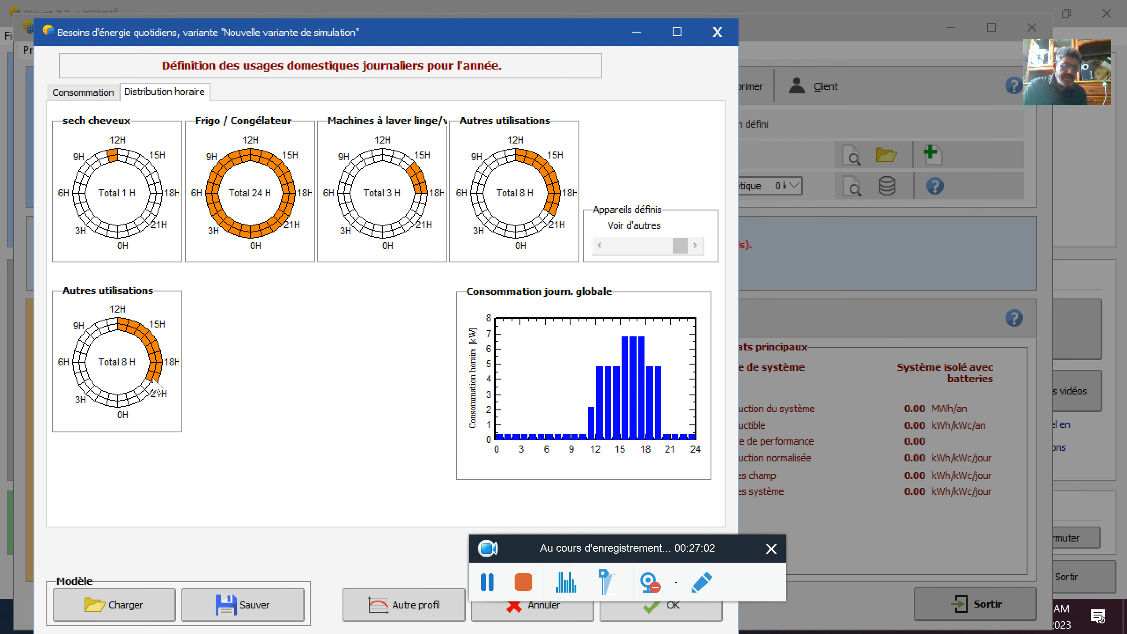
- Check every appliance's distribution status, accept the daily energy needs, and open the variant's system definition
click(103, 93)
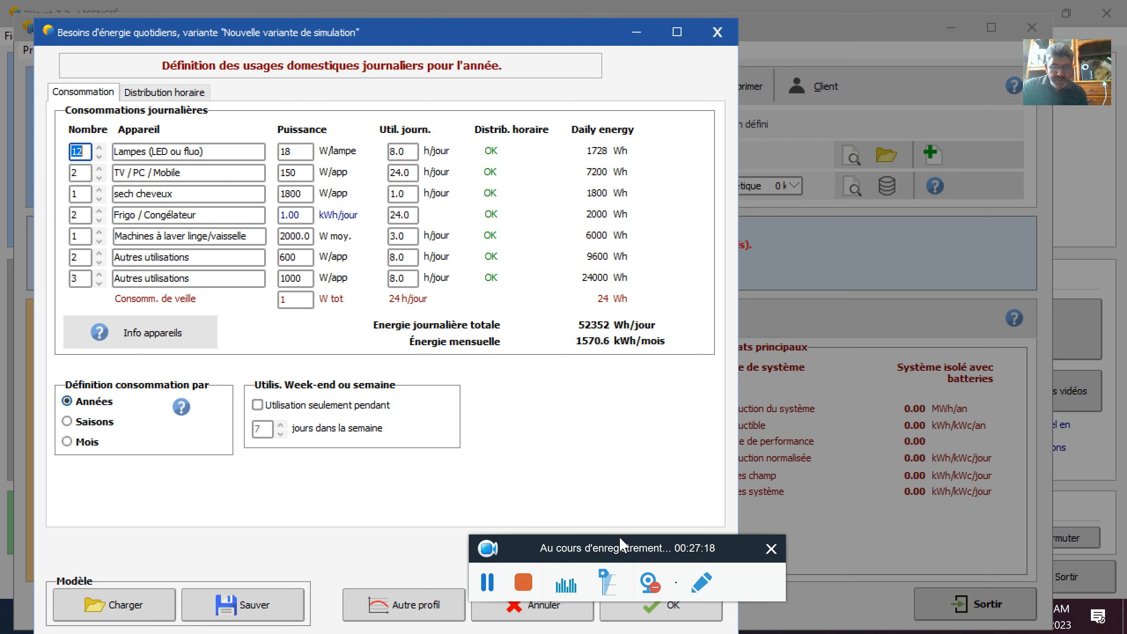
drag(626, 549, 689, 631)
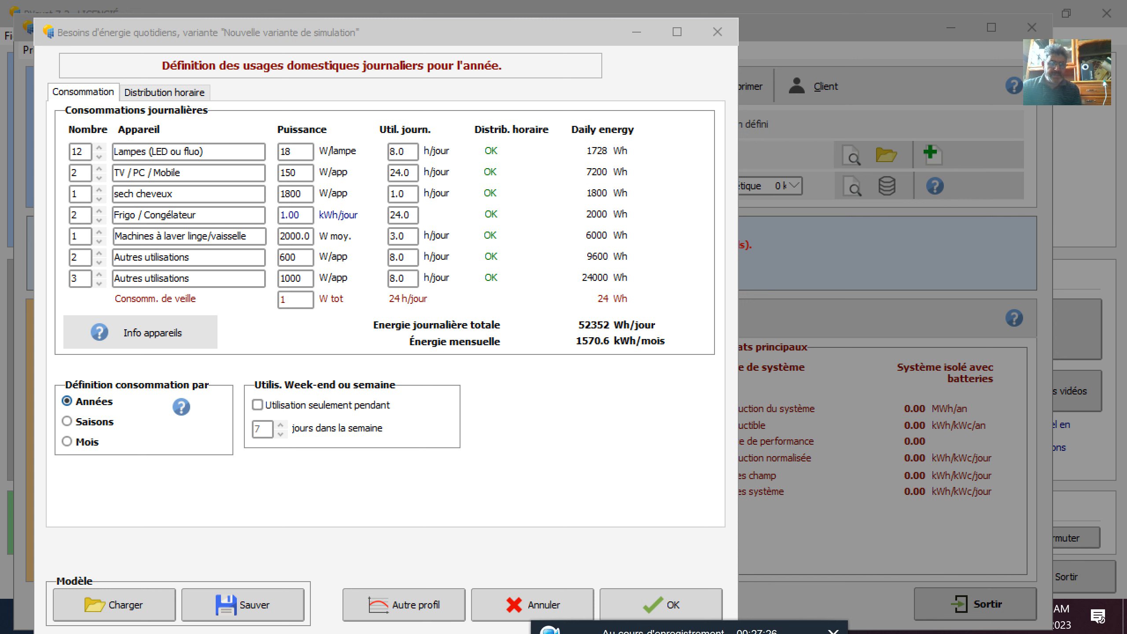
click(647, 604)
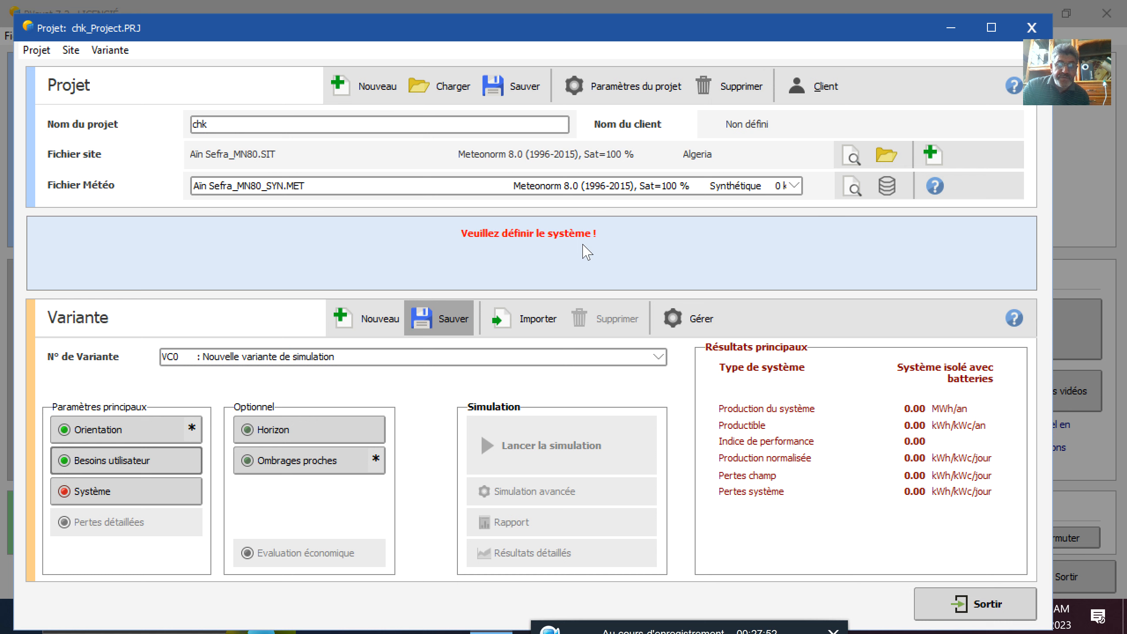
click(139, 493)
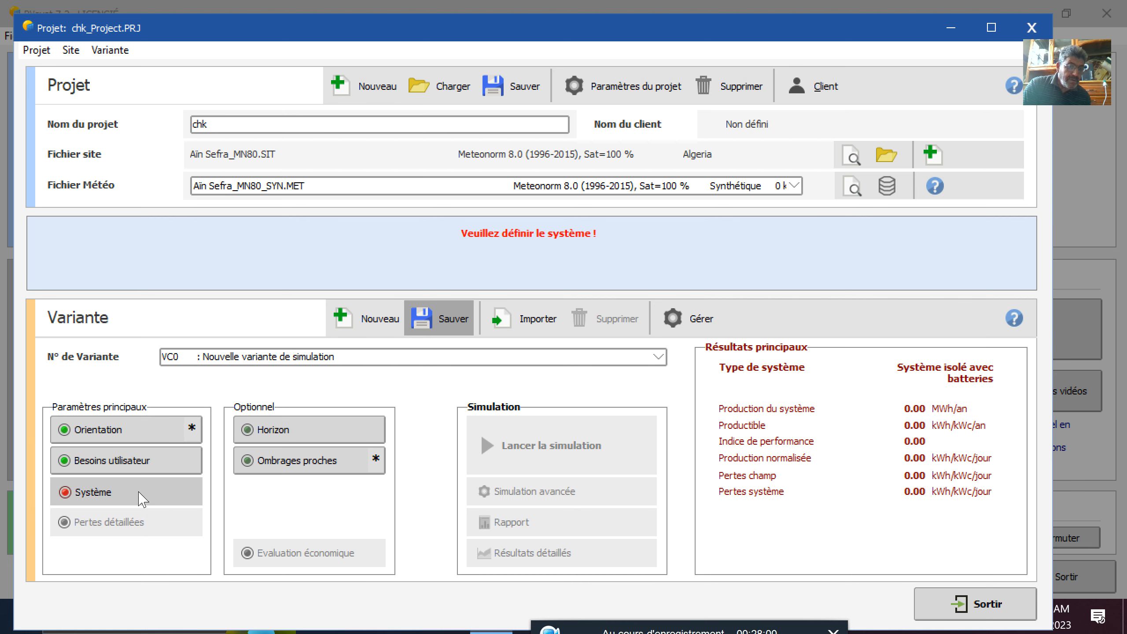
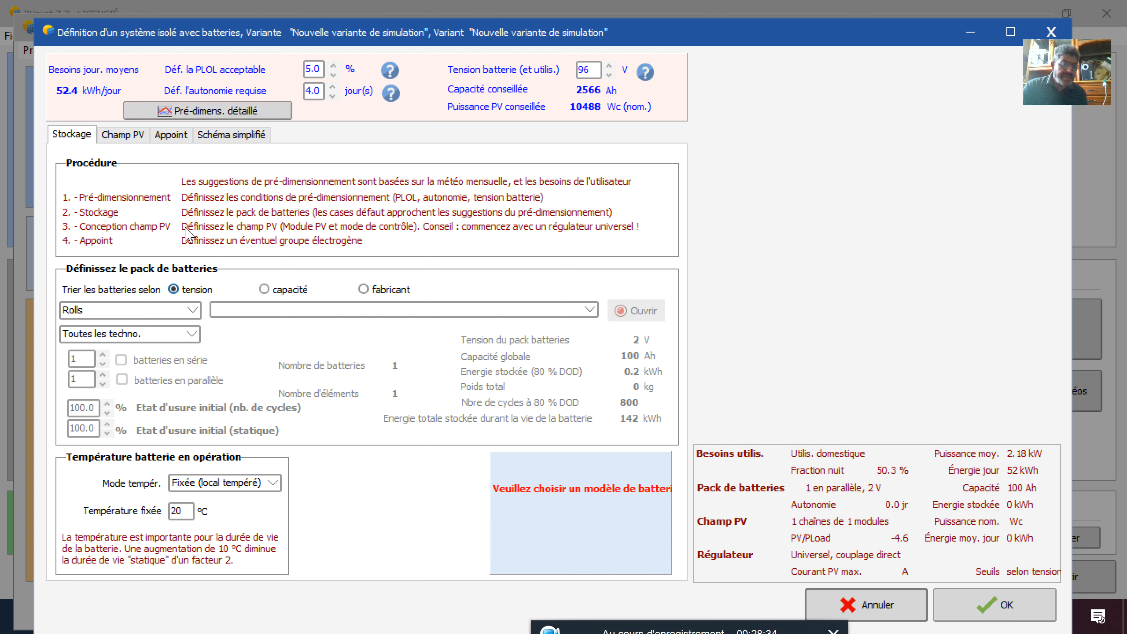
- Widen the battery selection to Tous les fabricants, keeping Toutes les techno. as the technology filter
click(193, 310)
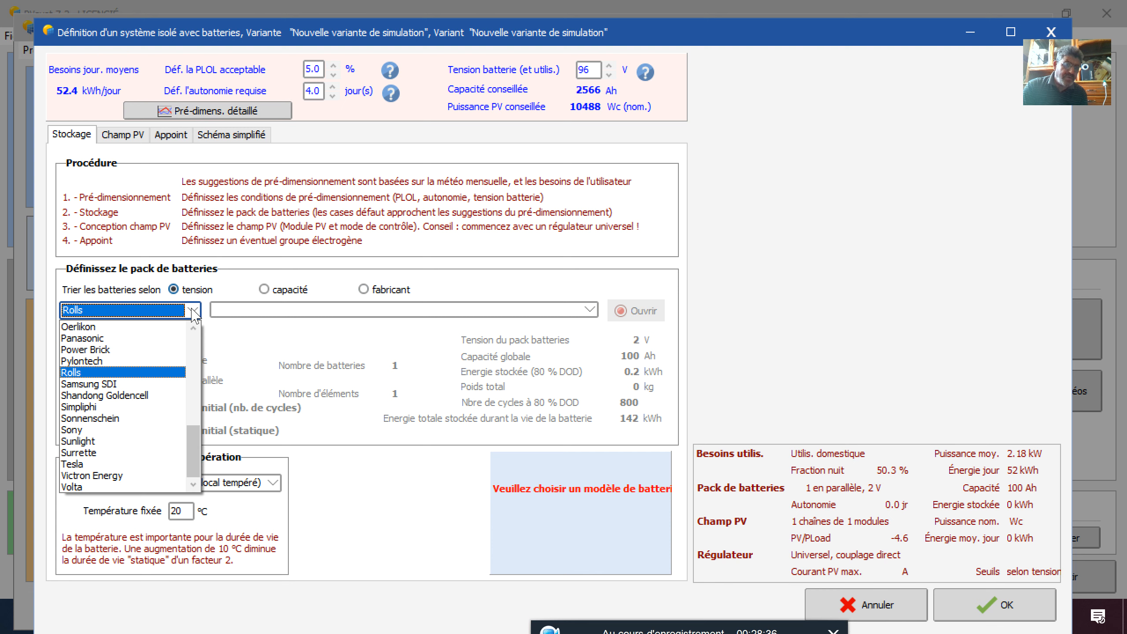
click(193, 328)
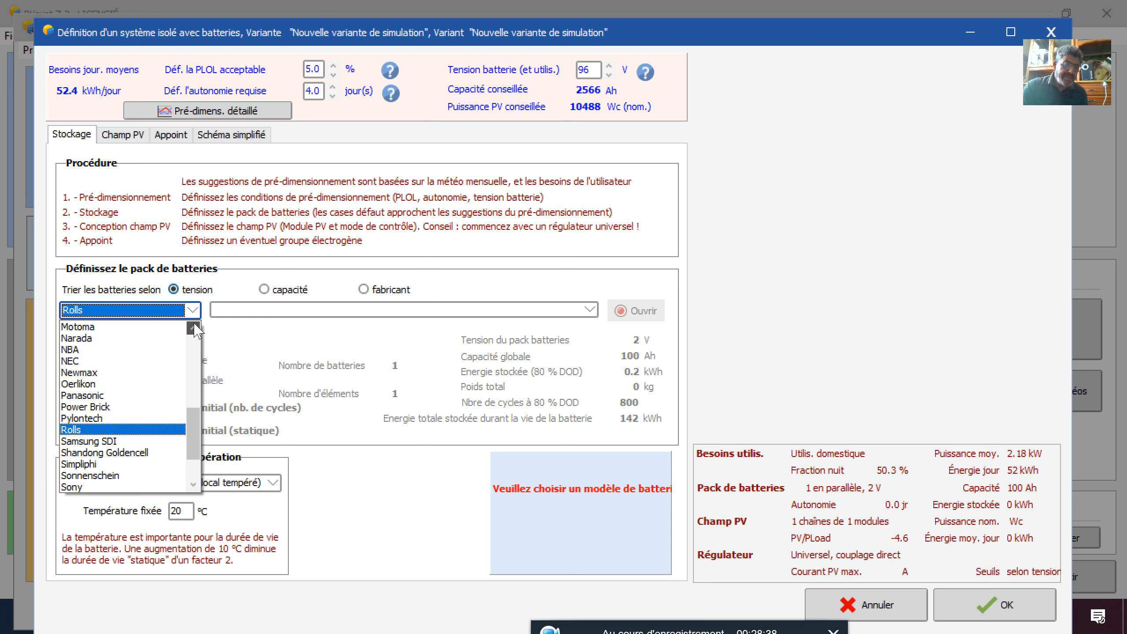
scroll(193, 328, up, 5)
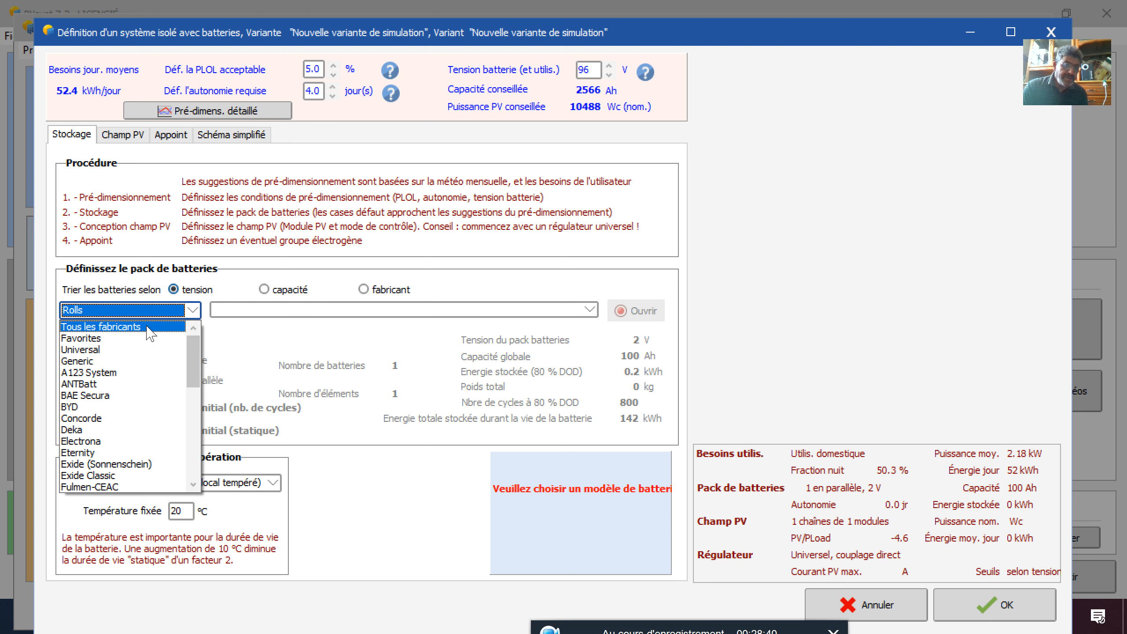
click(134, 328)
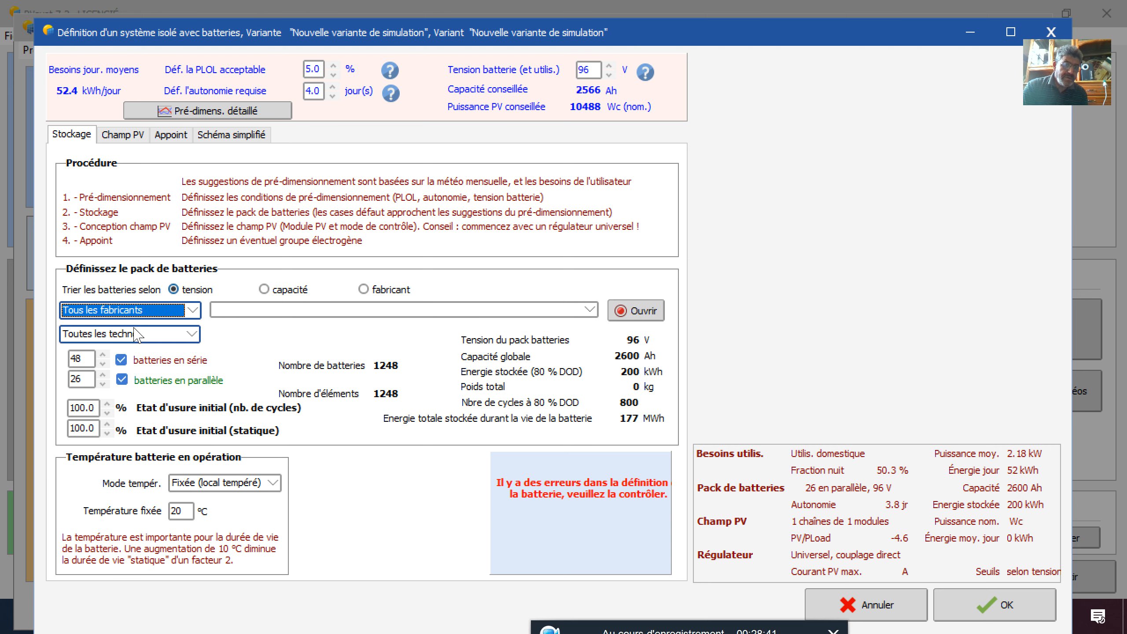
click(194, 332)
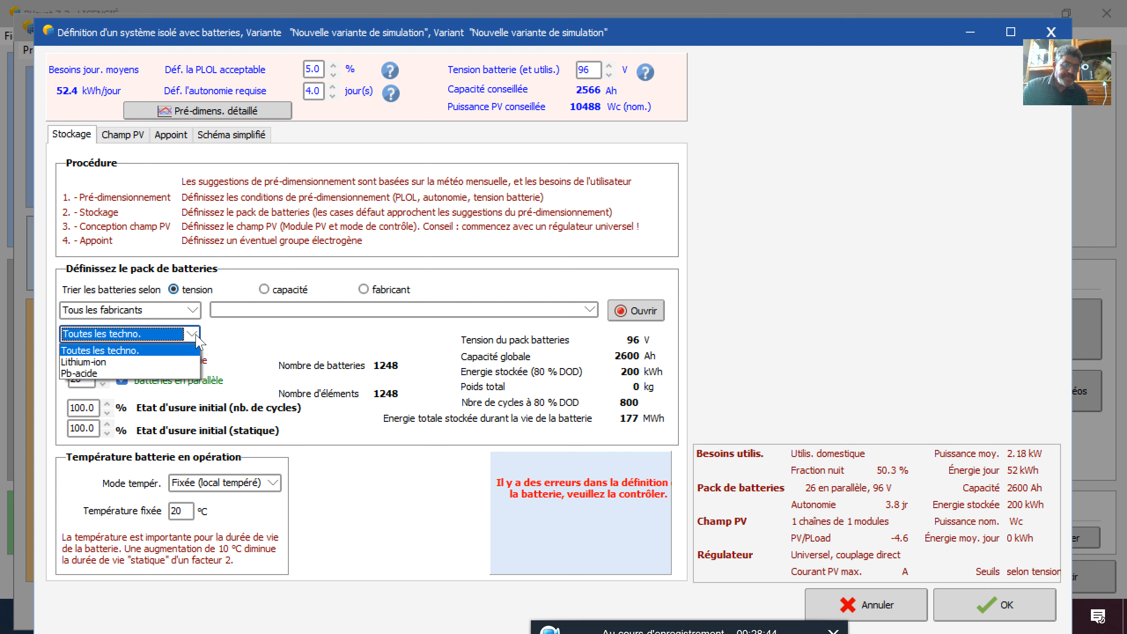
click(195, 336)
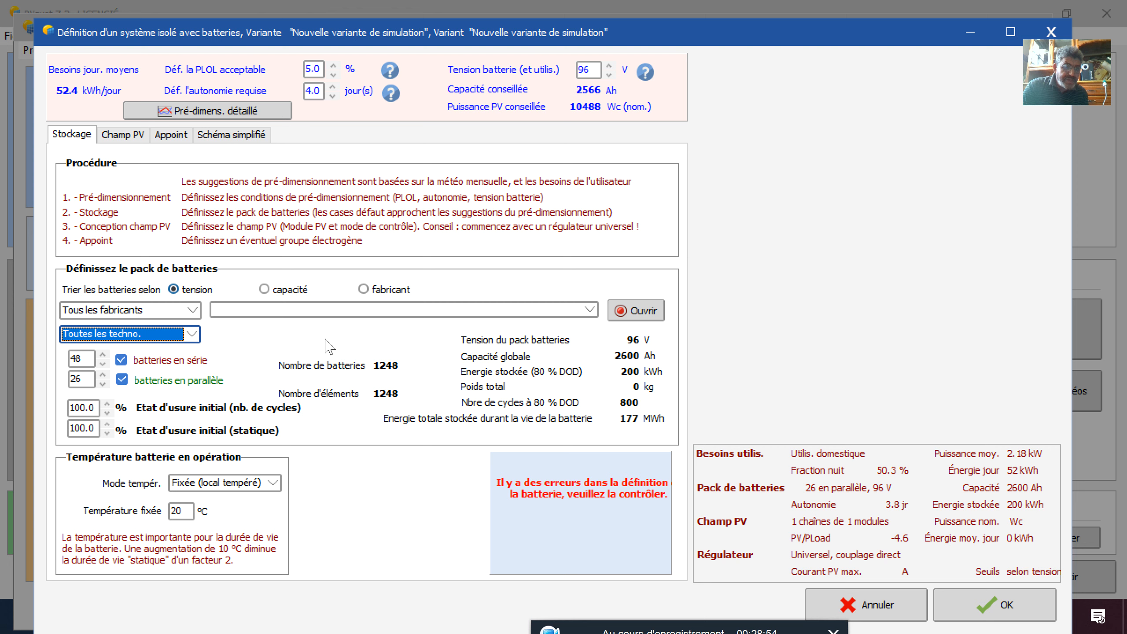
- Look through the battery models sorted by voltage, from the high-voltage lithium racks to the 12 V lead-acid models and back
click(590, 311)
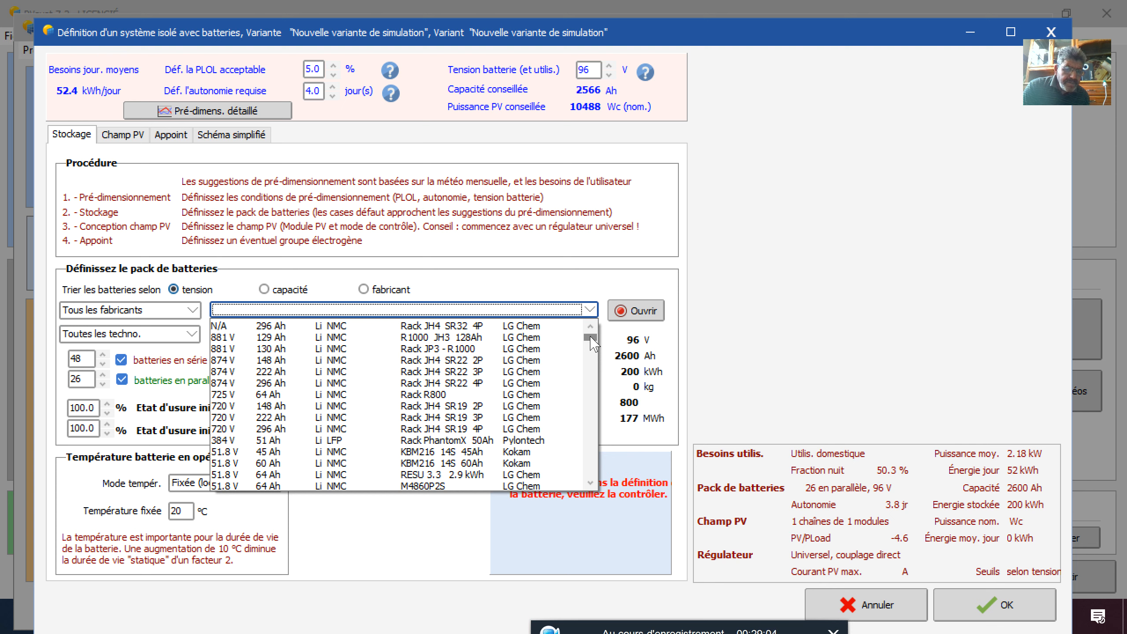
scroll(593, 490, down, 5)
scroll(593, 490, down, 6)
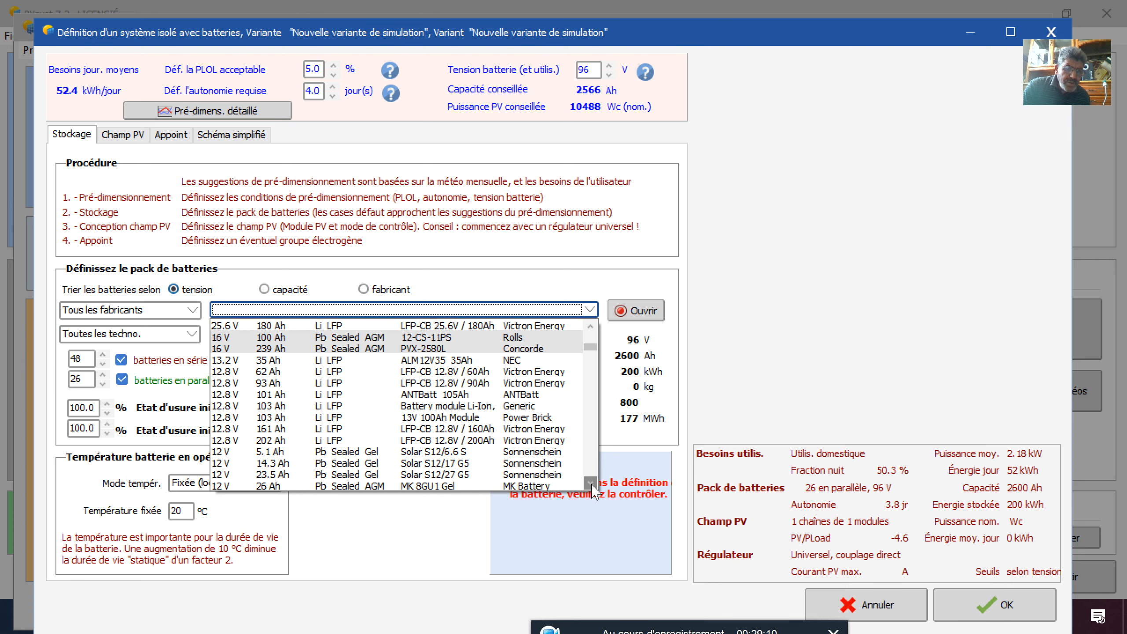
scroll(593, 489, down, 5)
scroll(592, 490, down, 5)
scroll(592, 489, down, 5)
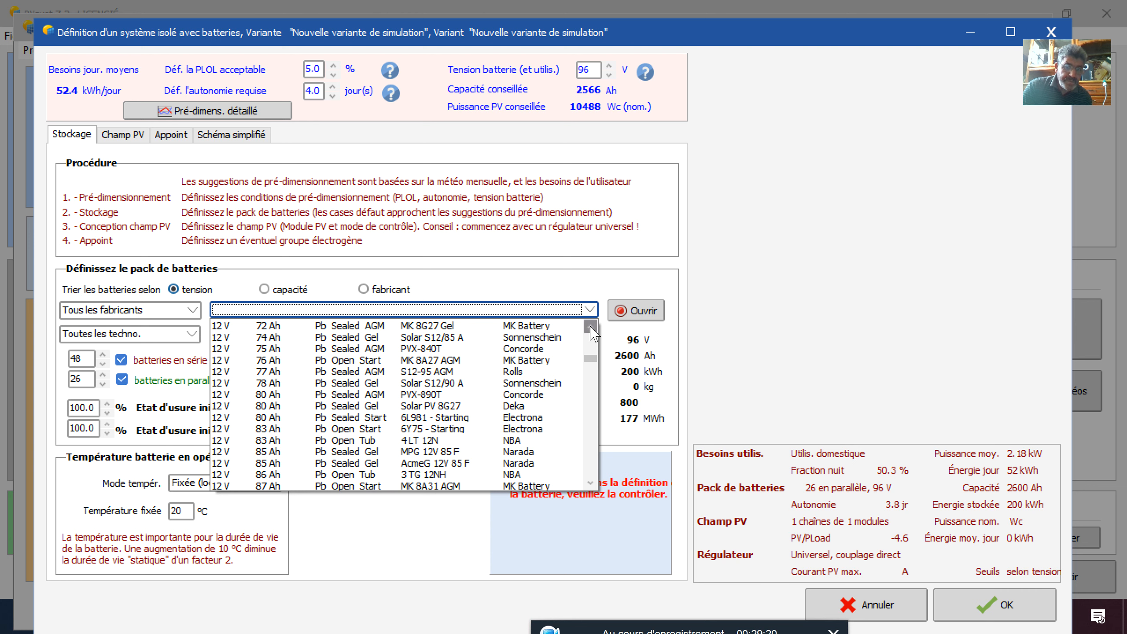
click(590, 327)
scroll(589, 328, up, 8)
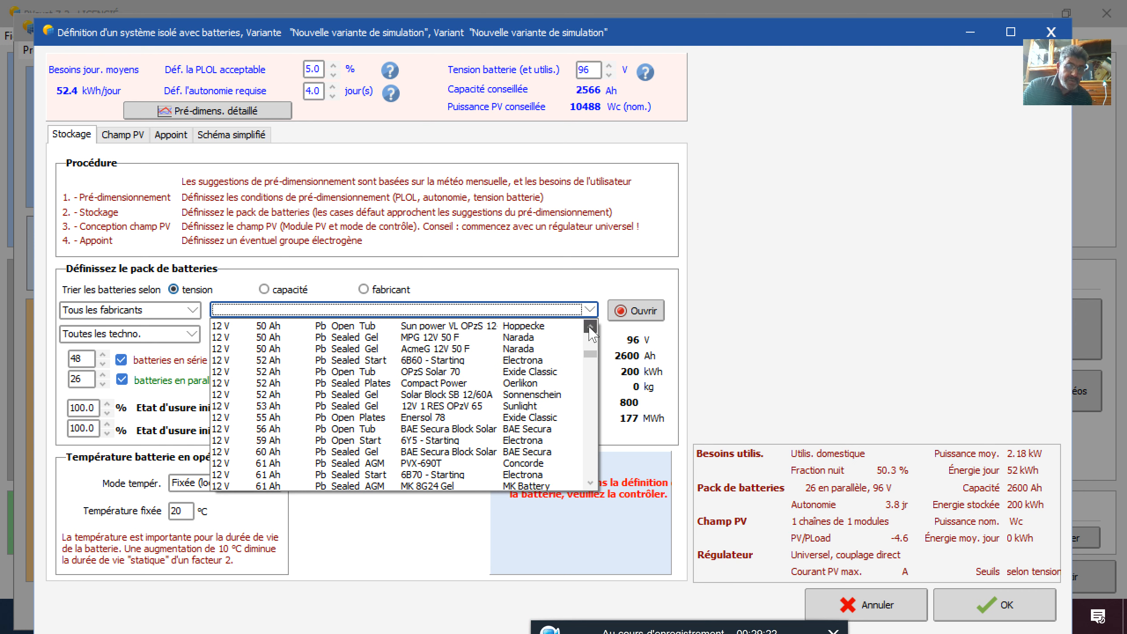
scroll(590, 328, up, 10)
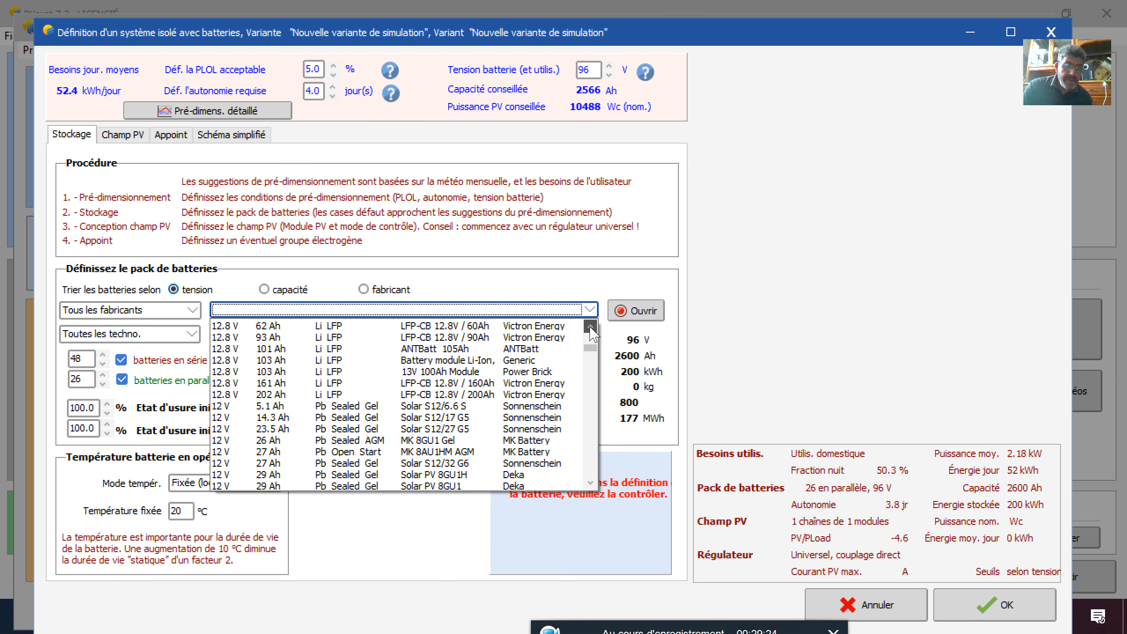
scroll(589, 329, up, 10)
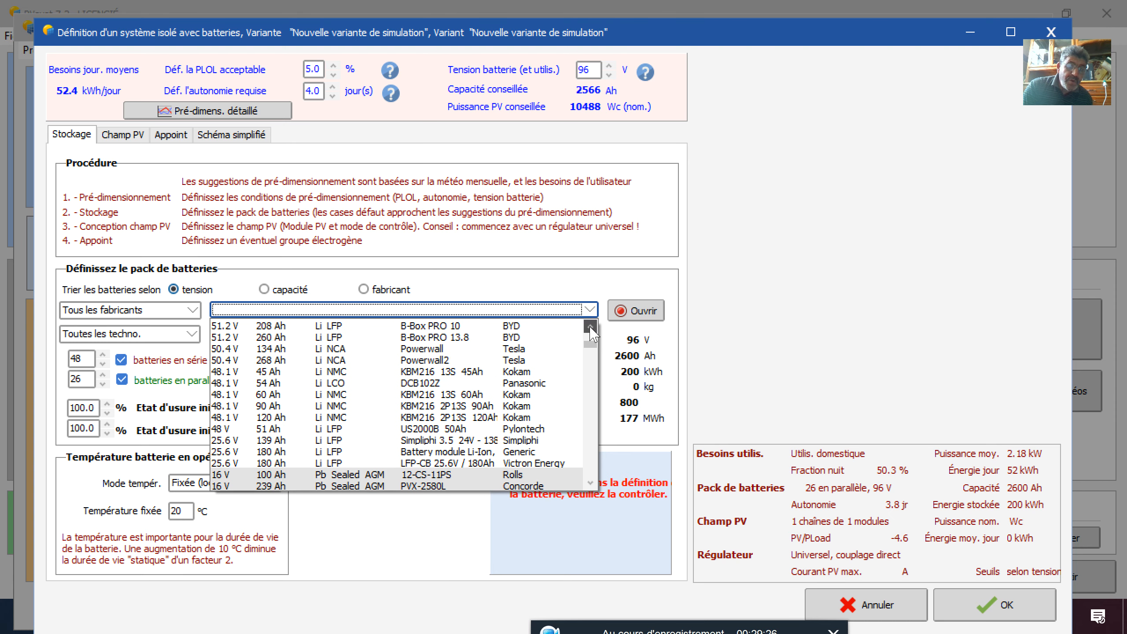
scroll(590, 328, up, 2)
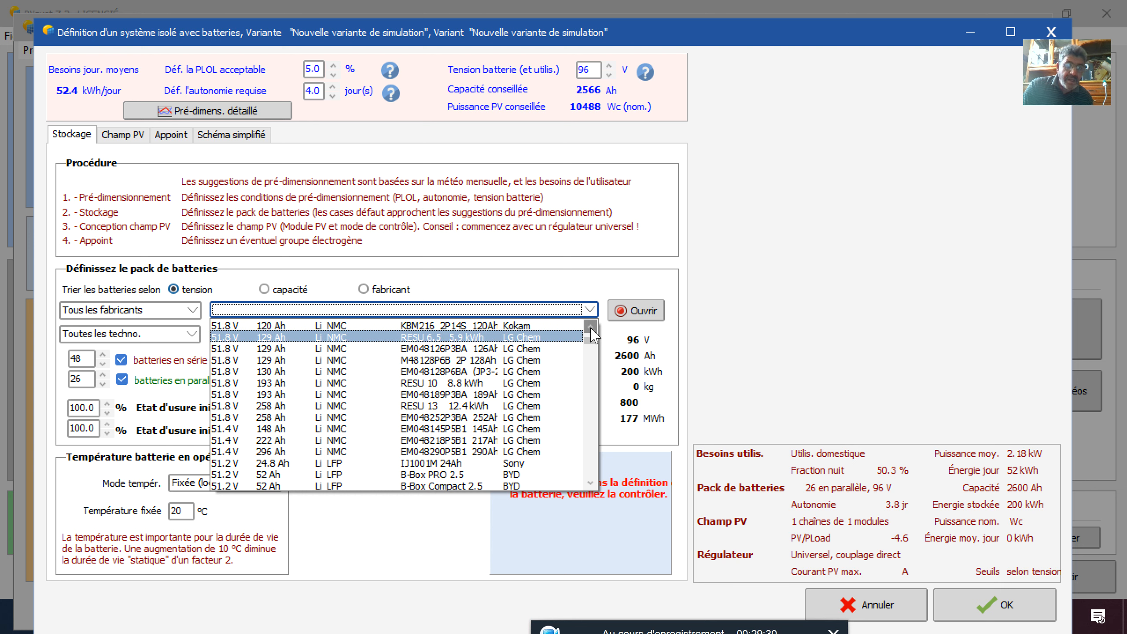
scroll(590, 328, up, 9)
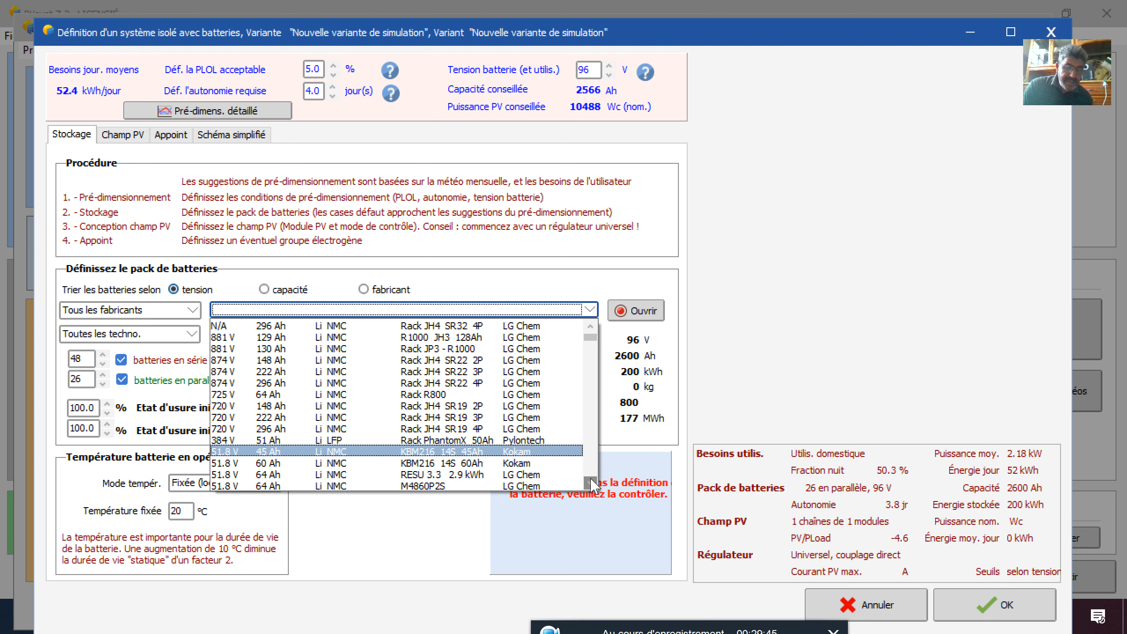
- Choose the 12 V, 234 Ah Rolls S12-290 AGM sealed lead battery for the battery pack
scroll(591, 485, down, 7)
scroll(591, 485, down, 7)
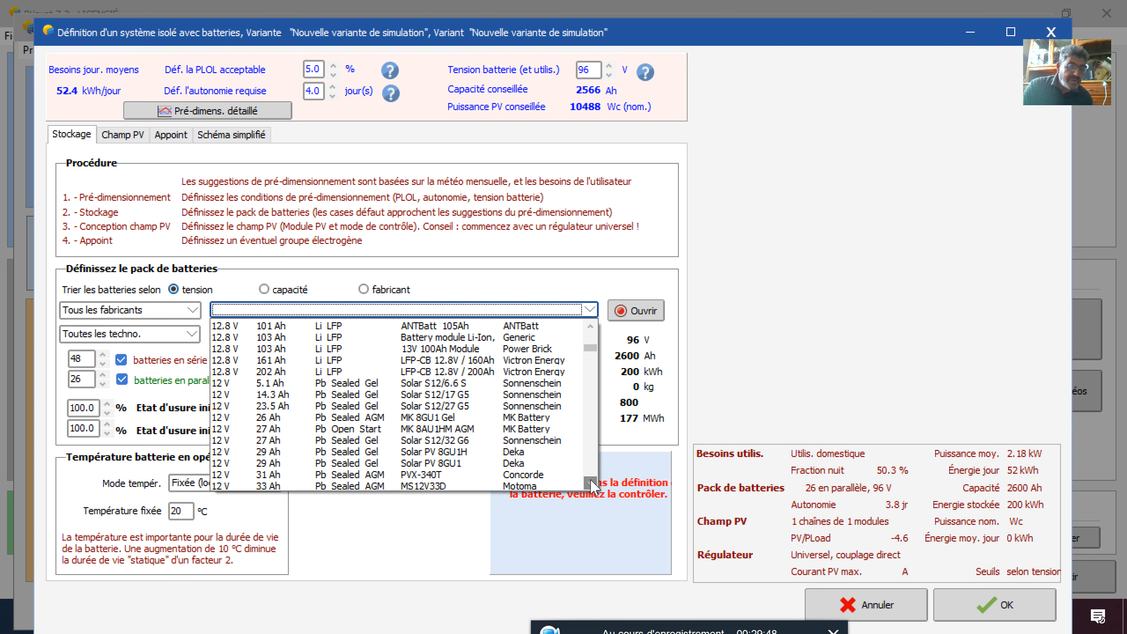
scroll(592, 485, down, 7)
scroll(591, 485, down, 6)
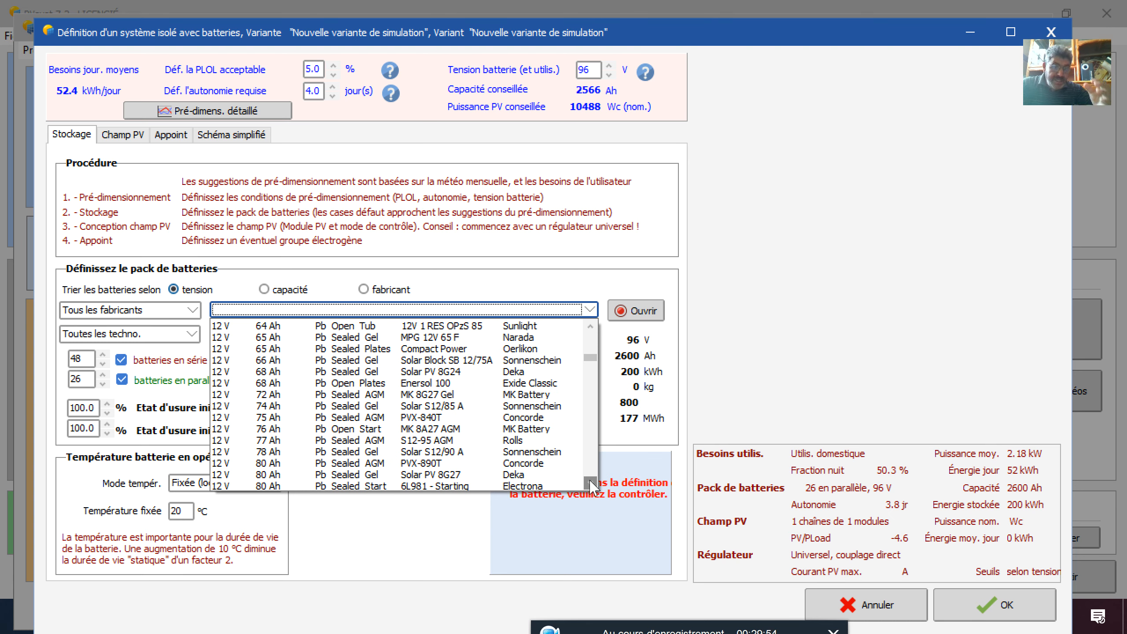
scroll(591, 485, down, 8)
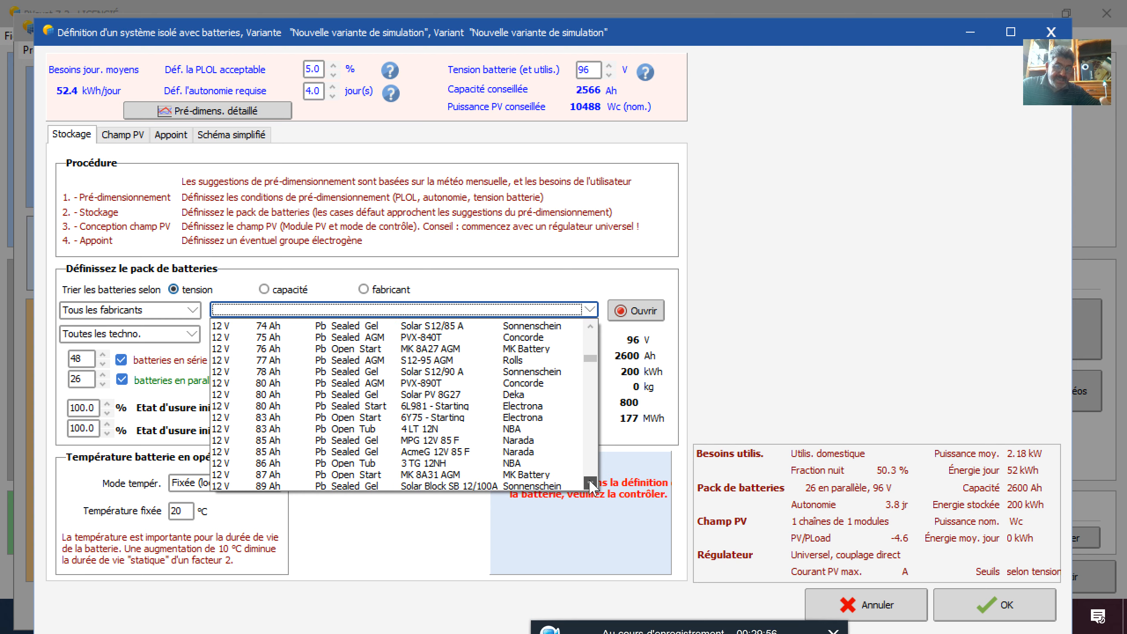
scroll(591, 485, down, 13)
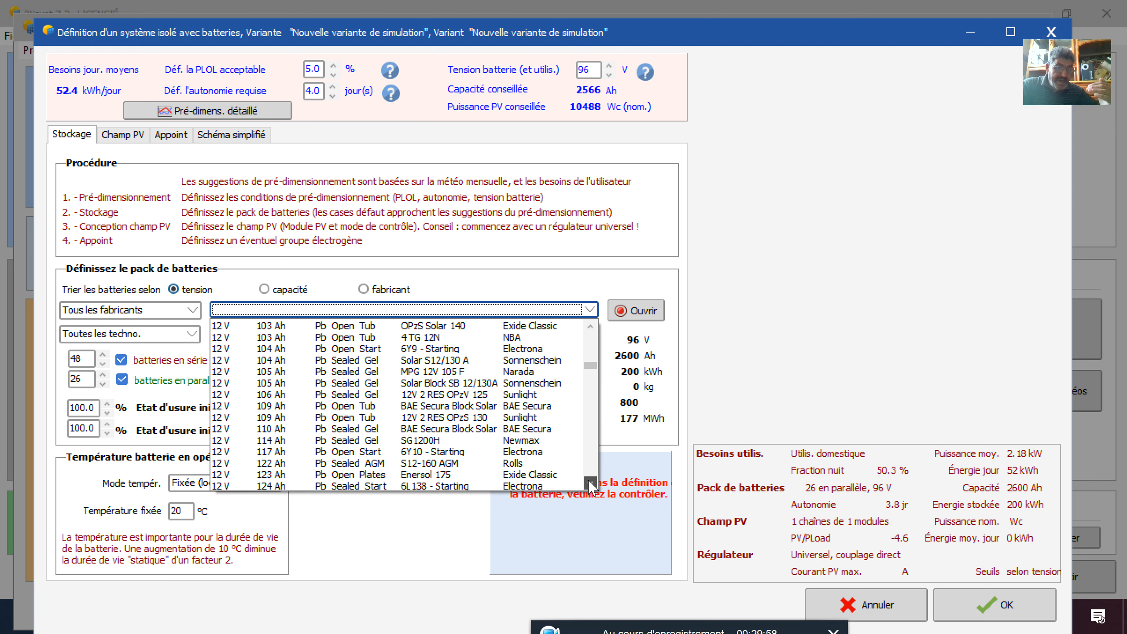
scroll(591, 485, down, 7)
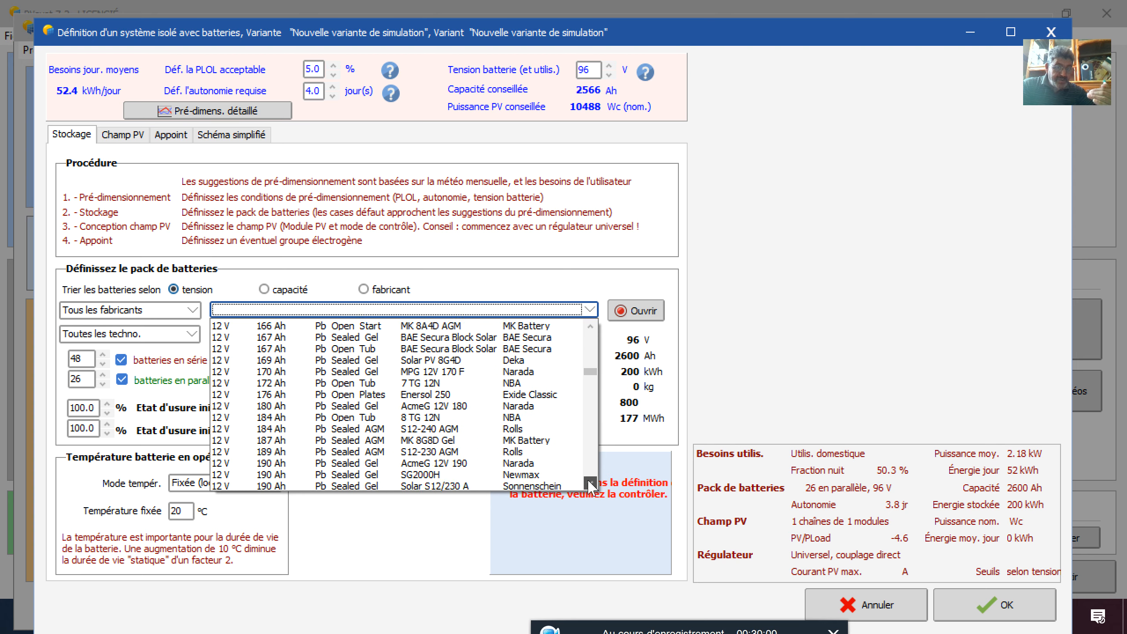
scroll(591, 485, down, 4)
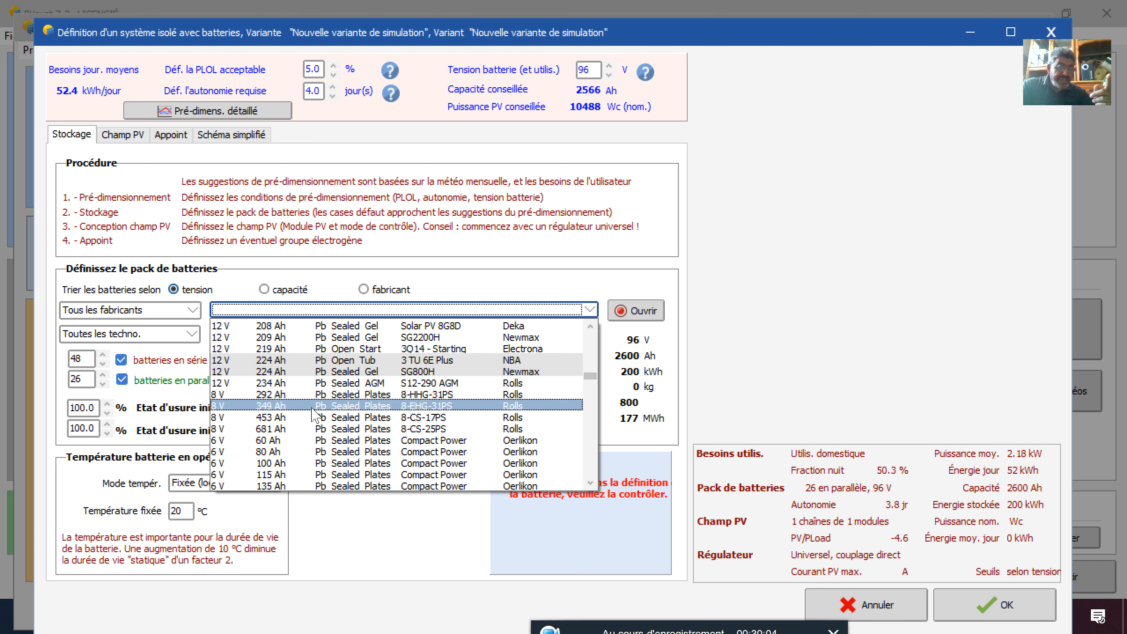
click(295, 382)
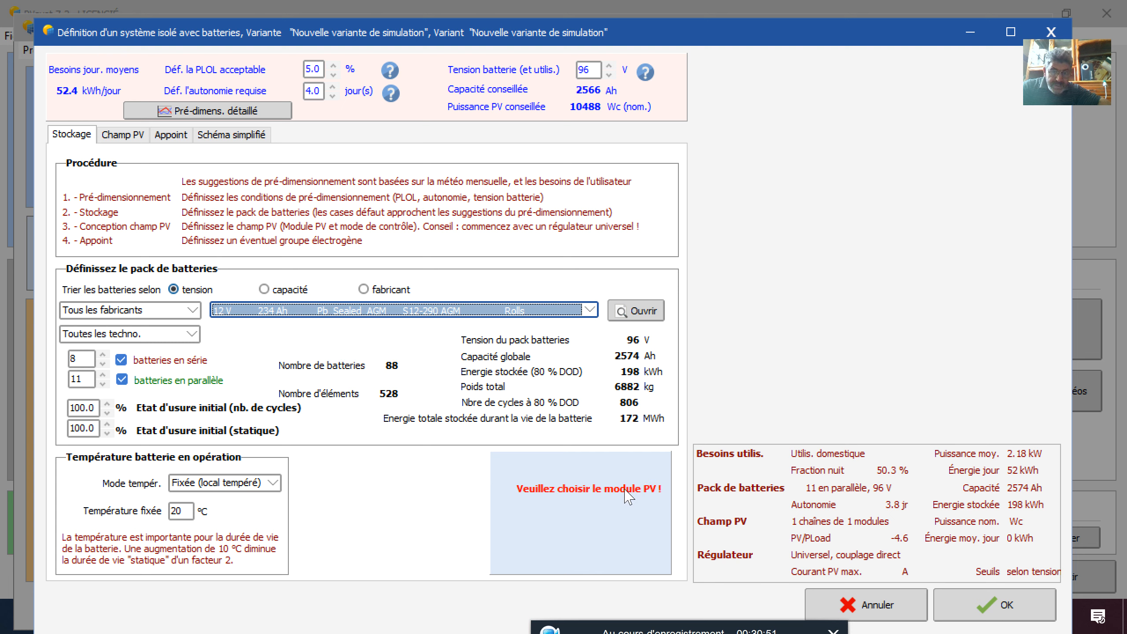
- Go to the PV array definition and widen the PV module selection to Tous les fabricants
click(112, 137)
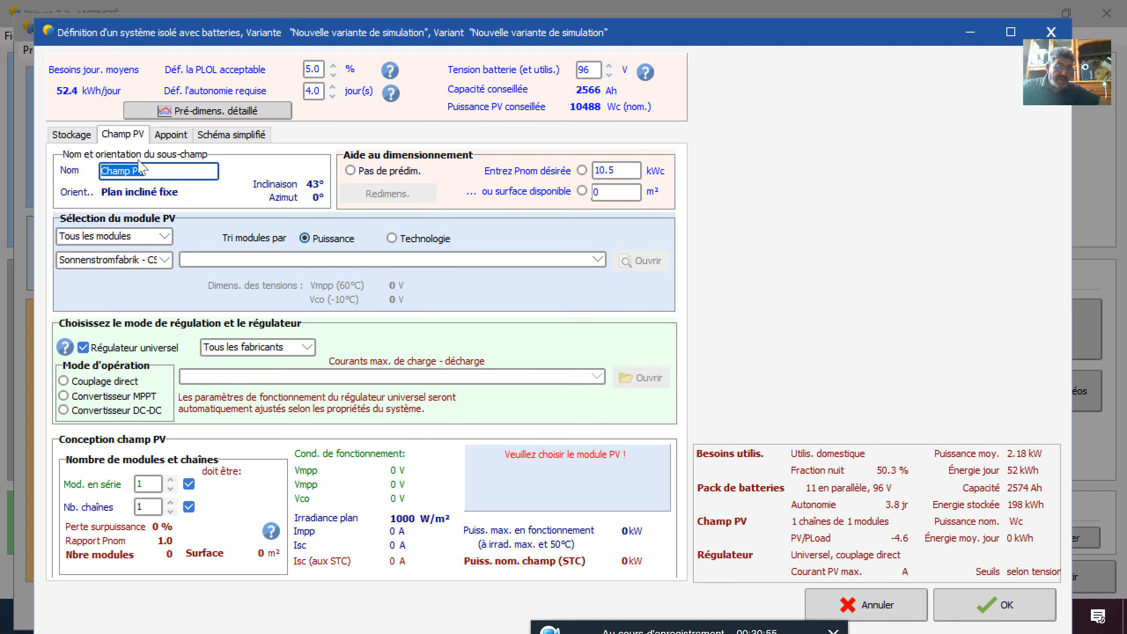
click(165, 260)
scroll(167, 284, up, 10)
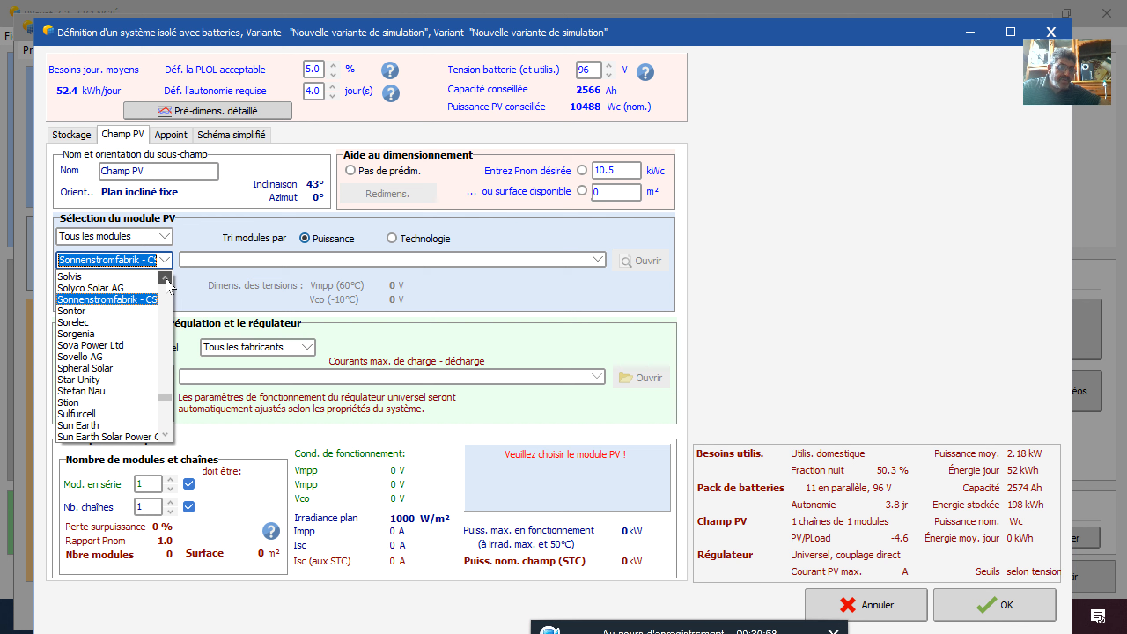
scroll(167, 284, up, 15)
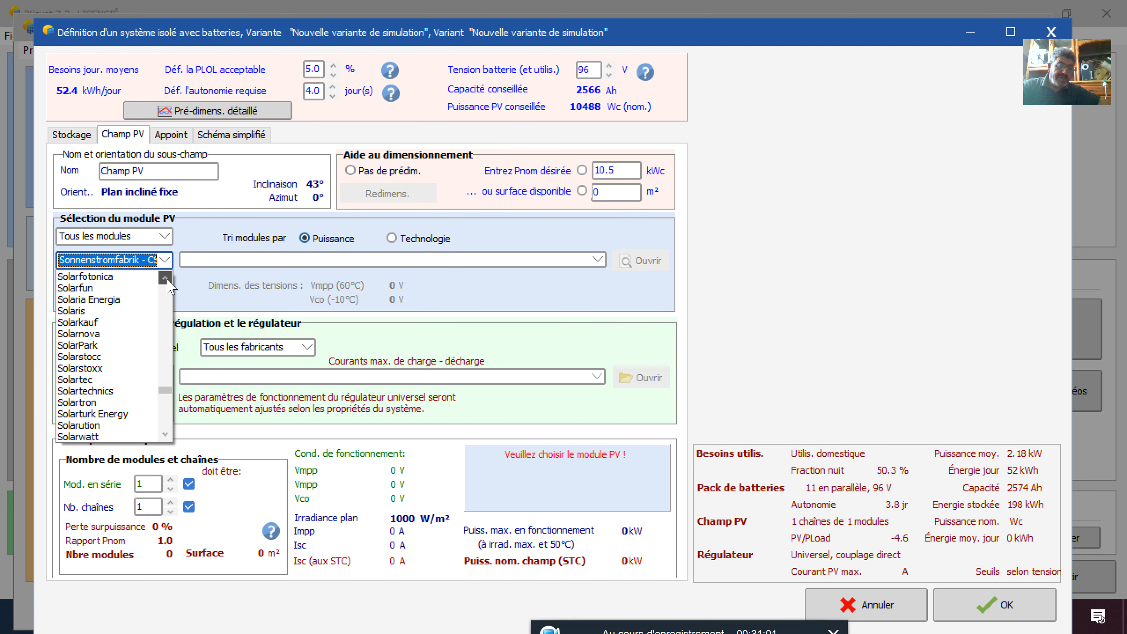
scroll(167, 284, up, 12)
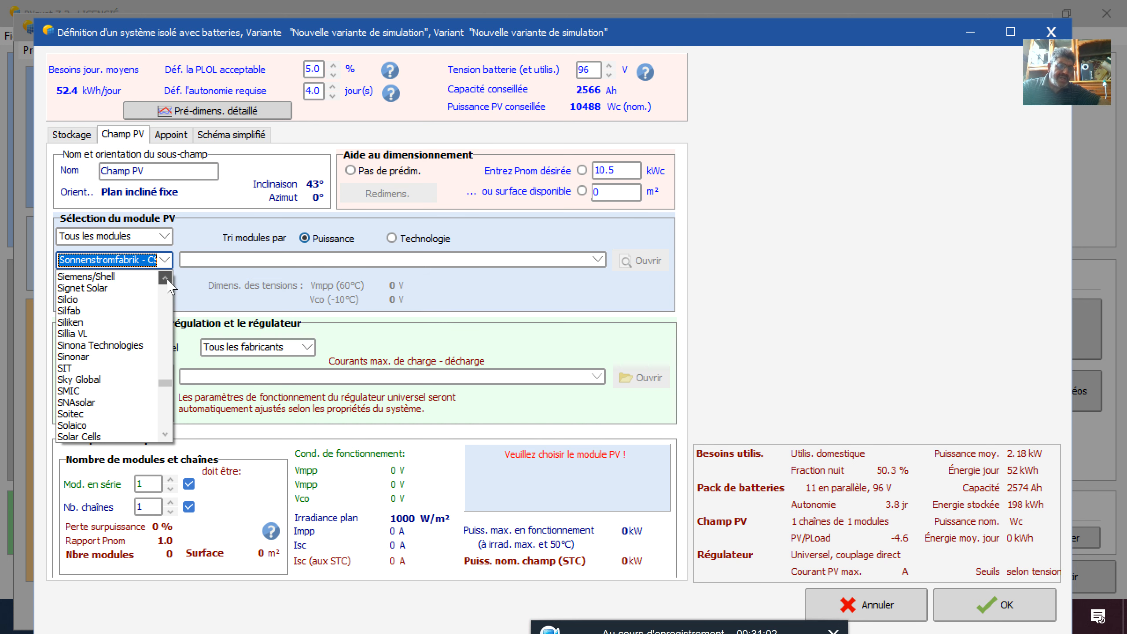
scroll(168, 284, up, 12)
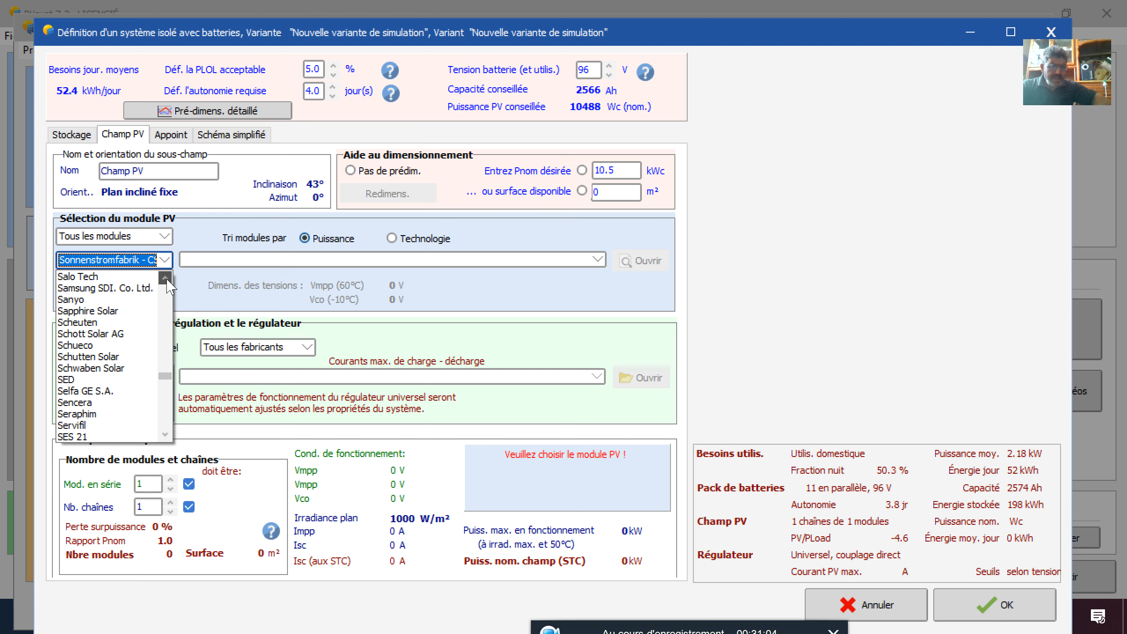
scroll(168, 284, up, 12)
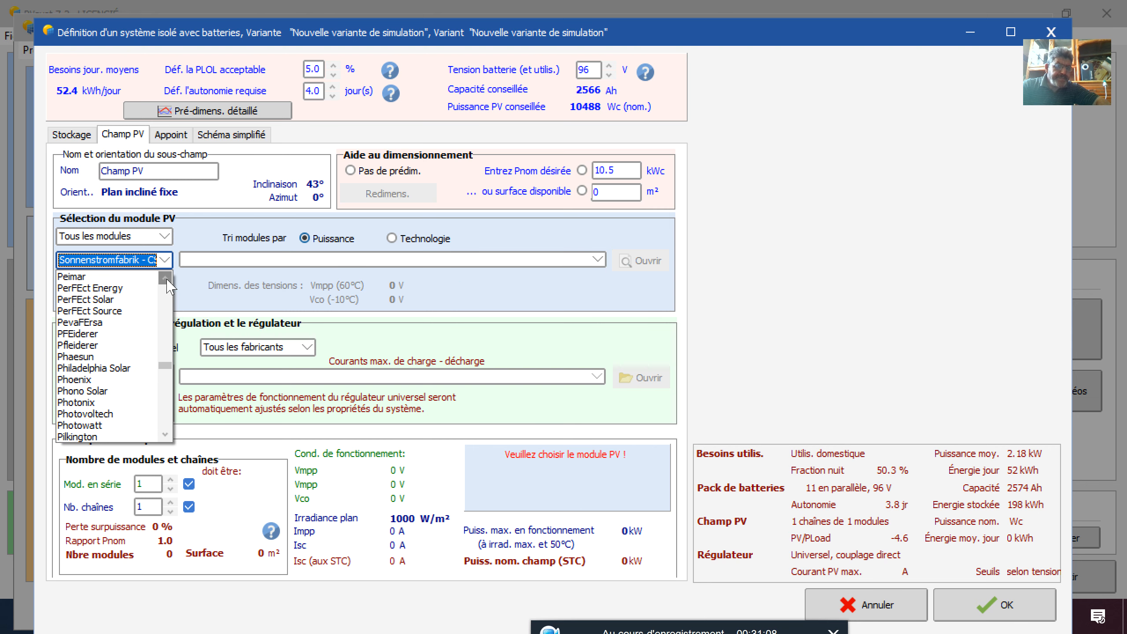
click(168, 355)
drag(168, 355, 168, 278)
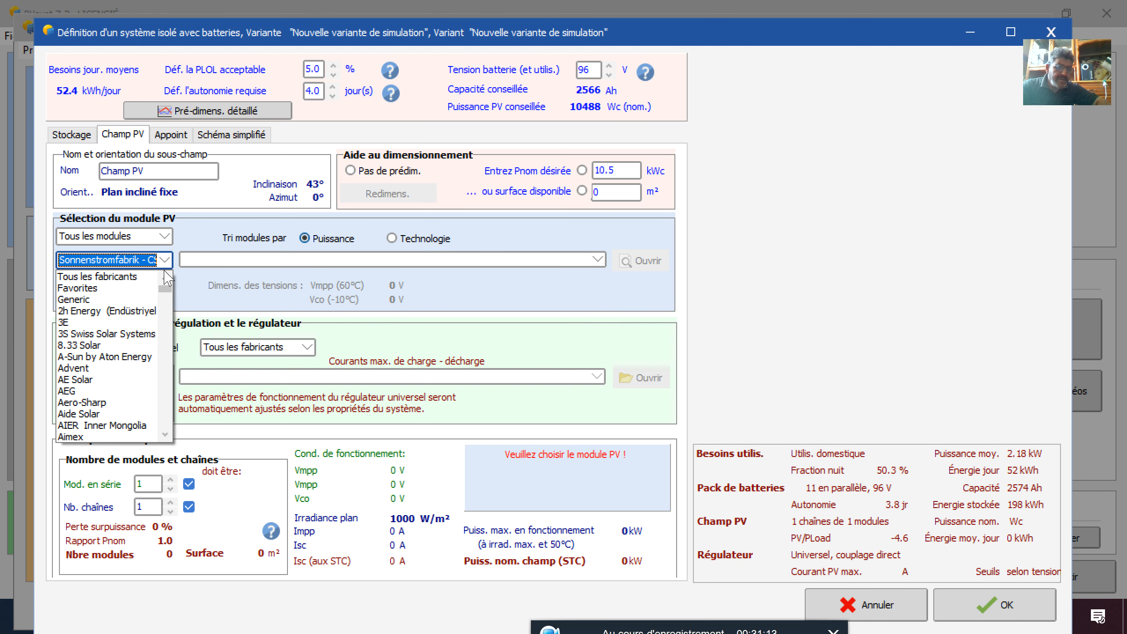
click(119, 277)
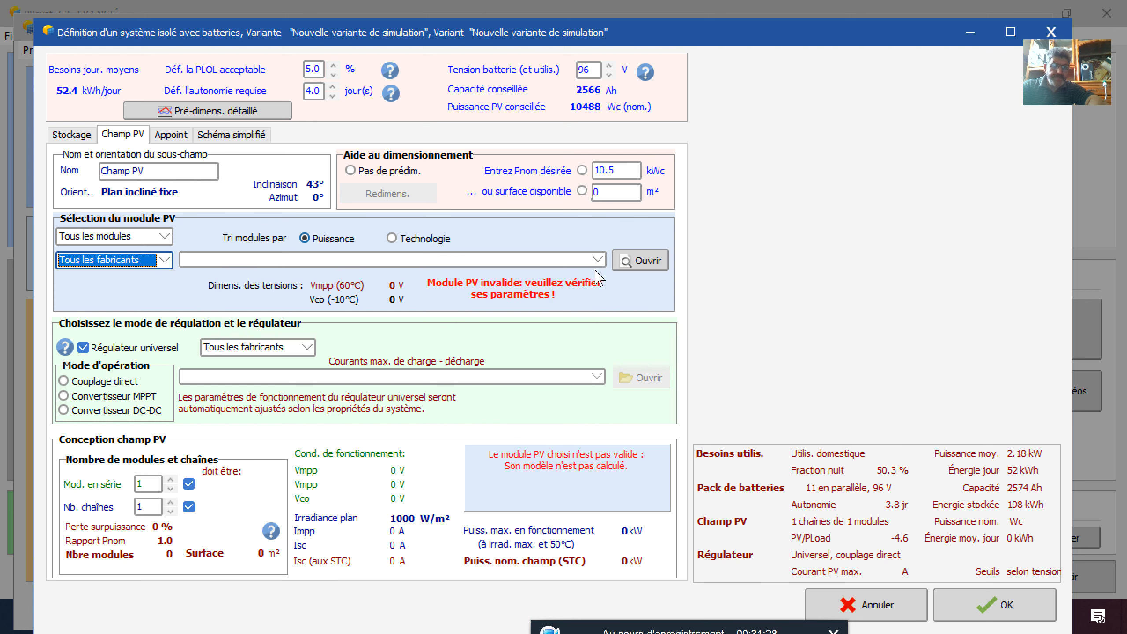
- Look through the PV module models of all manufacturers sorted by power, from the smallest to the largest
click(596, 264)
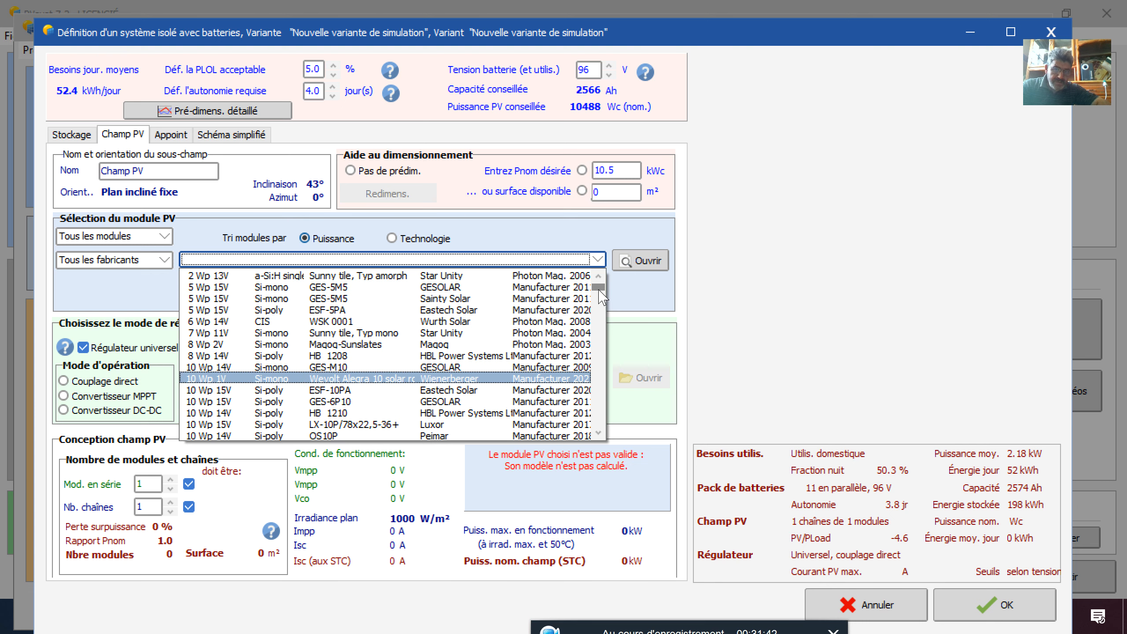
drag(601, 293, 602, 306)
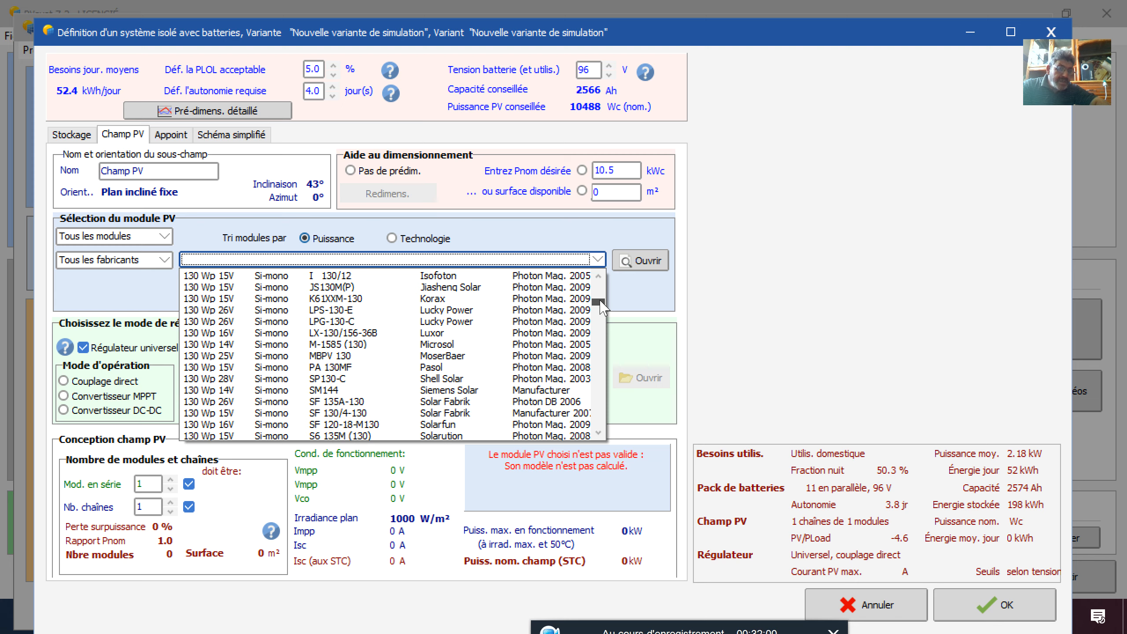
drag(600, 307, 610, 370)
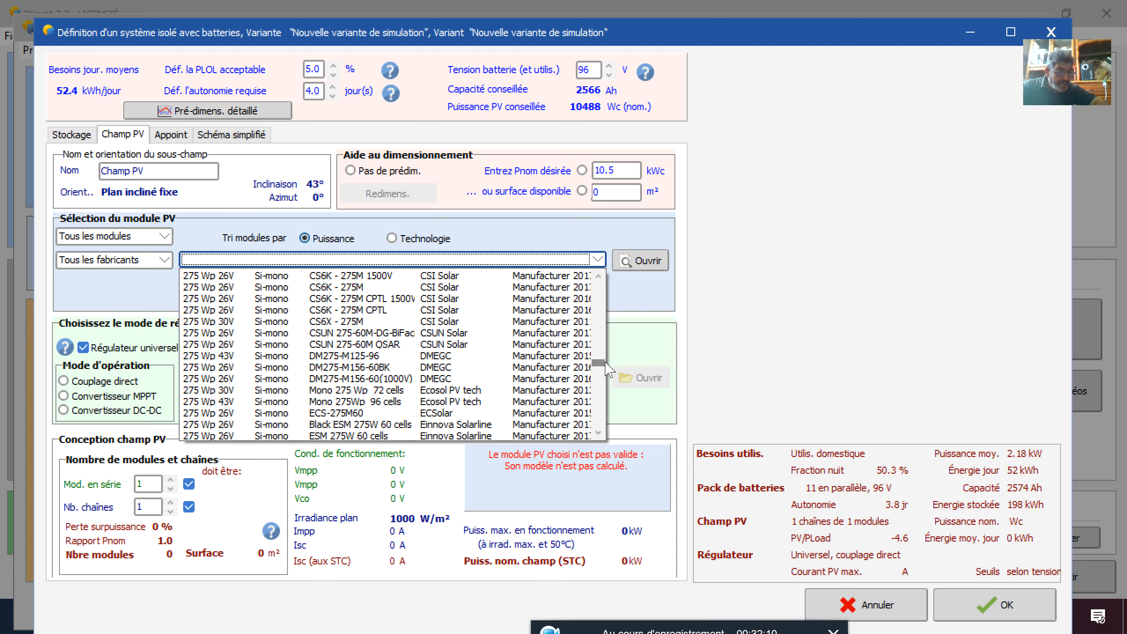
drag(607, 363, 604, 376)
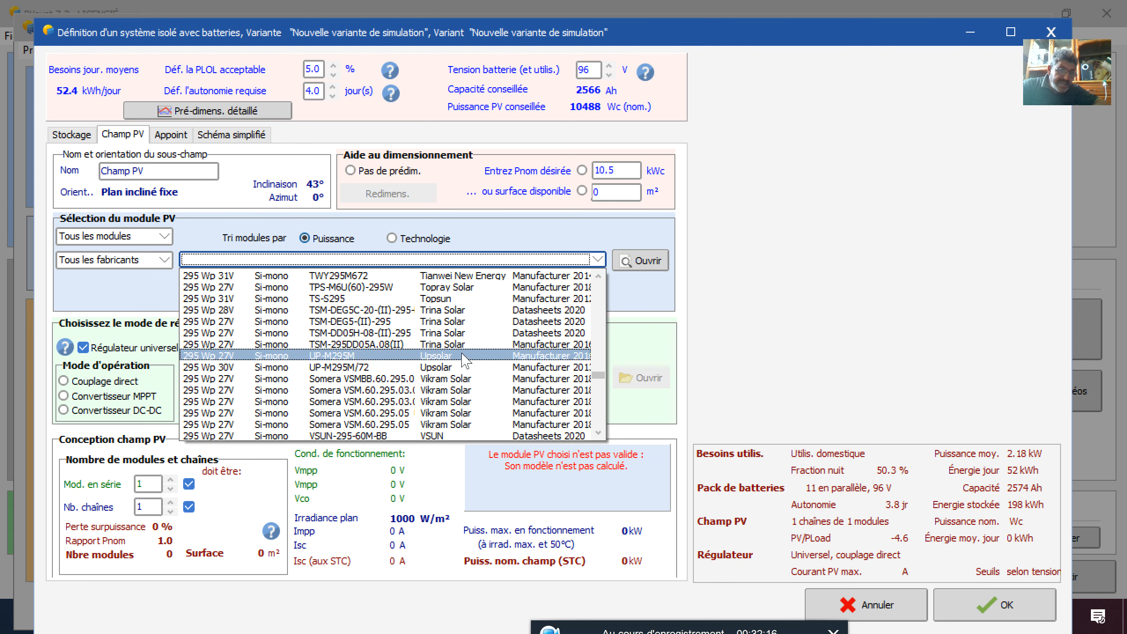
click(598, 432)
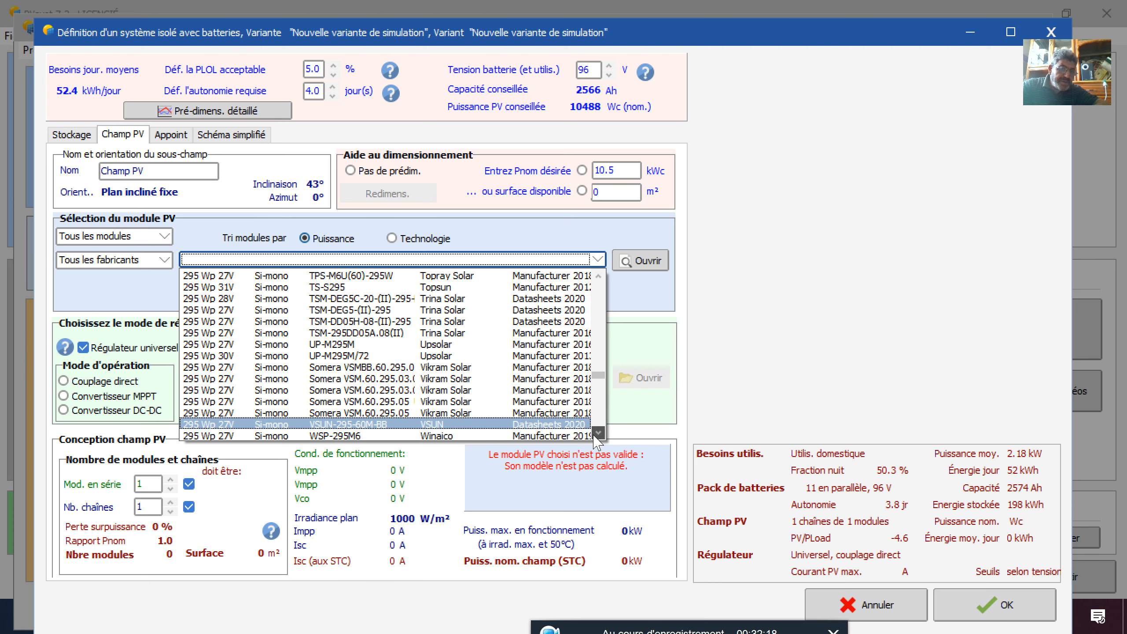
drag(598, 432, 598, 432)
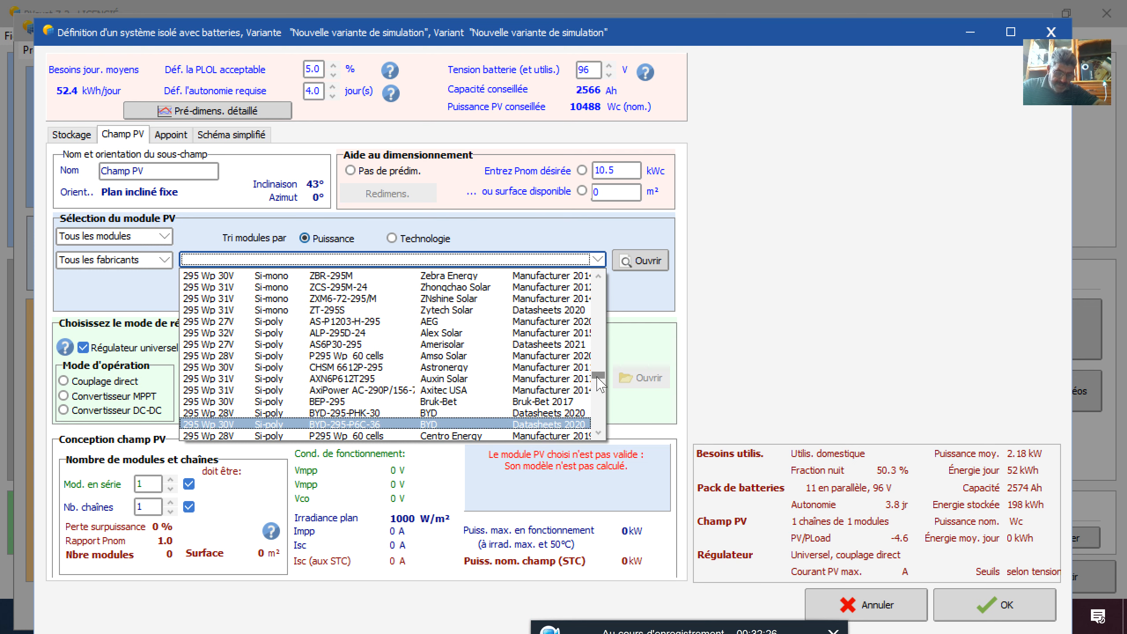
drag(598, 375, 605, 428)
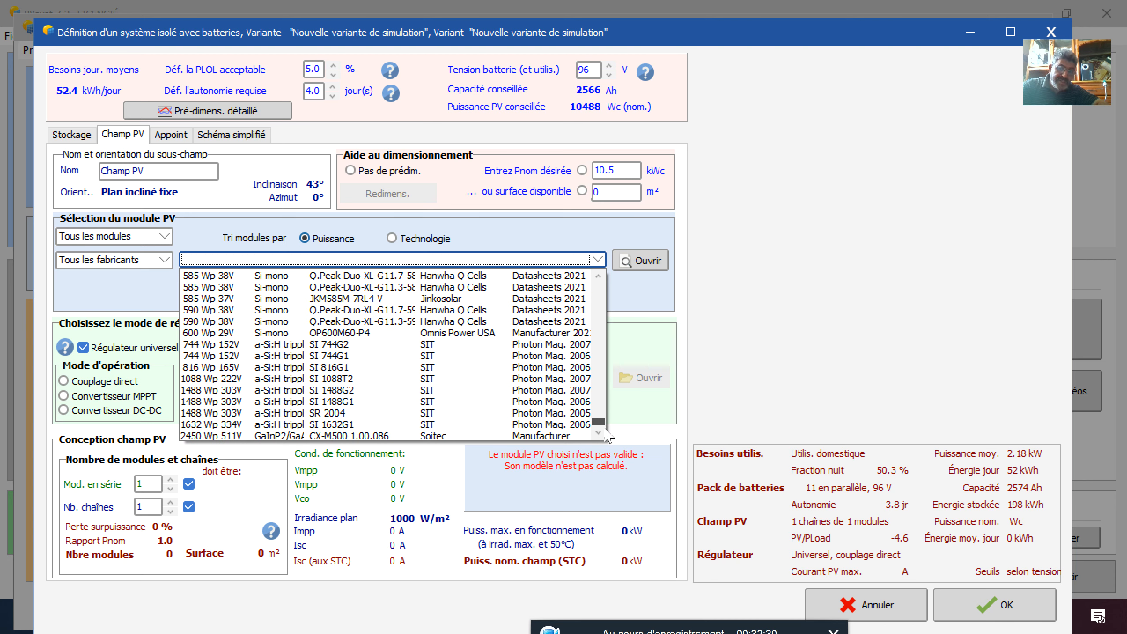
click(604, 428)
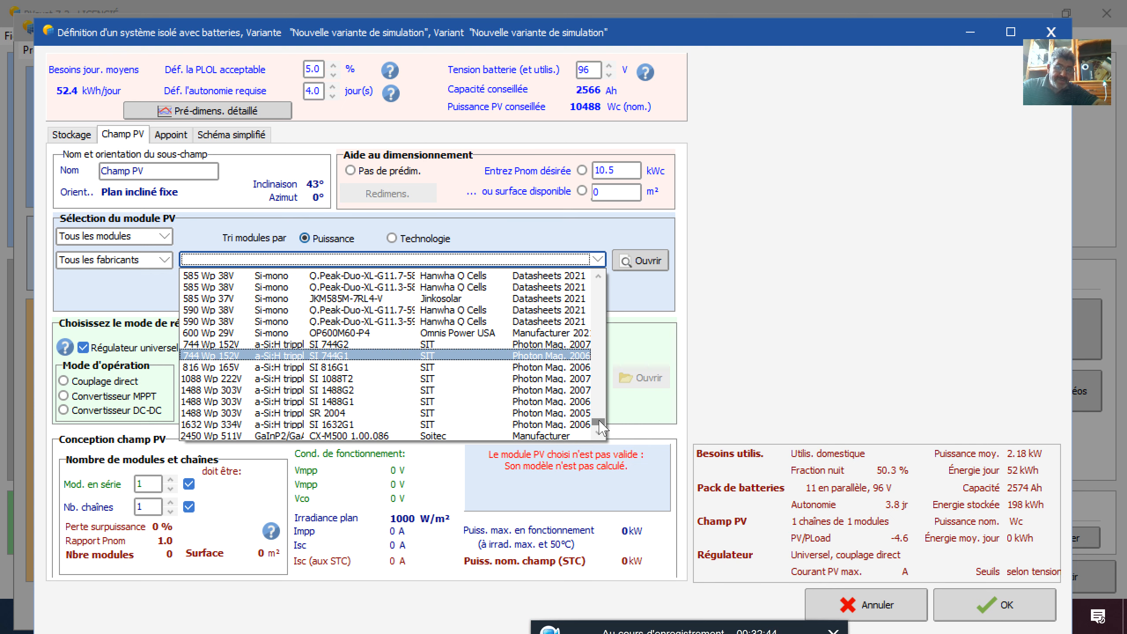
- Choose the 340 Wp, 32 V Si-poly Amerisolar AS6P-ET-EW-340 module for the PV array
drag(599, 424, 598, 400)
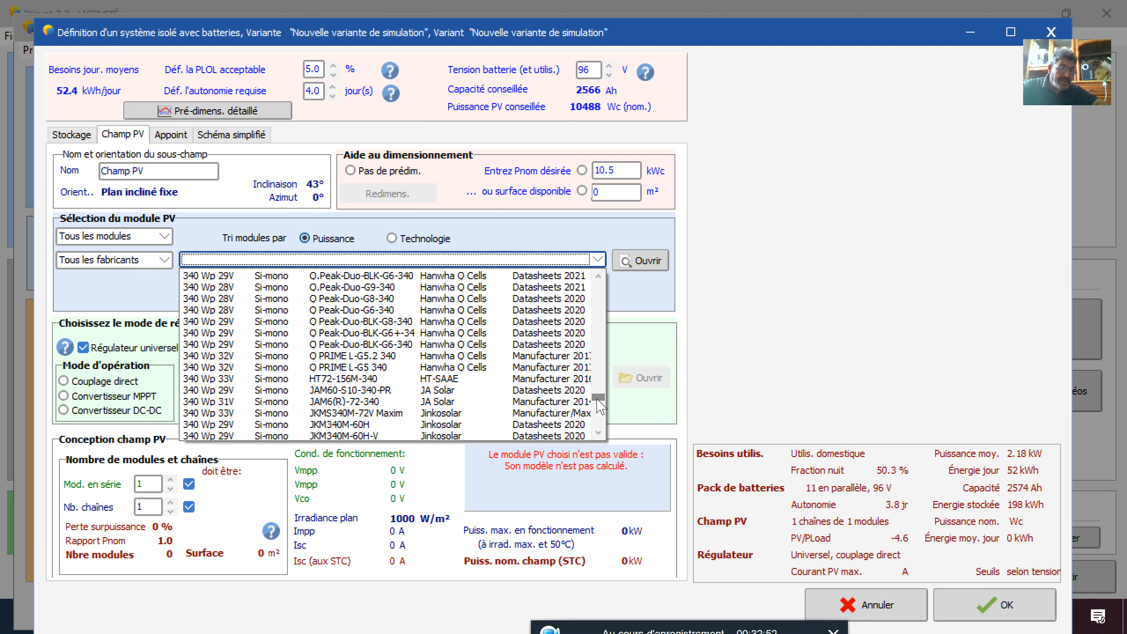
click(599, 436)
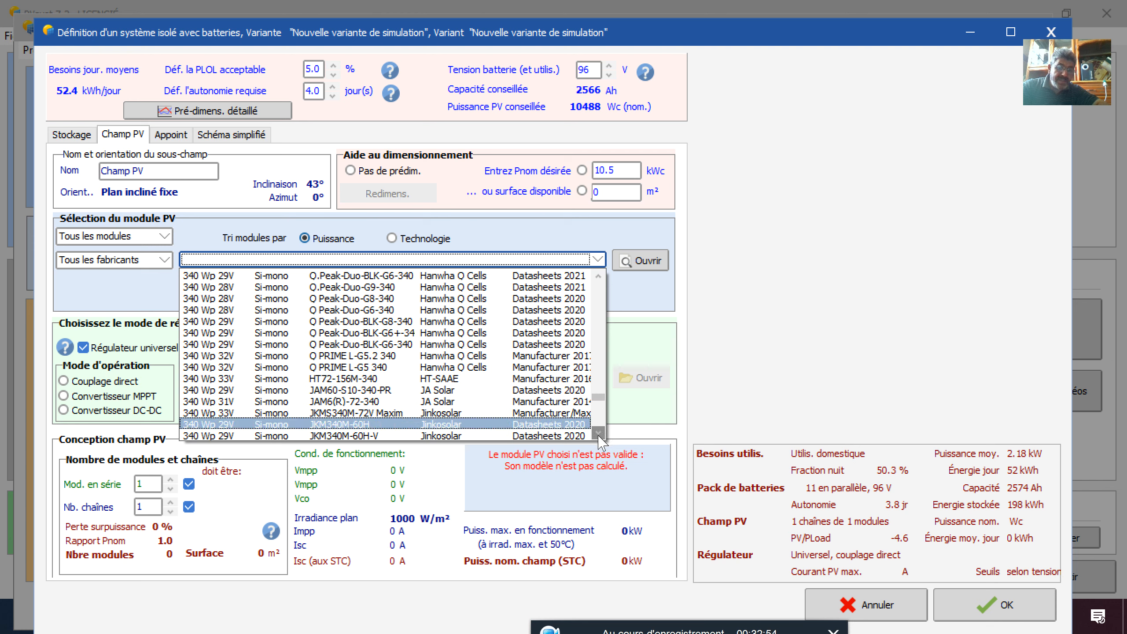
click(601, 431)
drag(601, 431, 601, 431)
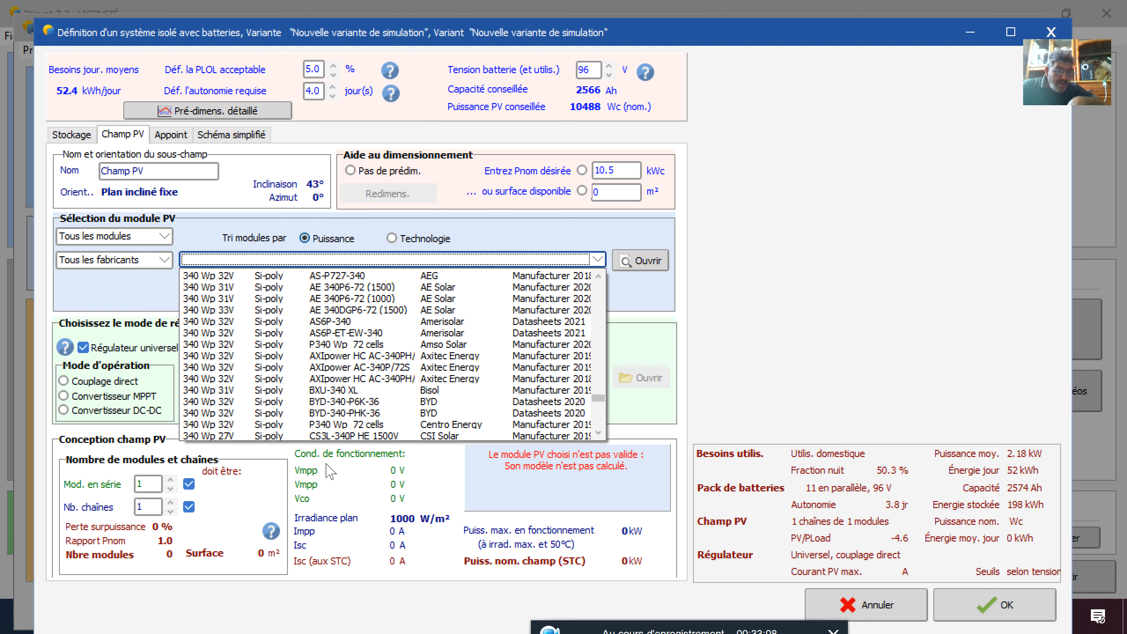
click(251, 333)
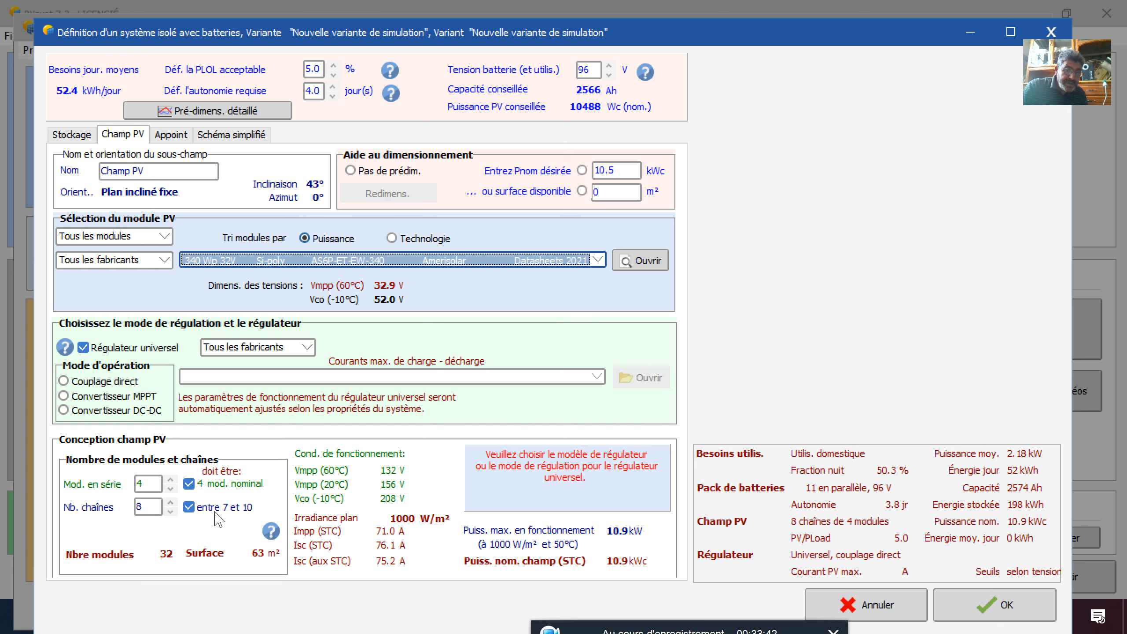
- Try 10 strings for the PV array, and restore the default number of strings
click(170, 502)
click(171, 502)
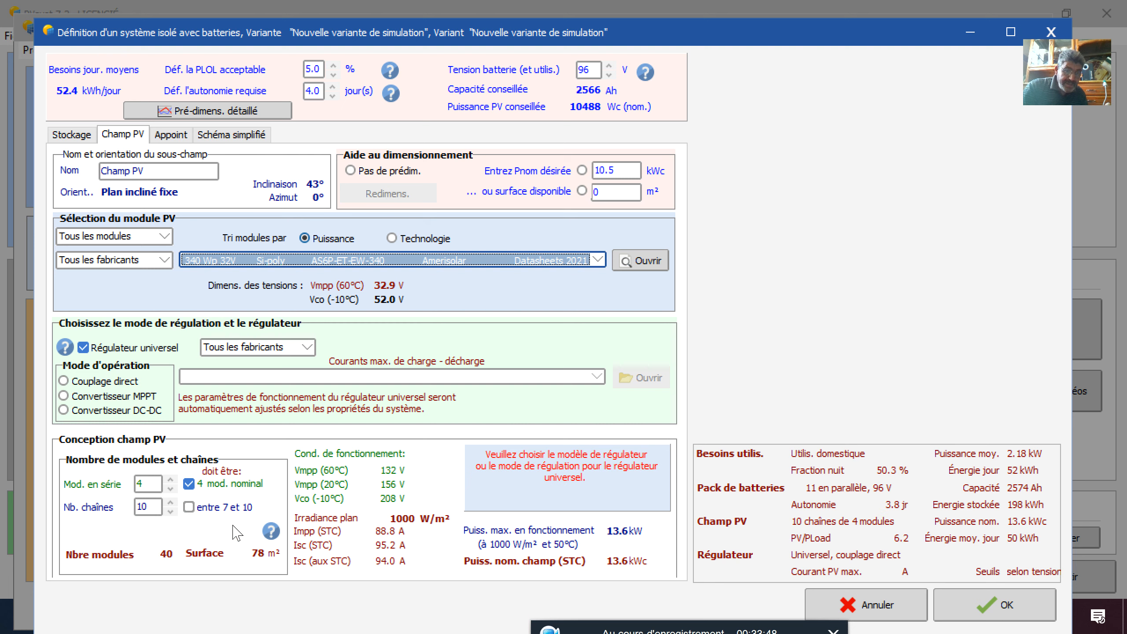
click(189, 508)
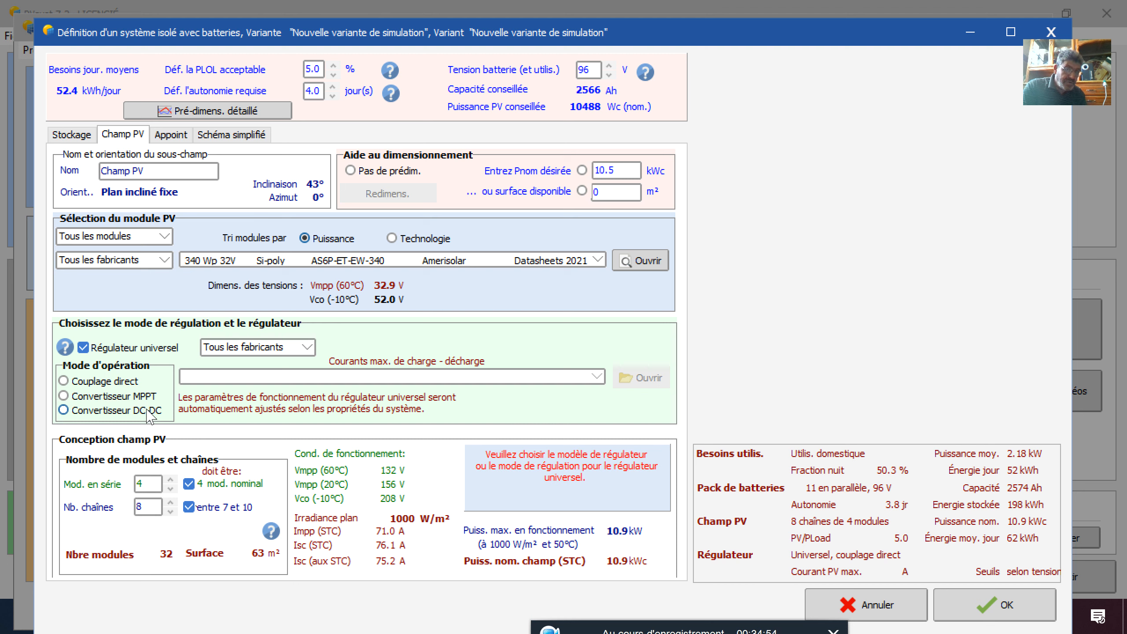
- Set the universal regulator's operating mode to Convertisseur MPPT and validate the system definition with the required autonomy at 4.0 days
click(64, 396)
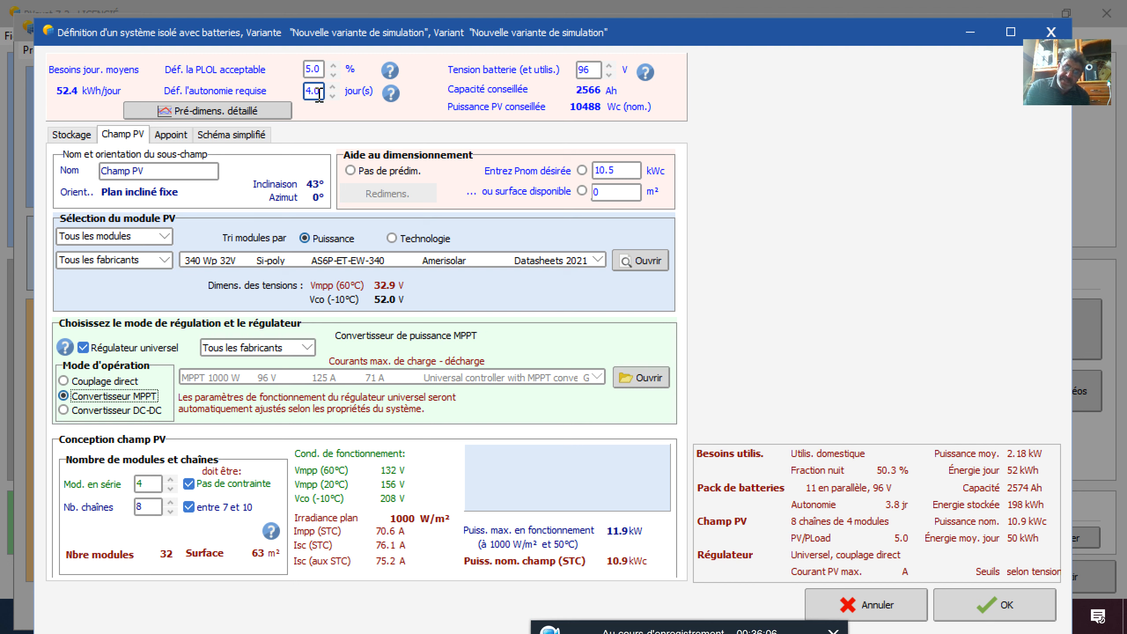
key(BackSpace)
text(6)
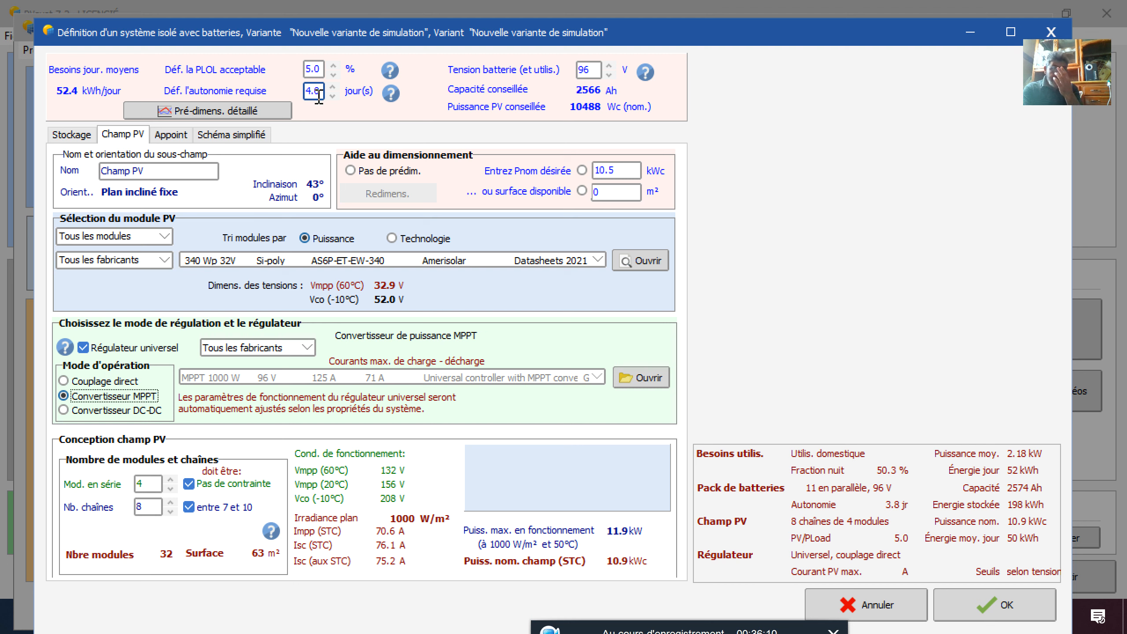
key(BackSpace)
text(0)
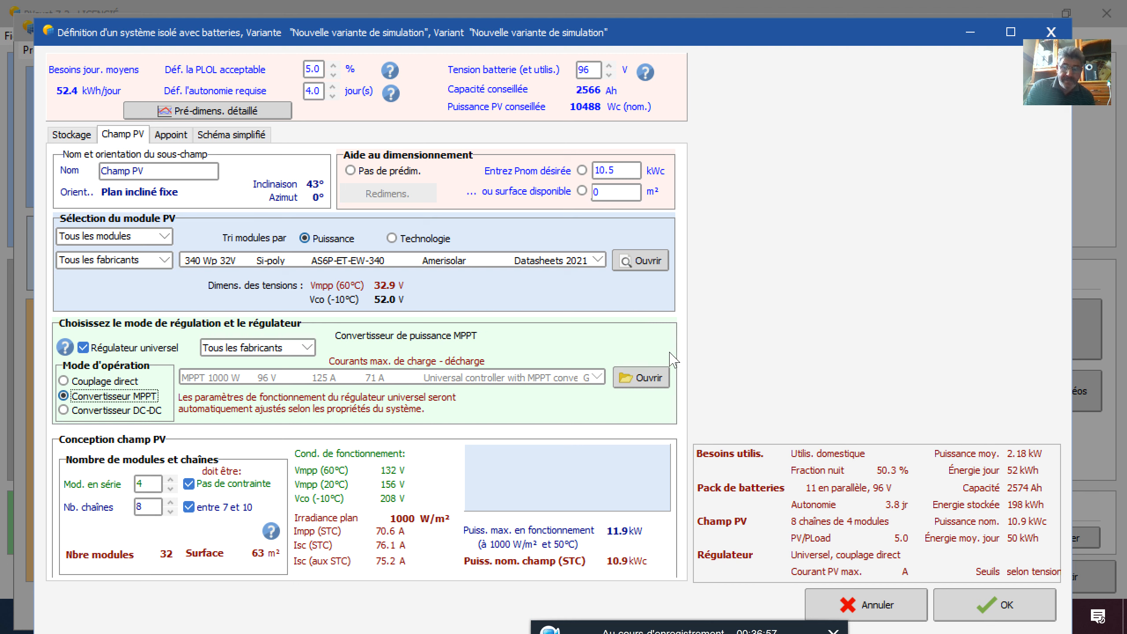
click(998, 612)
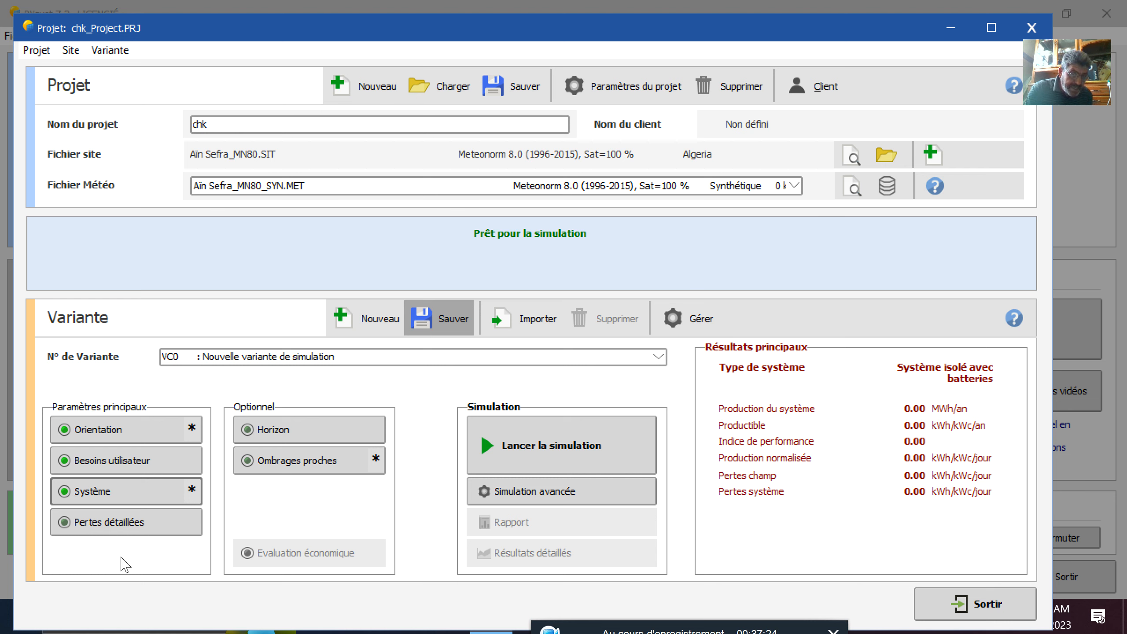
- Open the detailed losses and compare specifying the DC ohmic losses by global wiring resistance and by loss fraction at STC
click(111, 529)
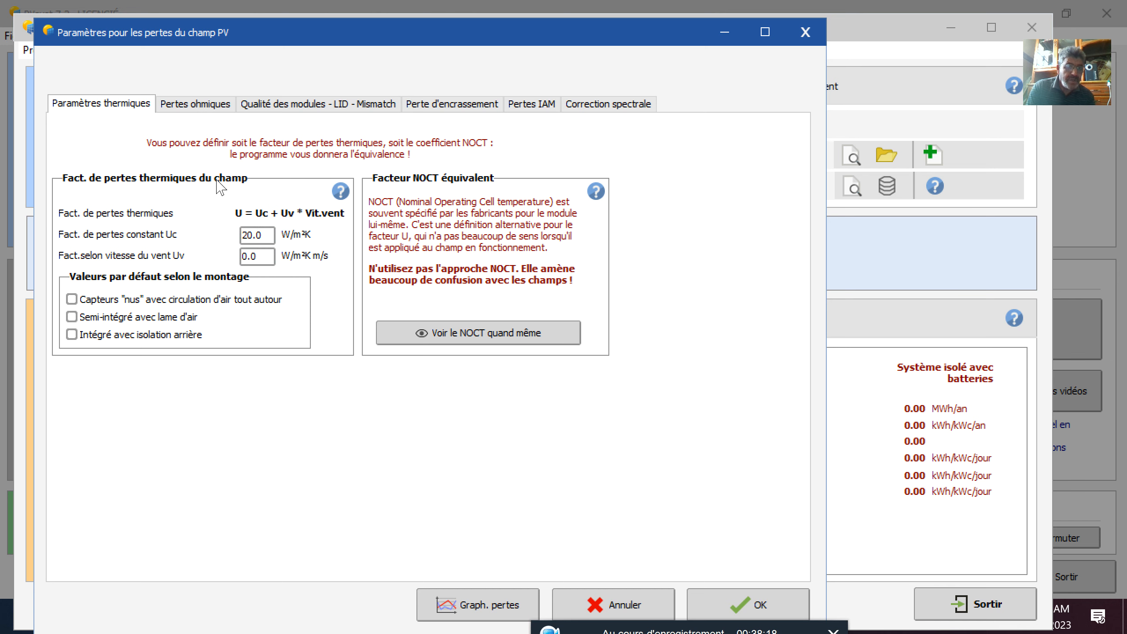
click(195, 107)
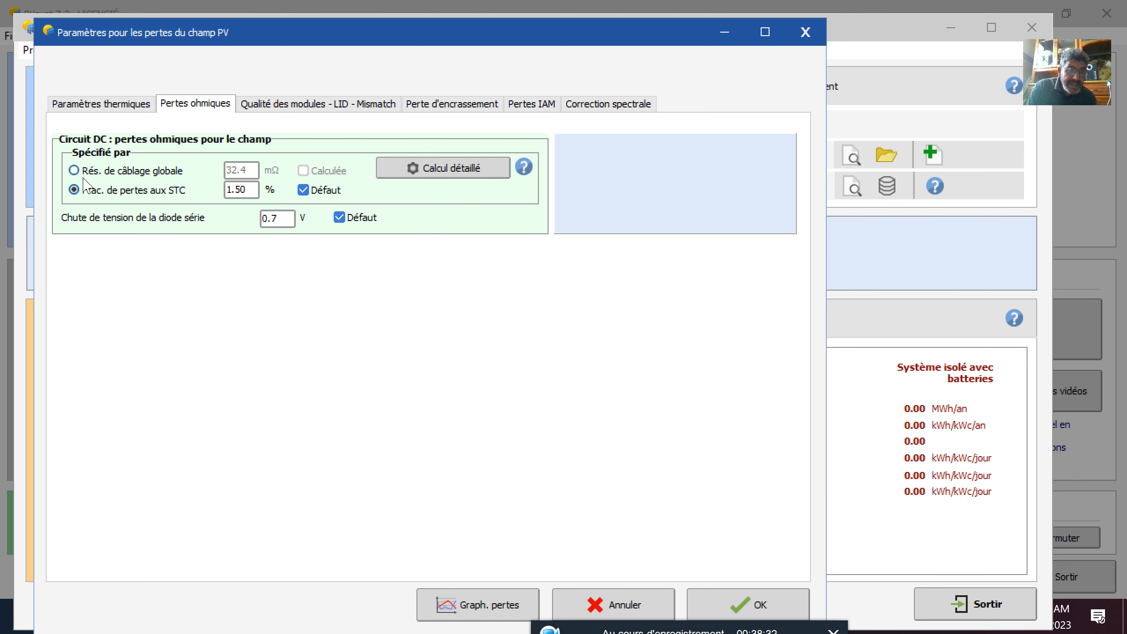
click(241, 191)
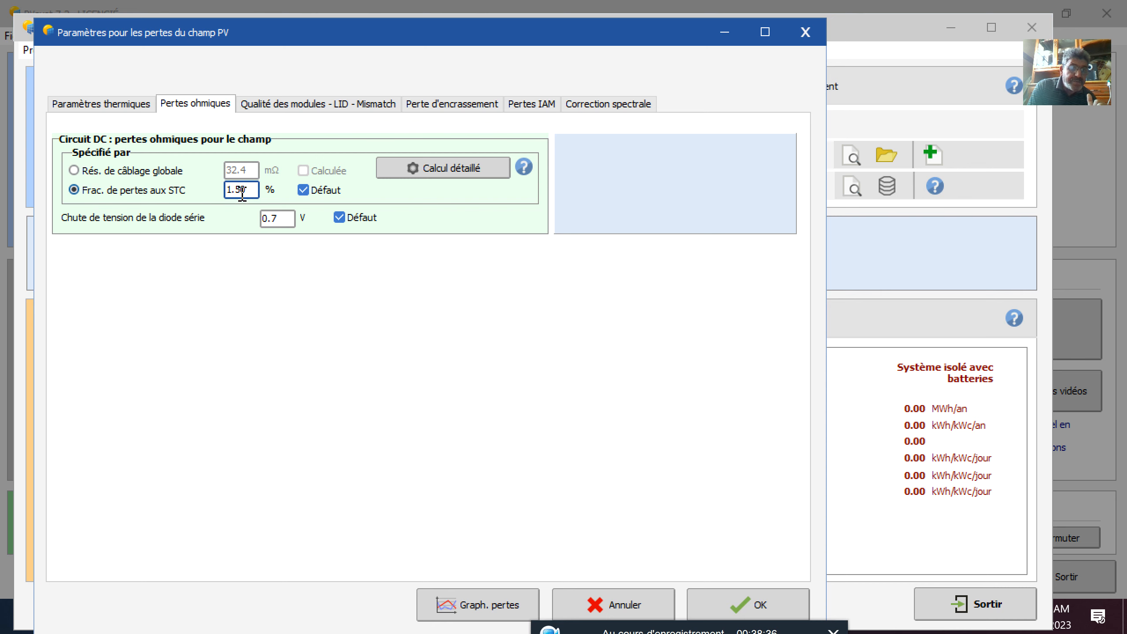
click(74, 171)
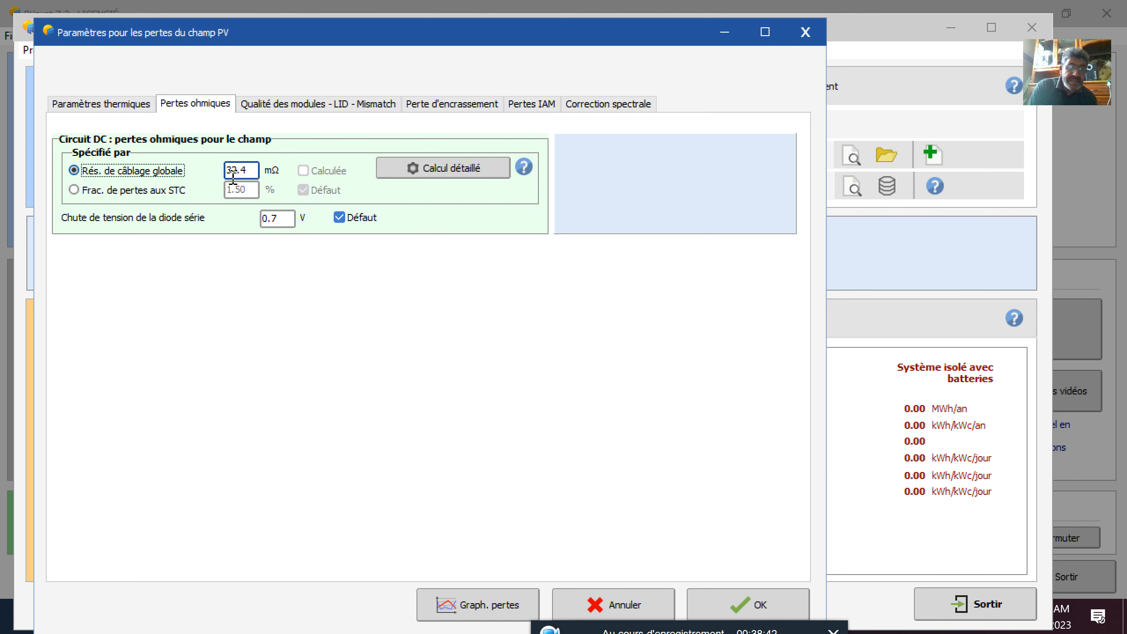
click(74, 190)
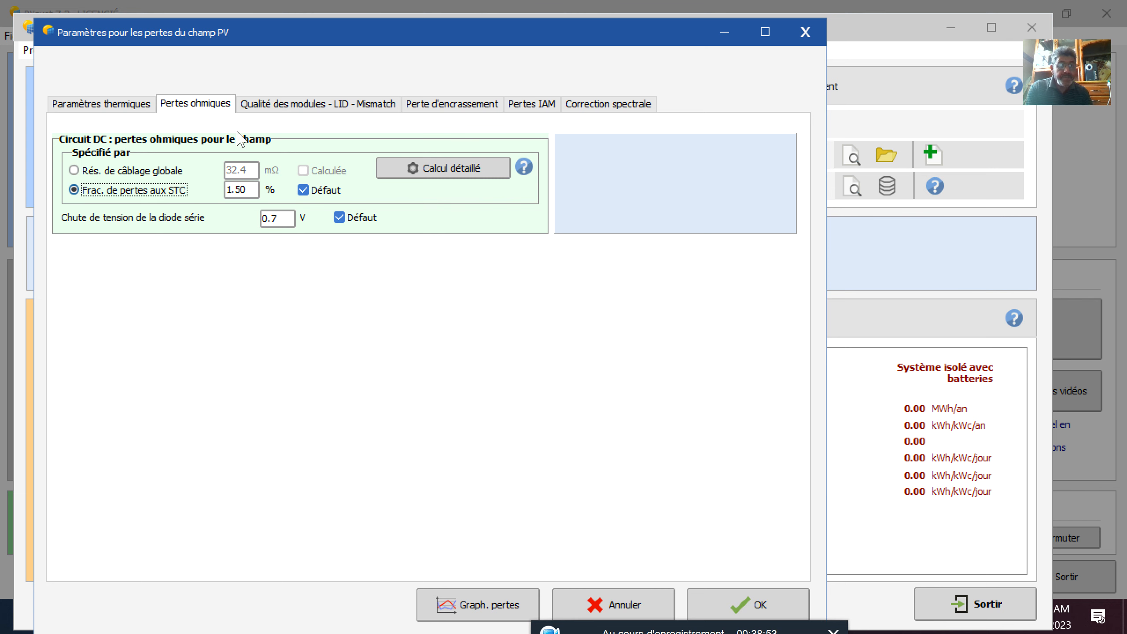
- Open the detailed wiring resistance calculation and look through the cable sections available for the module string connections
click(432, 177)
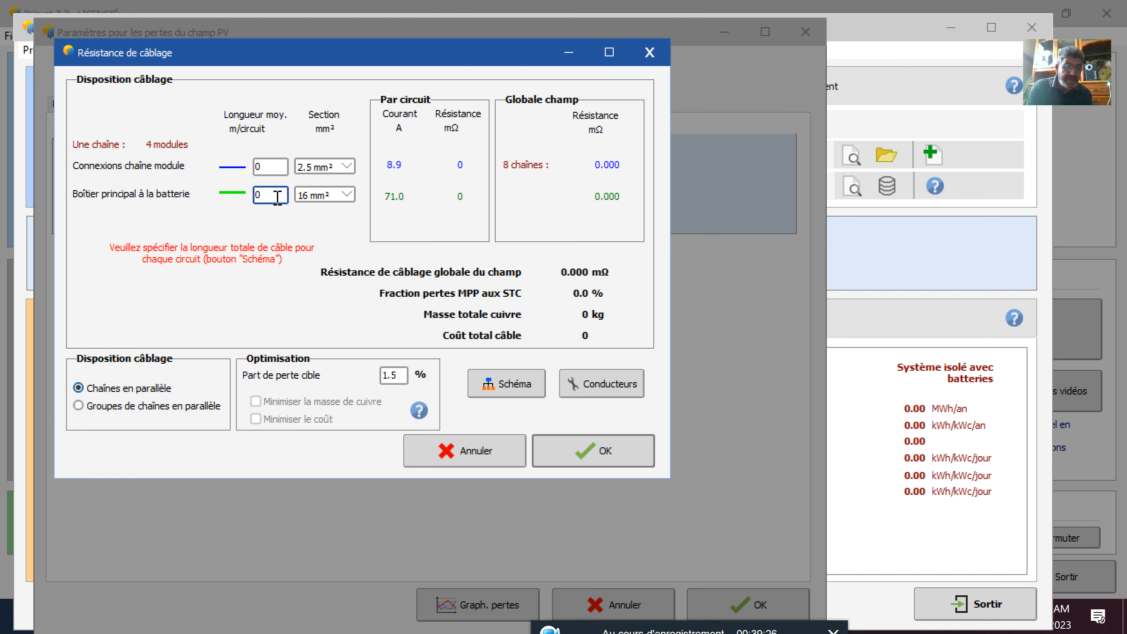
click(348, 168)
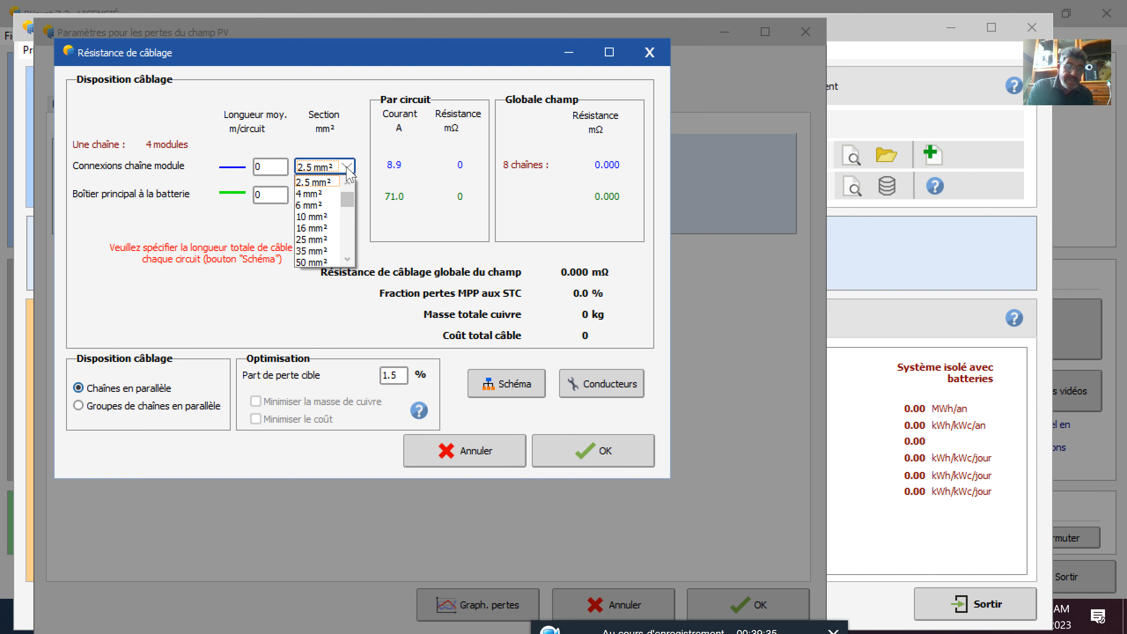
click(348, 259)
drag(349, 262, 351, 263)
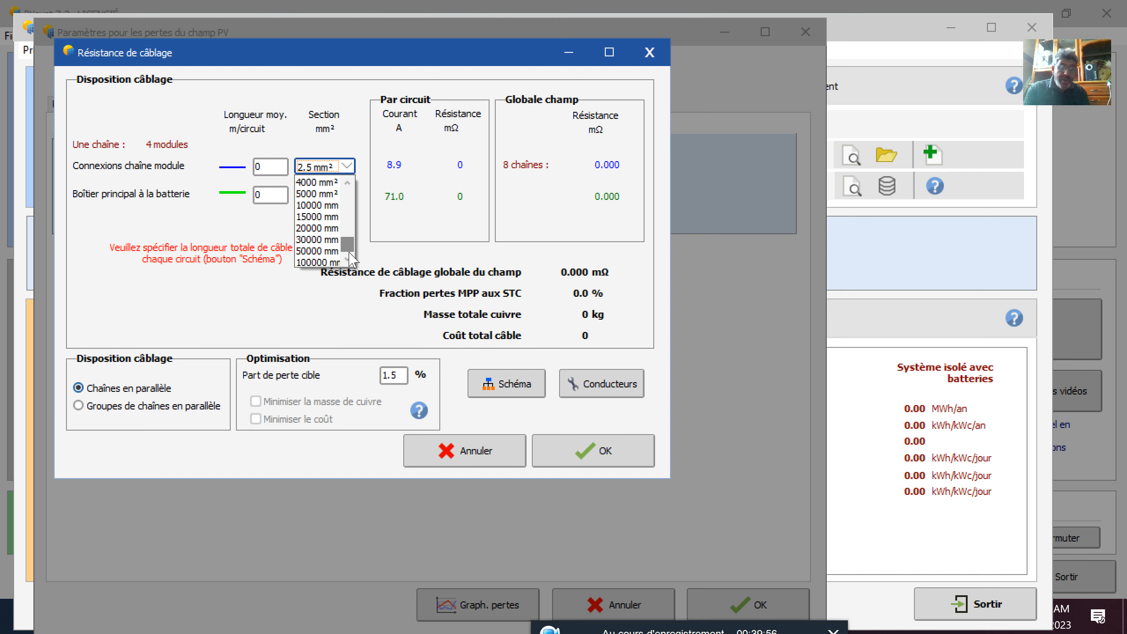
click(346, 182)
click(347, 182)
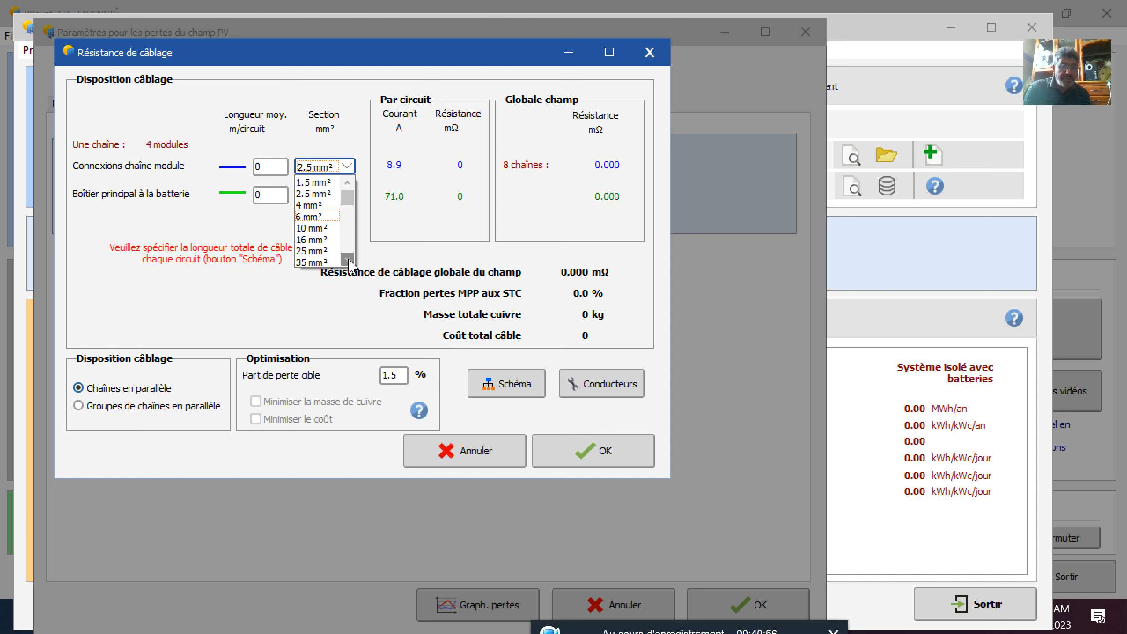
click(347, 259)
click(348, 259)
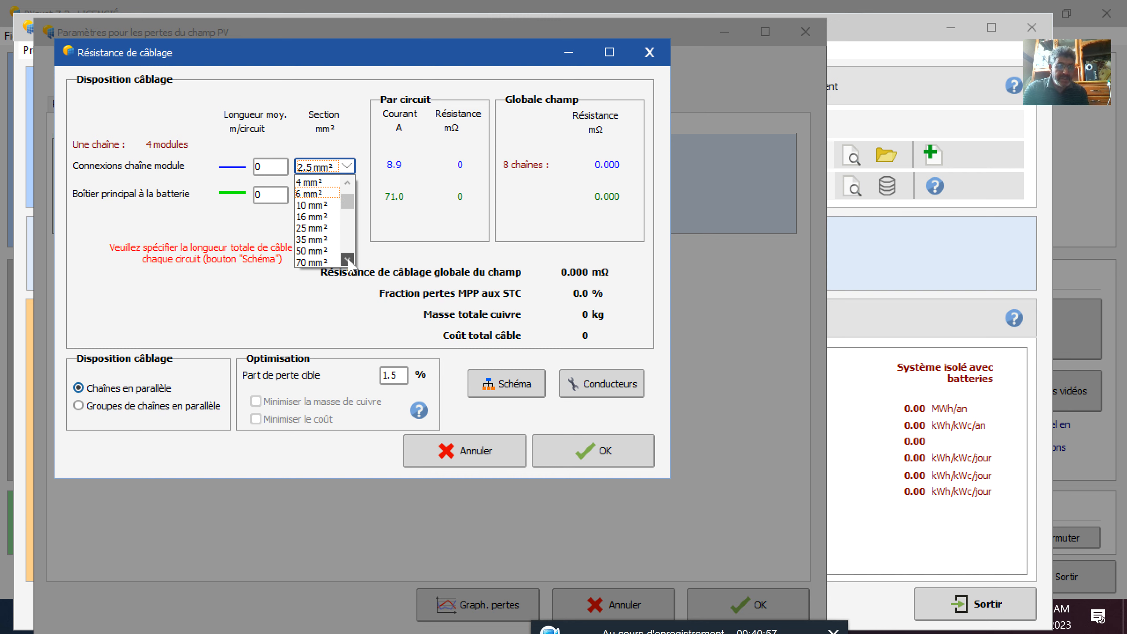
click(264, 225)
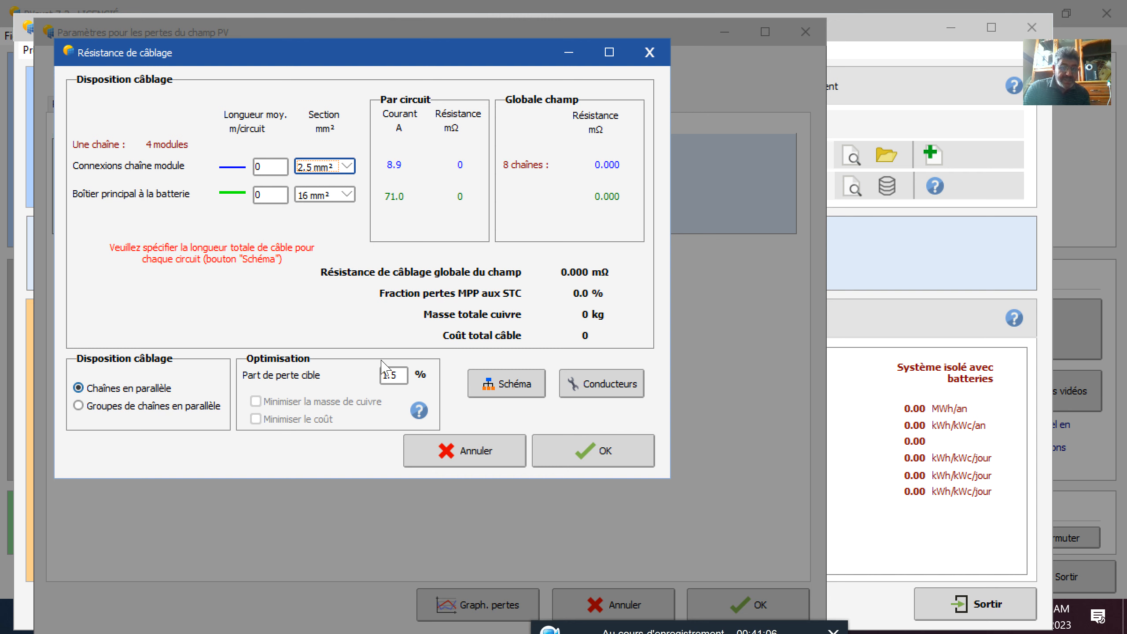
- Display the wiring diagram, set the wiring layout to Groupes de chaînes en parallèle and validate it
click(504, 384)
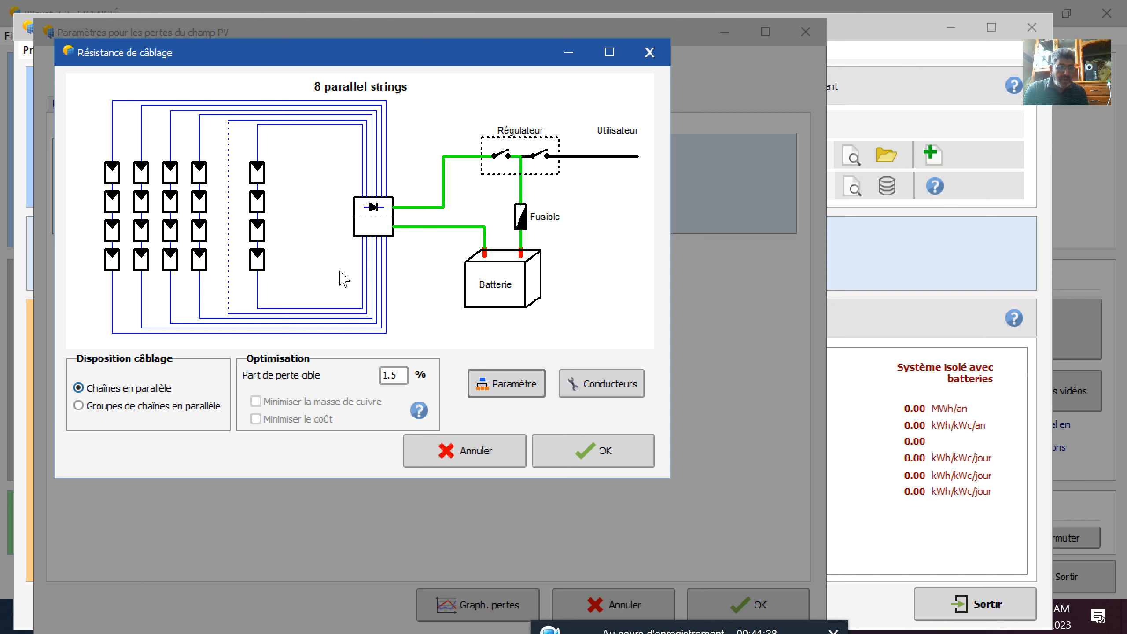
click(78, 405)
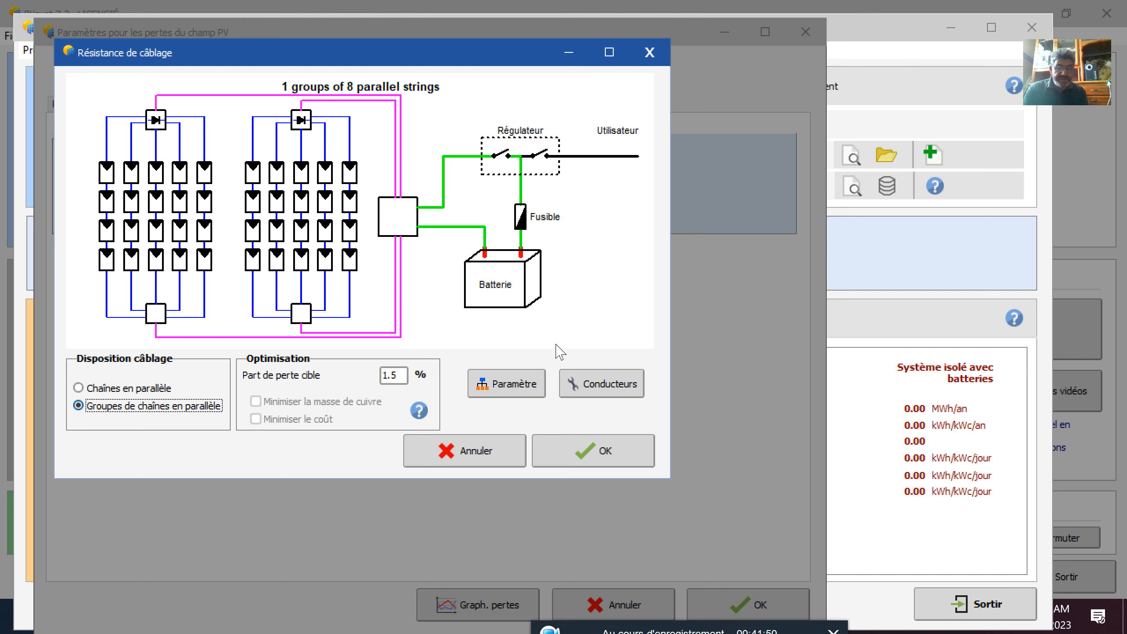
click(572, 450)
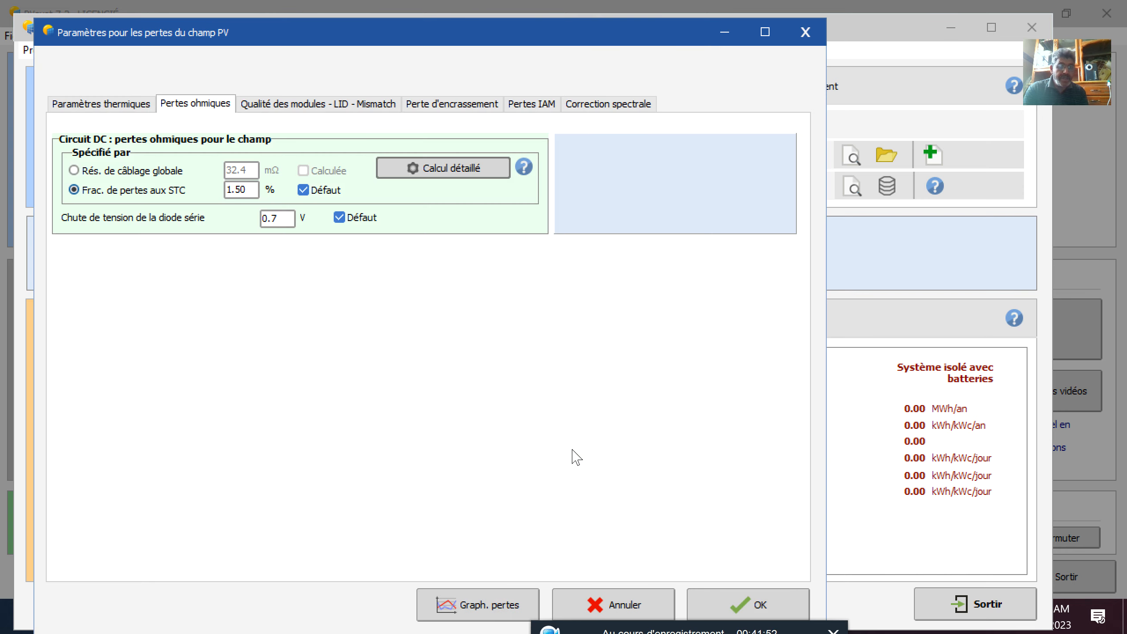
- Review the array's module quality, LID and mismatch losses, the annual soiling loss and the IAM losses
click(301, 105)
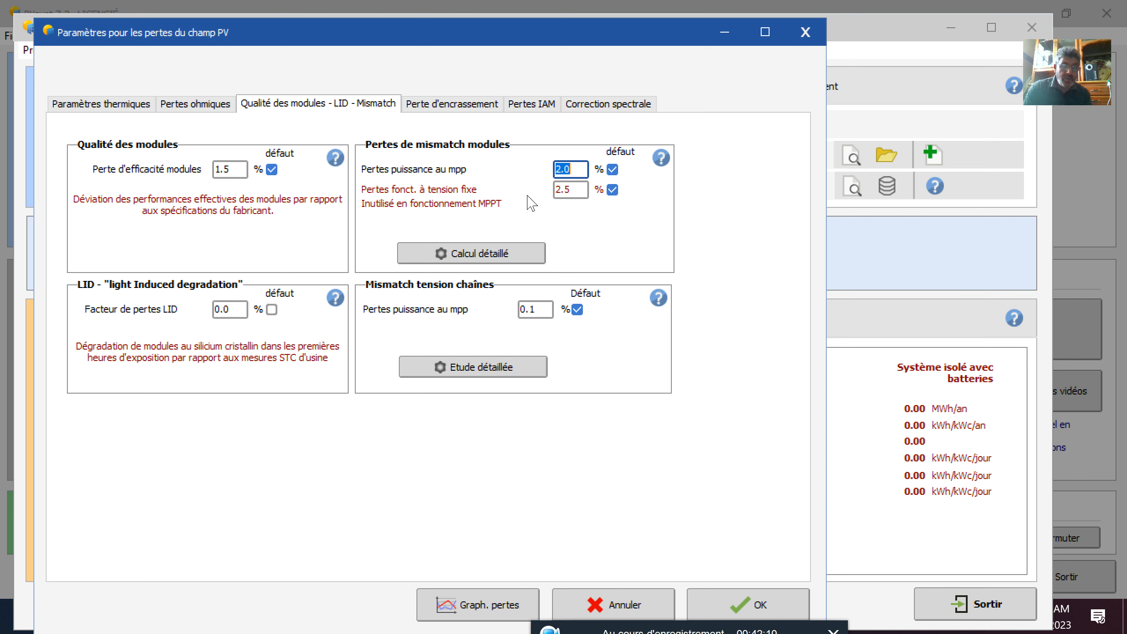
click(466, 113)
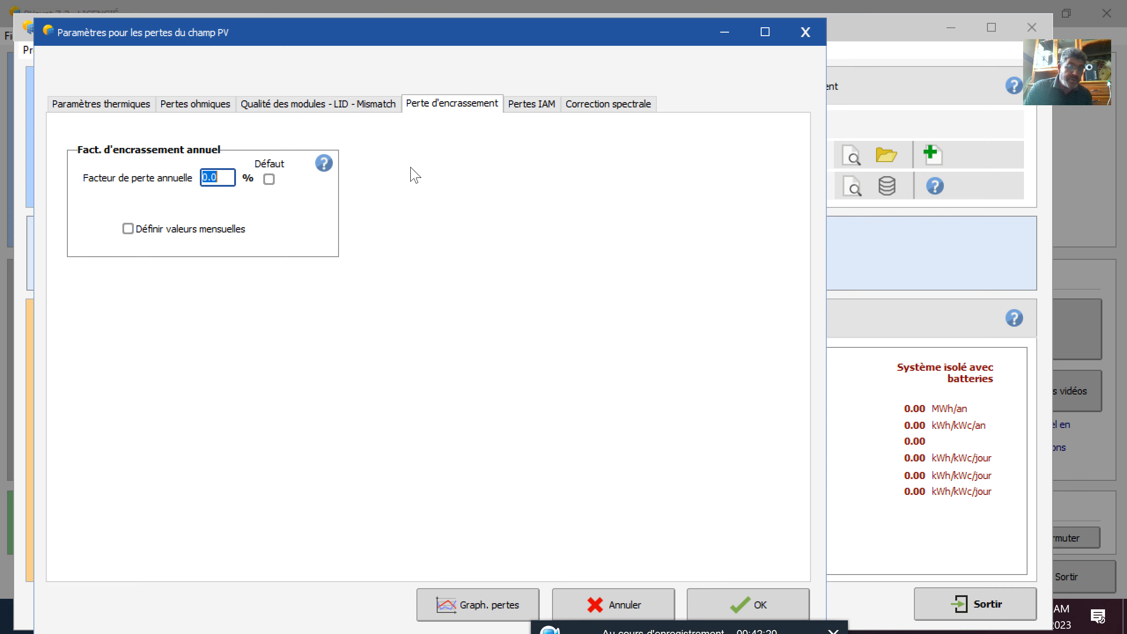
click(533, 106)
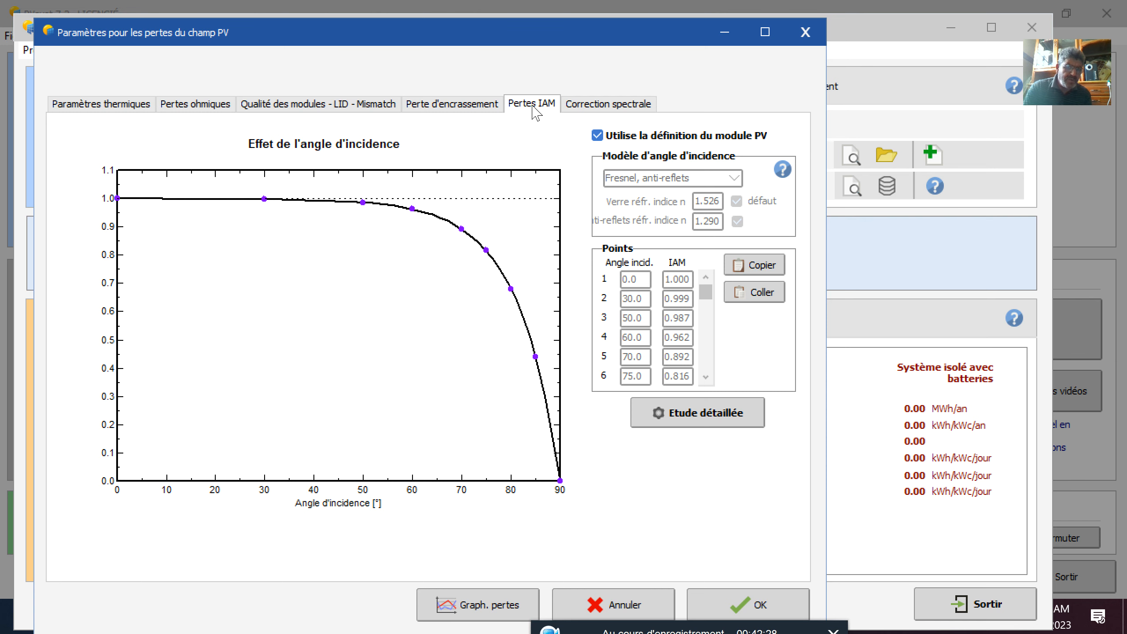
- Review the spectral correction and validate the array's detailed losses, and view and accept the horizon line of Aïn Sefra
click(587, 113)
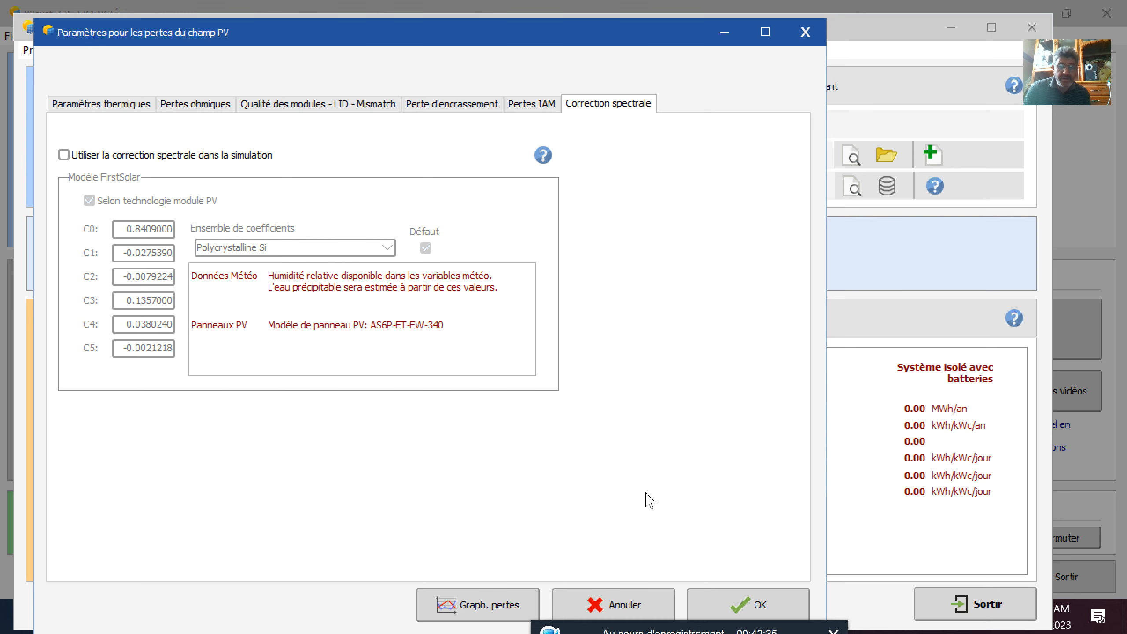
click(722, 604)
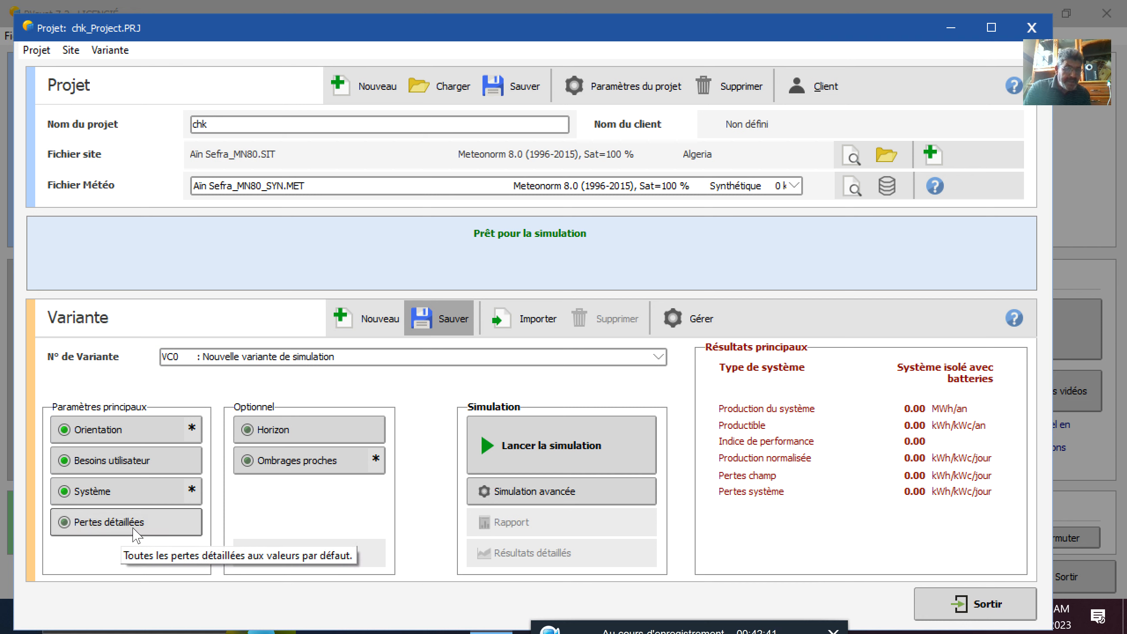
click(297, 430)
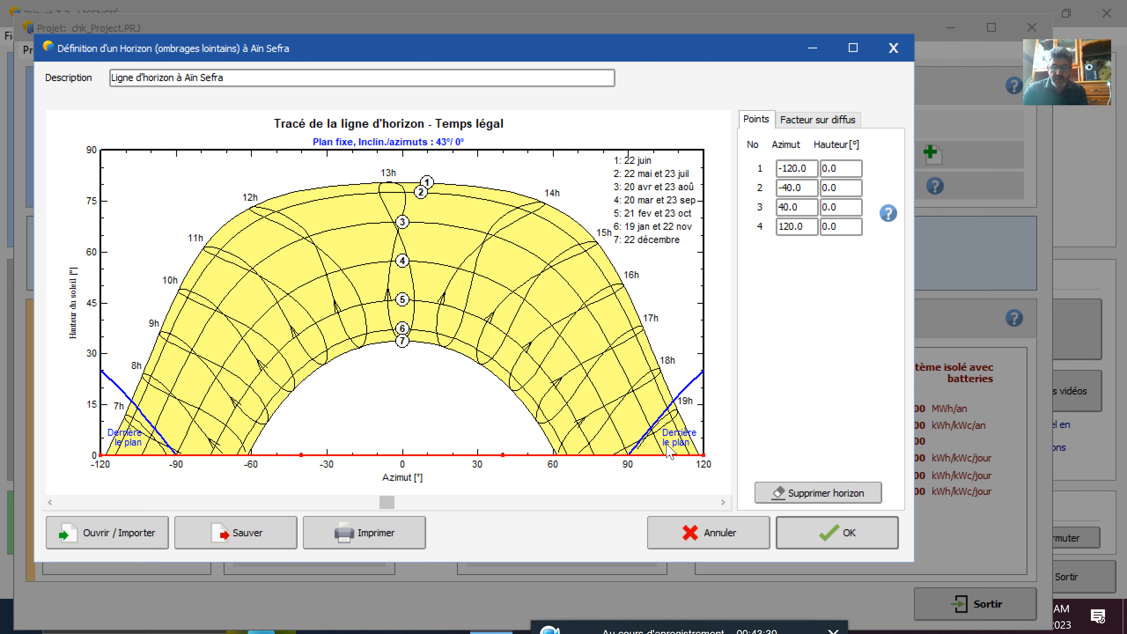
click(826, 538)
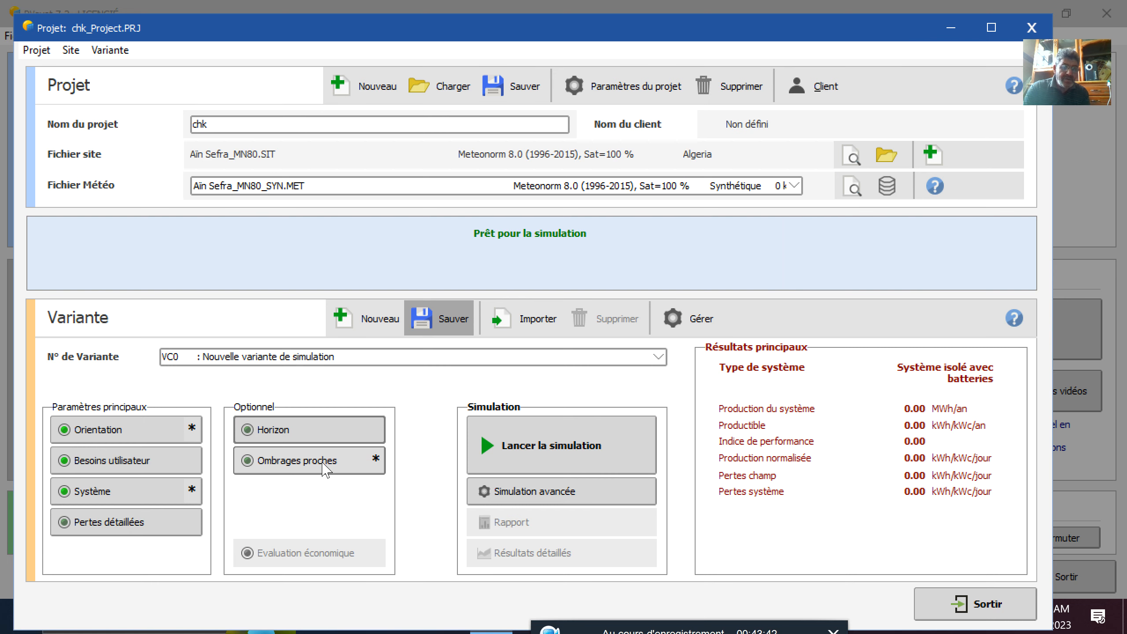
- Try the Ombrages linéaires option in the near shadings definition and view the 3D construction scene, validating the definition
click(323, 463)
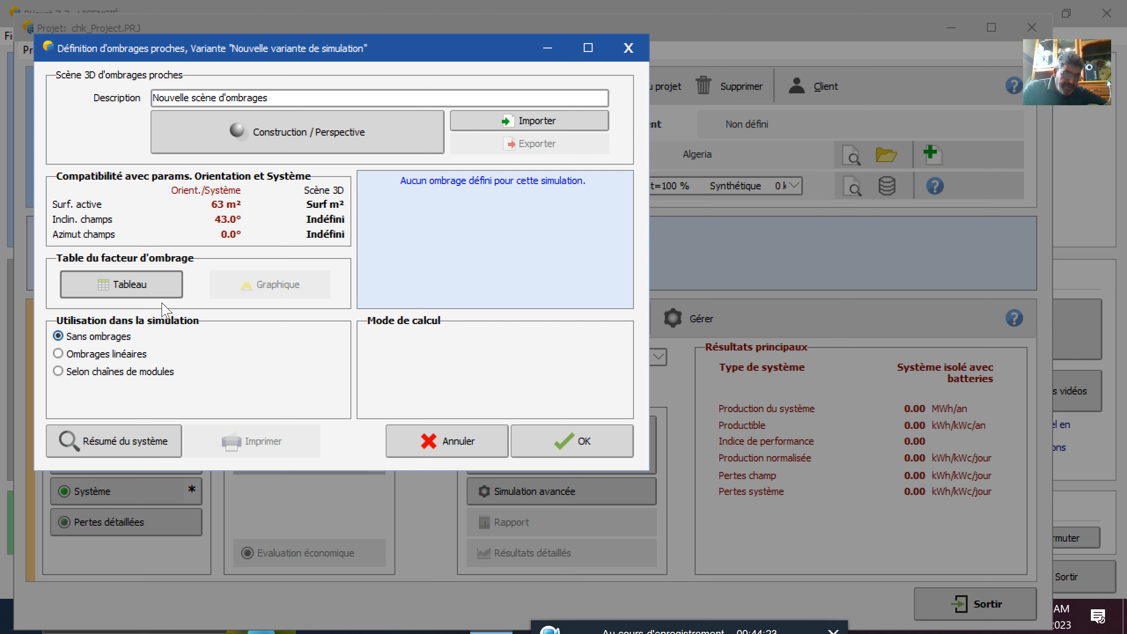
click(57, 354)
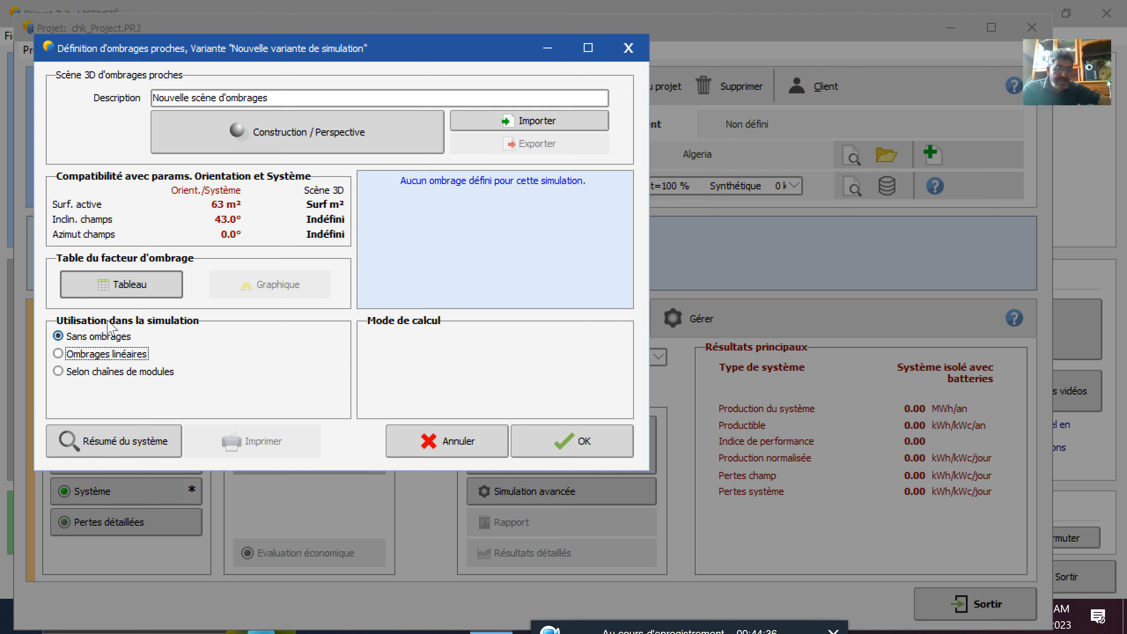
click(61, 336)
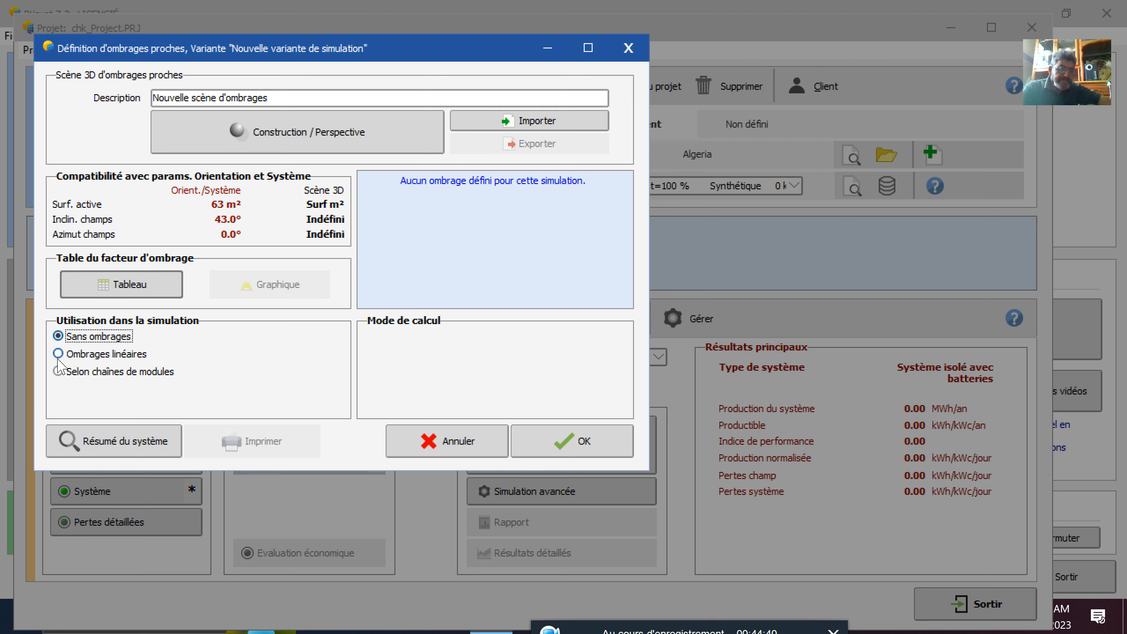
click(58, 358)
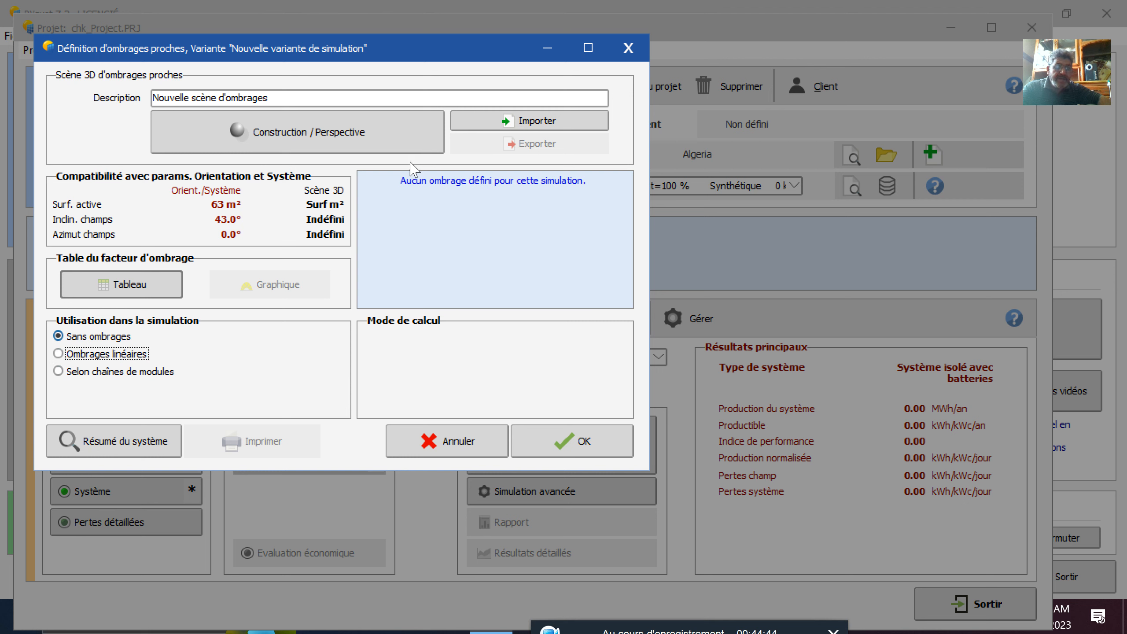
click(342, 131)
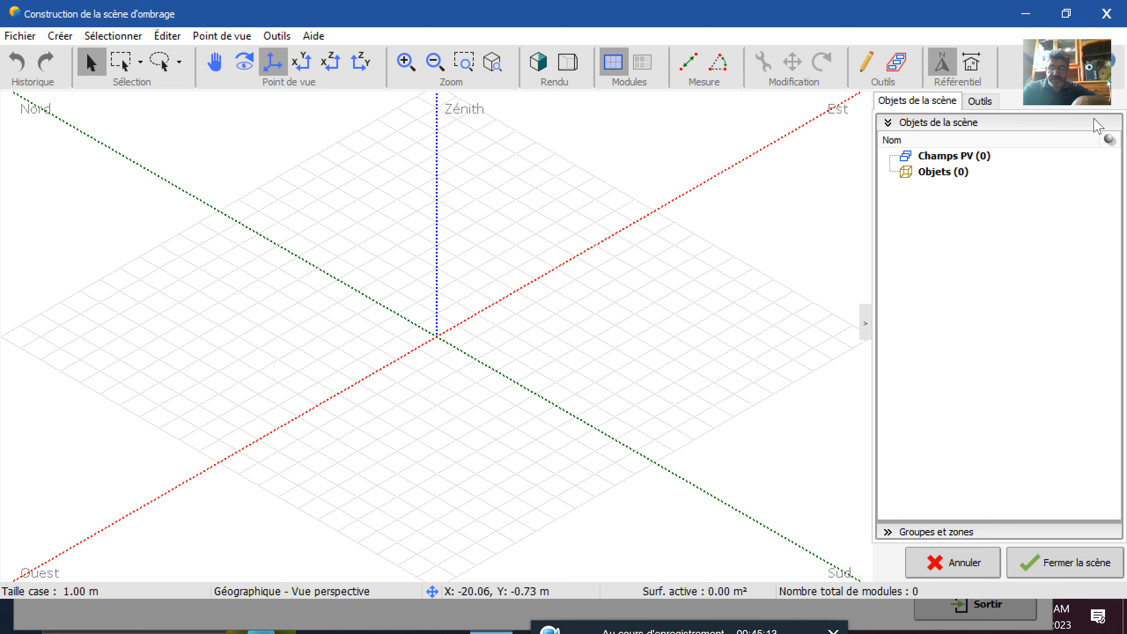
click(1109, 17)
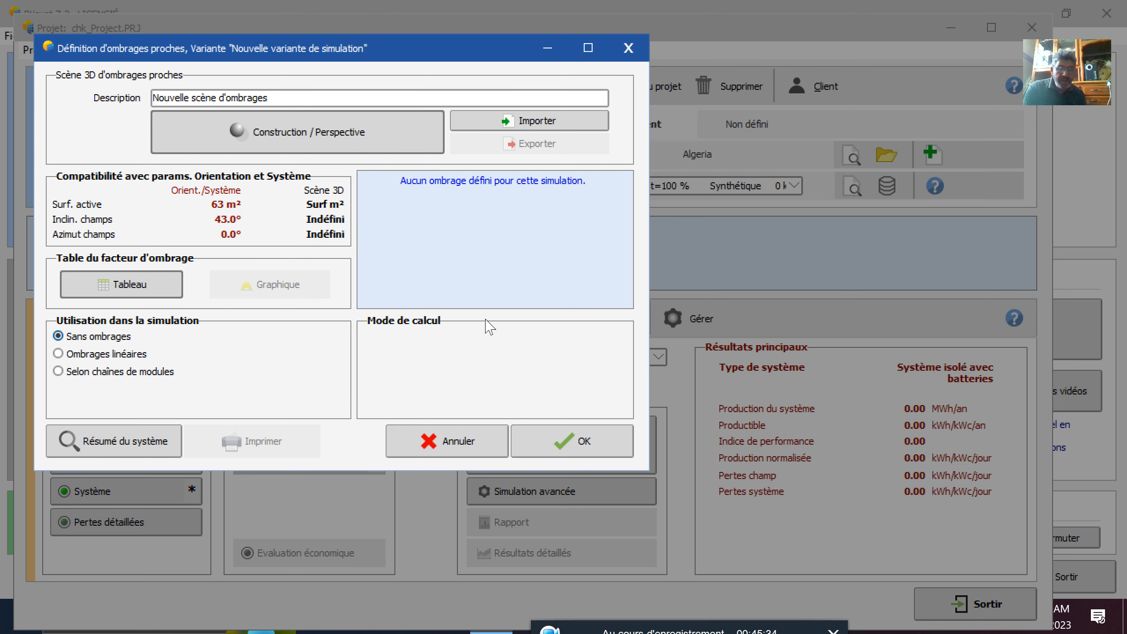
click(554, 444)
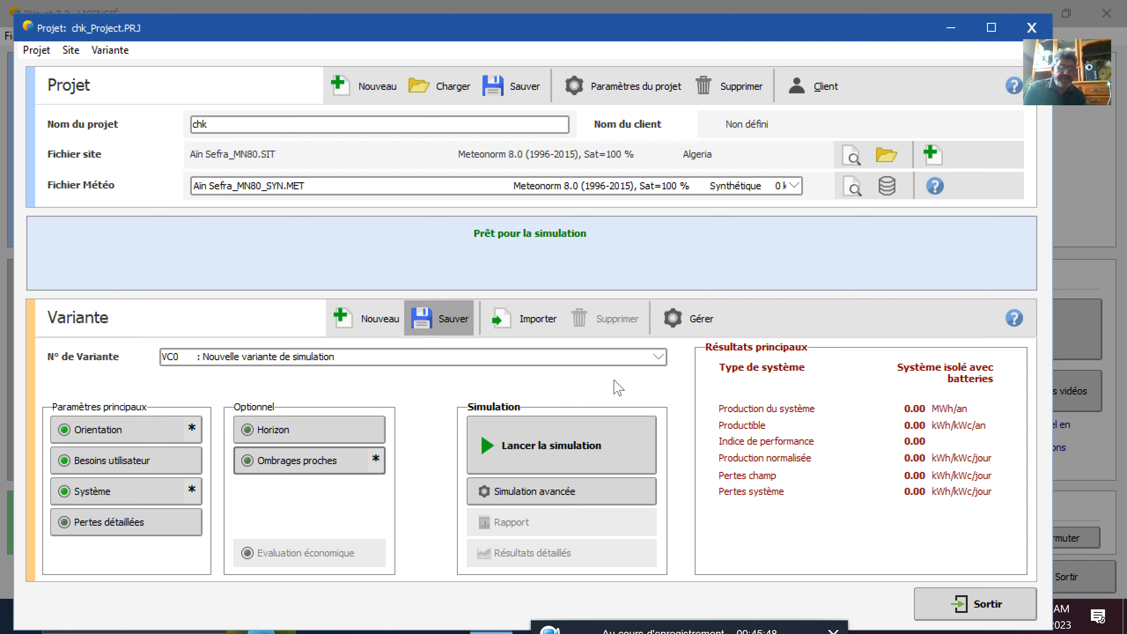
- Run the simulation of variant VC0 and look at the monthly result tables available
click(551, 451)
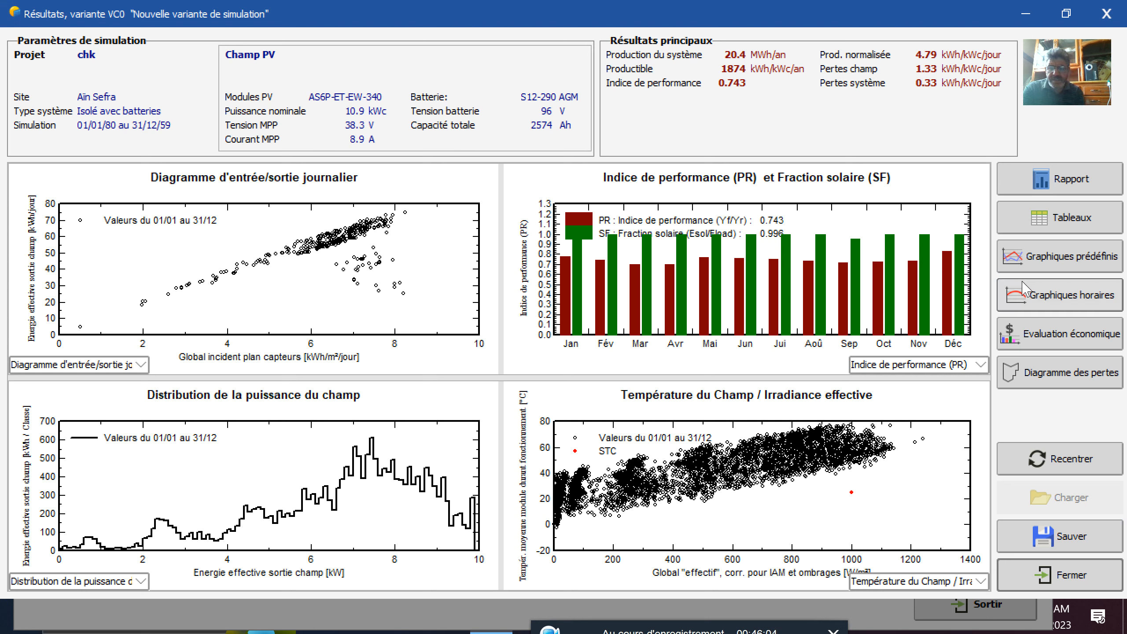
click(1049, 225)
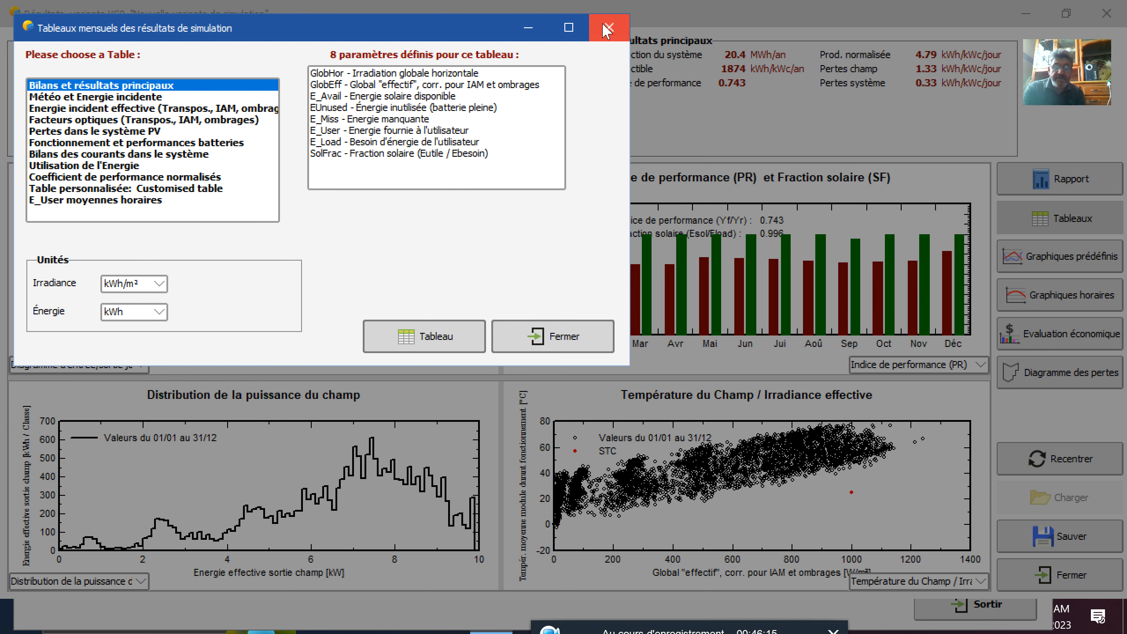
click(579, 346)
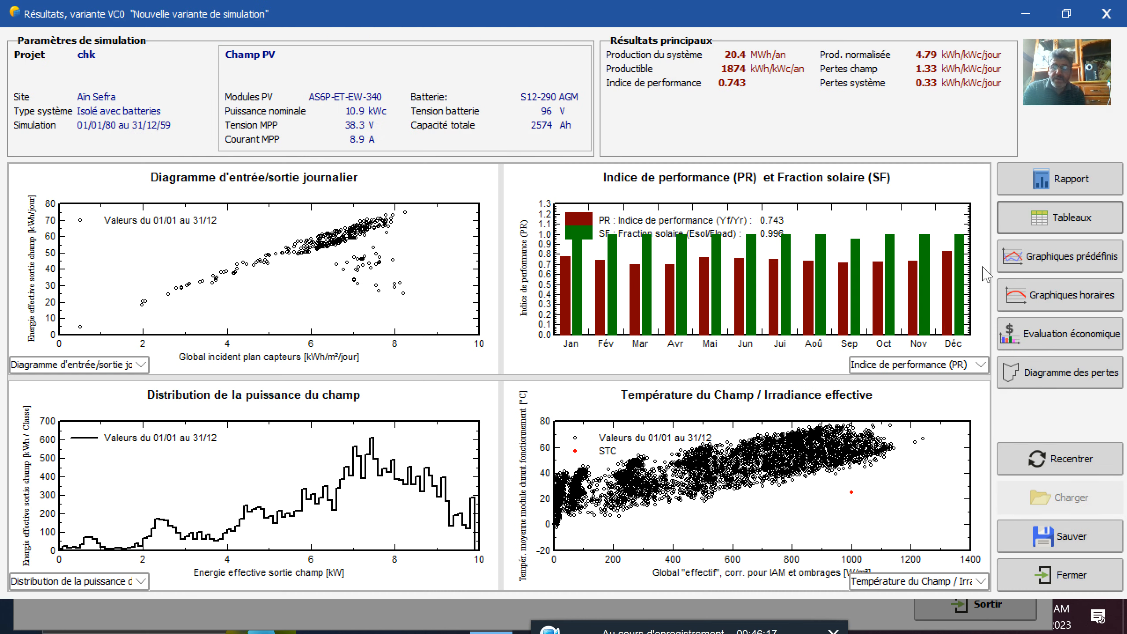
- Add the predefined graphs Energie incidente de référence dans le plan capteurs and Facteurs normalisés de production et de pertes to the report
click(1043, 260)
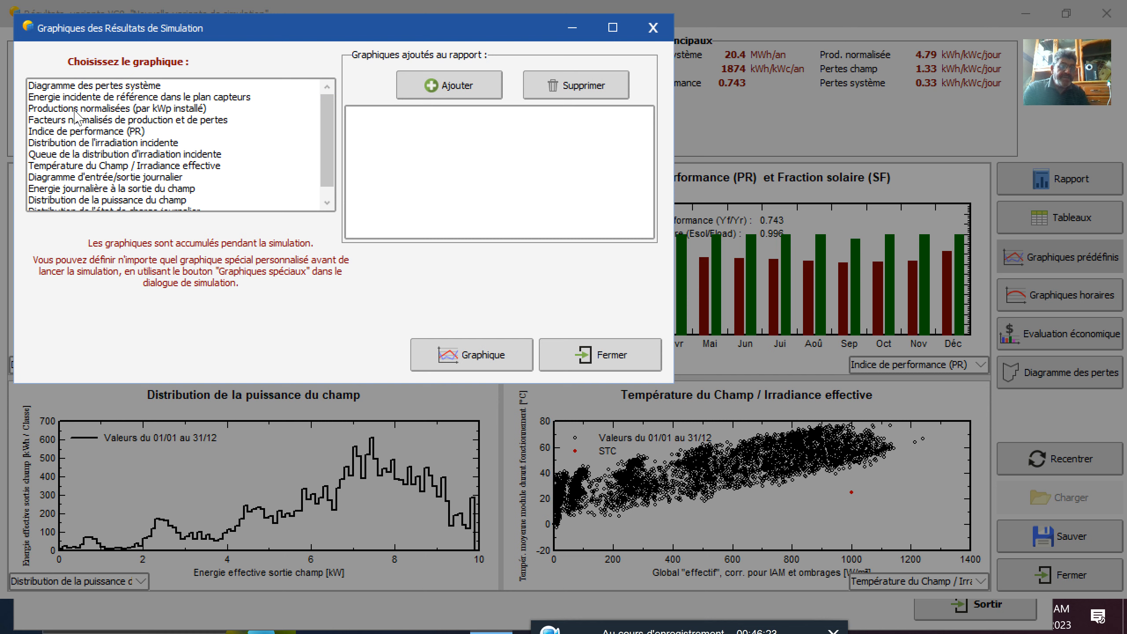
click(149, 85)
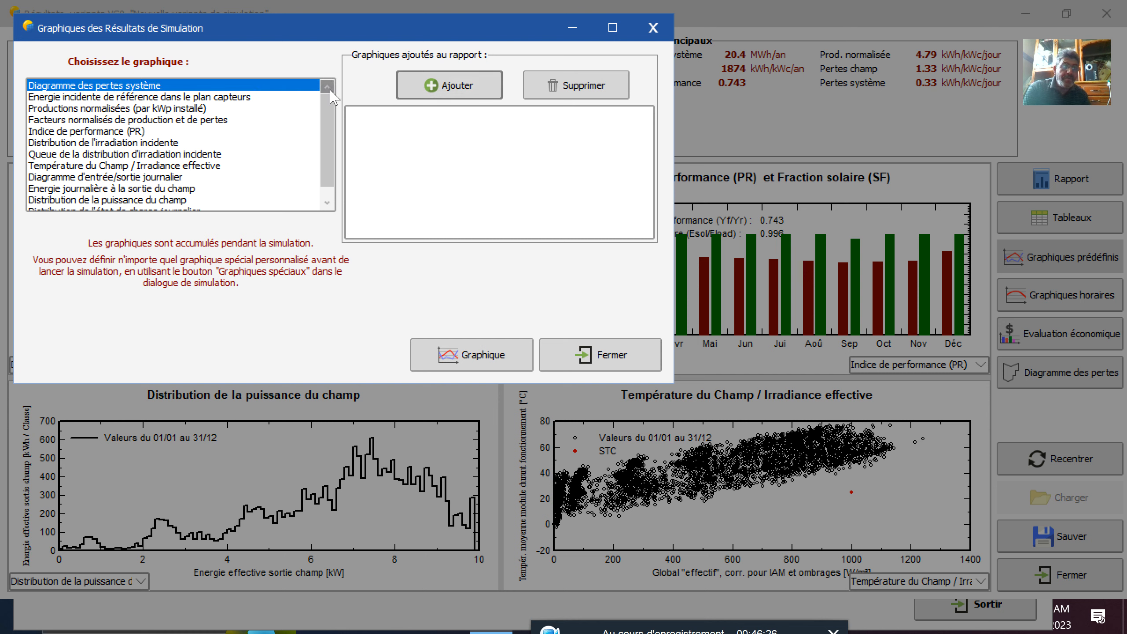
click(244, 99)
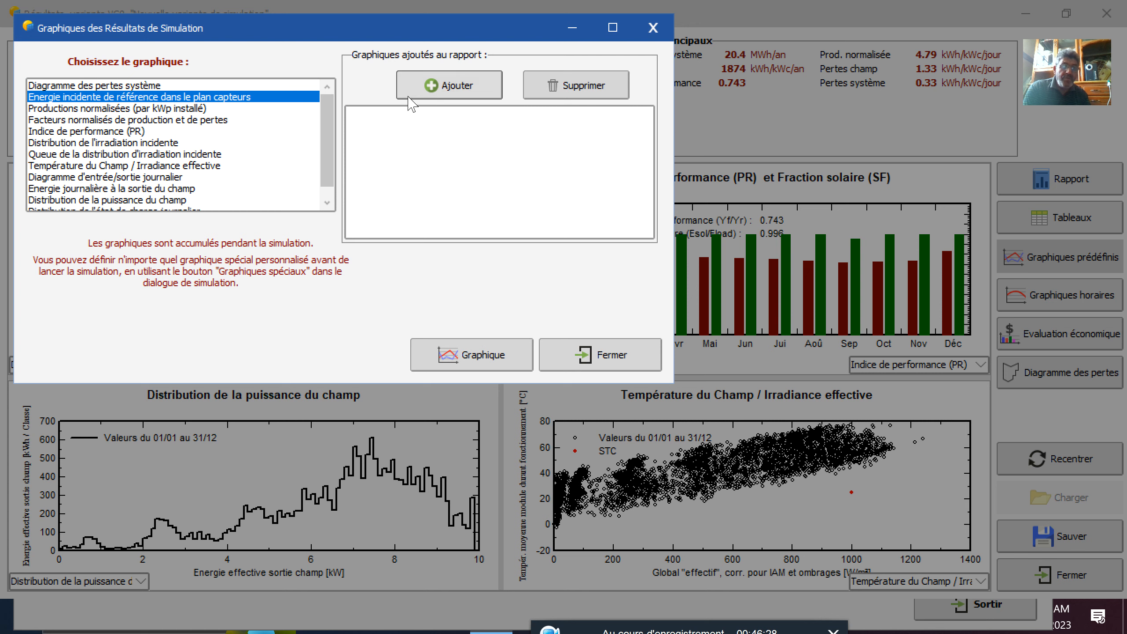
click(435, 87)
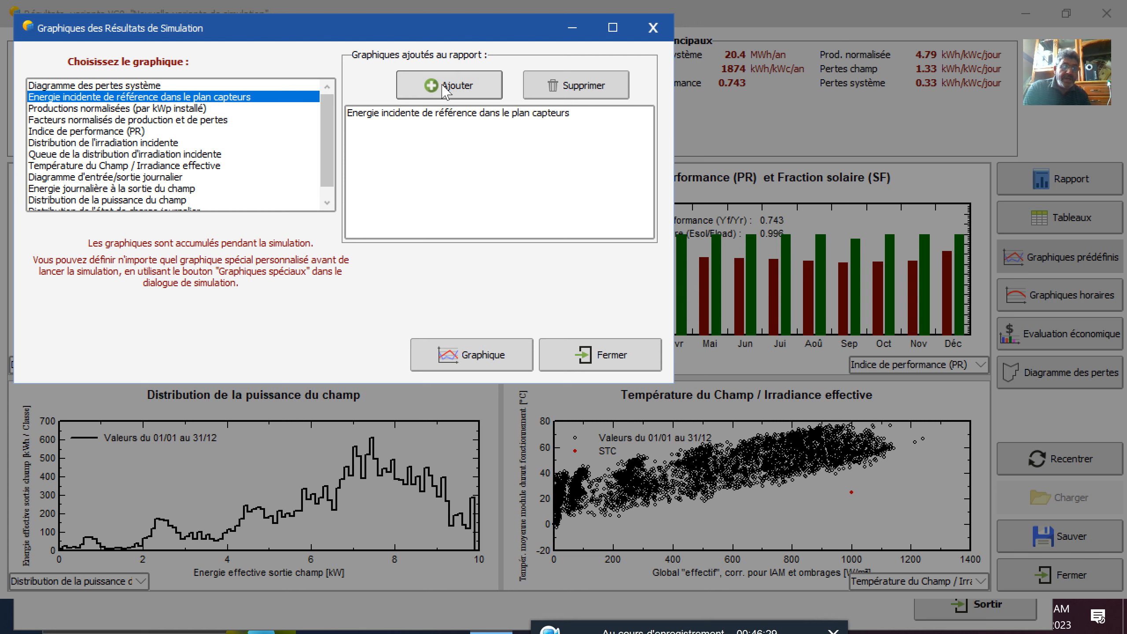
click(217, 108)
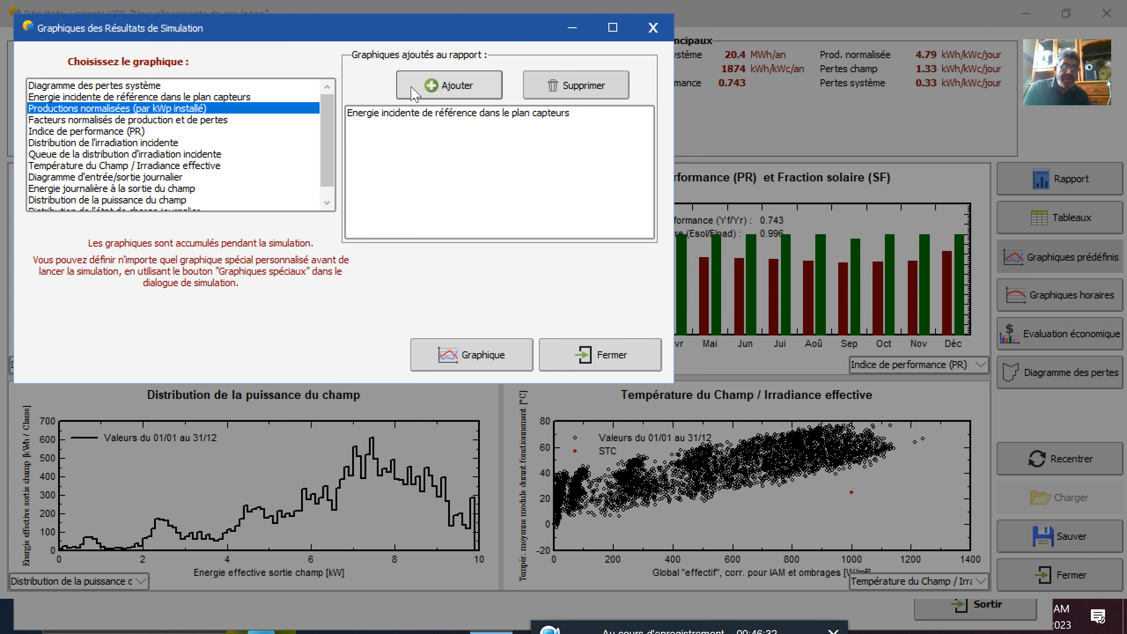
click(243, 120)
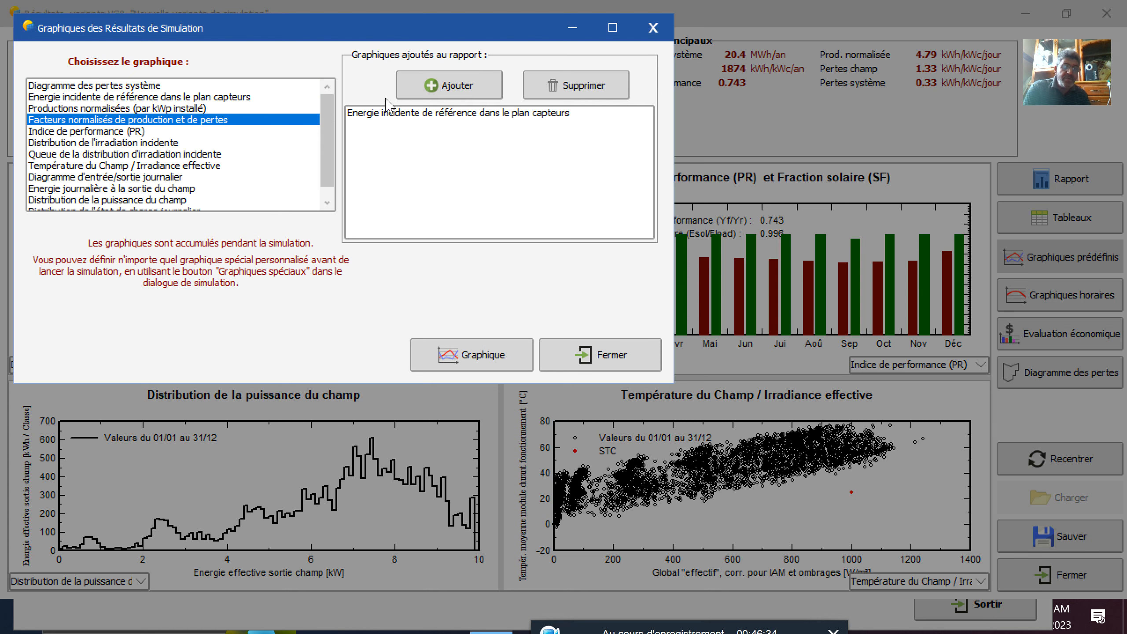
click(438, 91)
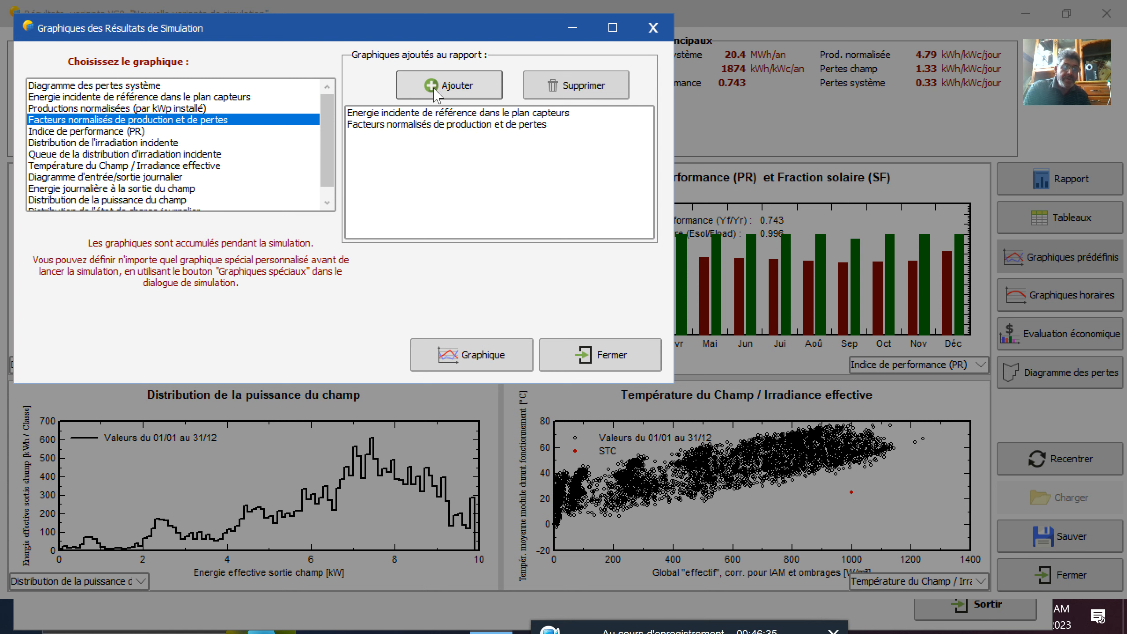
- Add the graphs Distribution de l'irradiation incidente, Queue de la distribution d'irradiation incidente and Température du Champ / Irradiance effective to the report
click(148, 132)
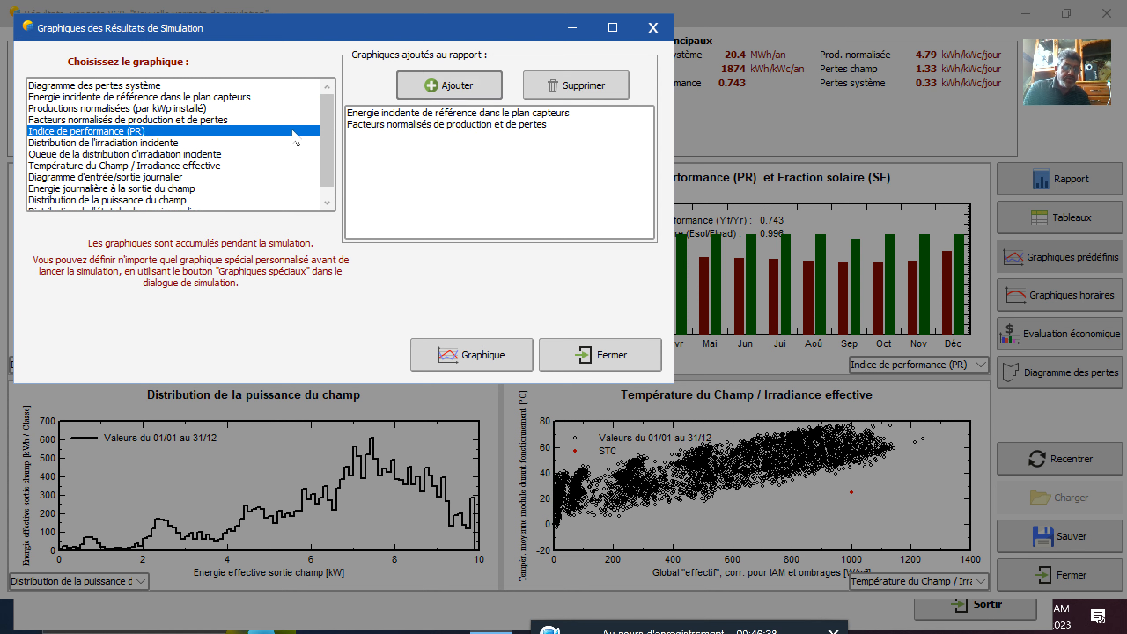
click(228, 144)
click(413, 95)
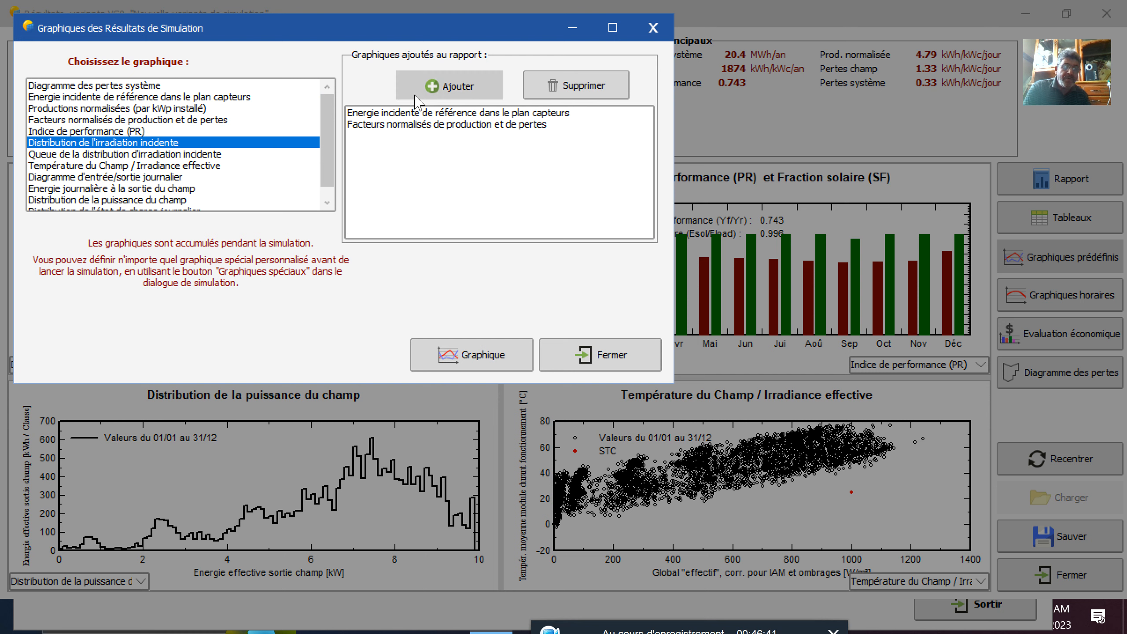
click(216, 156)
click(452, 80)
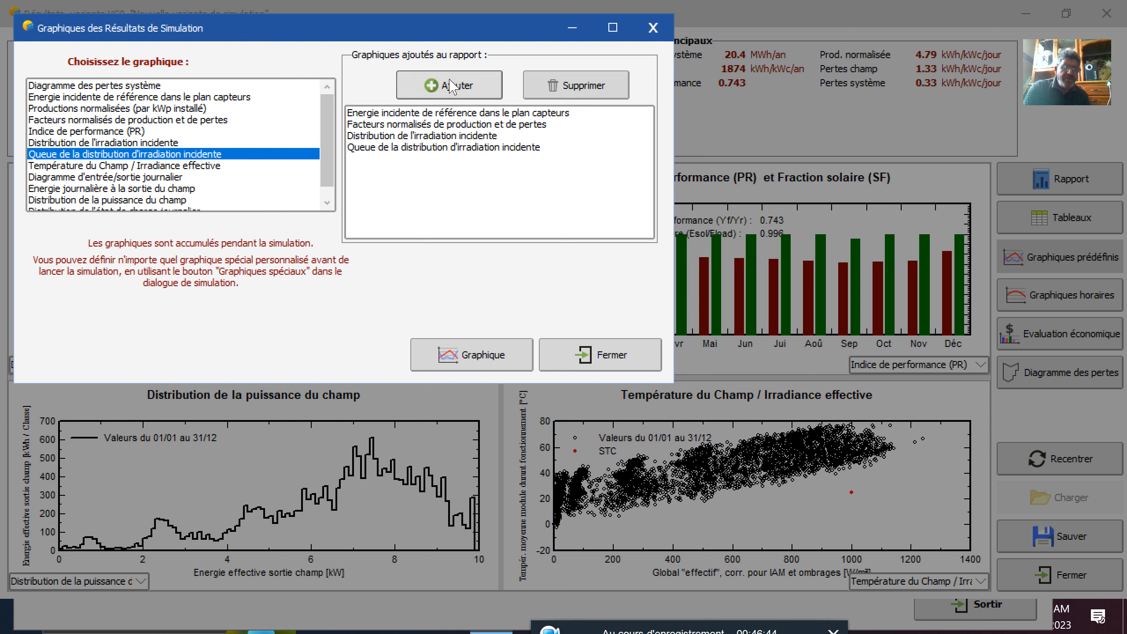
click(202, 165)
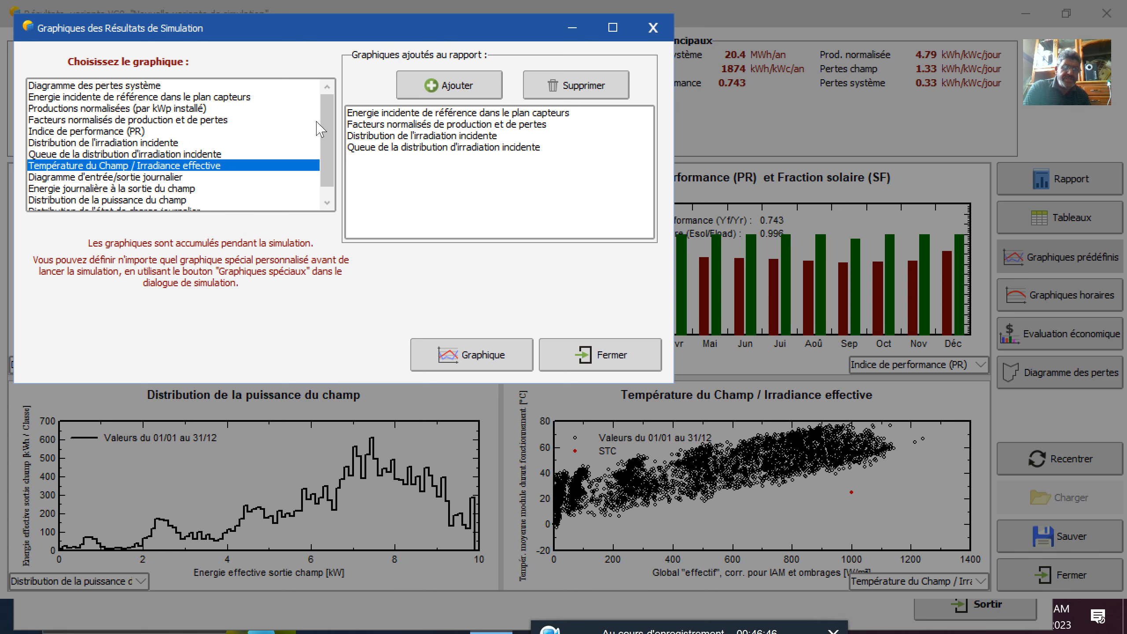
click(418, 89)
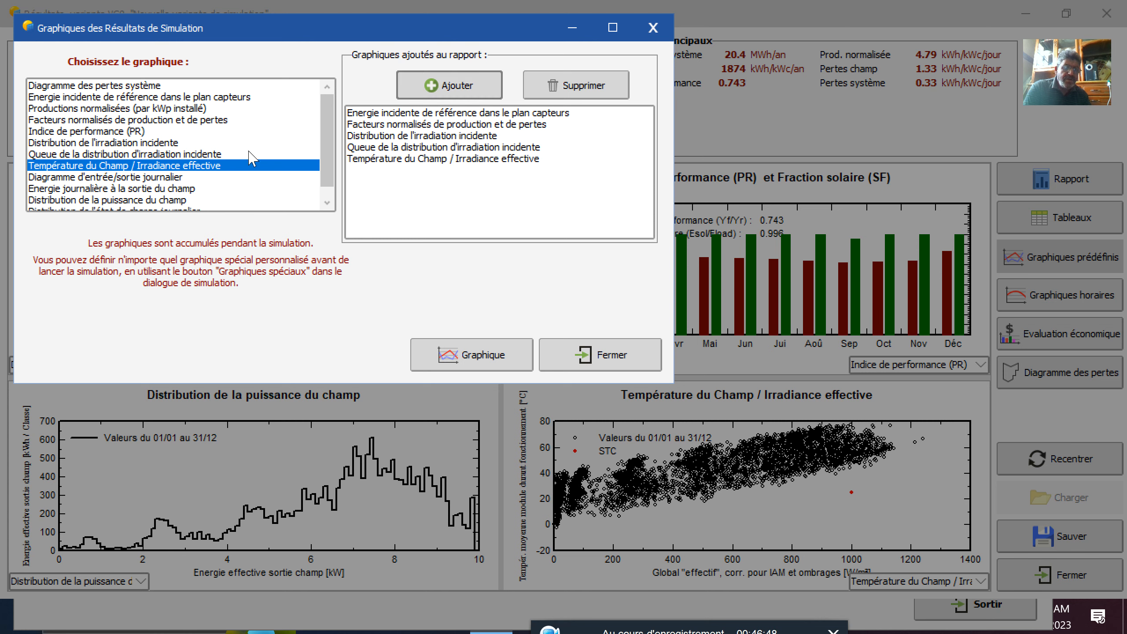
- Add Energie journalière à la sortie du champ, Distribution de la puissance du champ and Distribution de l'état de charge journalier to the report graphs
click(220, 177)
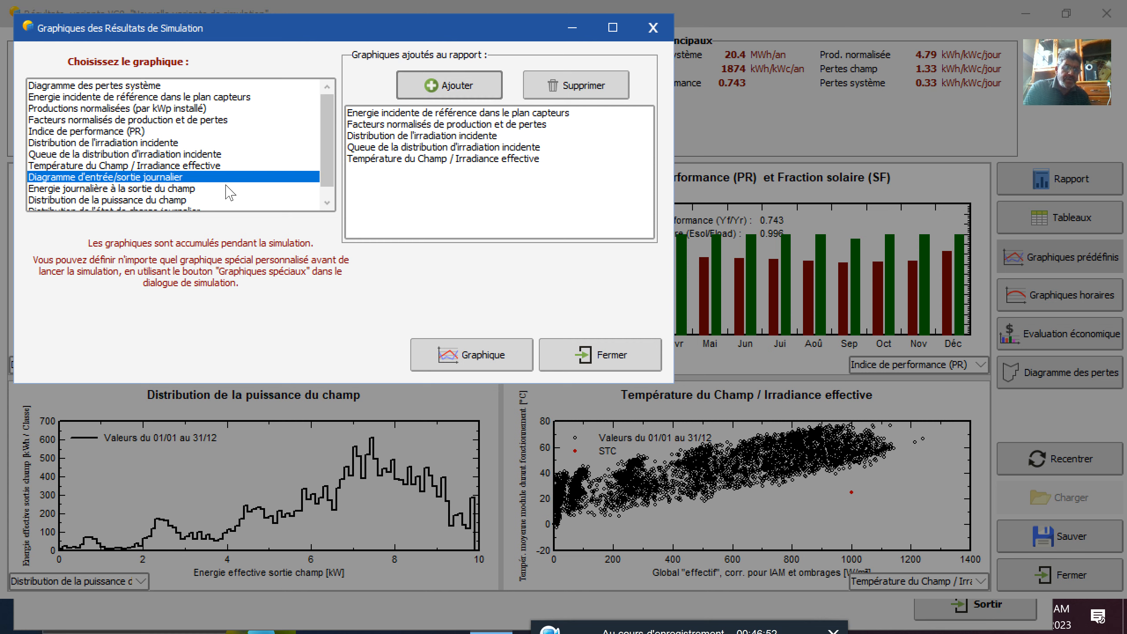
click(213, 202)
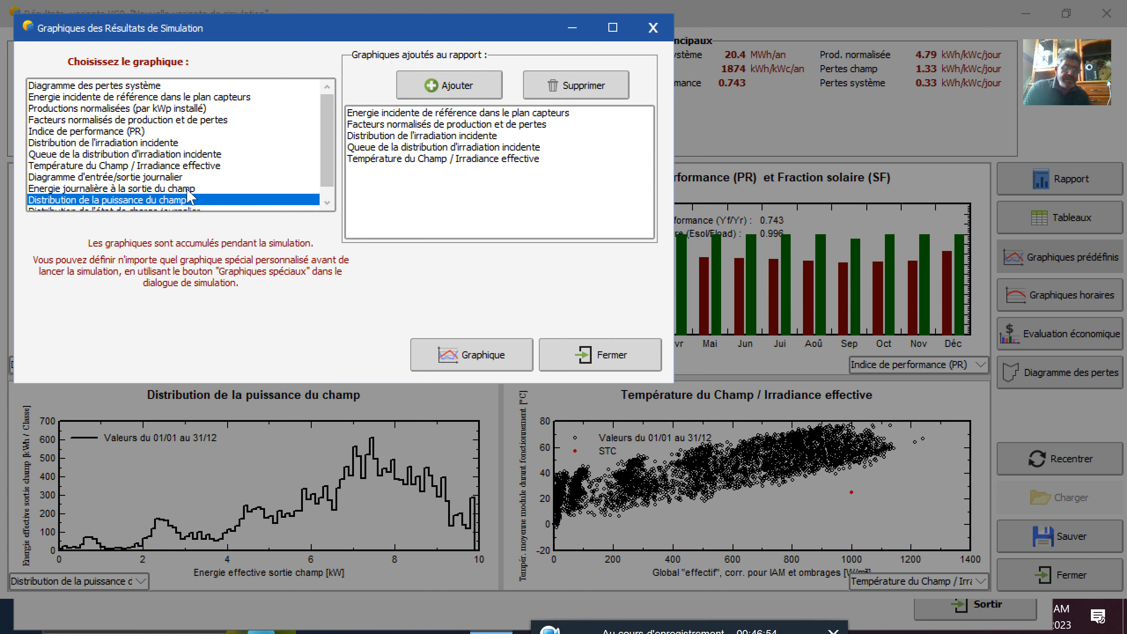
click(193, 189)
click(452, 85)
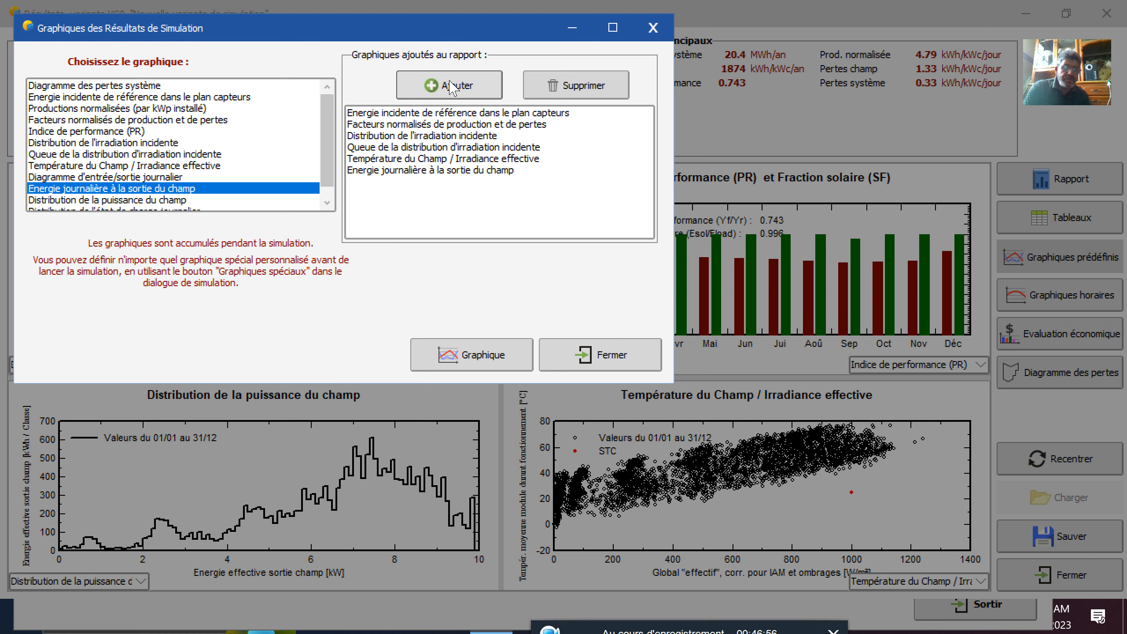
click(245, 200)
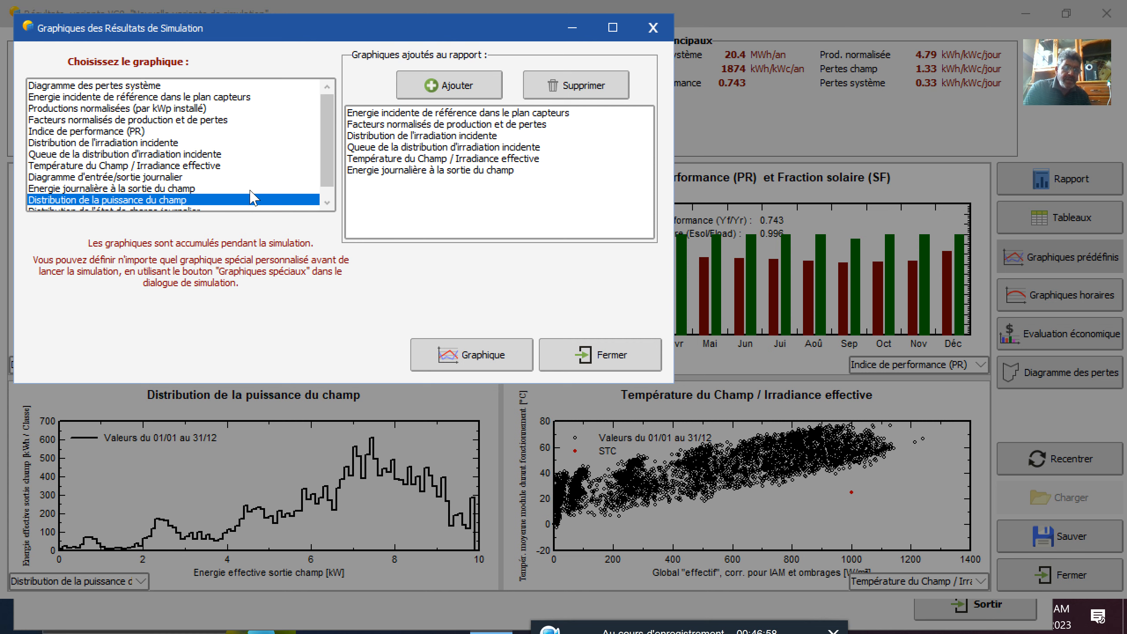
click(432, 89)
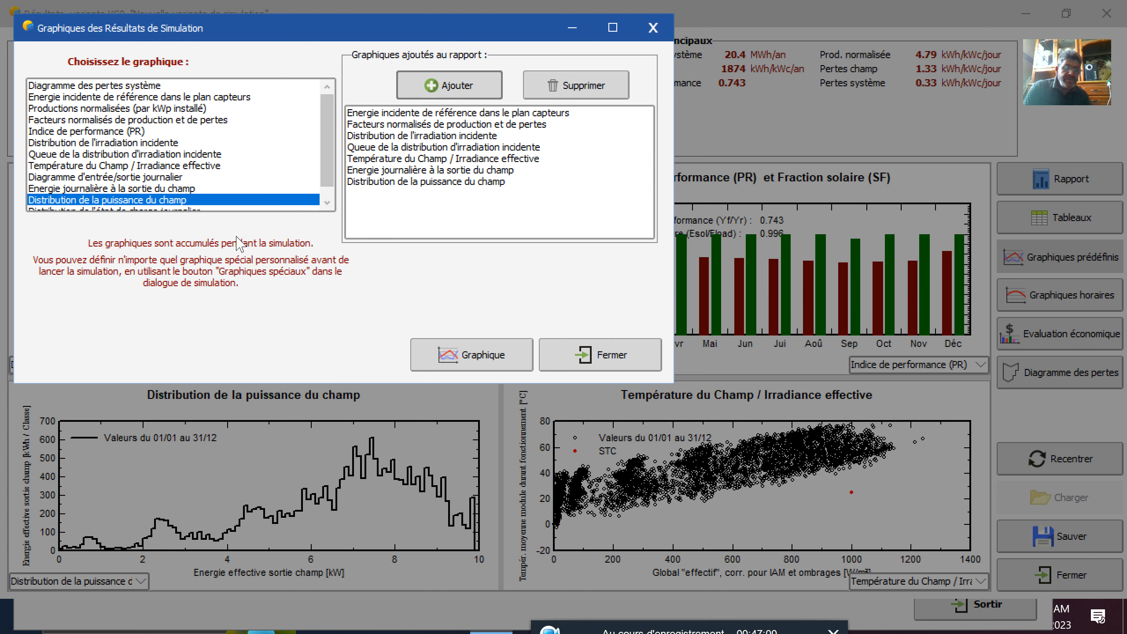
click(327, 204)
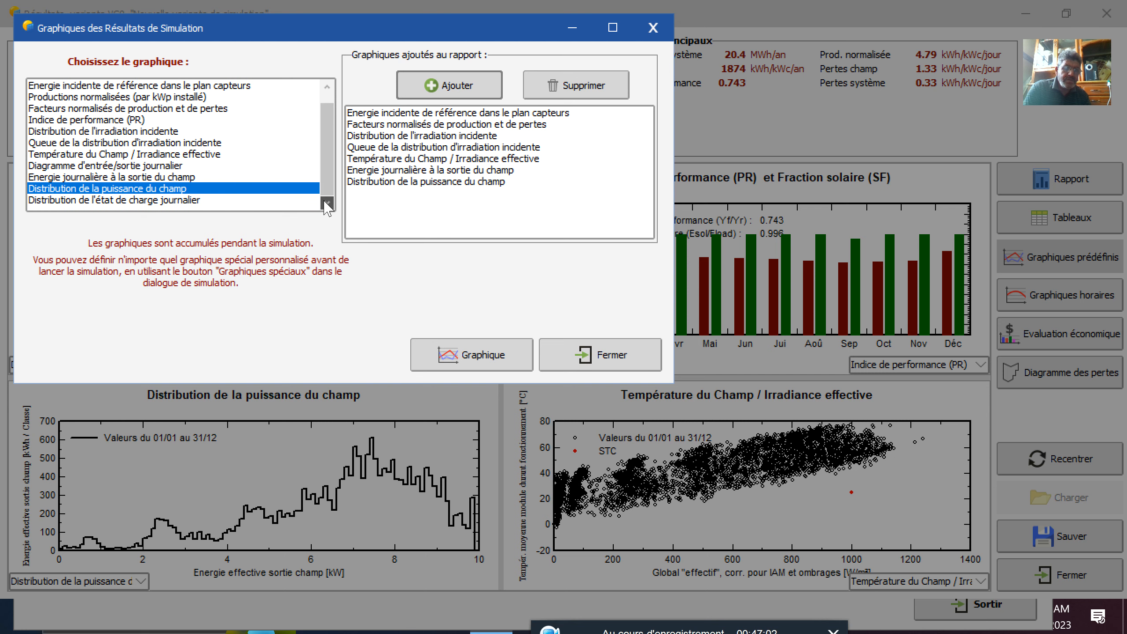
click(196, 201)
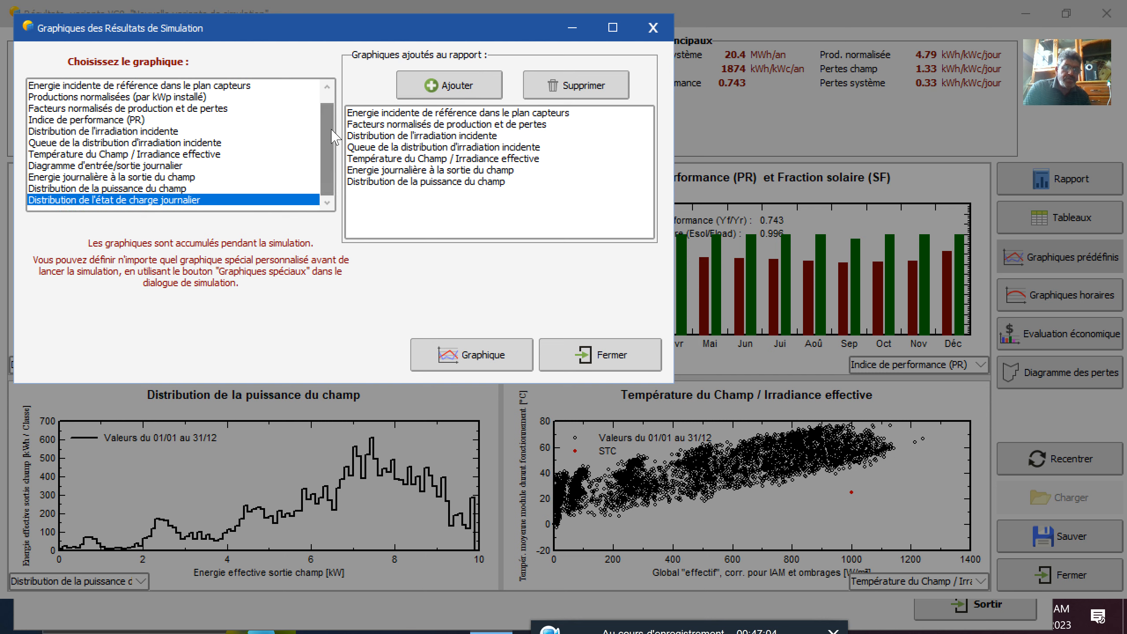
click(439, 85)
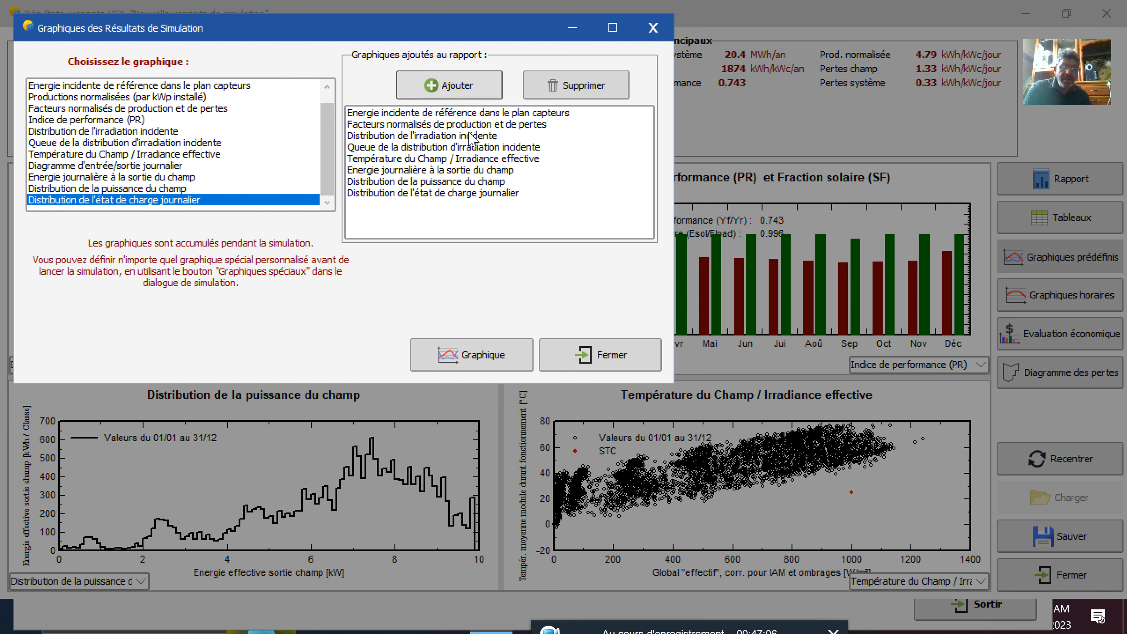
click(613, 355)
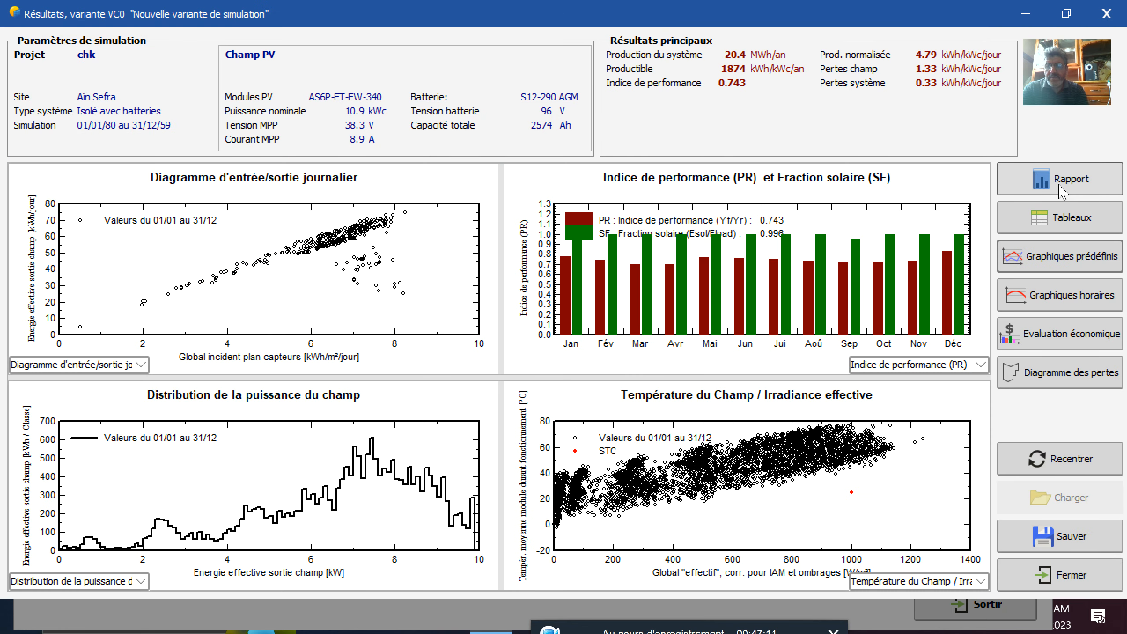
- Look at the hourly graph options for the simulation variant and close them without plotting anything
click(1049, 303)
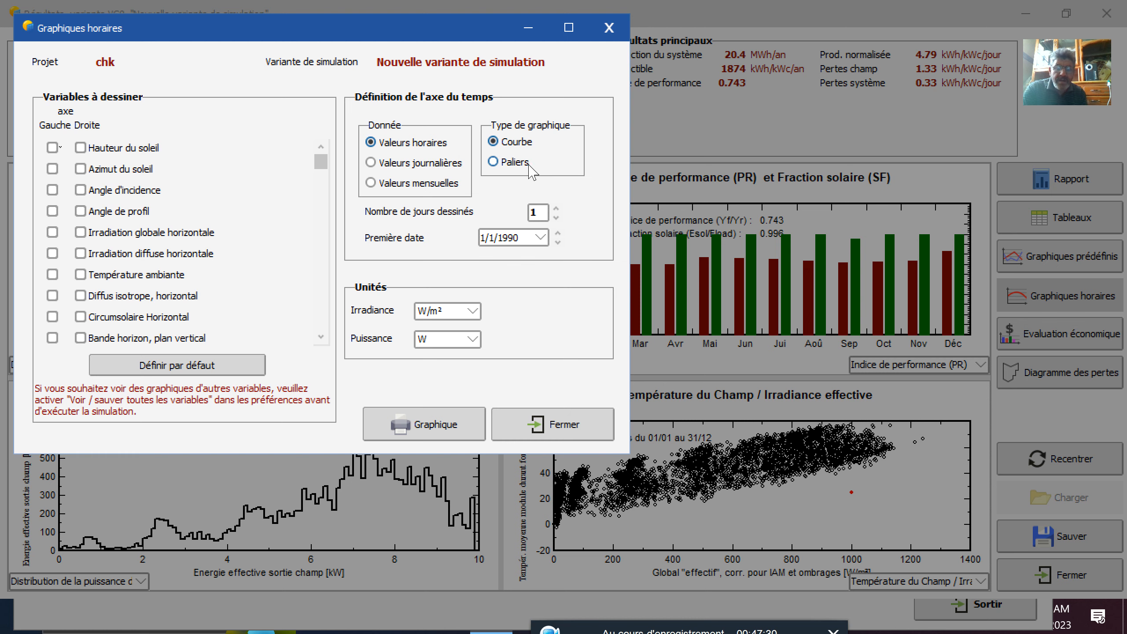
click(565, 424)
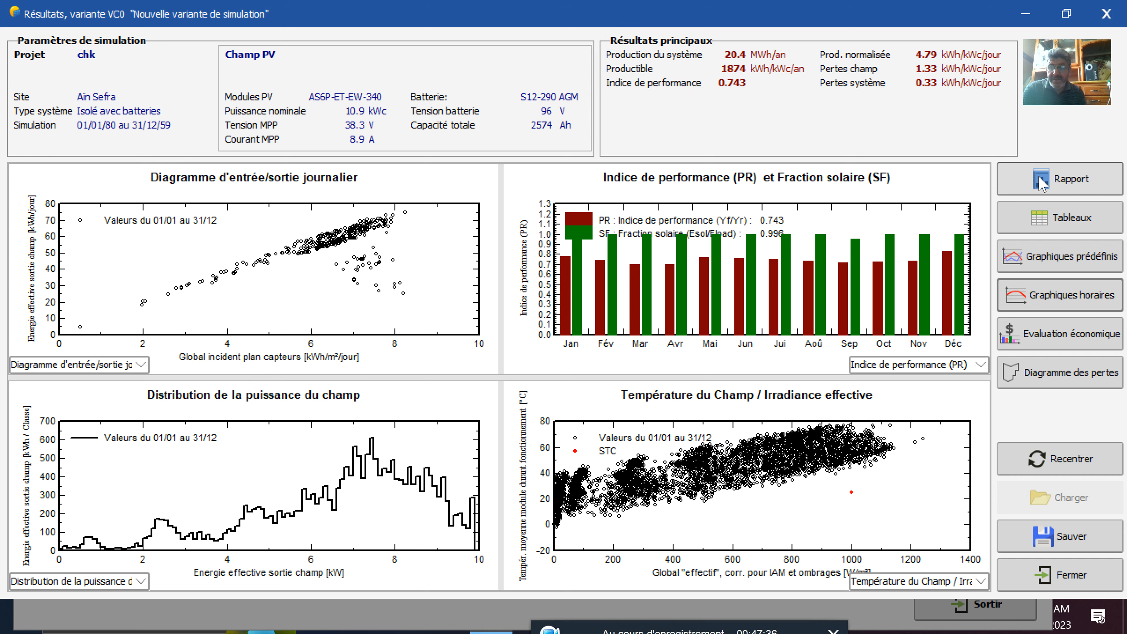
- In the economic evaluation, set unit prices of 32000 DA for the AS6P-ET-EW-340 modules and 1500 DA for the module supports
click(1047, 338)
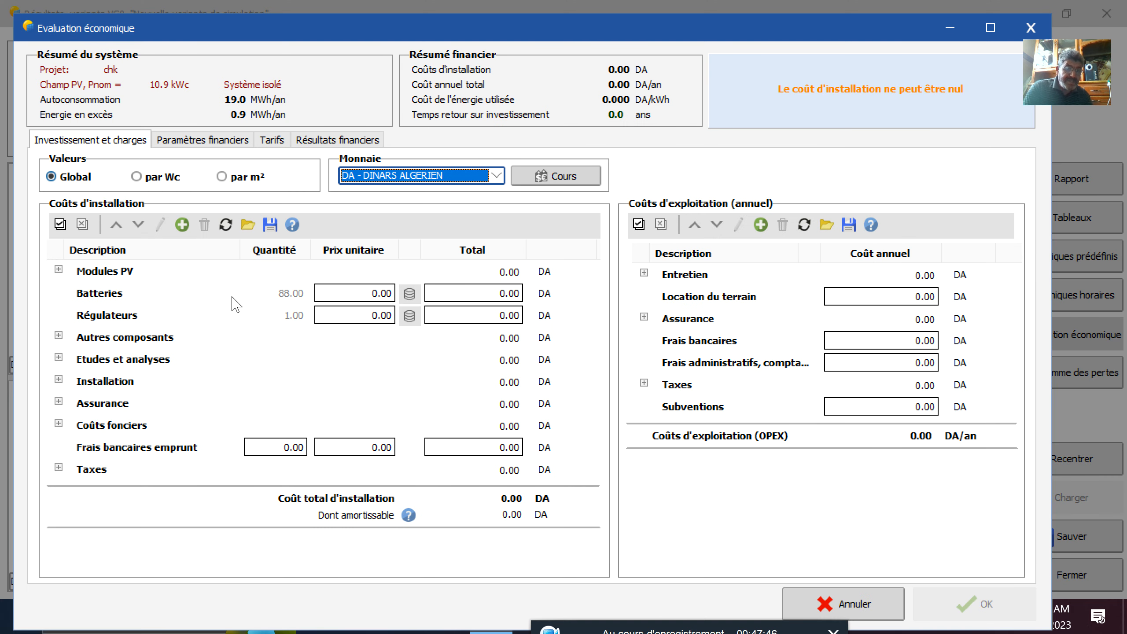
click(58, 270)
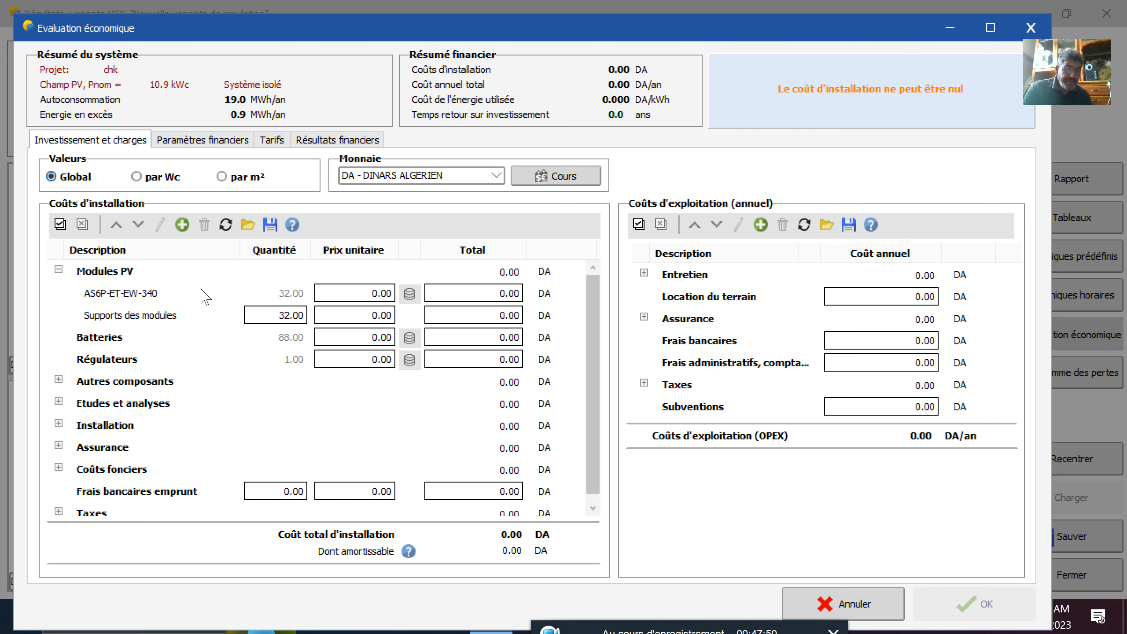
click(390, 292)
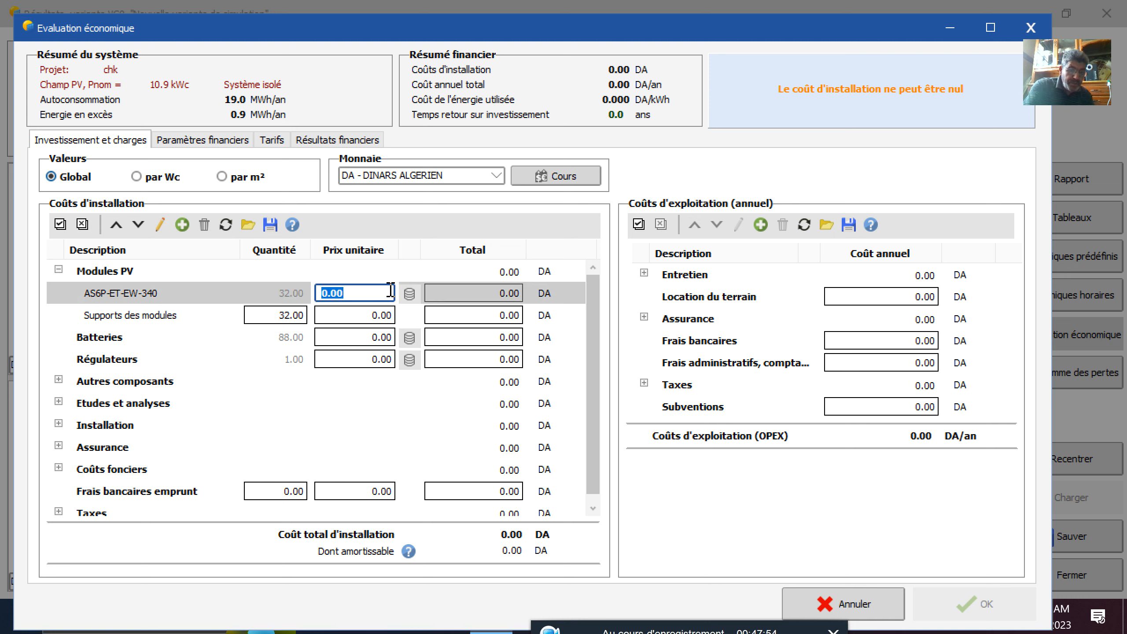
text(32000)
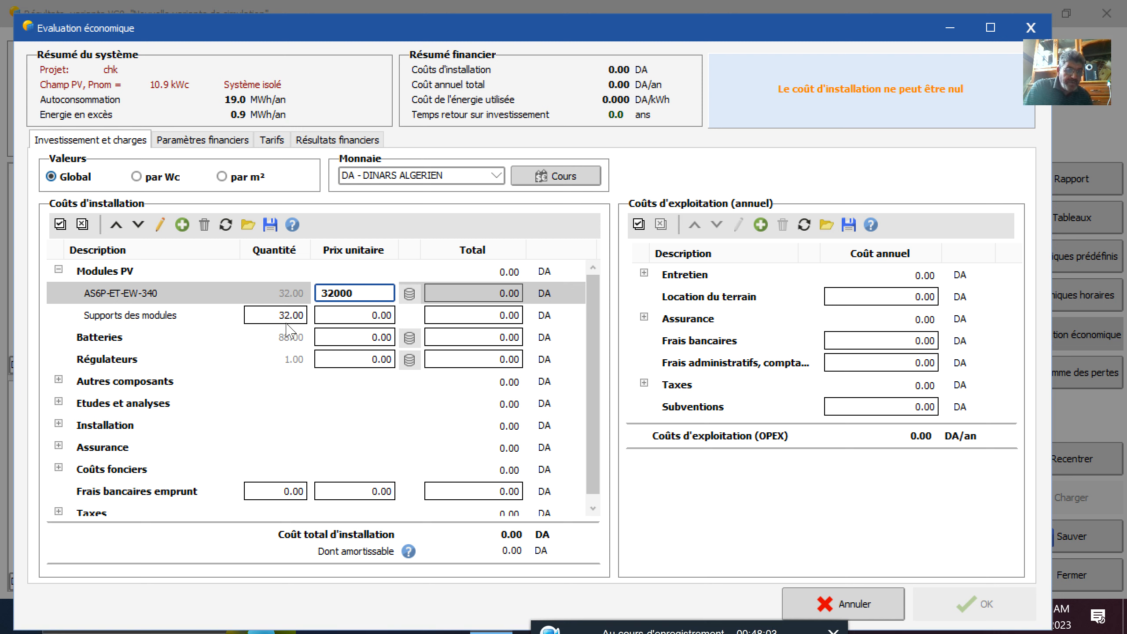
click(373, 319)
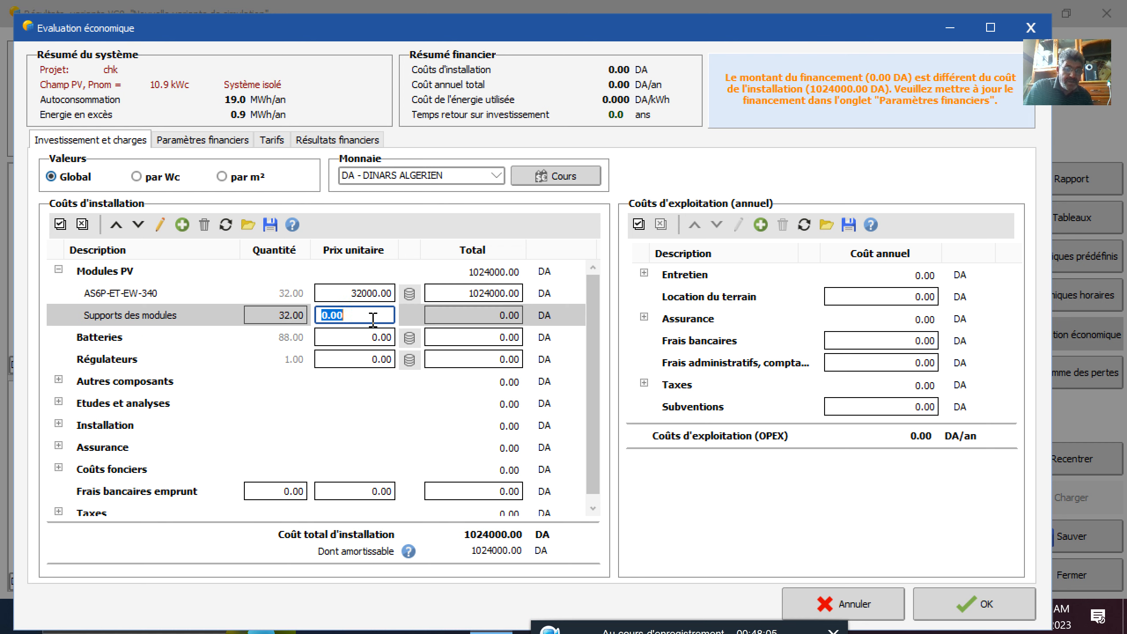
text(15)
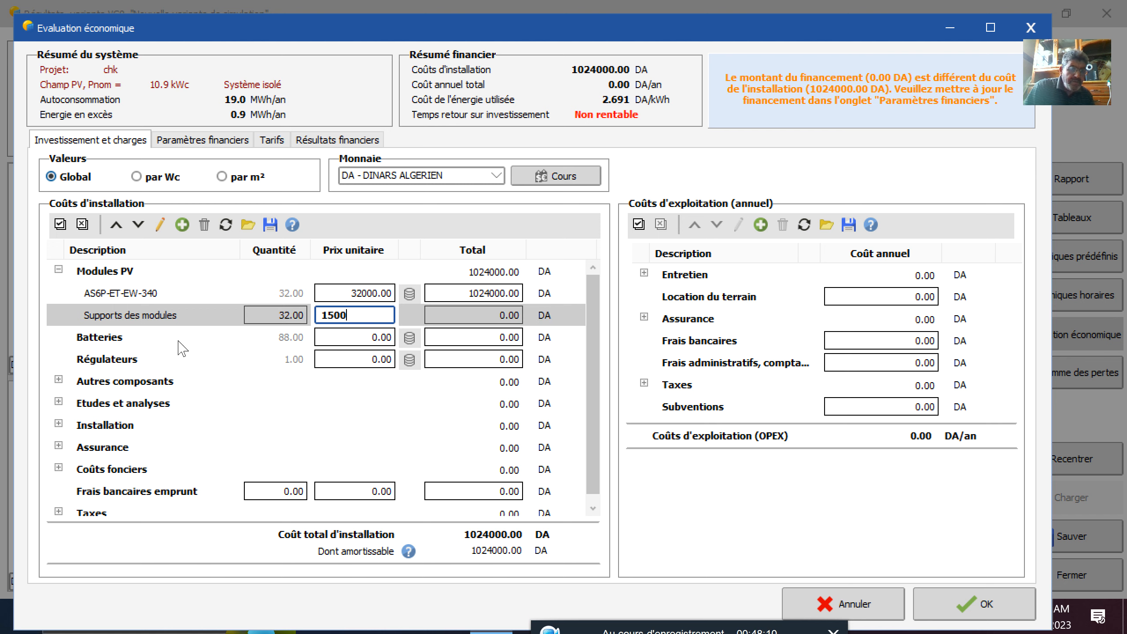
- Set the installation unit prices to 52000 DA for the batteries and 120000 DA for the regulators
click(121, 345)
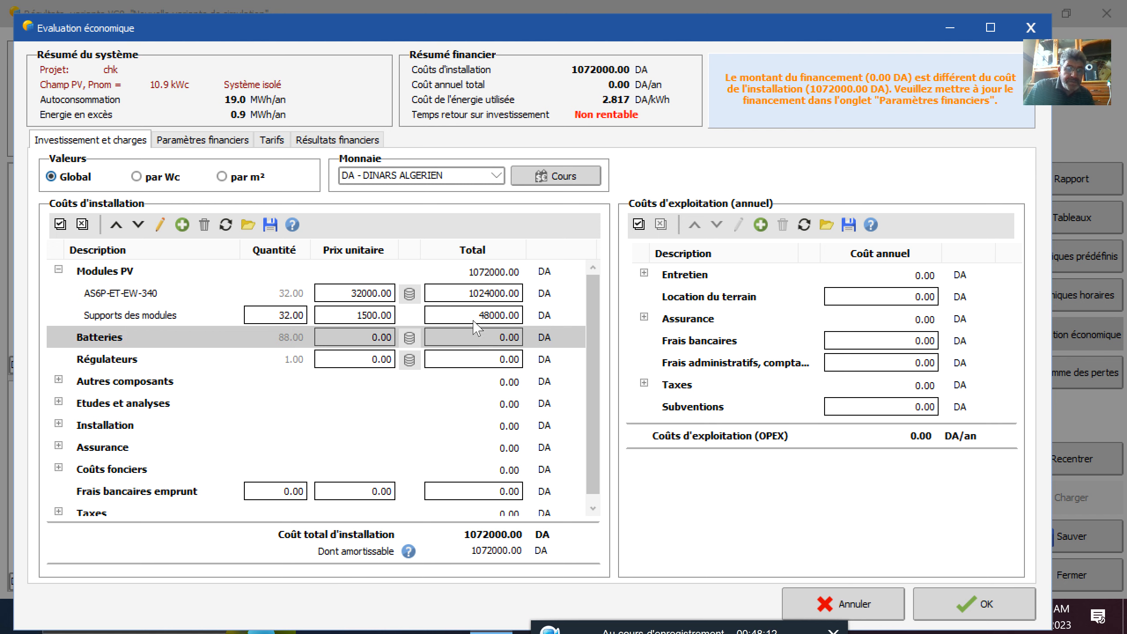
click(393, 336)
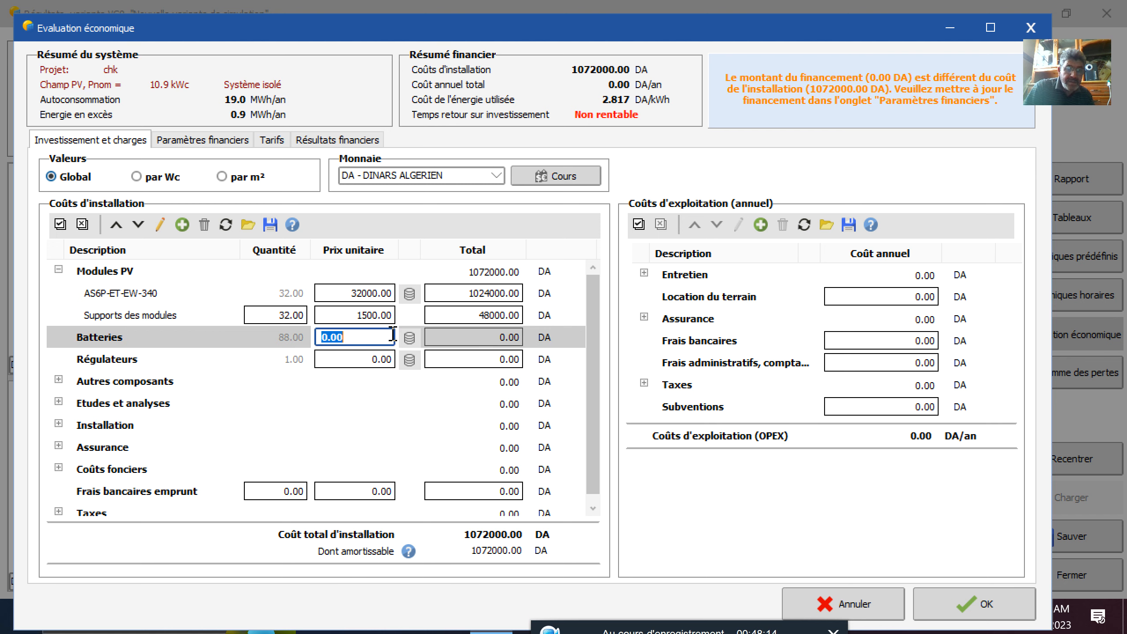
text(52000)
click(350, 363)
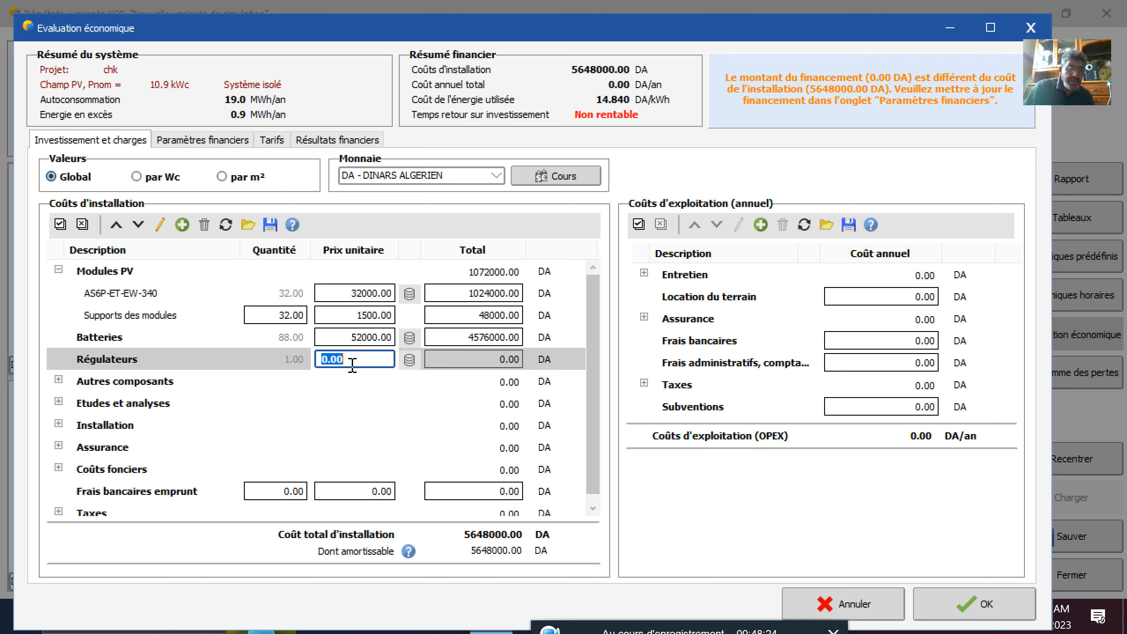
text(120000)
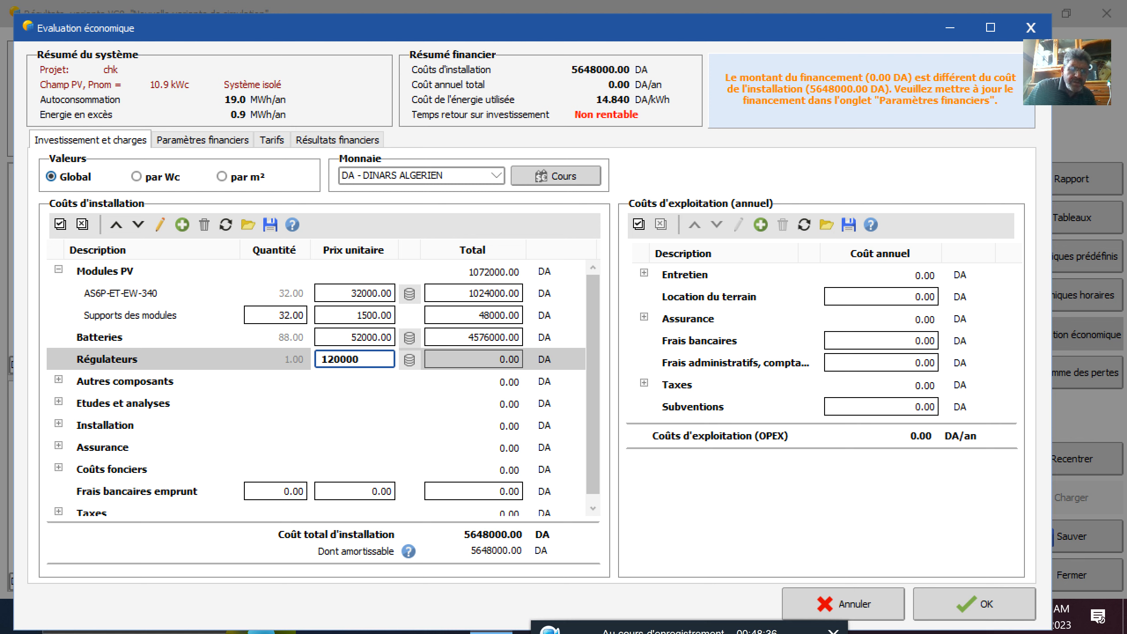
click(362, 401)
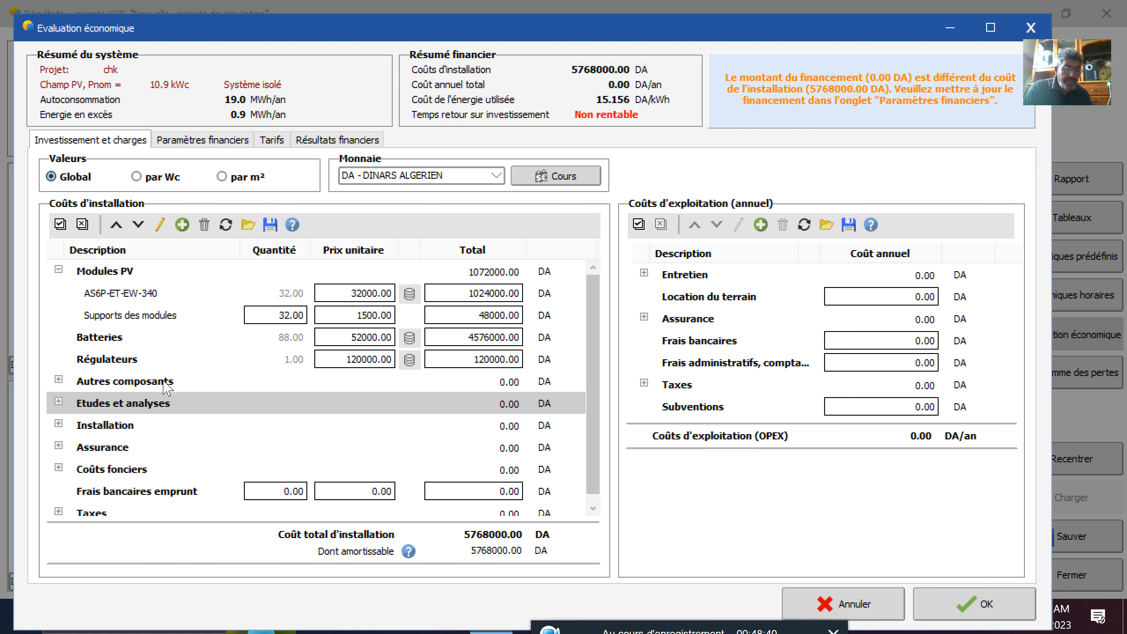
- Enter a Câblage quantity of 90000 and total of 90000 DA under Autres composants, and accept the economic evaluation despite the missing financing
click(59, 379)
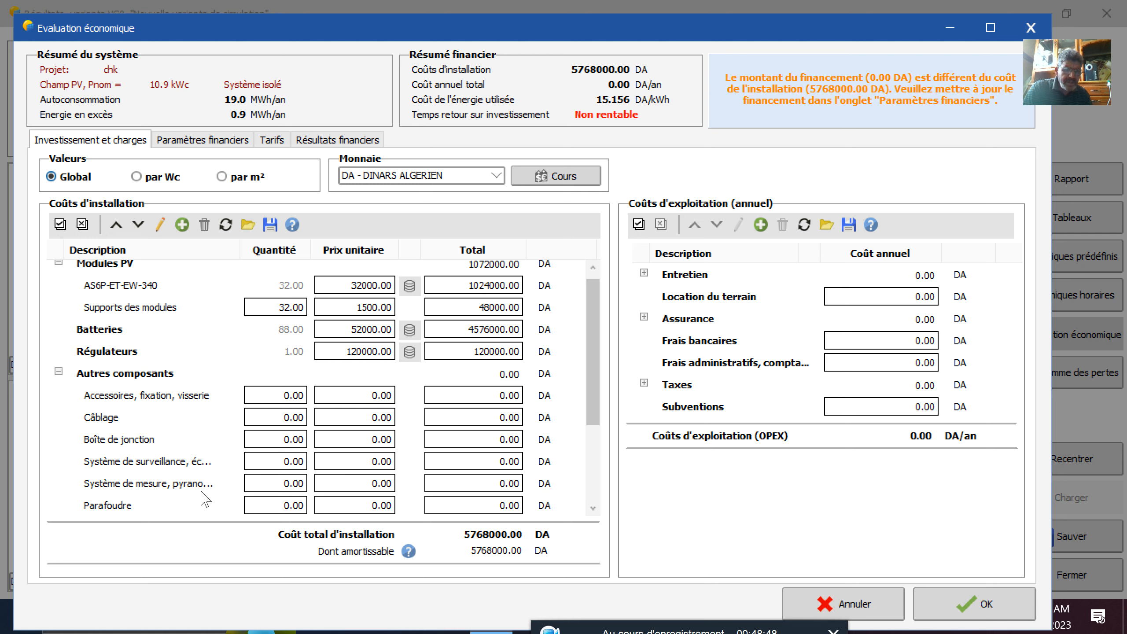
click(280, 418)
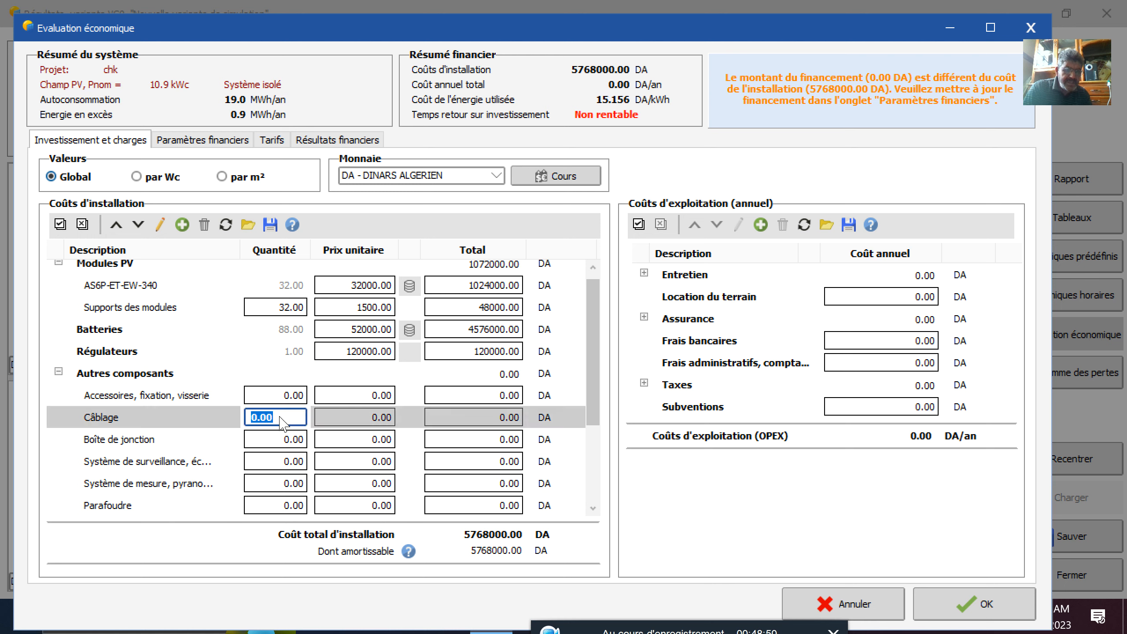
text(90000)
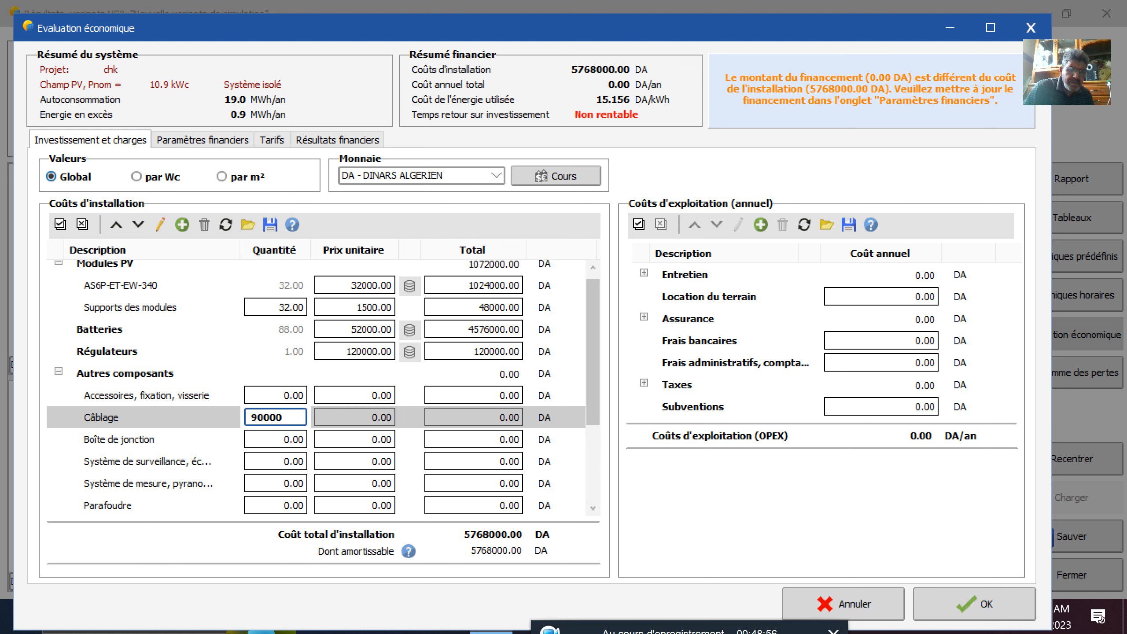
click(474, 416)
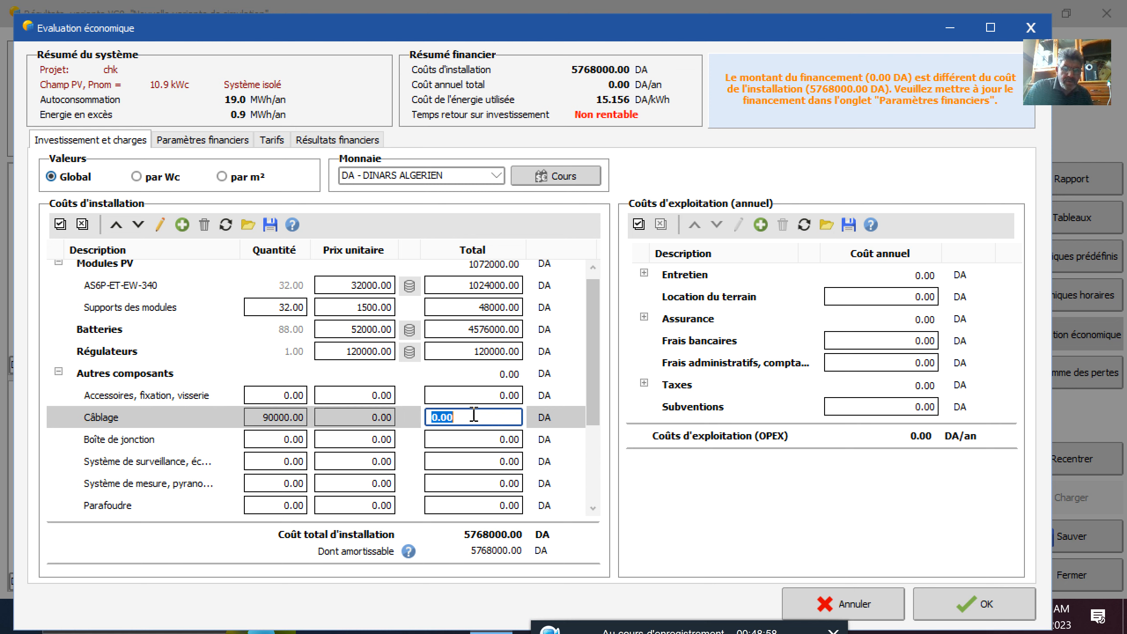
text(9)
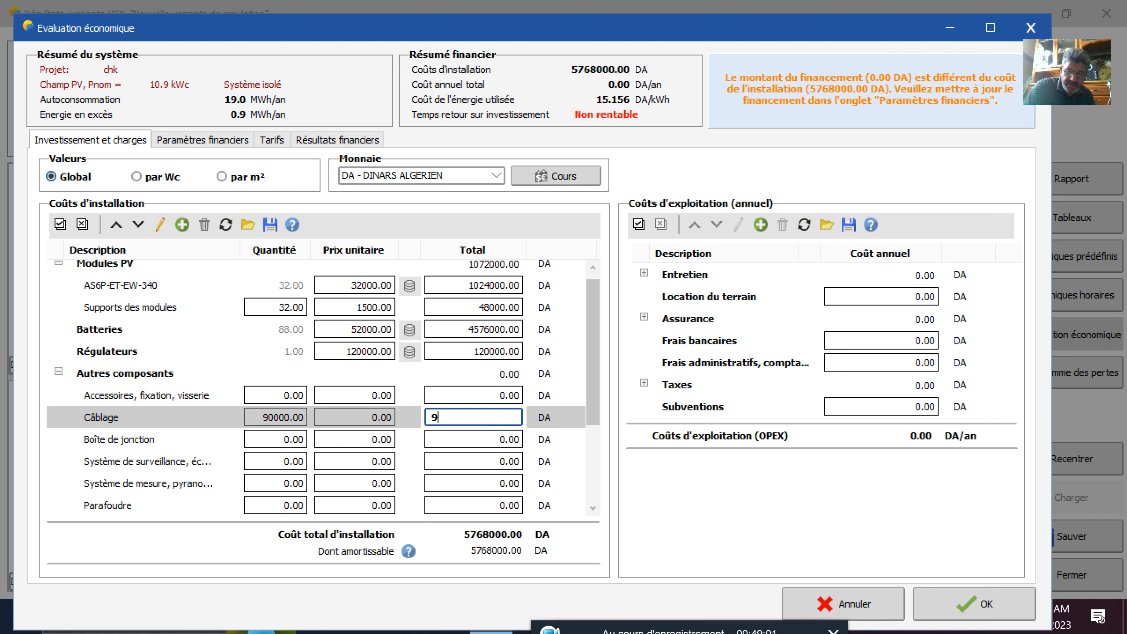
text(0000)
click(182, 512)
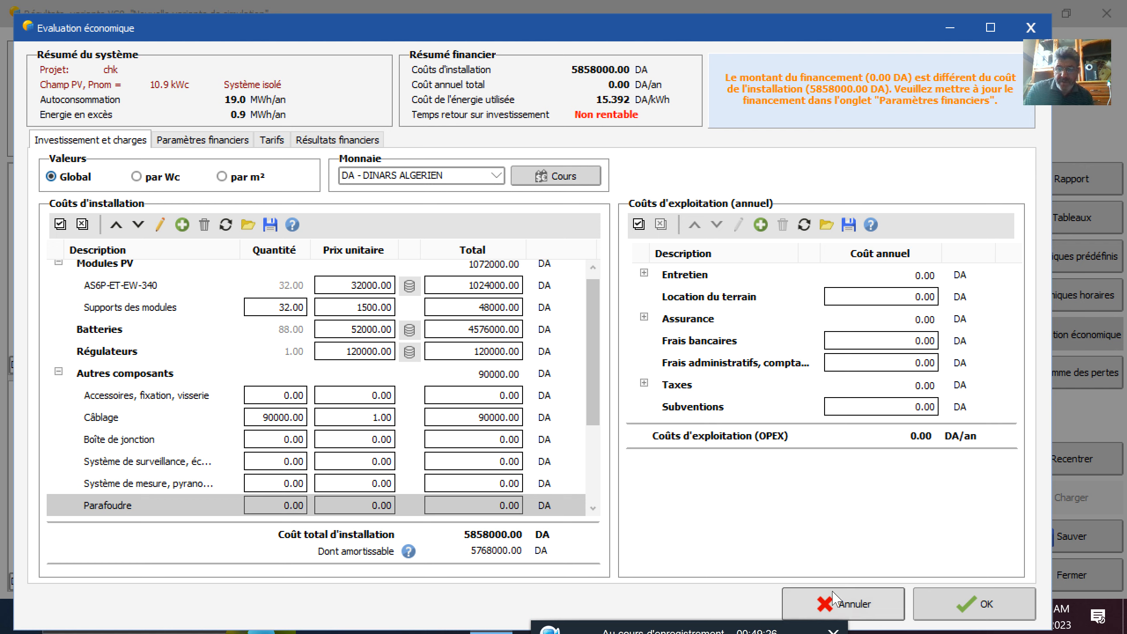
click(966, 604)
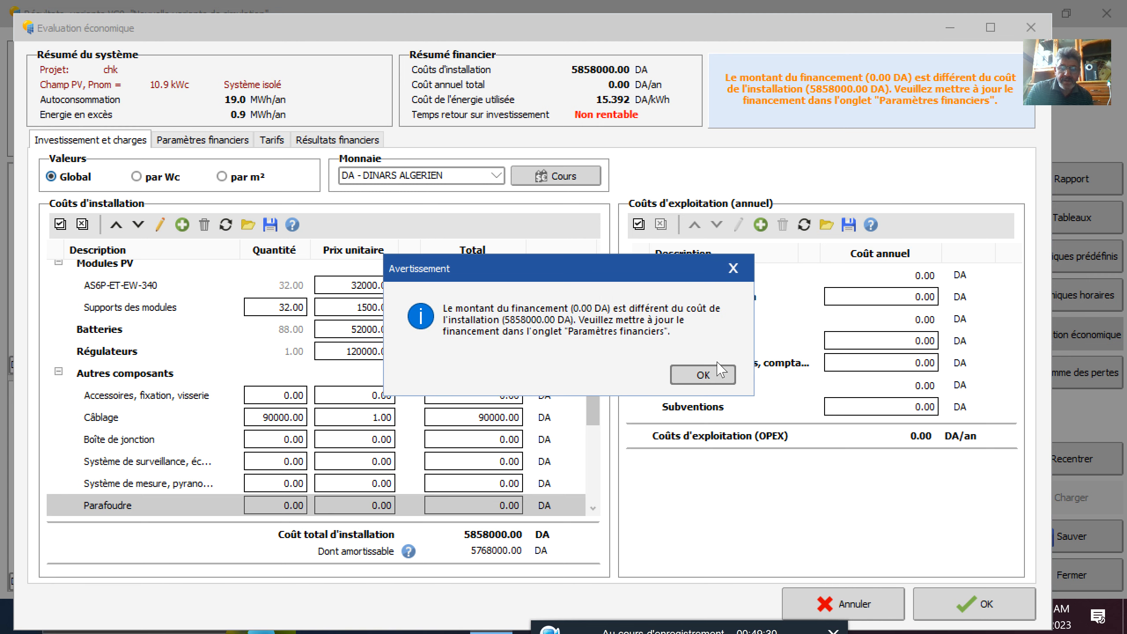
click(710, 374)
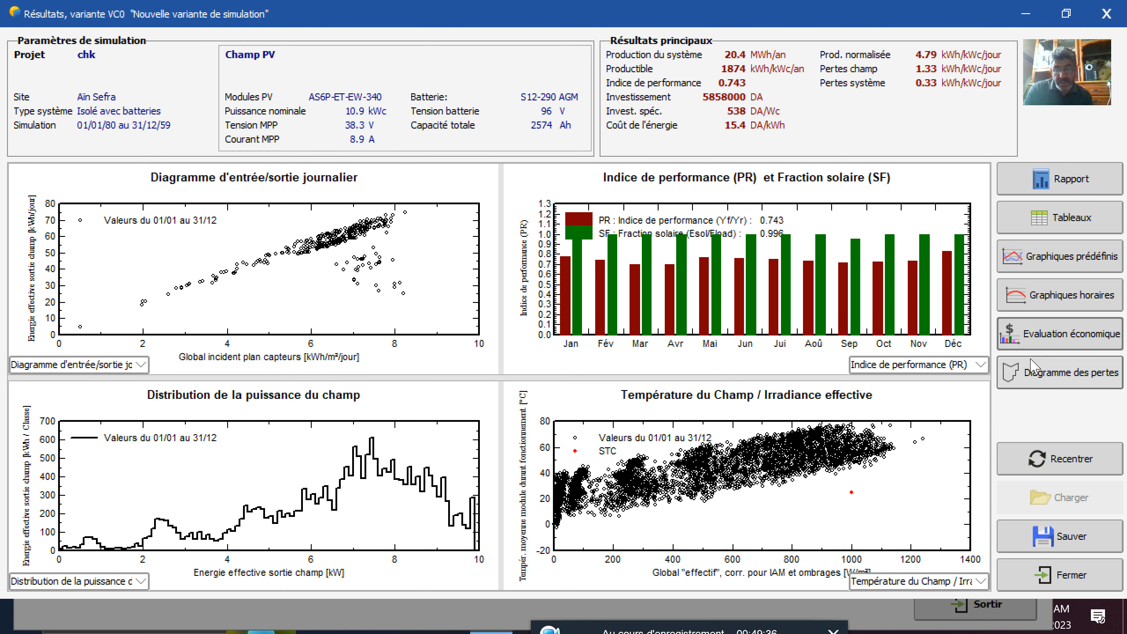
- View the yearly loss diagram of the system and return to the results
click(1031, 375)
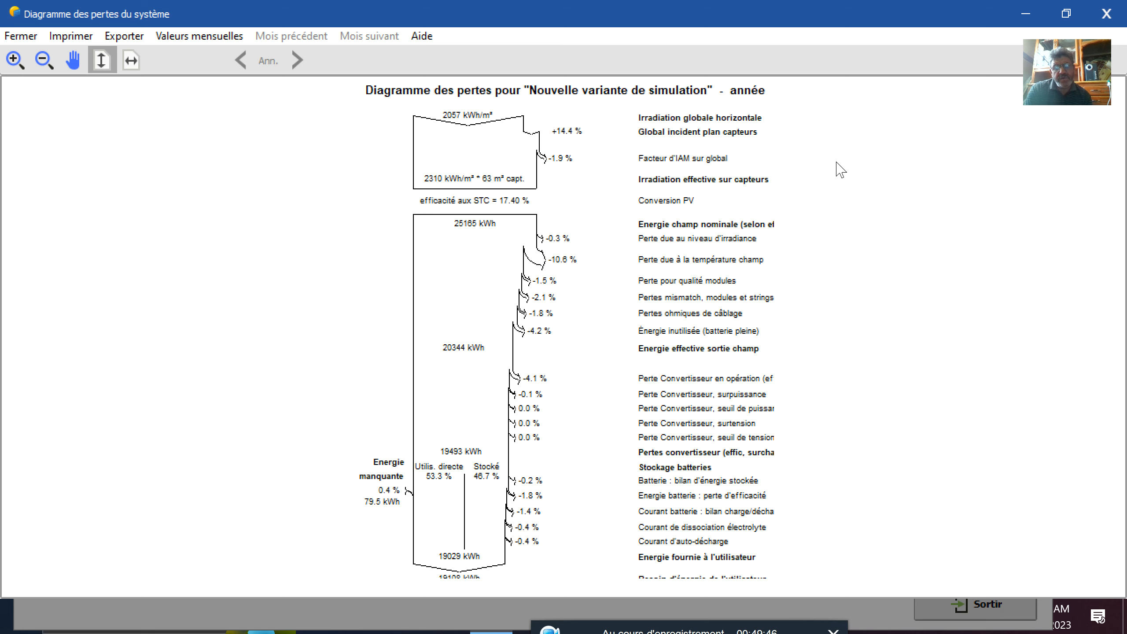
click(1108, 13)
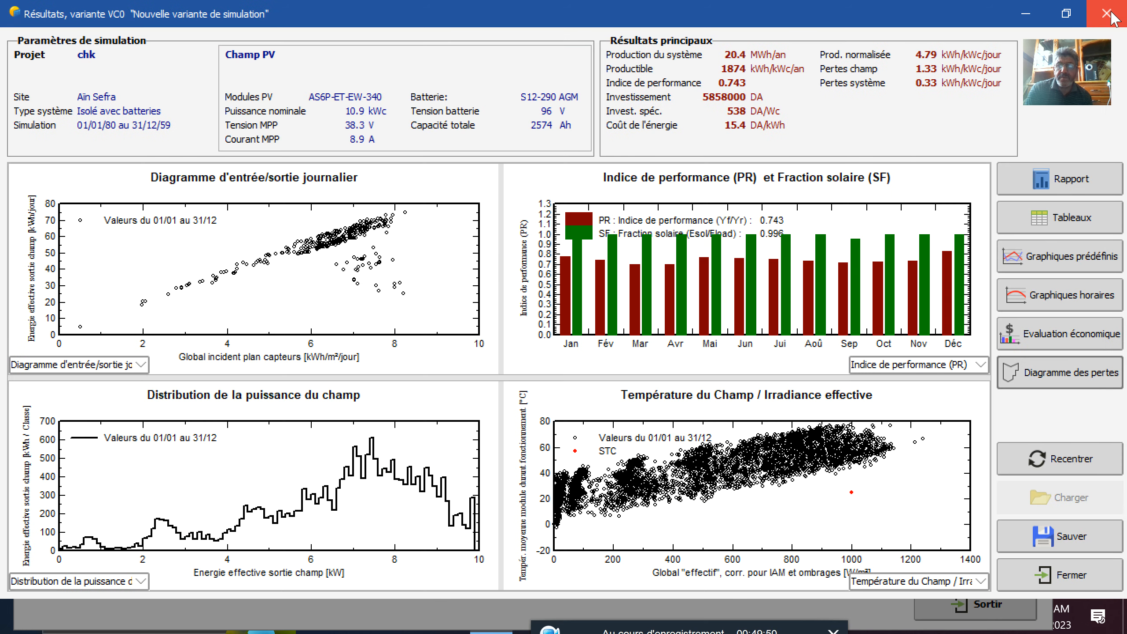
- Generate the simulation report and save it as a PDF named 0 on the Desktop
click(1065, 178)
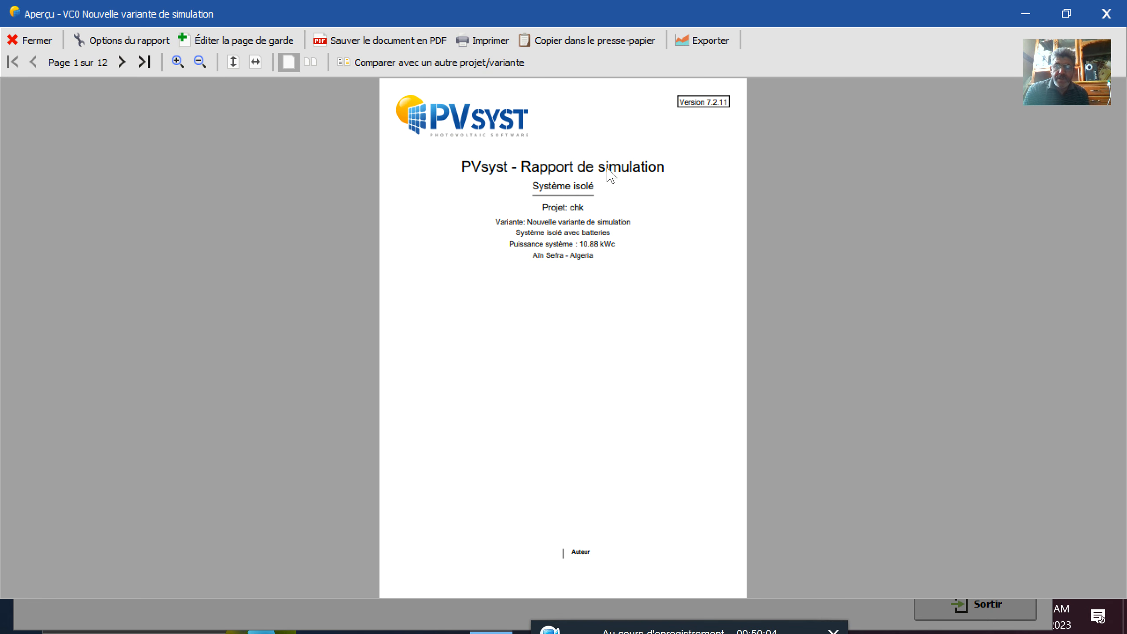
click(384, 41)
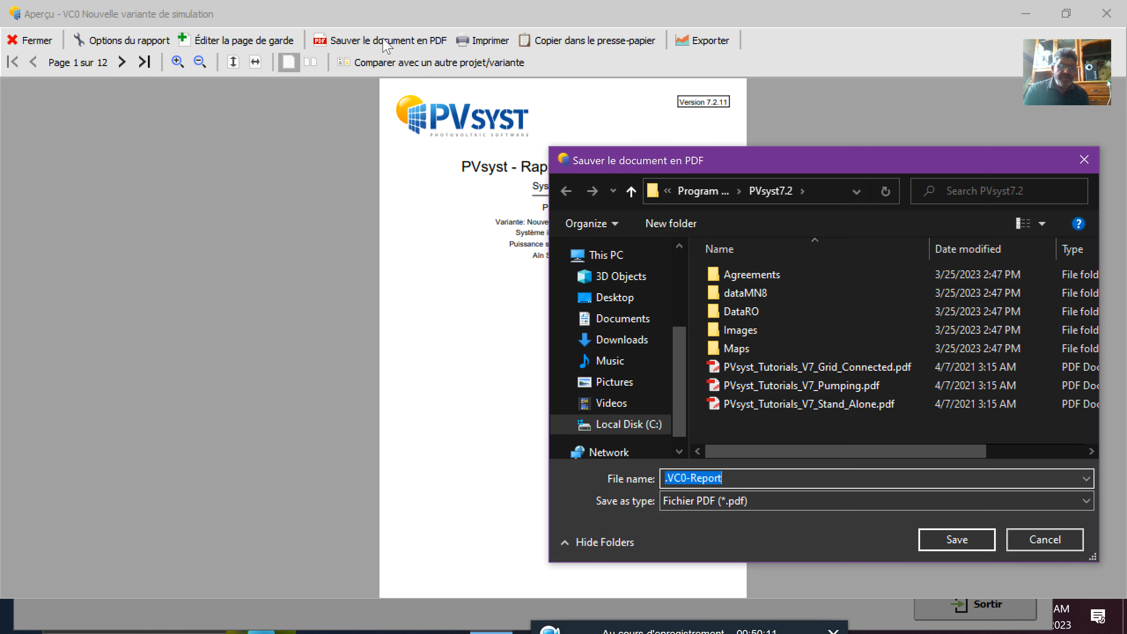
click(627, 301)
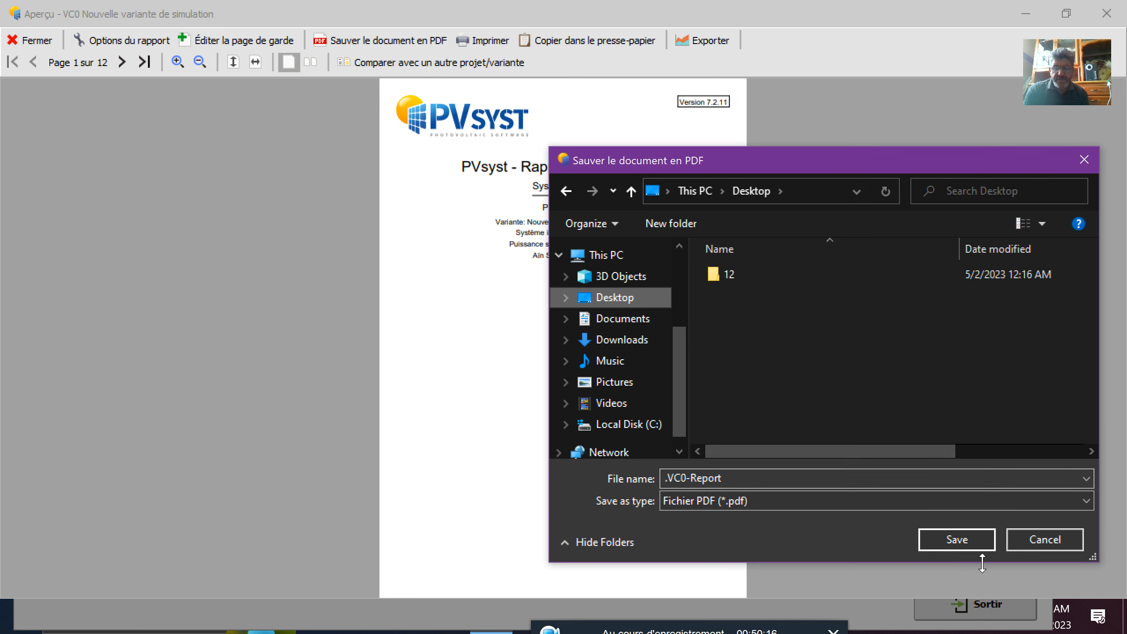
double_click(760, 478)
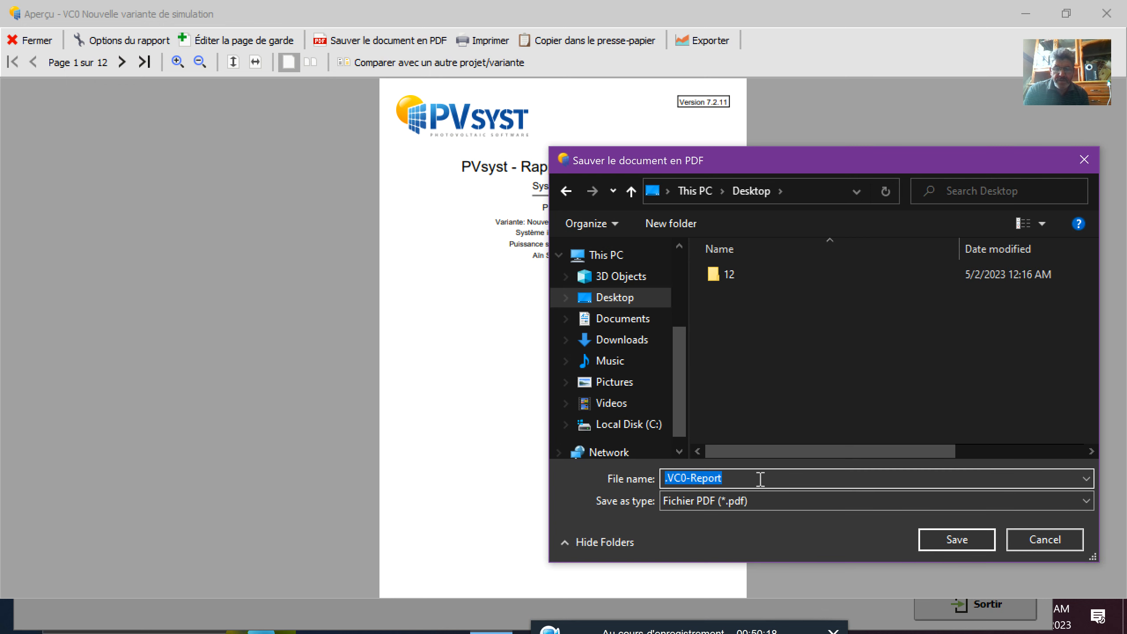
text(0)
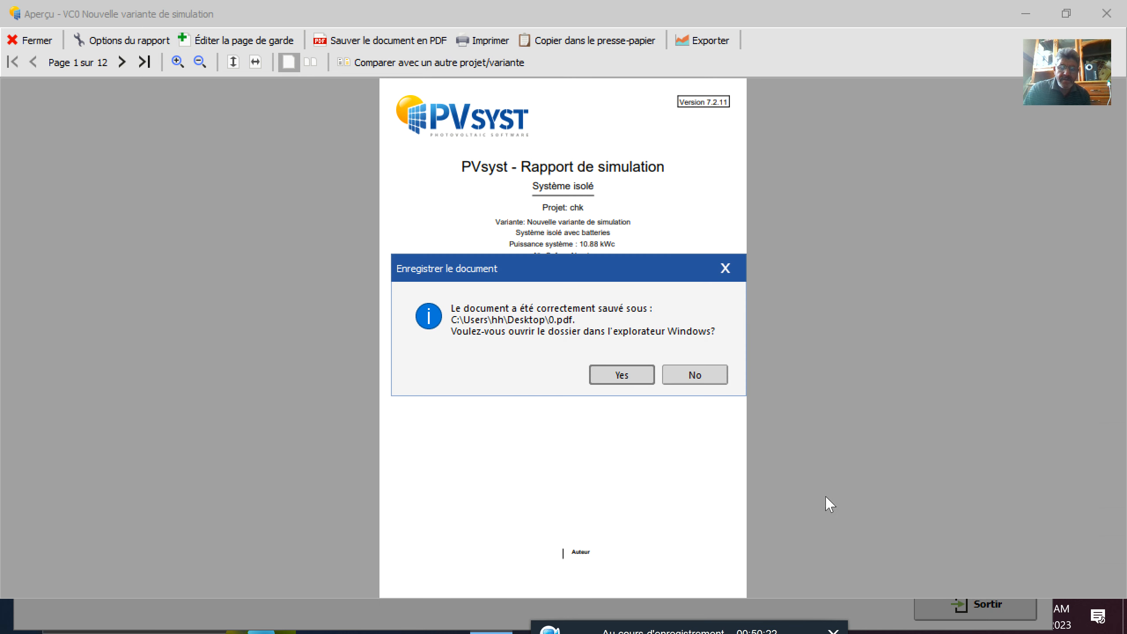
- Show the saved report's folder in Windows Explorer and select 0.pdf
click(639, 378)
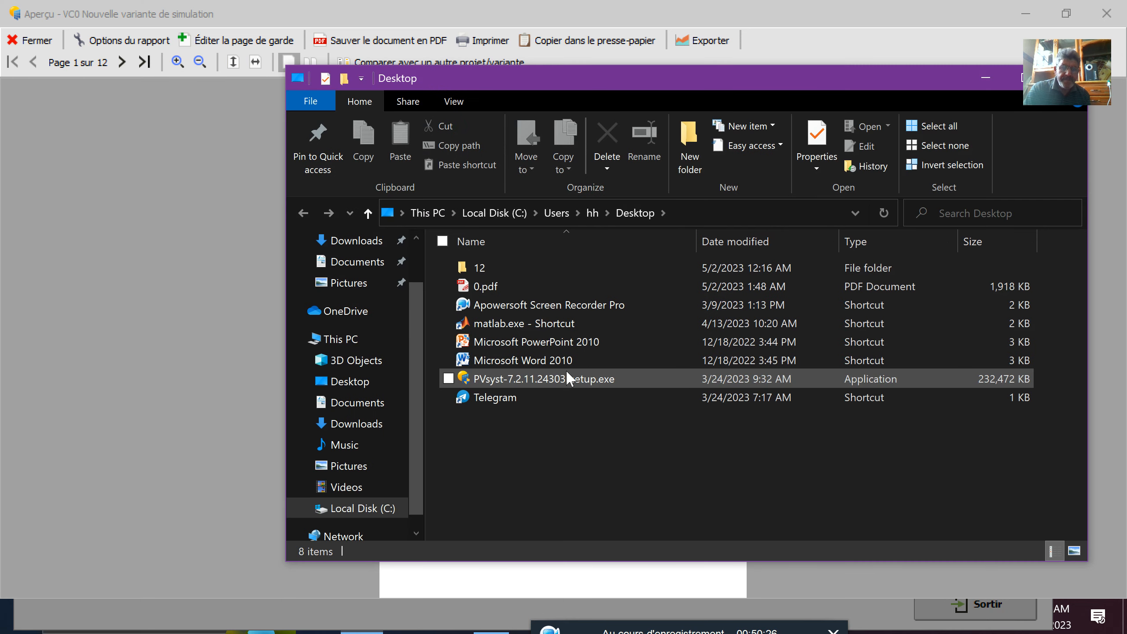
click(494, 287)
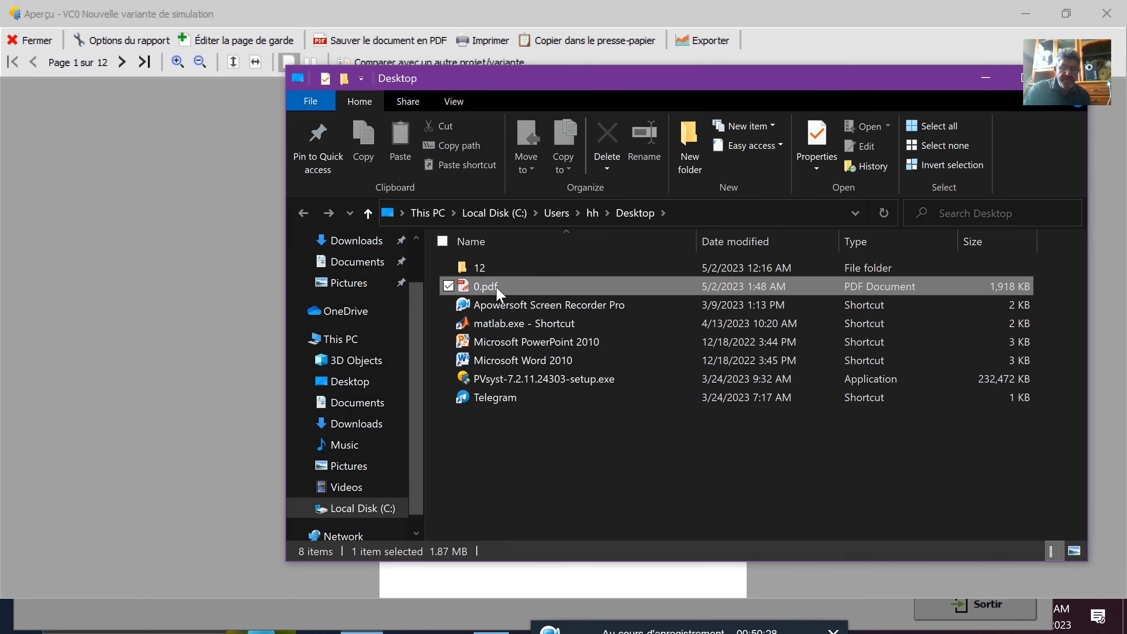